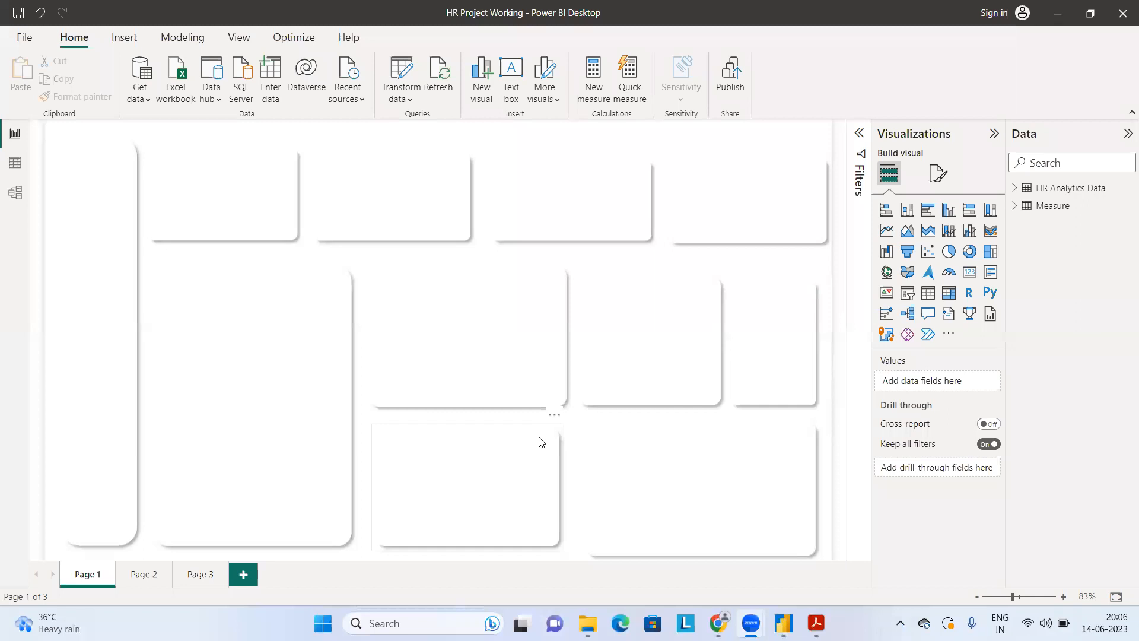
Step: Add a new blank report page, and open the HR Analytics Data table in Data view with its field list expanded
{"action": "left_click", "coordinate": [250, 580]}
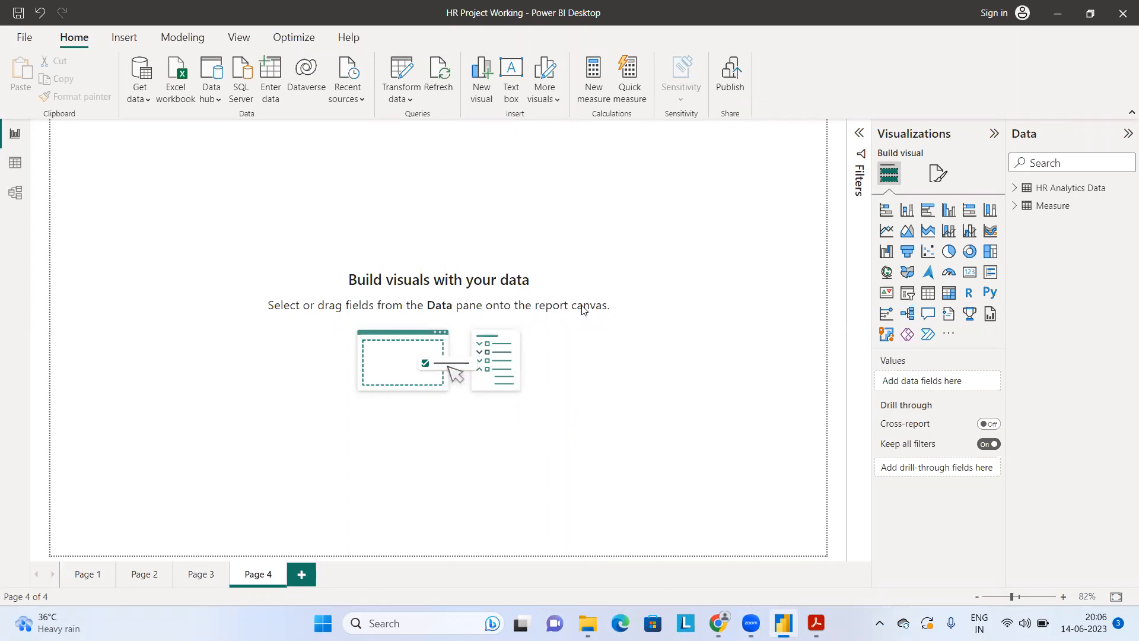
{"action": "left_click", "coordinate": [16, 164]}
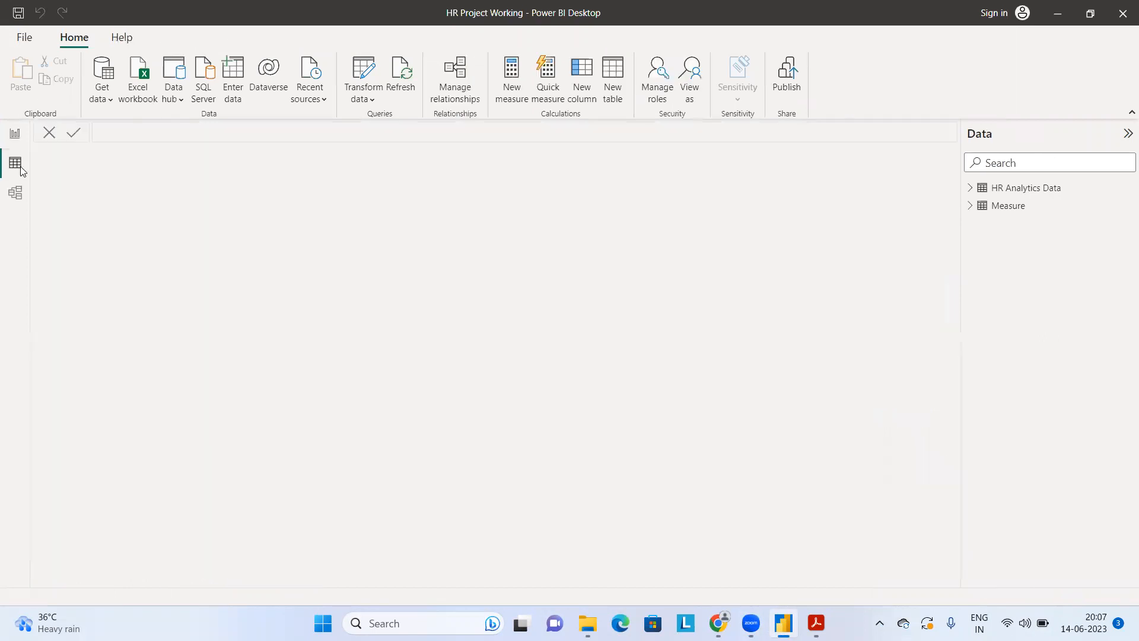
{"action": "left_click", "coordinate": [1042, 191]}
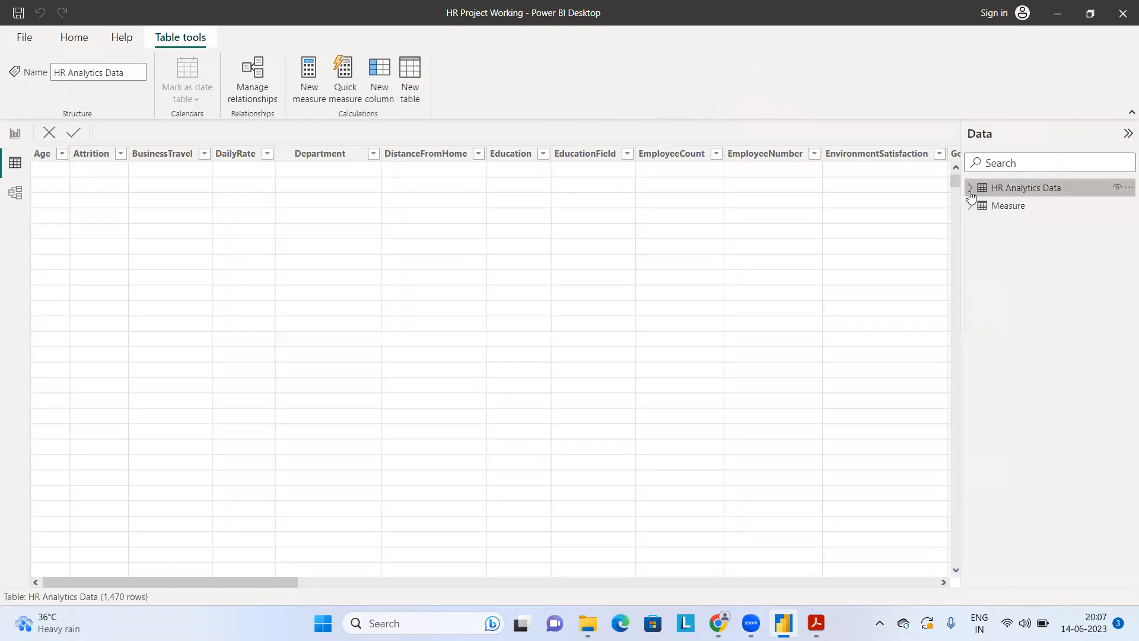
{"action": "left_click", "coordinate": [970, 195]}
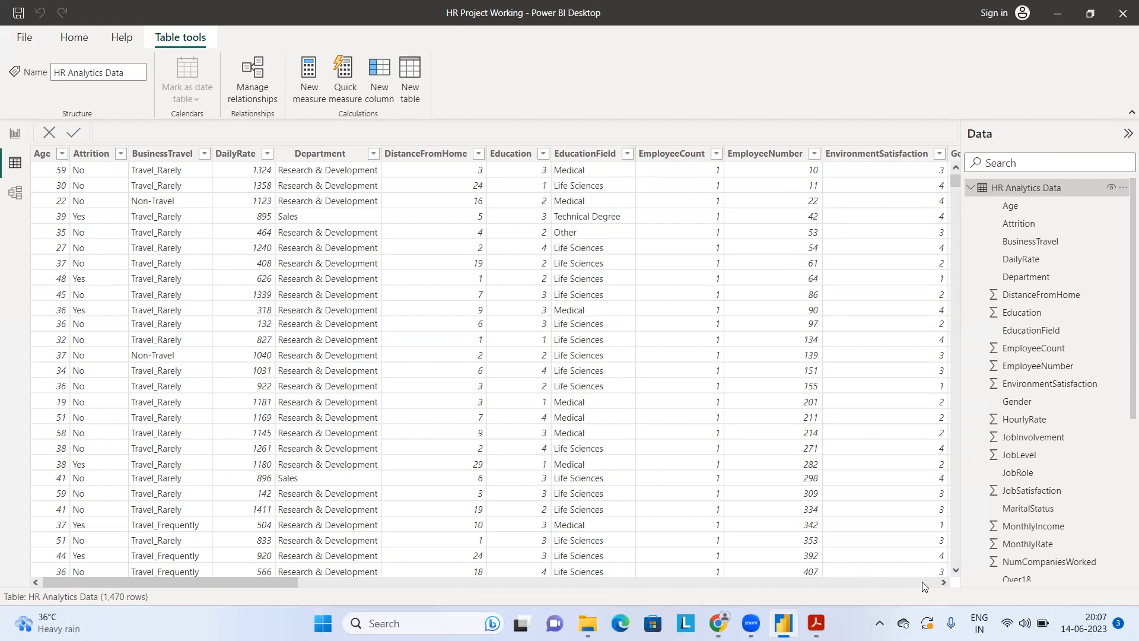
Step: Examine the columns of the HR Analytics Data table through to the Promotion Status column
{"action": "left_click", "coordinate": [943, 585]}
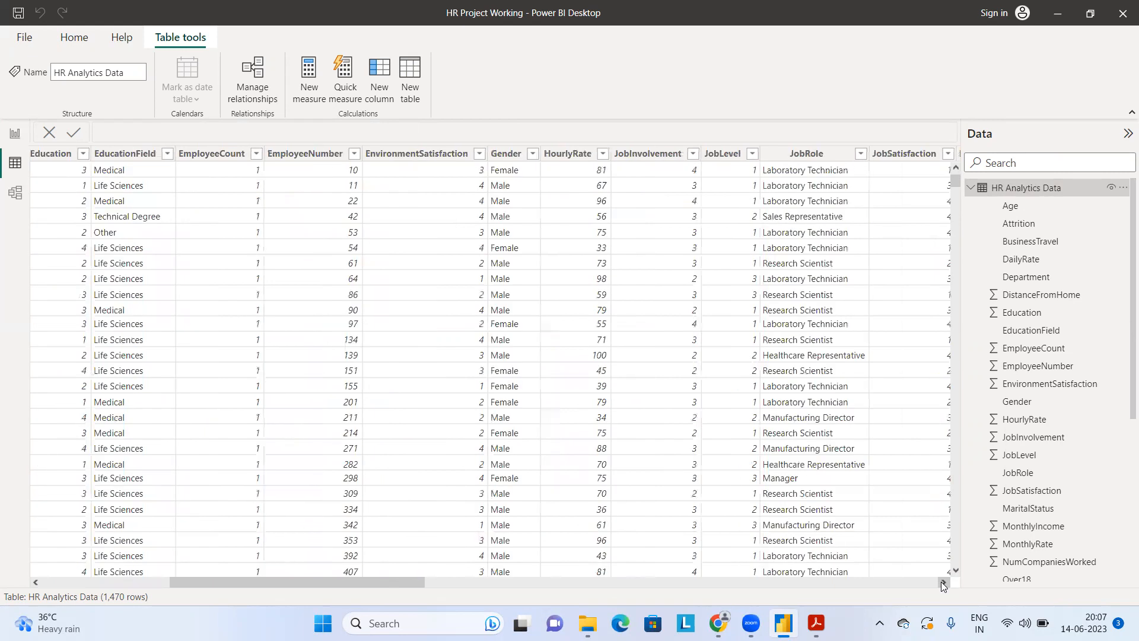
{"action": "left_click", "coordinate": [943, 585]}
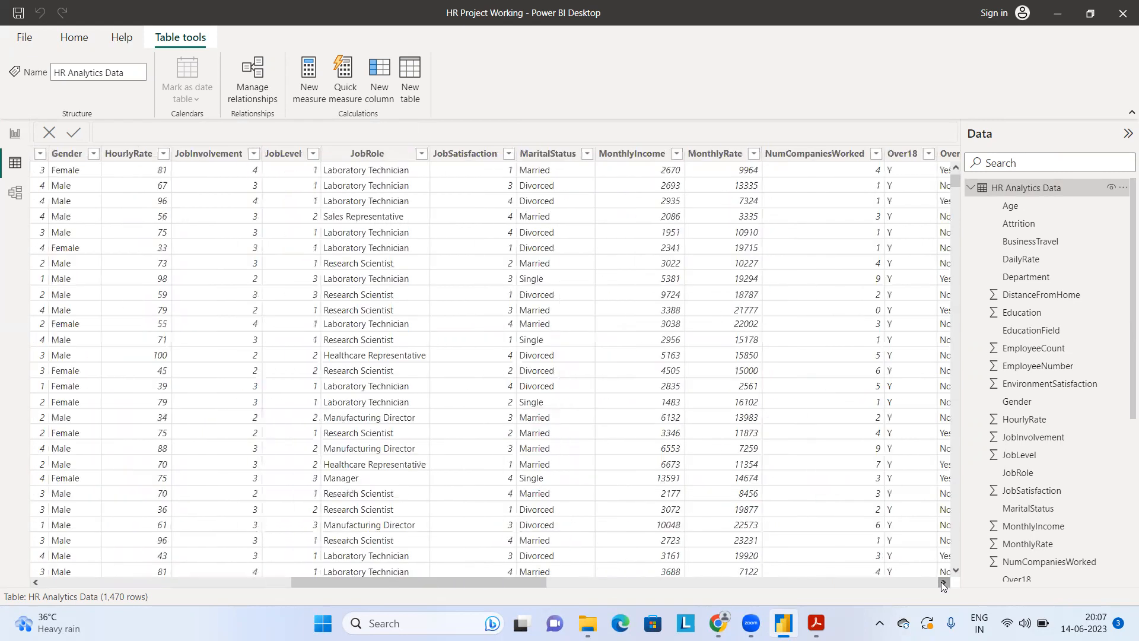
{"action": "left_click", "coordinate": [943, 585]}
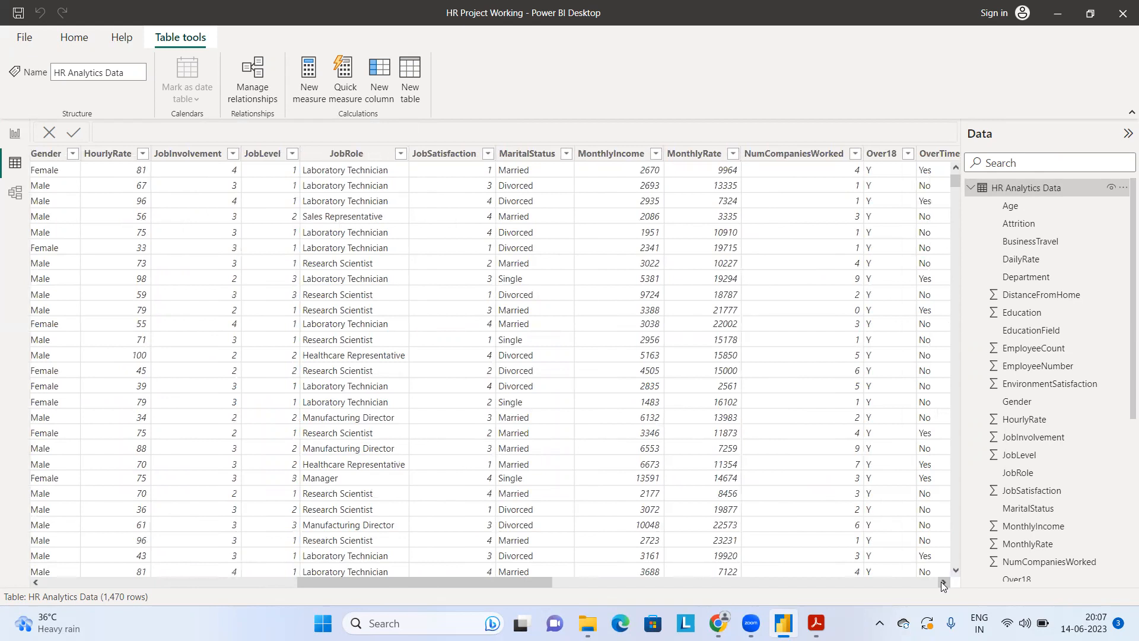
{"action": "left_click", "coordinate": [943, 585]}
{"action": "left_click", "coordinate": [944, 585]}
{"action": "left_click", "coordinate": [943, 585]}
{"action": "left_click", "coordinate": [943, 585]}
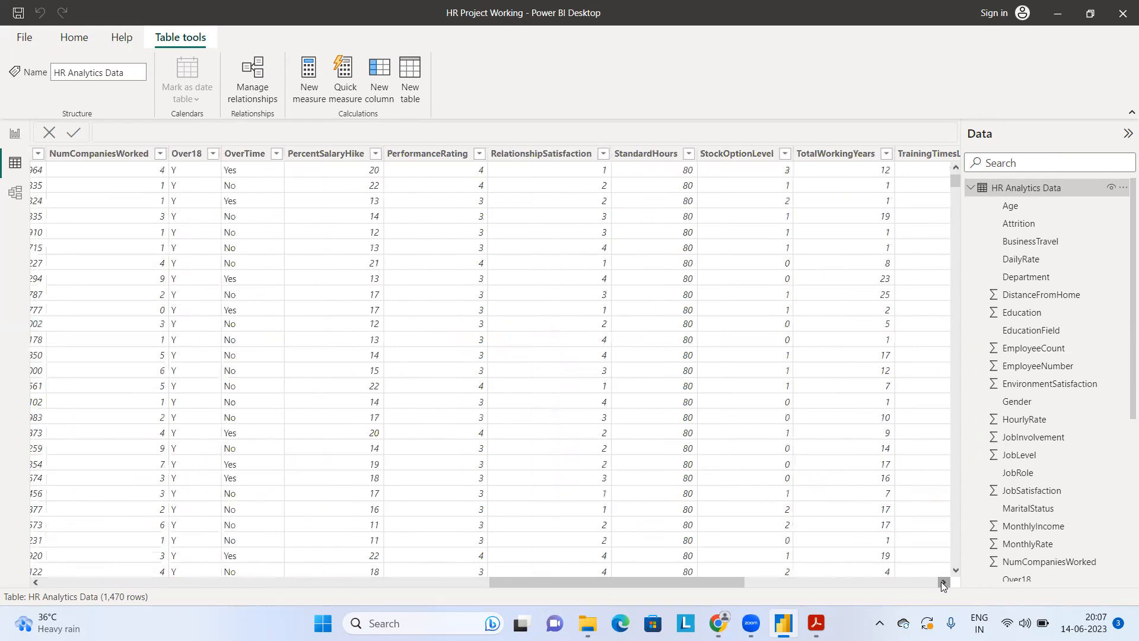
{"action": "left_click", "coordinate": [943, 585]}
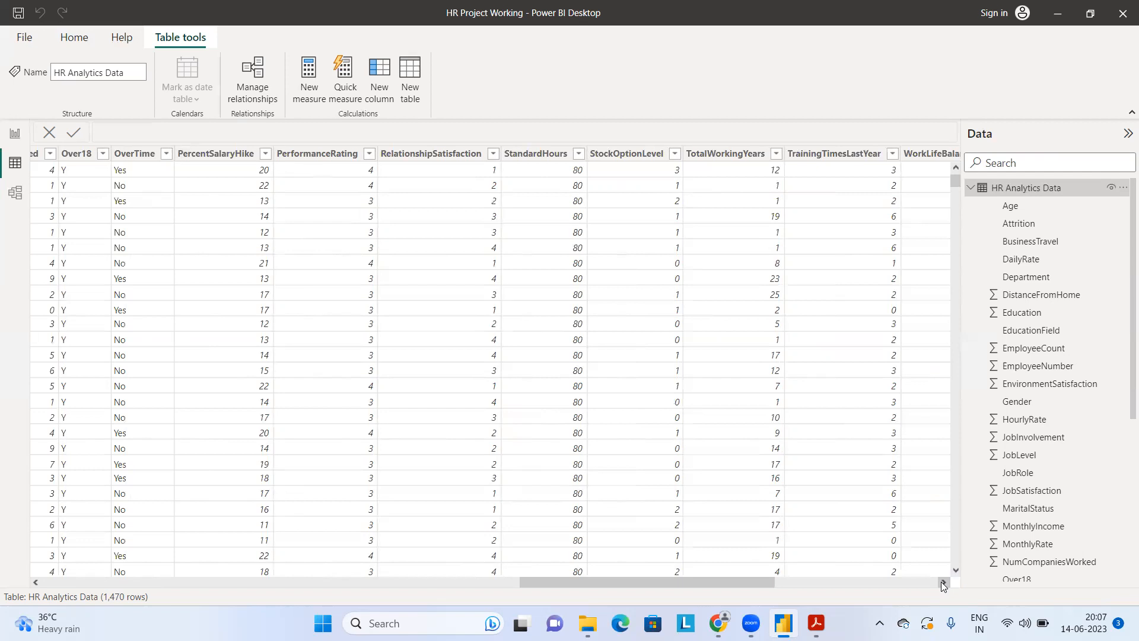
{"action": "left_click", "coordinate": [972, 194]}
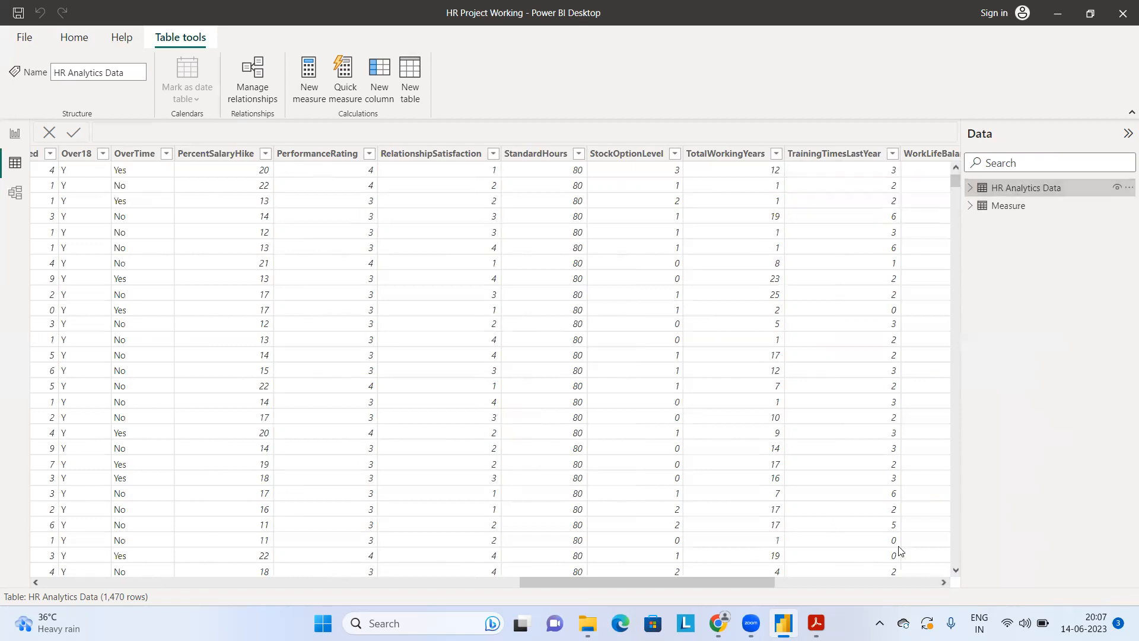
{"action": "left_click", "coordinate": [928, 583]}
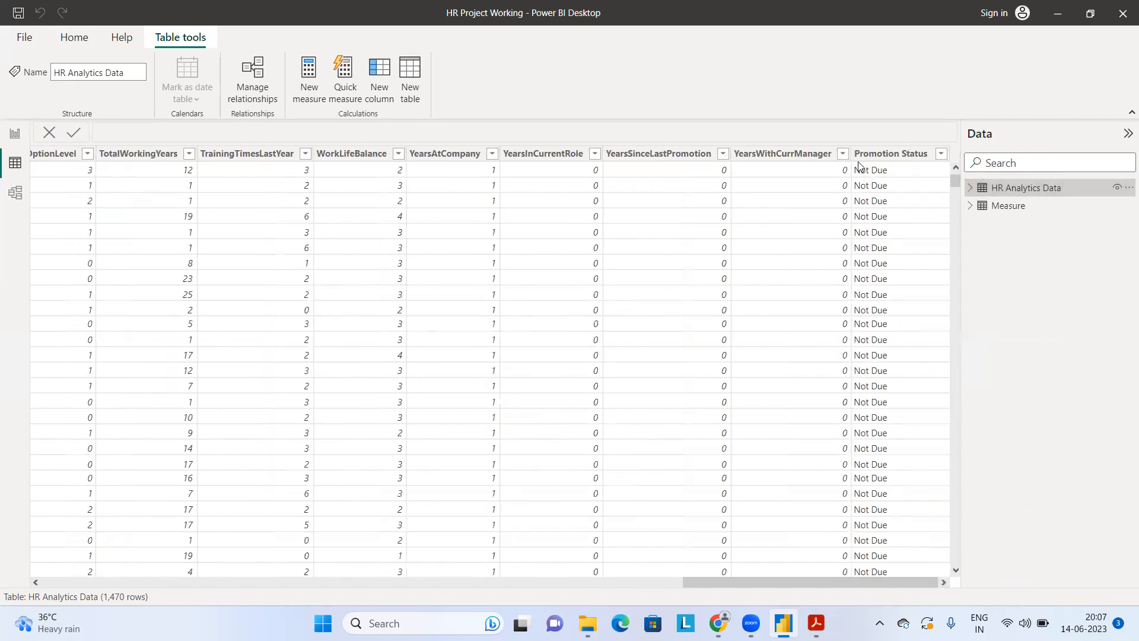
{"action": "left_click", "coordinate": [876, 156]}
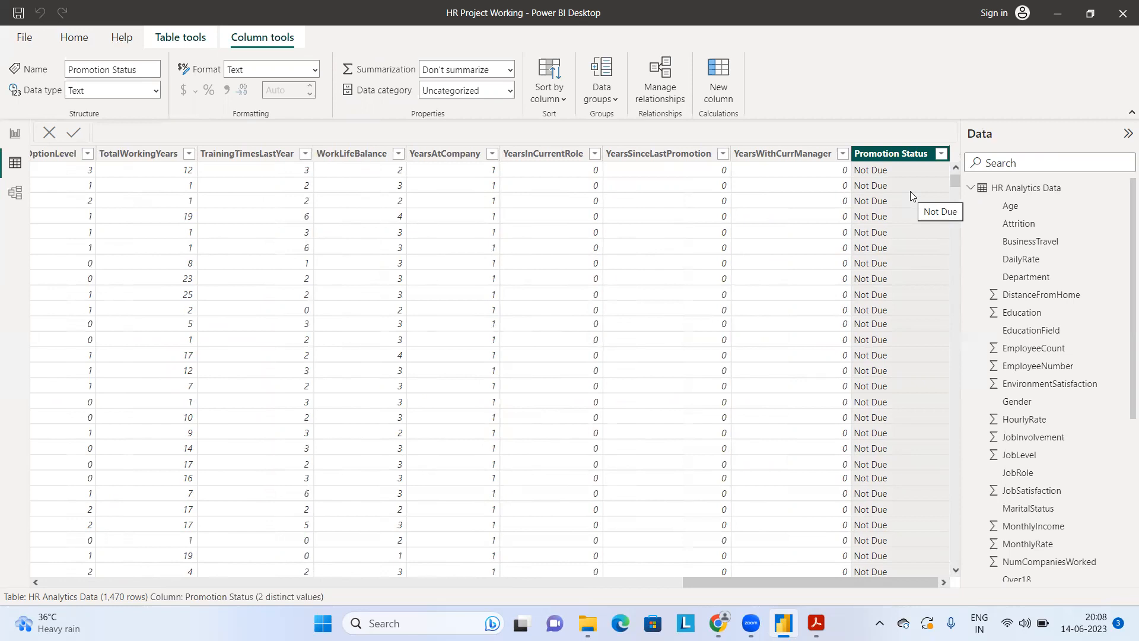
Step: Review the measures in the Measure table and return to Page 1 of the report
{"action": "left_click", "coordinate": [970, 188]}
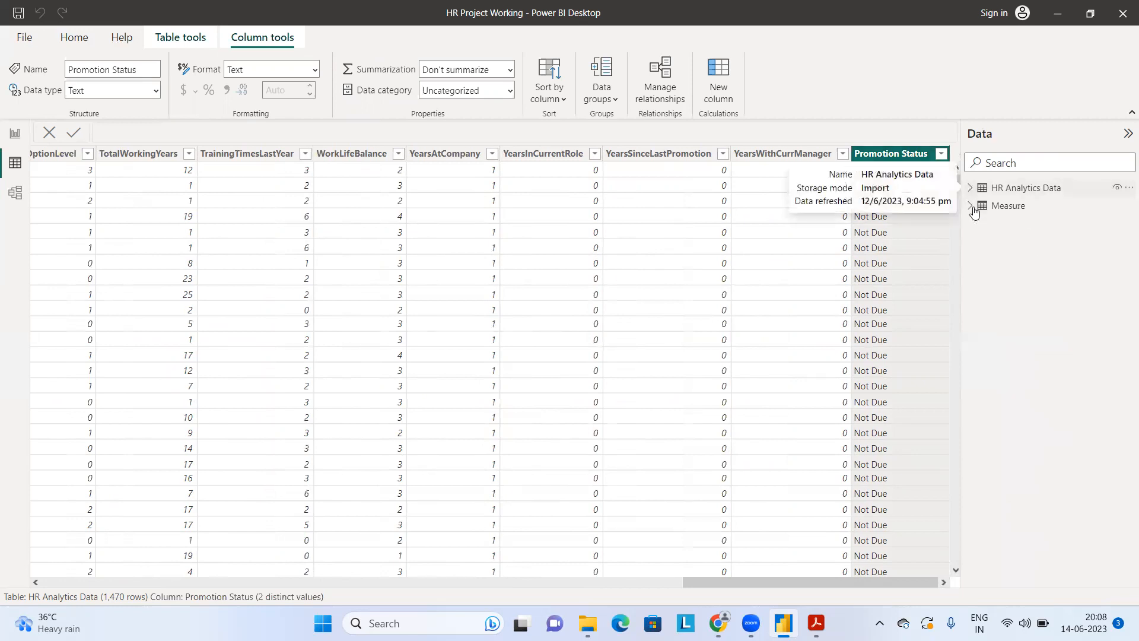
{"action": "left_click", "coordinate": [971, 207]}
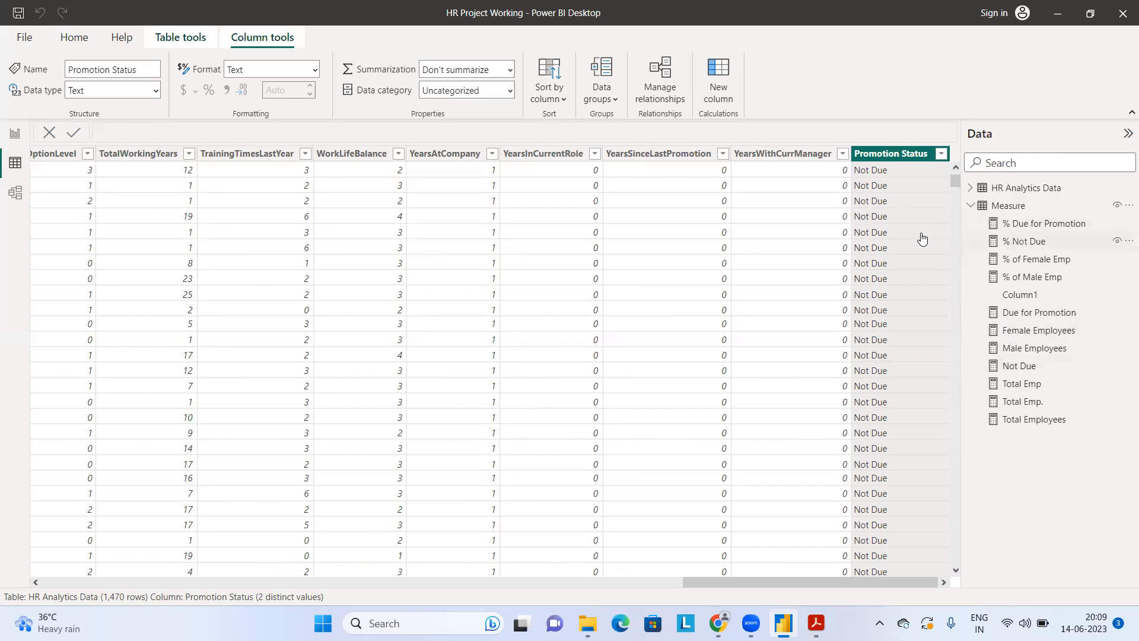
{"action": "left_click", "coordinate": [13, 140]}
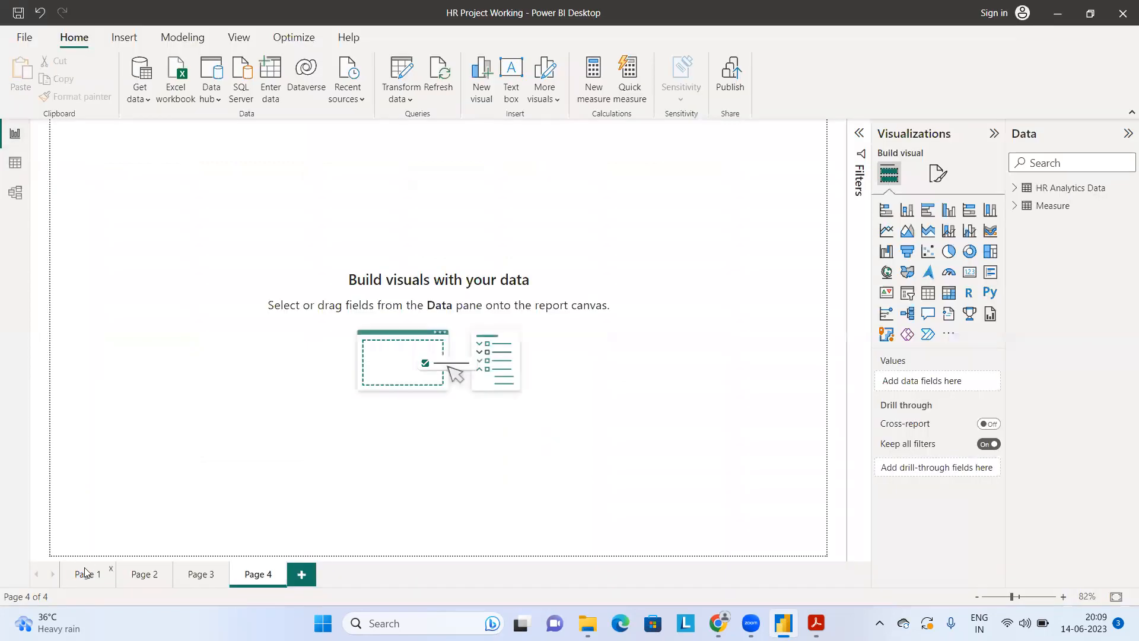
{"action": "left_click", "coordinate": [85, 574]}
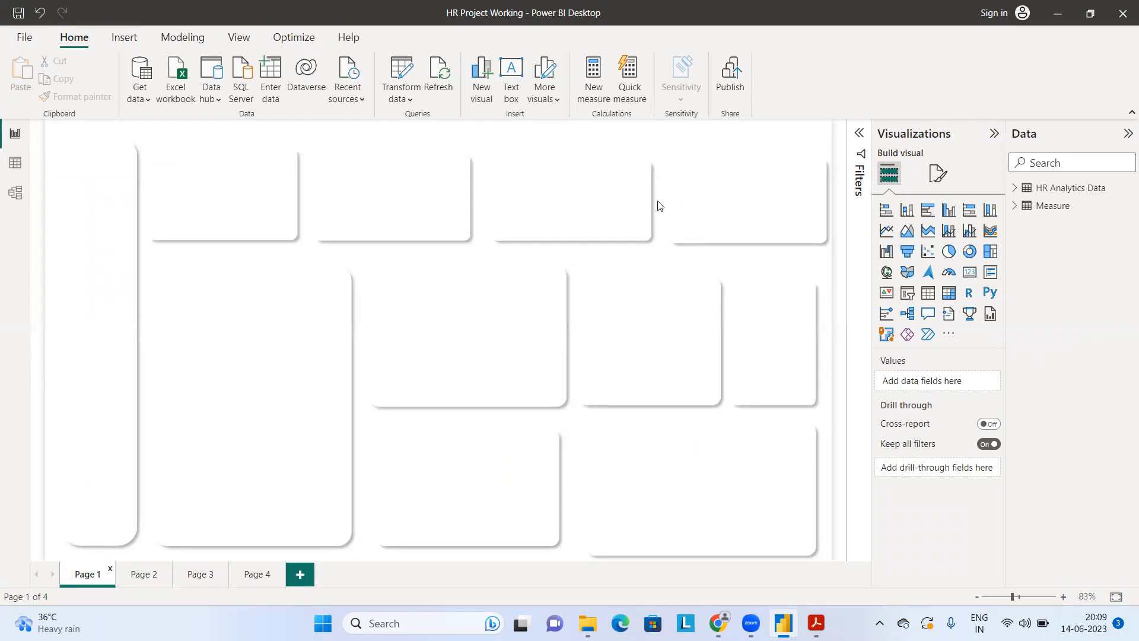
Step: Switch to Adobe Acrobat Reader, review page 1 of Power BI HR Dashboard.pdf, and return to Power BI Desktop
{"action": "left_click", "coordinate": [816, 623]}
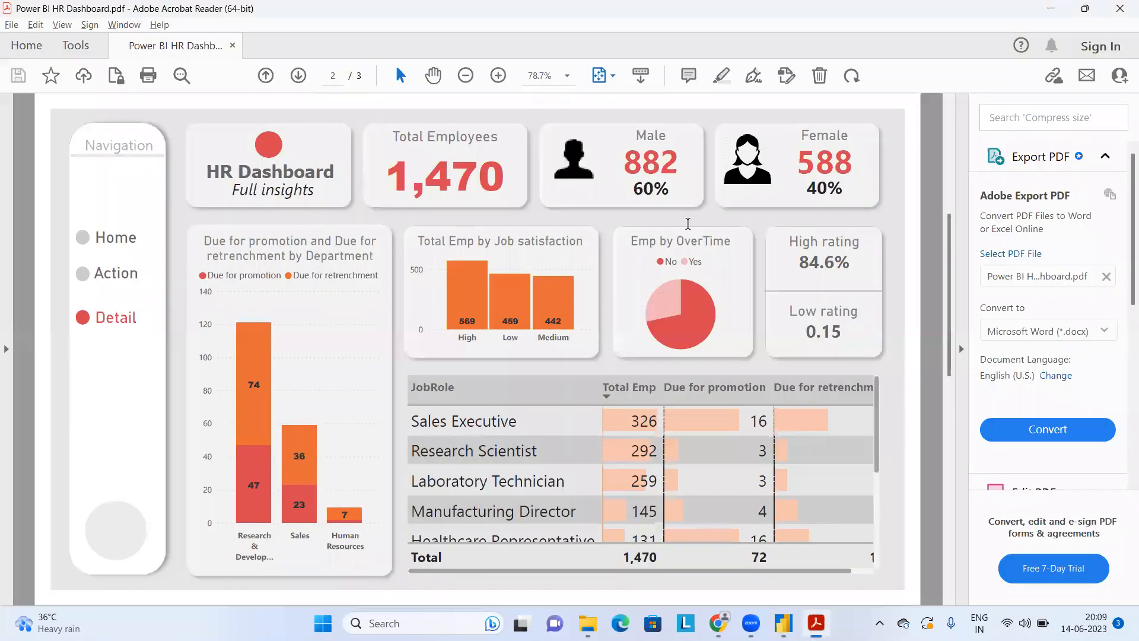
{"action": "left_click", "coordinate": [266, 76]}
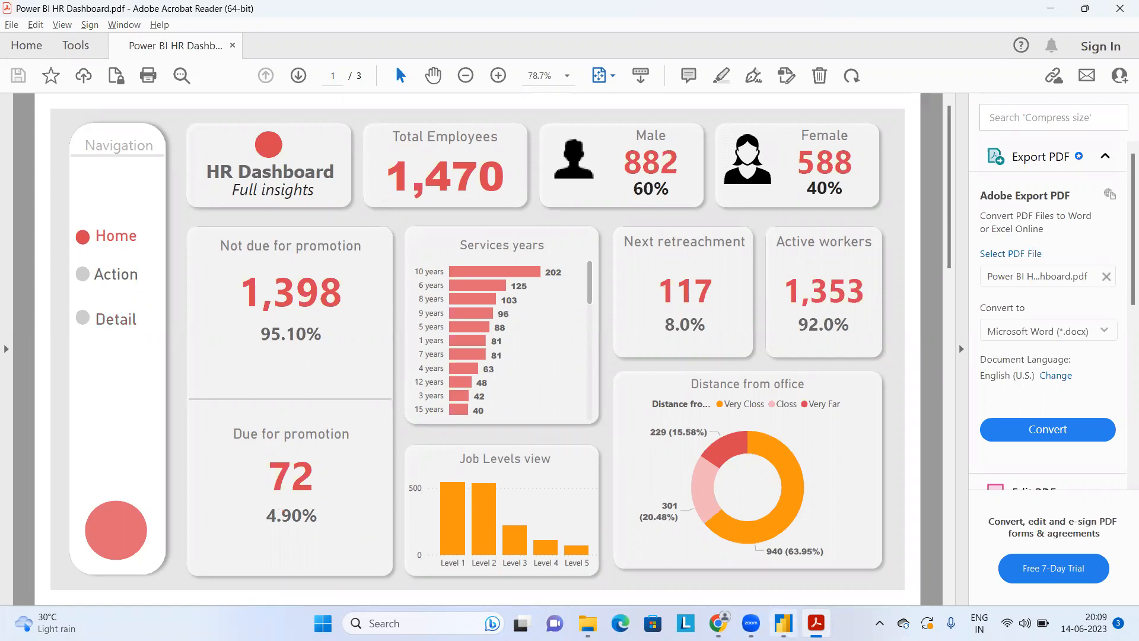
{"action": "key", "text": "alt+Tab"}
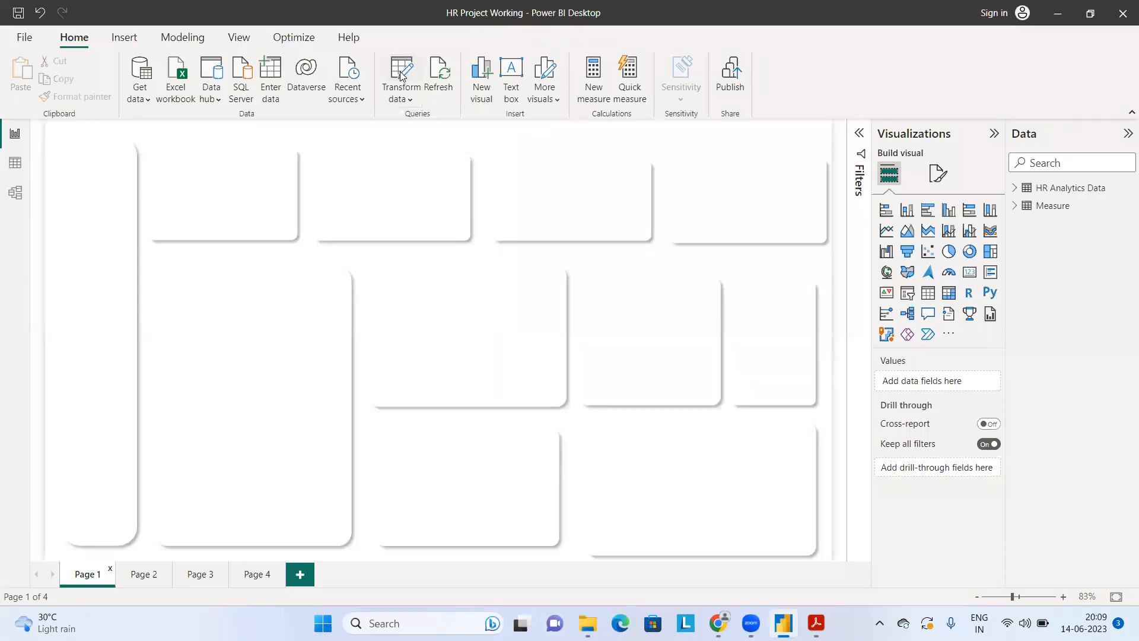
Step: Open the HR Analytics Data query in Power Query Editor and select the YearsAtCompany column
{"action": "left_click", "coordinate": [401, 74]}
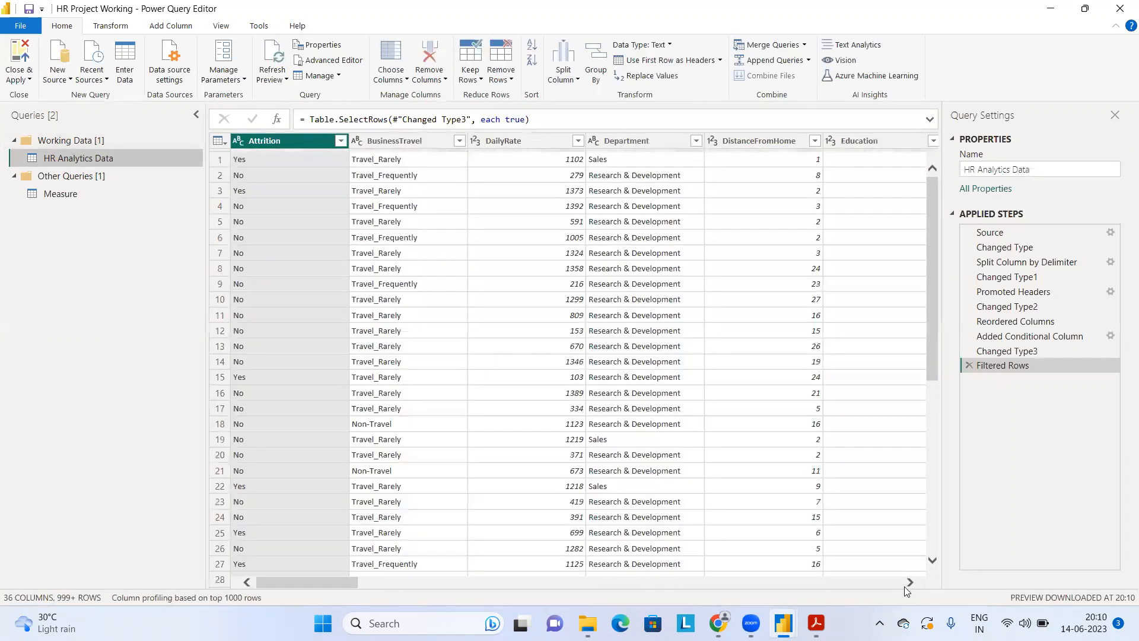
{"action": "left_click_drag", "start_coordinate": [910, 582], "coordinate": [608, 585]}
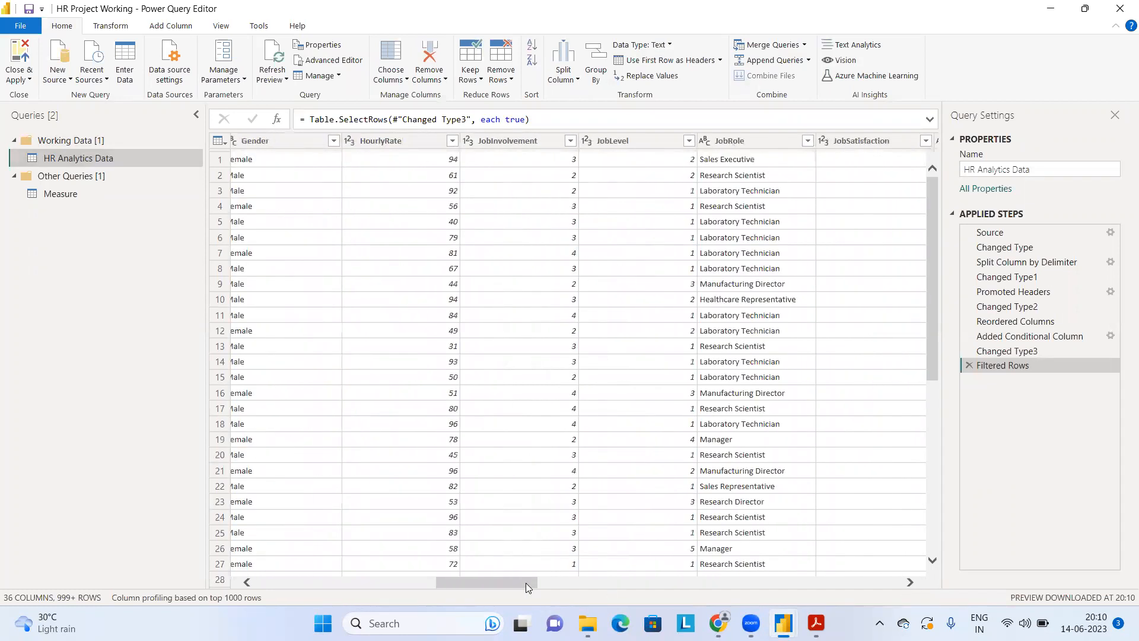
{"action": "left_click_drag", "start_coordinate": [526, 582], "coordinate": [908, 582]}
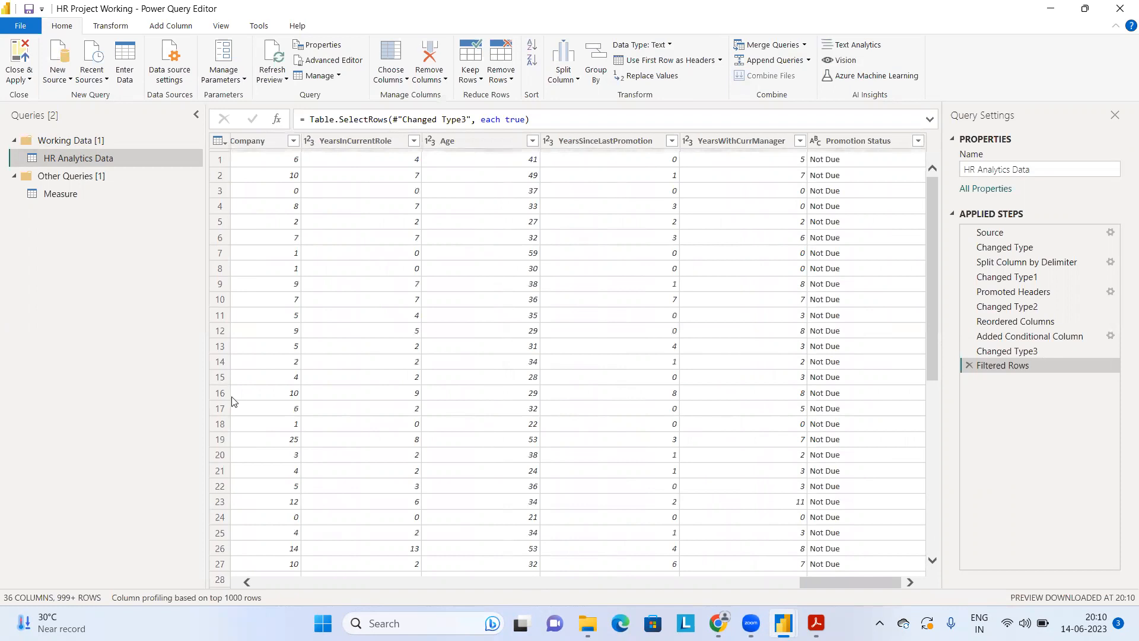
{"action": "left_click", "coordinate": [247, 582]}
{"action": "left_click", "coordinate": [247, 582]}
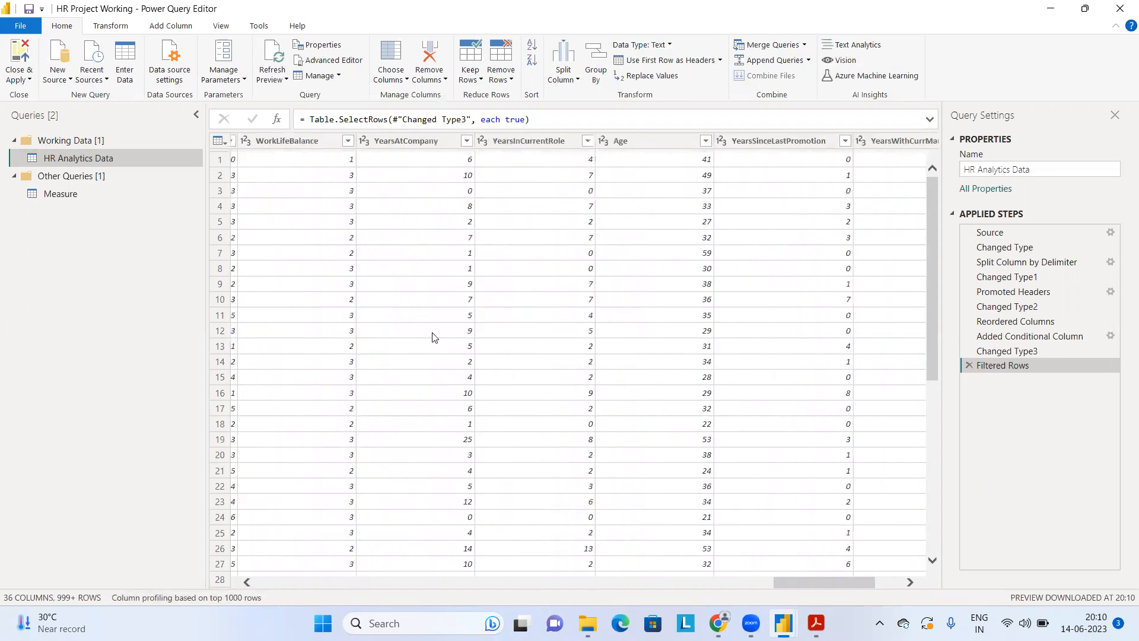
{"action": "left_click", "coordinate": [417, 142]}
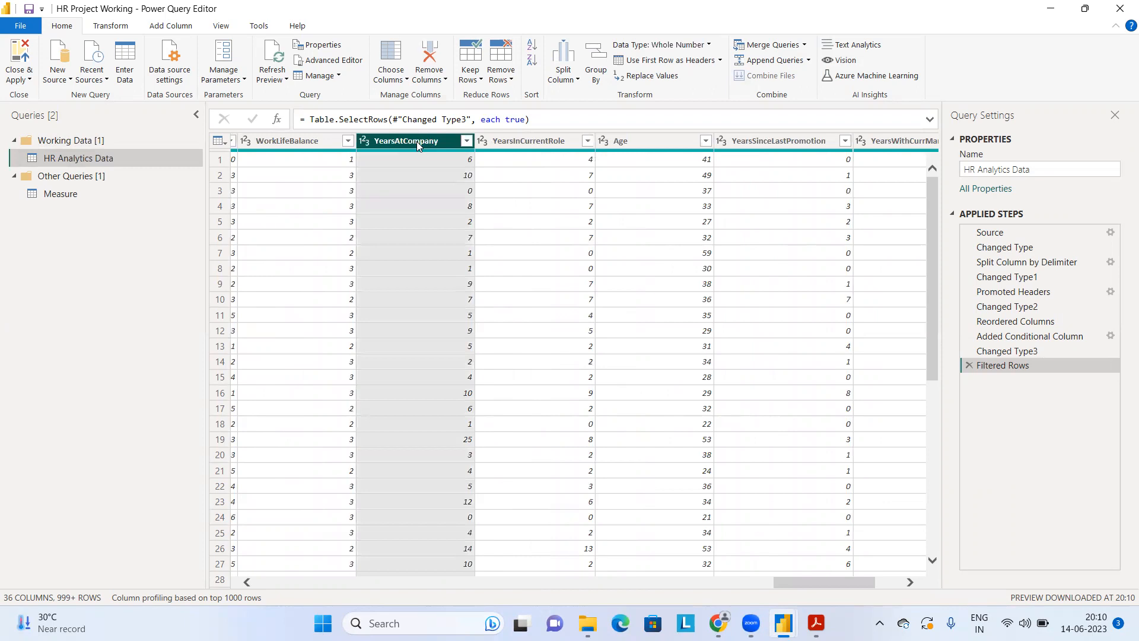
Step: Load and review the full list of YearsAtCompany filter values, keeping all values selected
{"action": "left_click", "coordinate": [468, 141]}
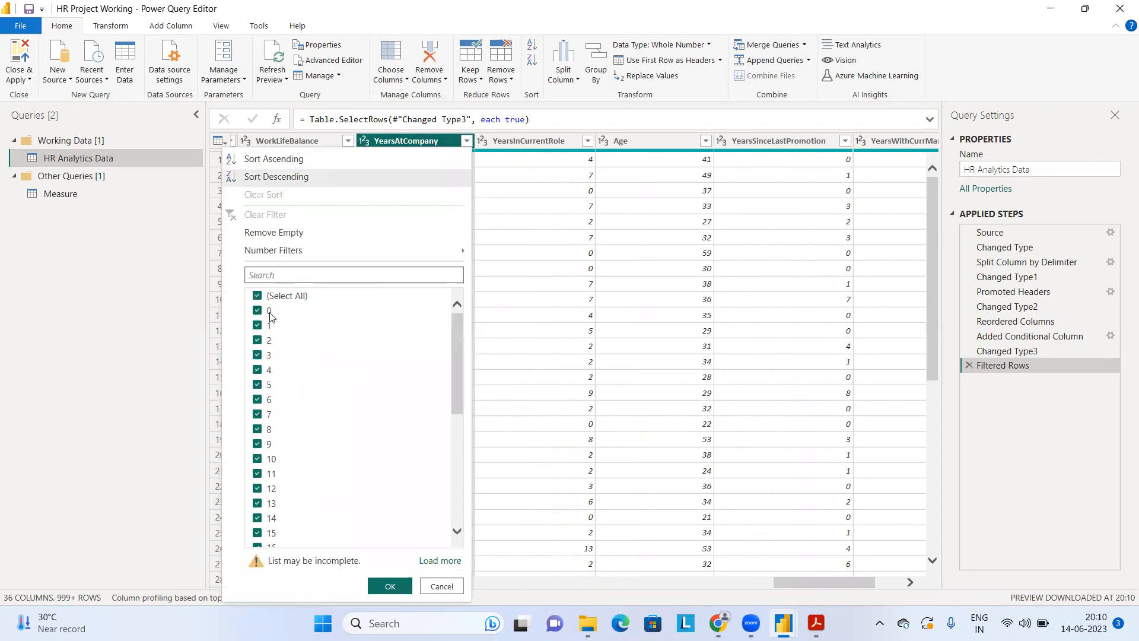
{"action": "left_click", "coordinate": [438, 565]}
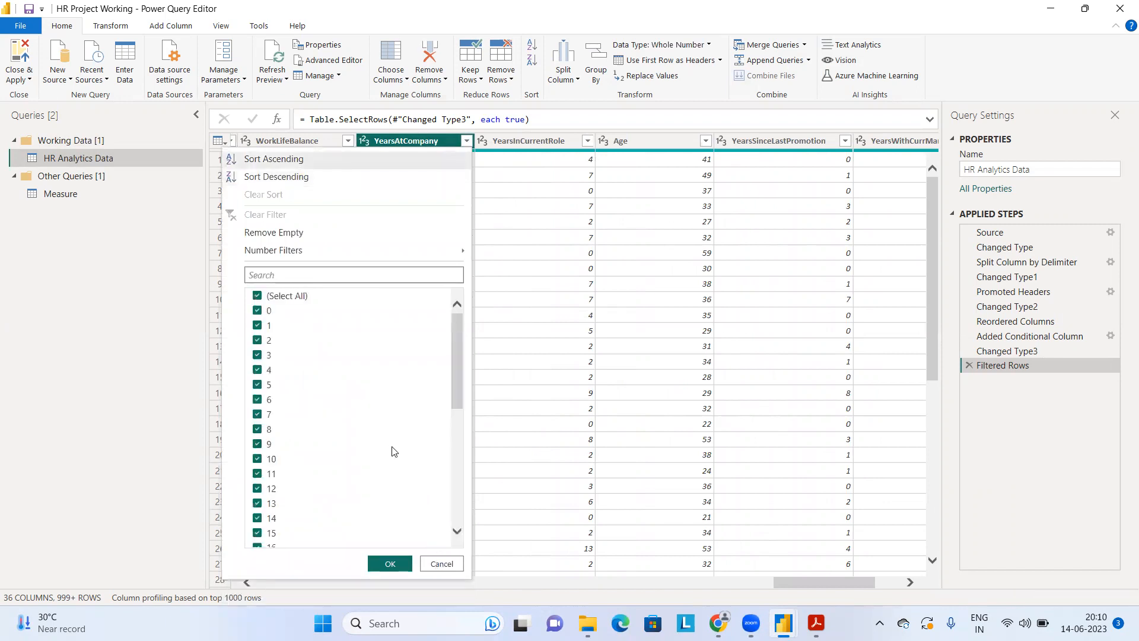
{"action": "scroll", "coordinate": [394, 452], "scroll_direction": "down", "scroll_amount": 7}
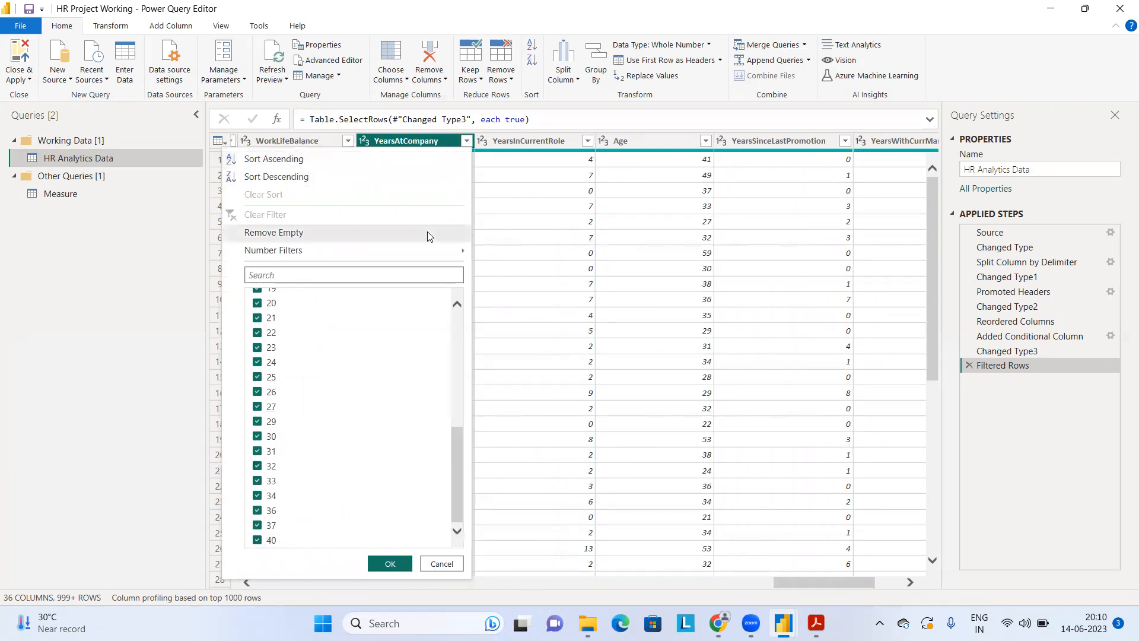
{"action": "left_click", "coordinate": [391, 562]}
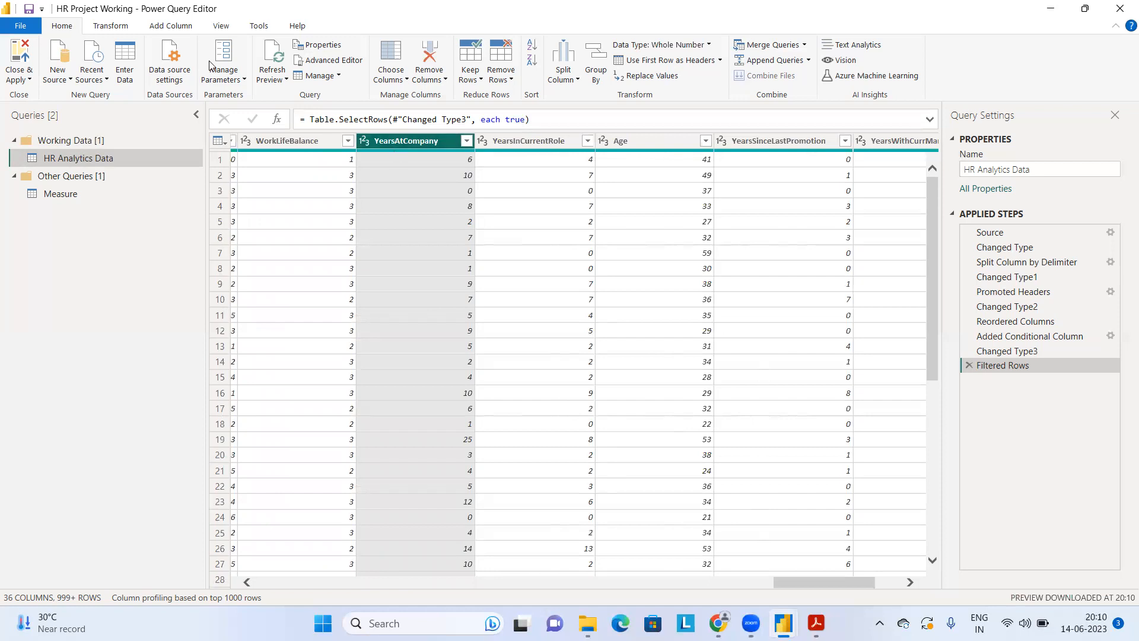
Step: Start a column from examples based on the YearsAtCompany selection, and enter "6 Years" as the sample value in row 1
{"action": "left_click", "coordinate": [160, 26]}
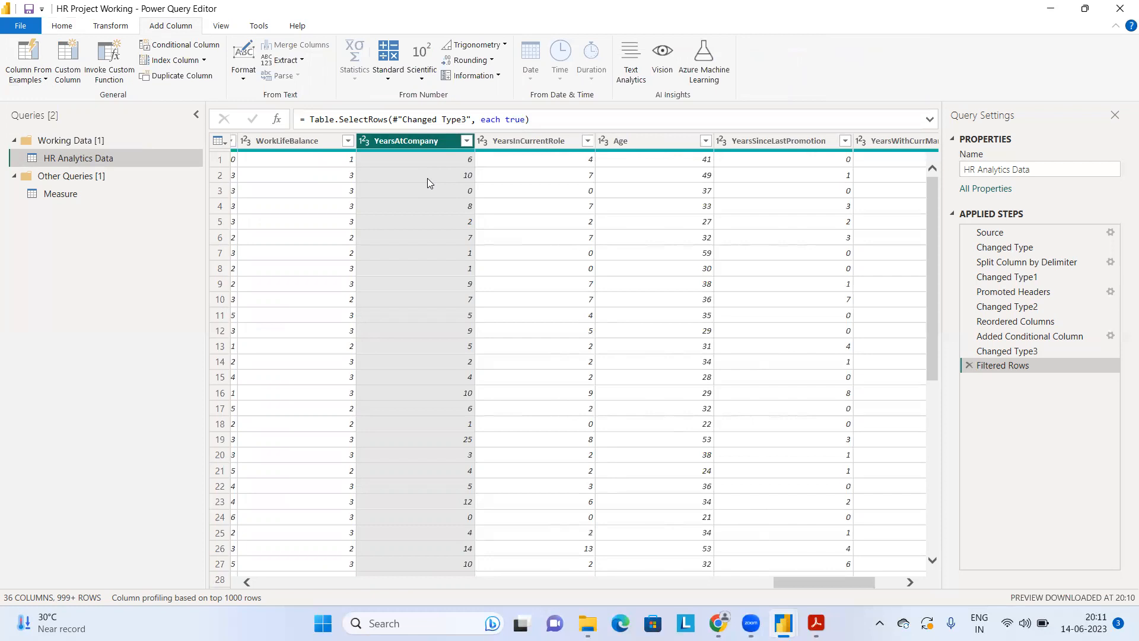
{"action": "left_click", "coordinate": [29, 81]}
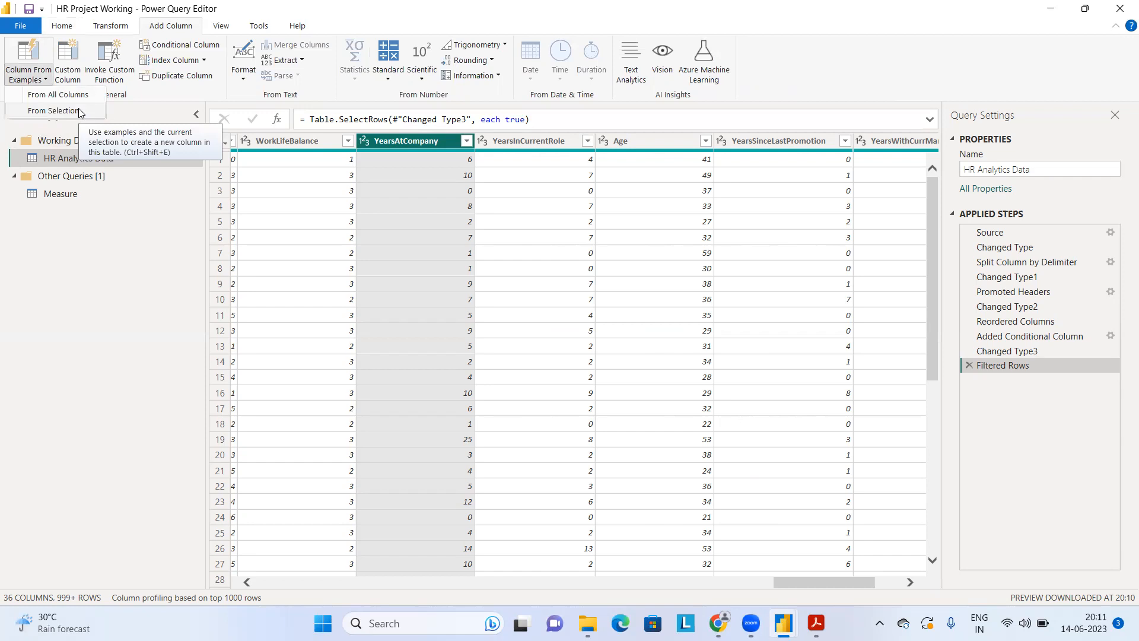
{"action": "left_click", "coordinate": [80, 111]}
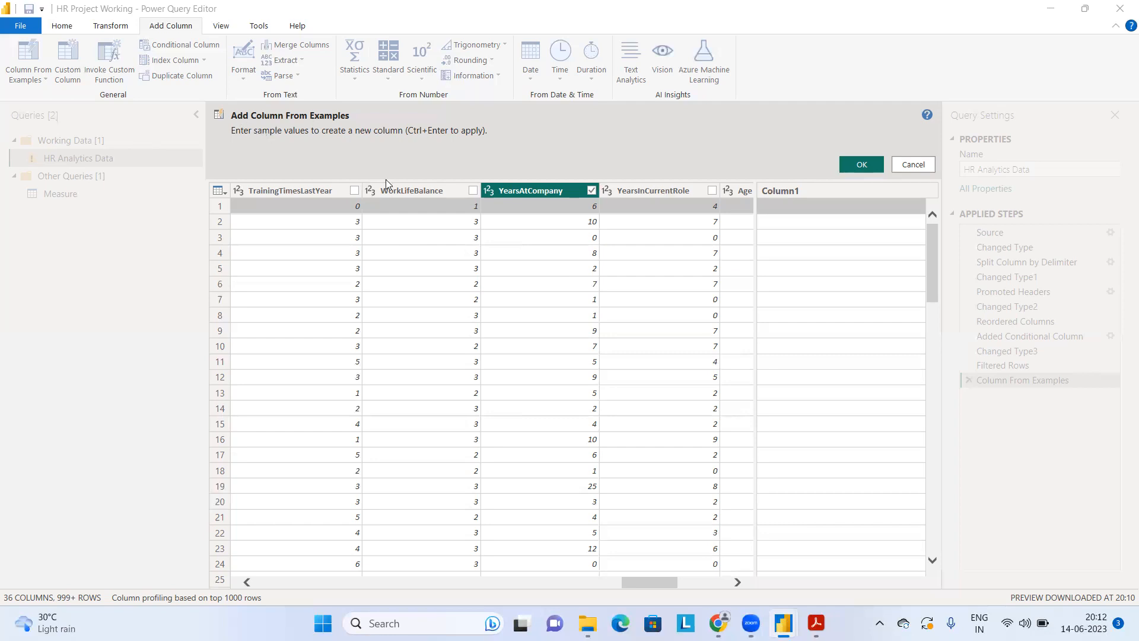
{"action": "left_click", "coordinate": [799, 206]}
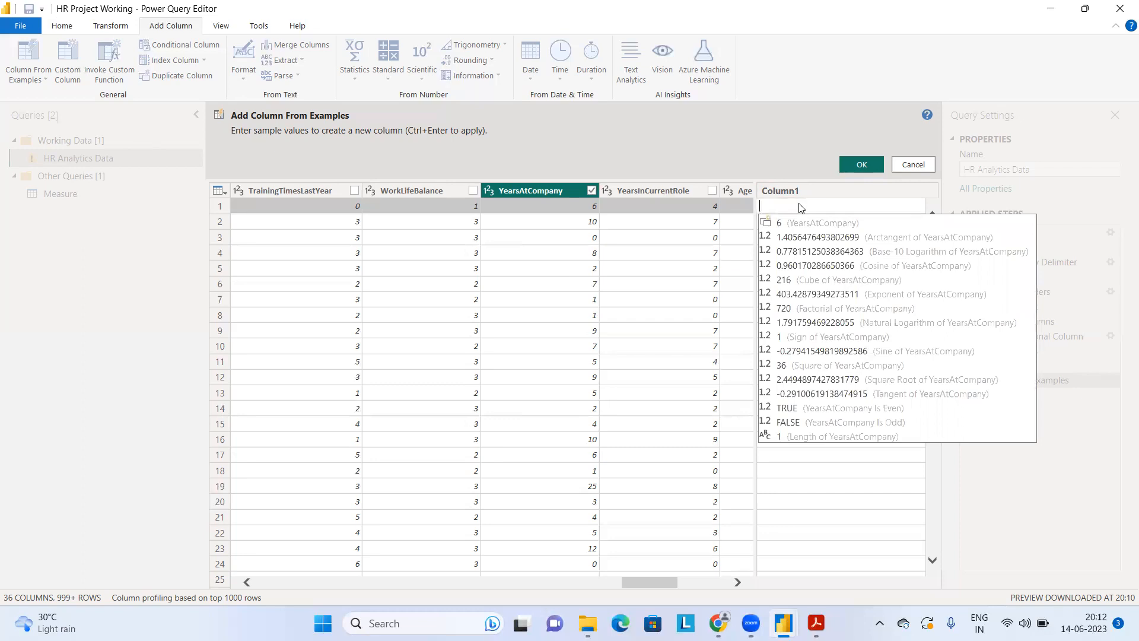
{"action": "type", "text": "6"}
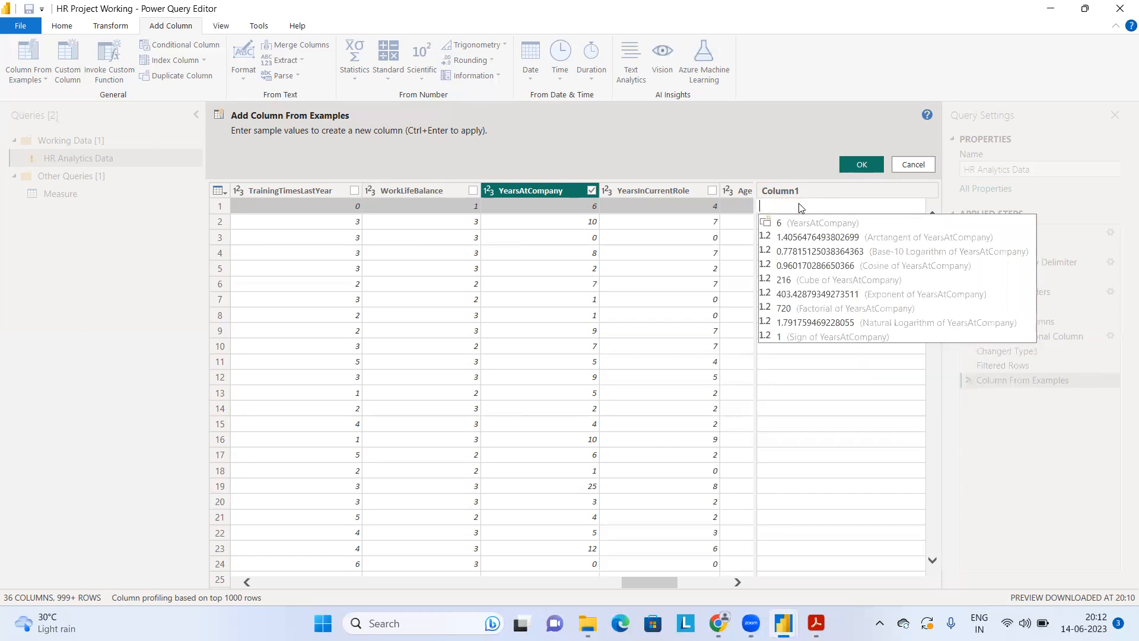
{"action": "key", "text": "Return"}
{"action": "type", "text": "Year"}
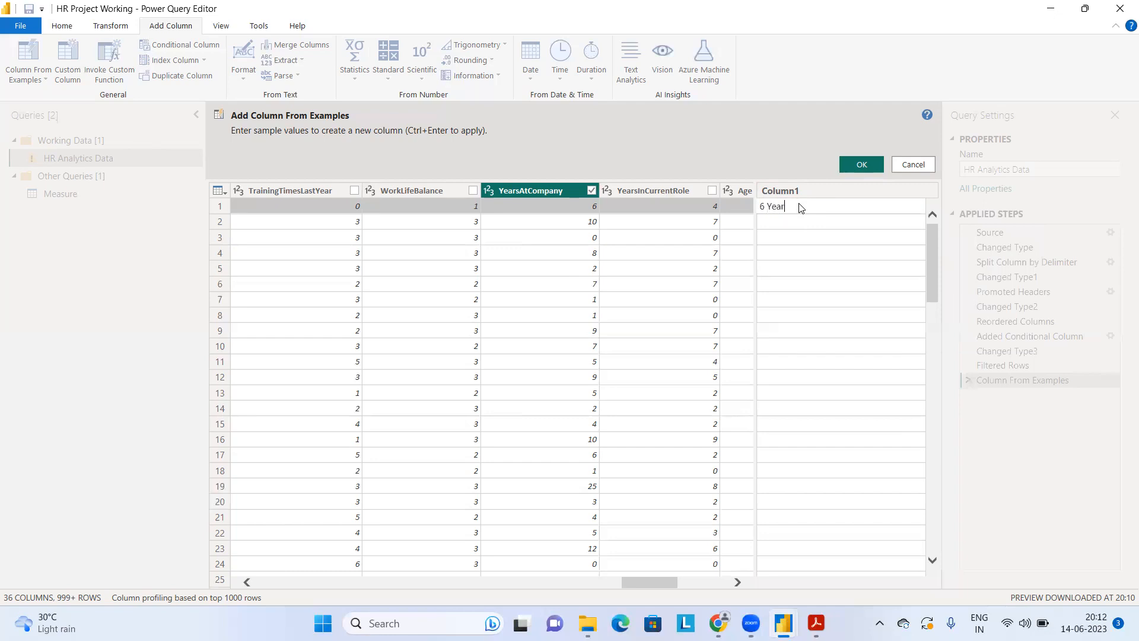
{"action": "type", "text": "s"}
{"action": "key", "text": "Return"}
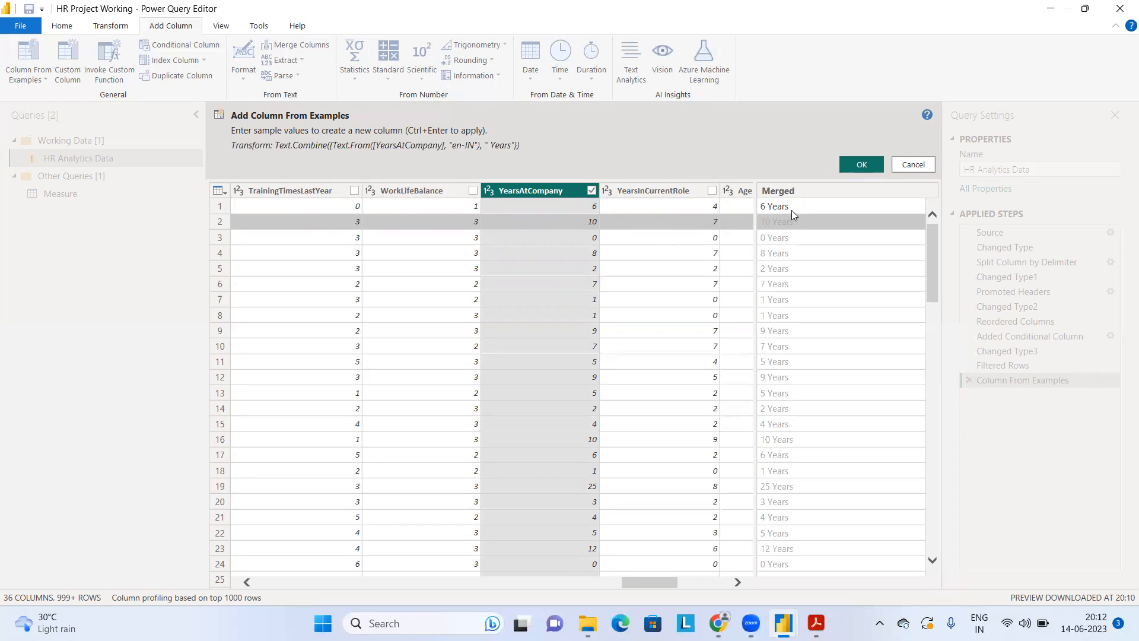
Step: Create the column from the "6 Years" example and move the new Merged column between YearsInCurrentRole and Age
{"action": "left_click", "coordinate": [862, 164]}
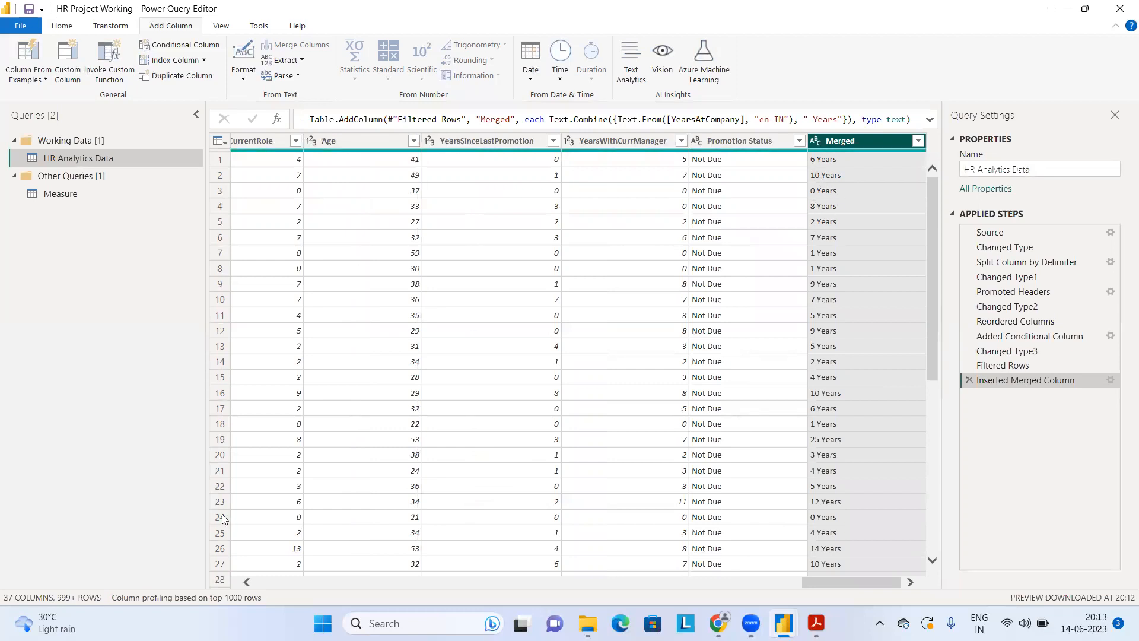
{"action": "left_click", "coordinate": [247, 582]}
{"action": "left_click", "coordinate": [247, 583]}
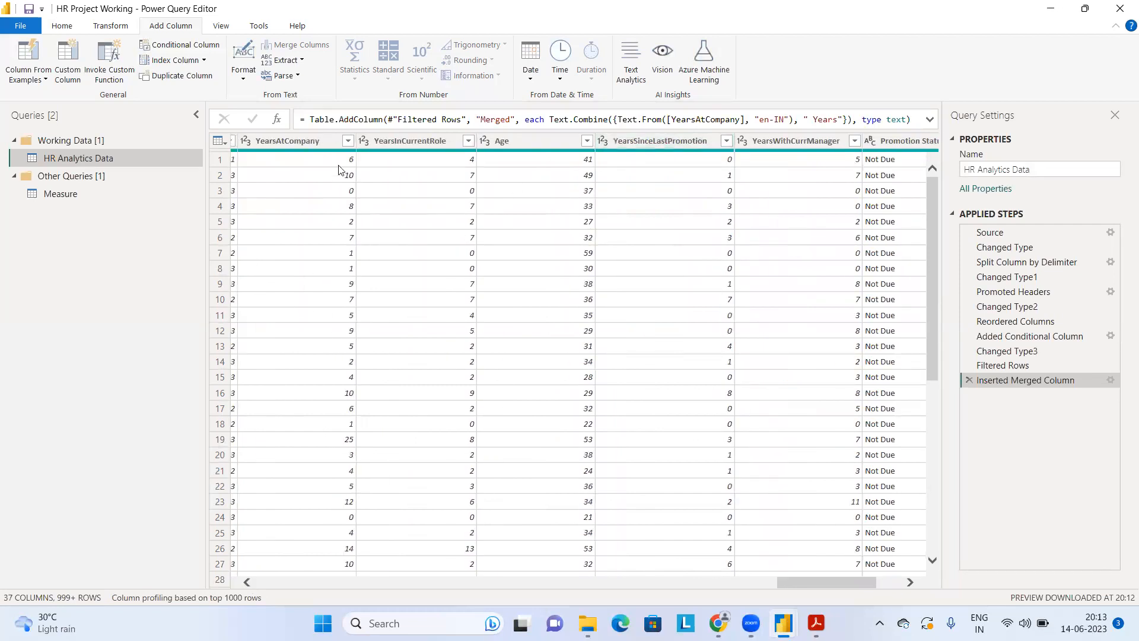
{"action": "left_click", "coordinate": [900, 582]}
{"action": "mouse_move", "coordinate": [854, 140]}
{"action": "left_mouse_down"}
{"action": "mouse_move", "coordinate": [650, 172]}
{"action": "mouse_move", "coordinate": [421, 173]}
{"action": "mouse_move", "coordinate": [375, 157]}
{"action": "left_mouse_up"}
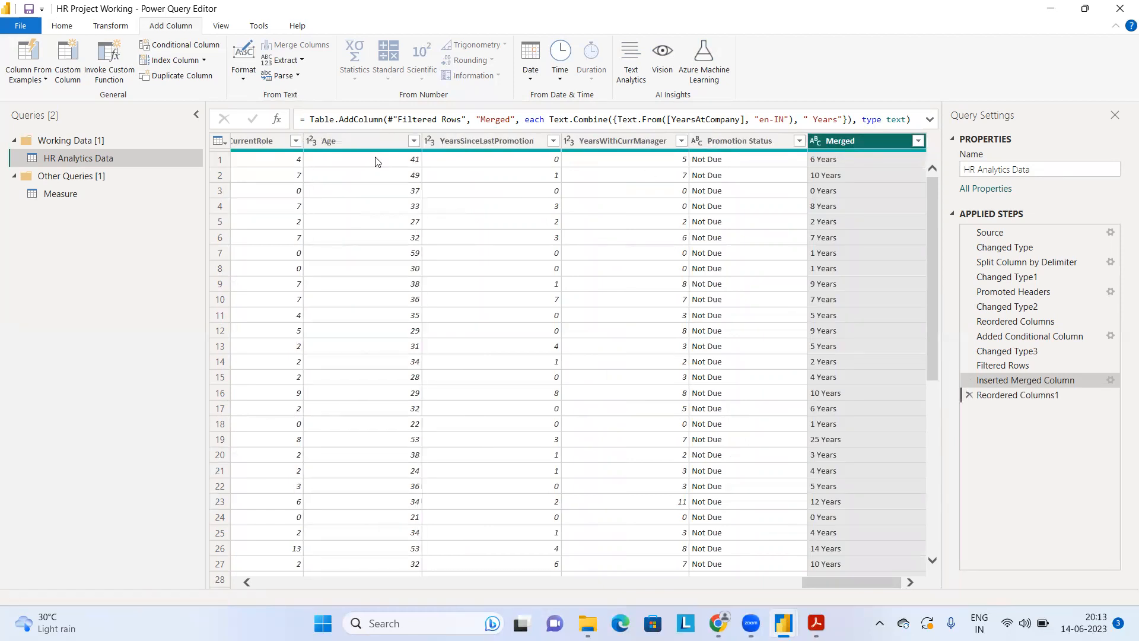
{"action": "left_click", "coordinate": [247, 584]}
{"action": "left_click", "coordinate": [246, 584]}
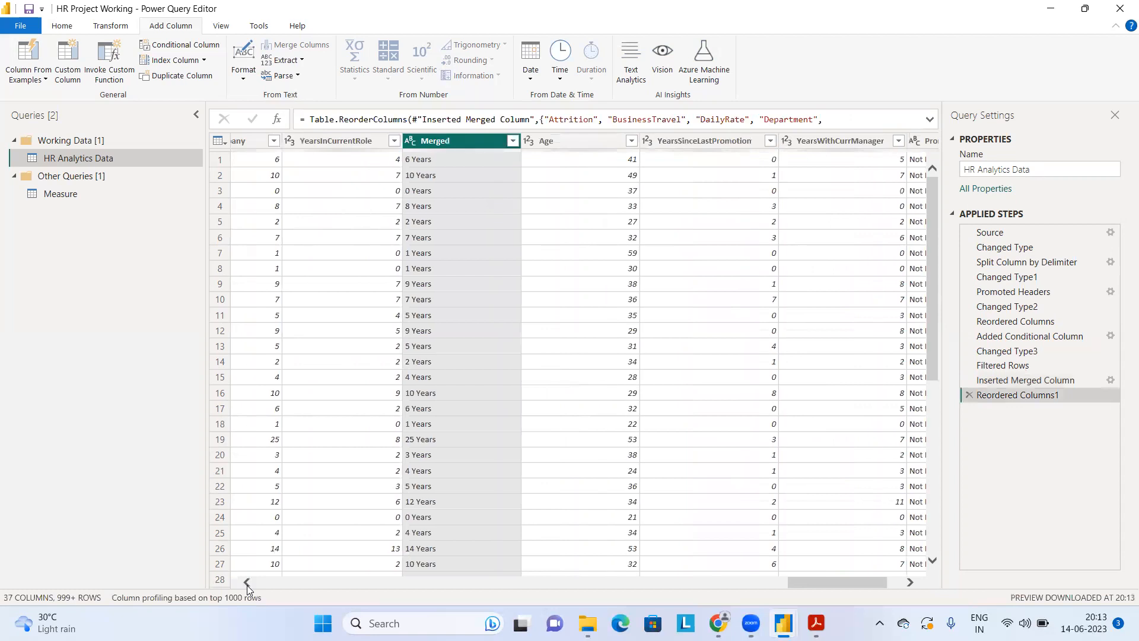
{"action": "left_click", "coordinate": [247, 583]}
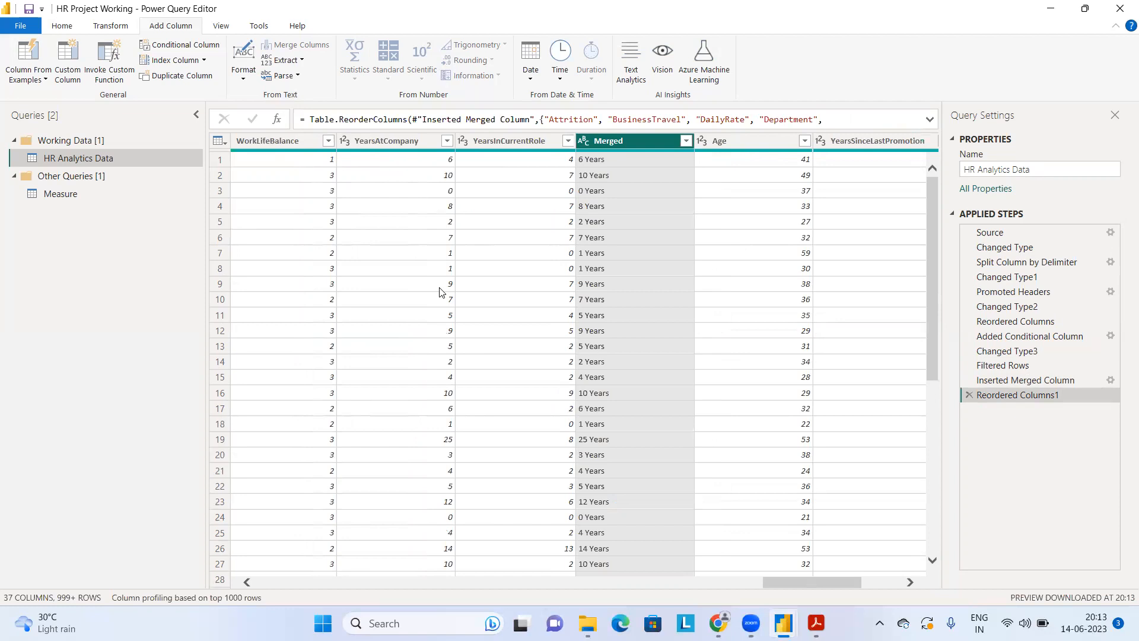
Step: Rename the Merged column to "Service Year"
{"action": "left_click", "coordinate": [36, 79]}
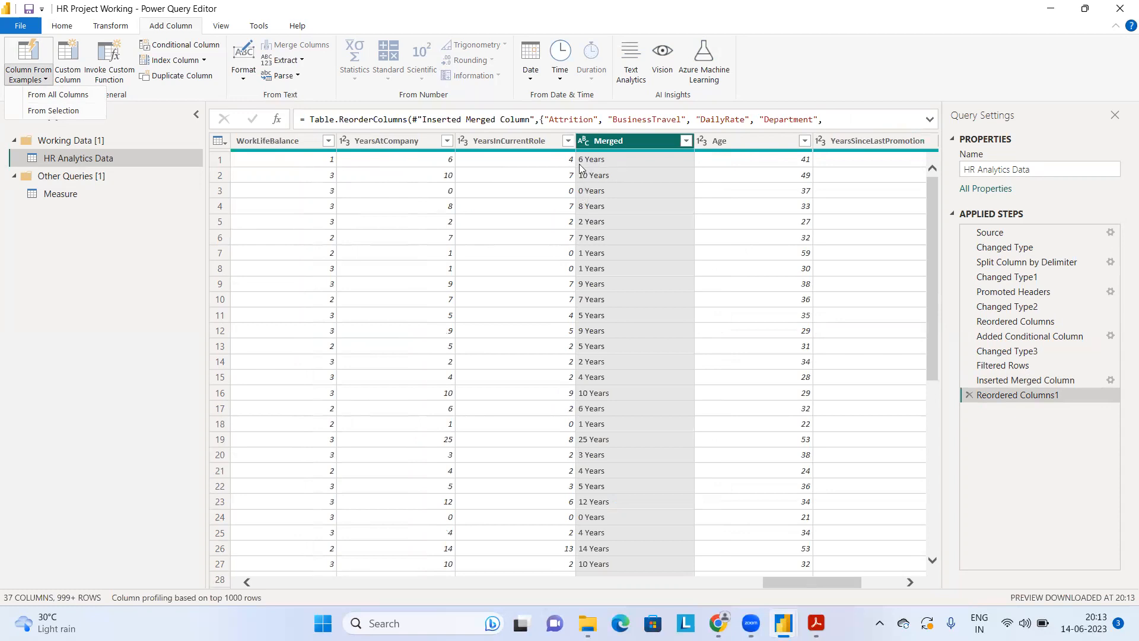
{"action": "left_click", "coordinate": [608, 142]}
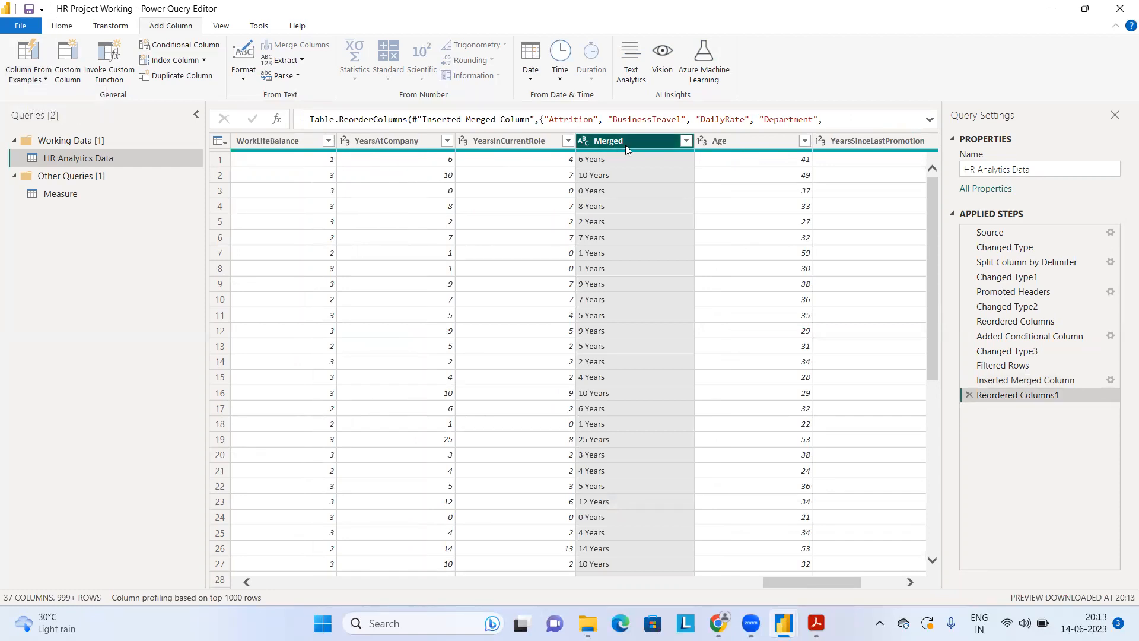
{"action": "double_click", "coordinate": [626, 145]}
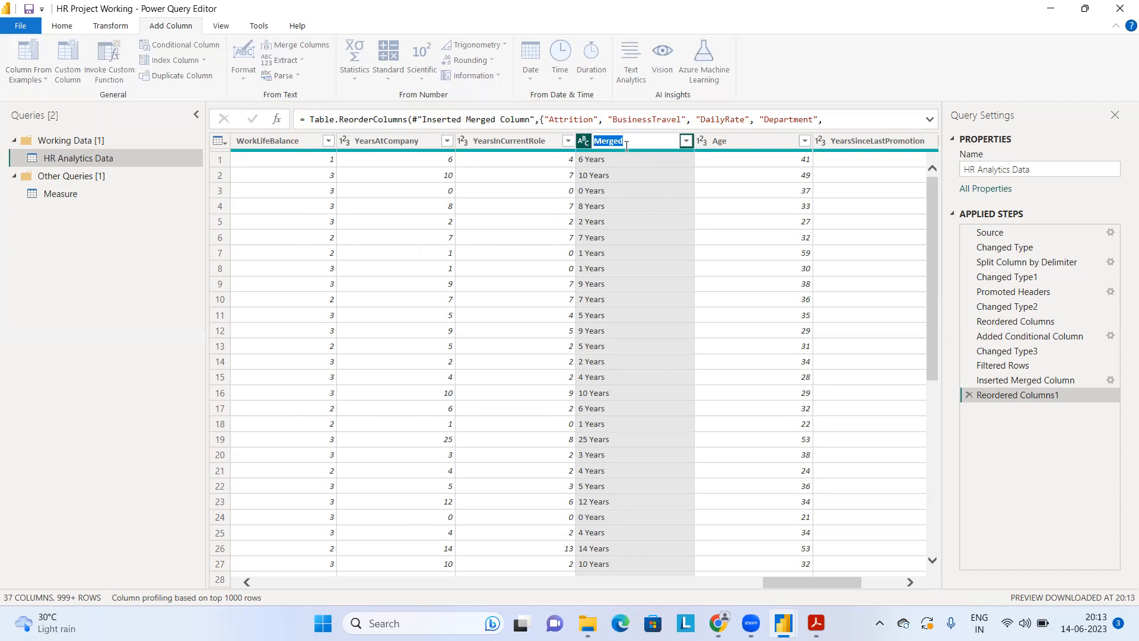
{"action": "key", "text": "BackSpace"}
{"action": "type", "text": "ervice"}
{"action": "key", "text": "BackSpace"}
{"action": "key", "text": "BackSpace"}
{"action": "key", "text": "BackSpace"}
{"action": "key", "text": "BackSpace"}
{"action": "key", "text": "BackSpace"}
{"action": "key", "text": "BackSpace"}
{"action": "type", "text": "Service Year"}
{"action": "key", "text": "Return"}
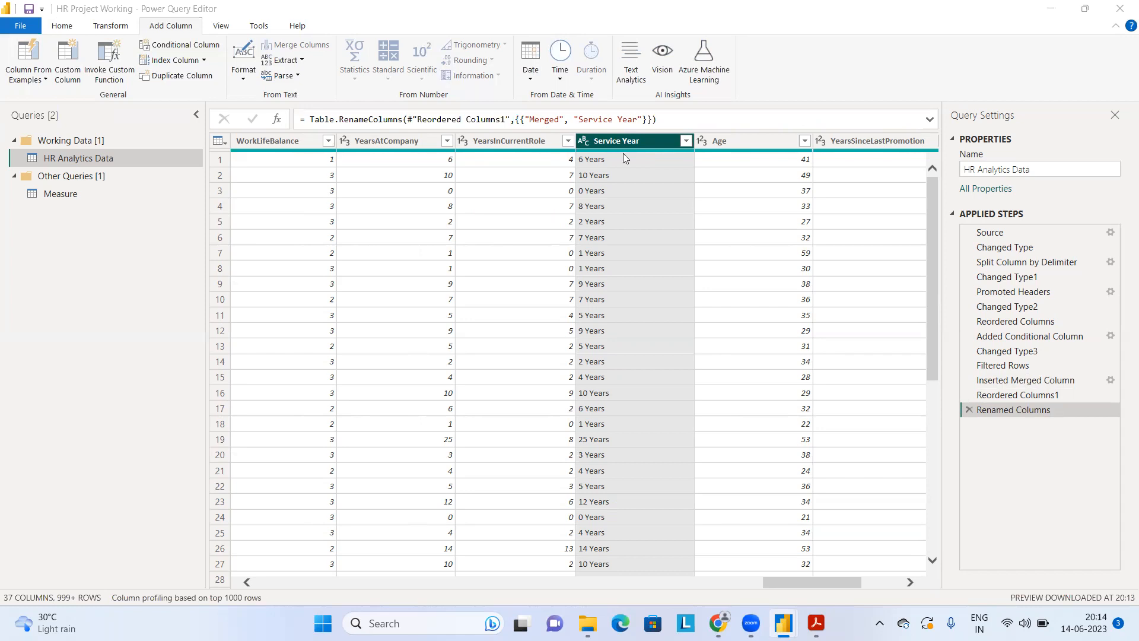
Step: Close Power Query Editor and apply the pending query changes to the report
{"action": "left_click", "coordinate": [66, 29]}
{"action": "left_click", "coordinate": [67, 29]}
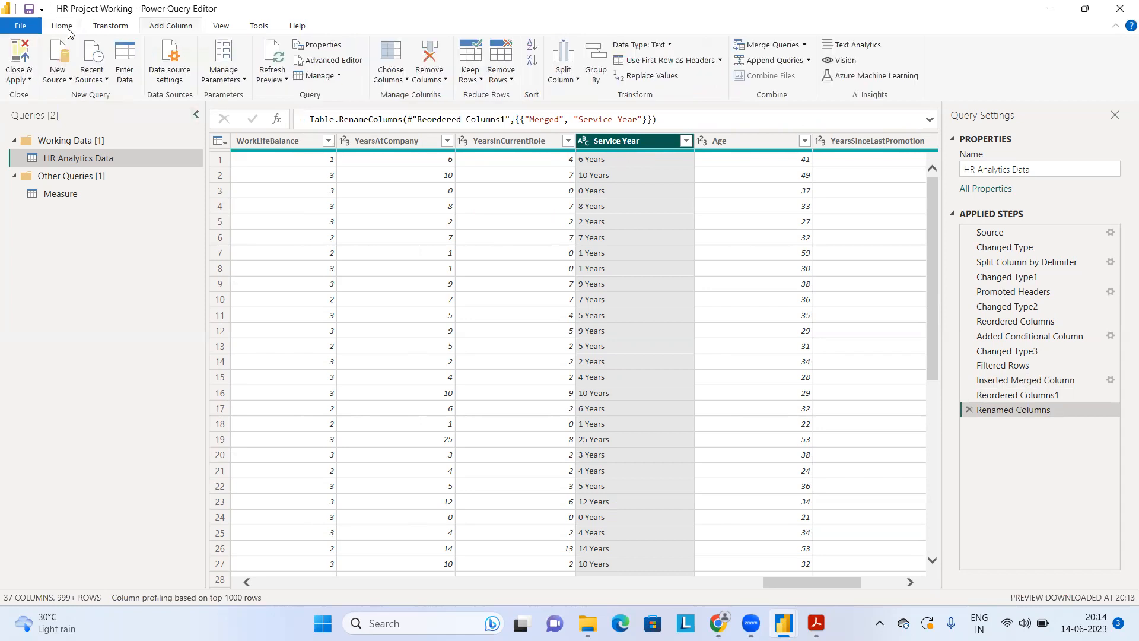
{"action": "left_click", "coordinate": [23, 79]}
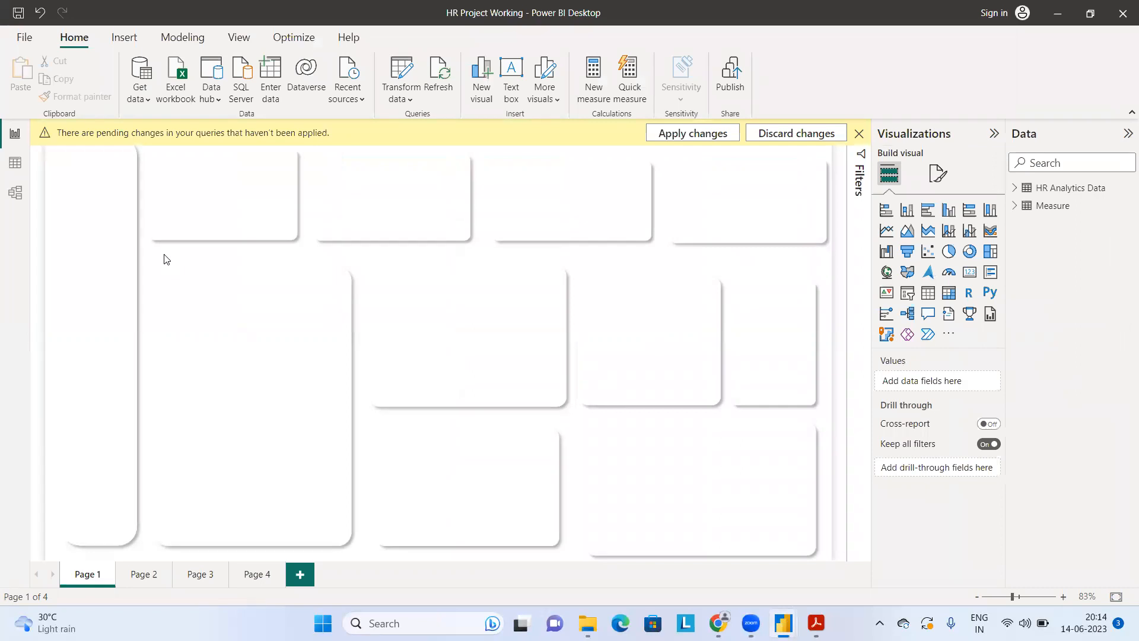
{"action": "left_click", "coordinate": [696, 134]}
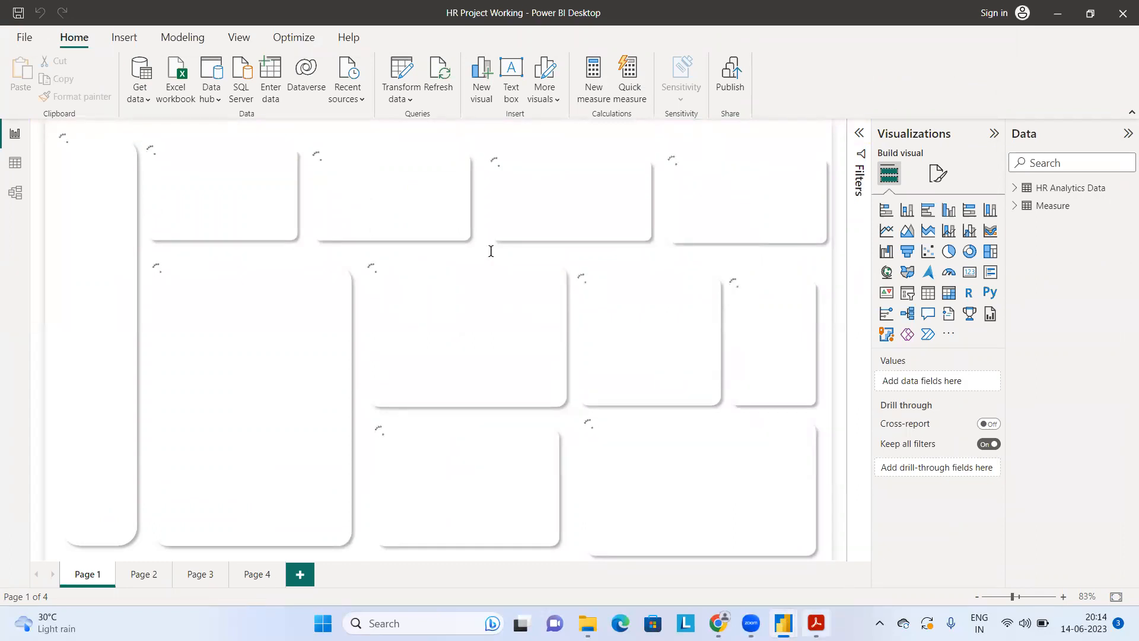
Step: Check the reference PDF in Adobe Acrobat Reader, return to Power BI Desktop, and place an enlarged clustered bar chart on Page 4
{"action": "key", "text": "alt+Tab"}
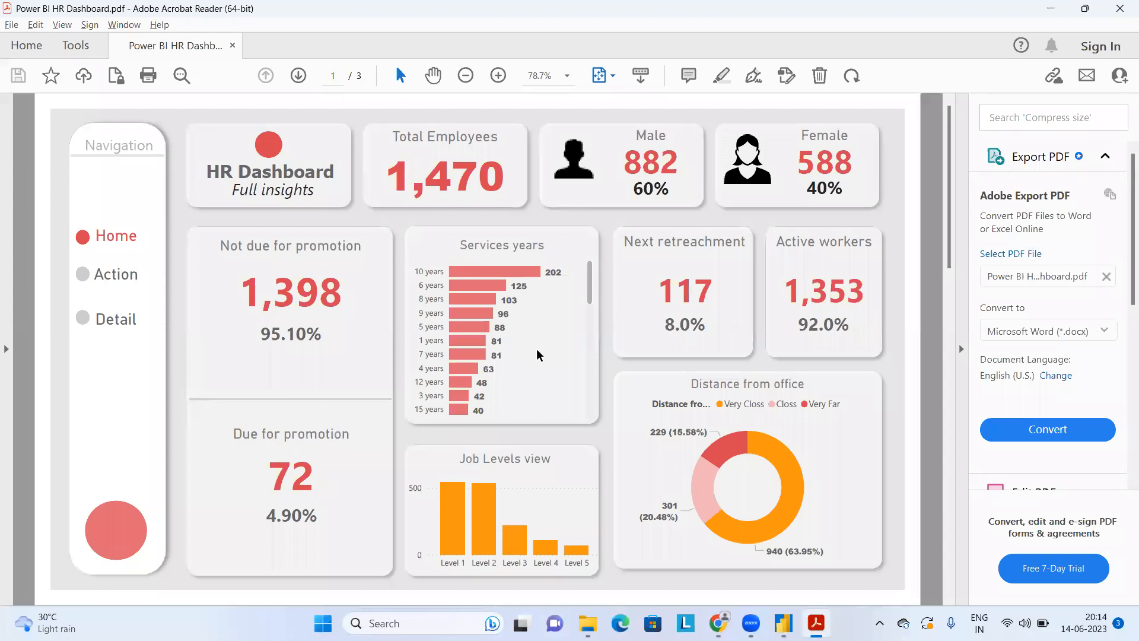
{"action": "key", "text": "alt+Tab"}
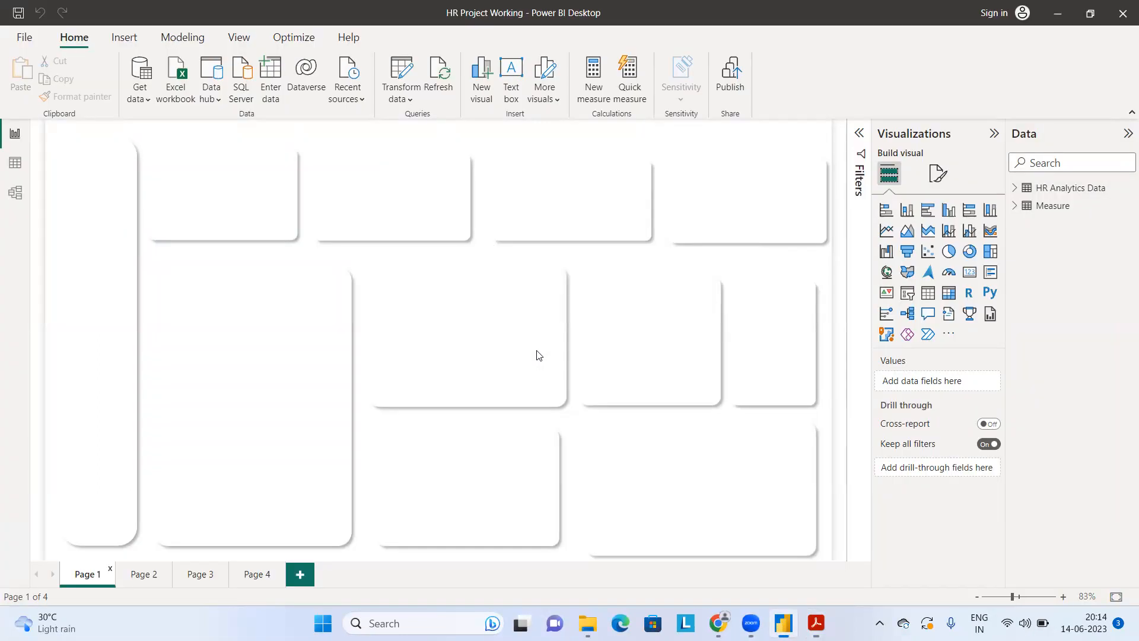
{"action": "left_click", "coordinate": [258, 576]}
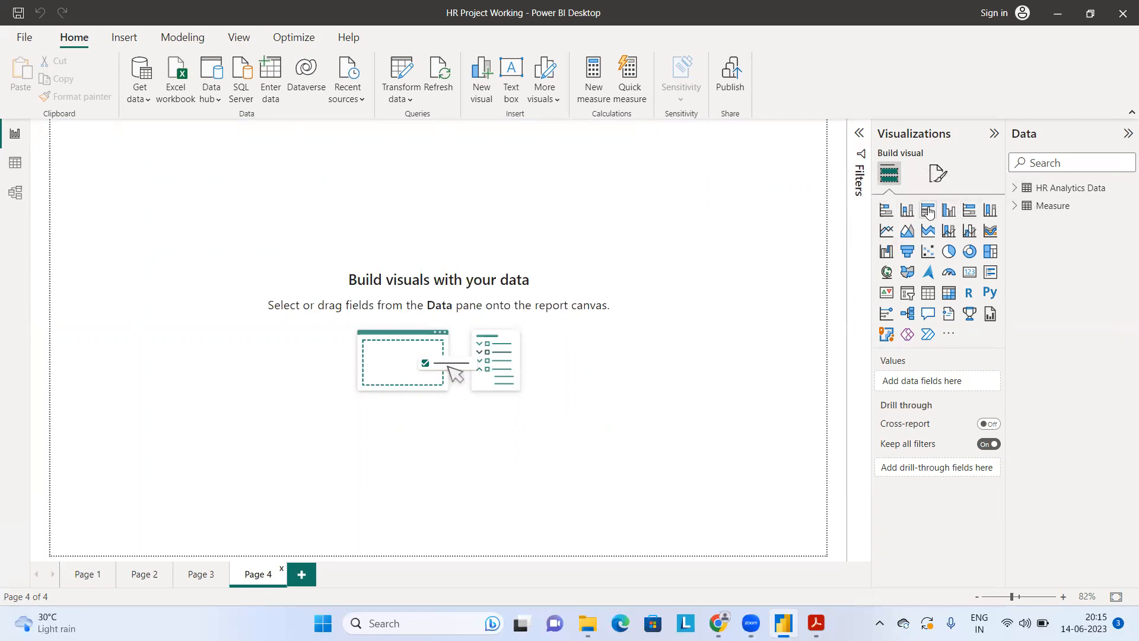
{"action": "left_click", "coordinate": [929, 212]}
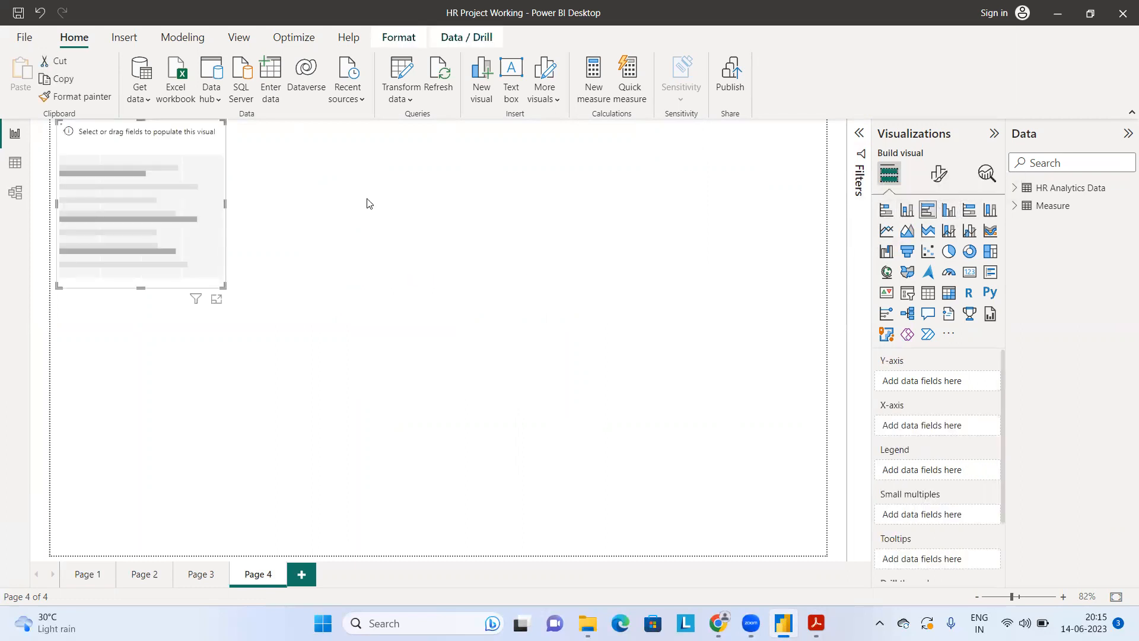
{"action": "left_click_drag", "start_coordinate": [182, 255], "coordinate": [318, 316]}
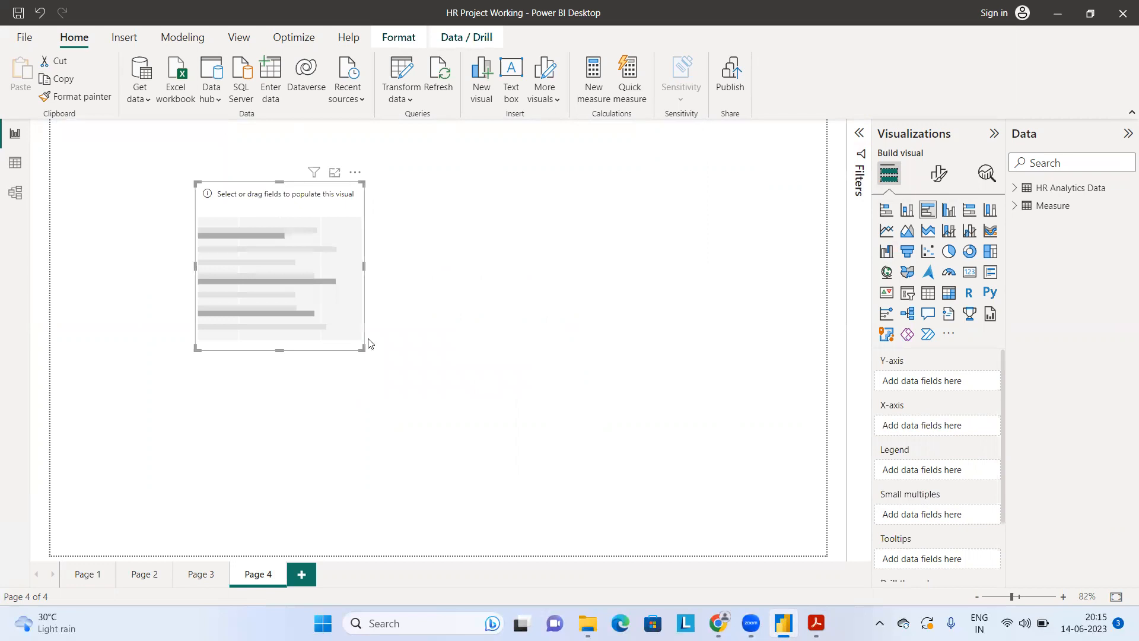
{"action": "left_click_drag", "start_coordinate": [363, 349], "coordinate": [581, 483]}
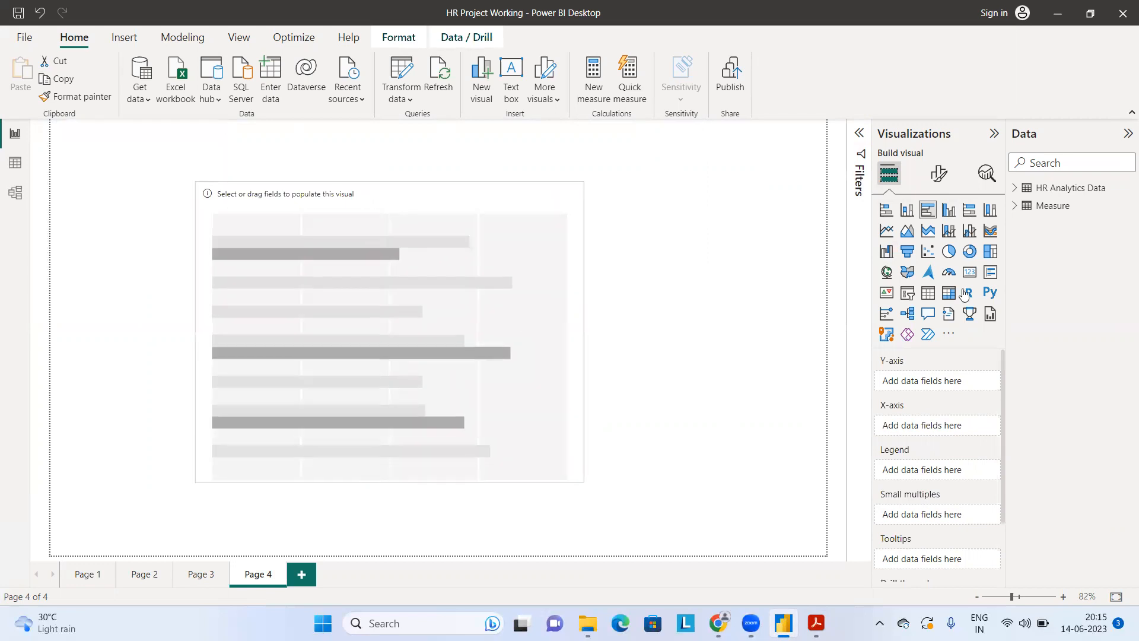
Step: Find the Service Year field in the HR Analytics Data table and add it to the bar chart's Y-axis
{"action": "left_click", "coordinate": [1014, 189]}
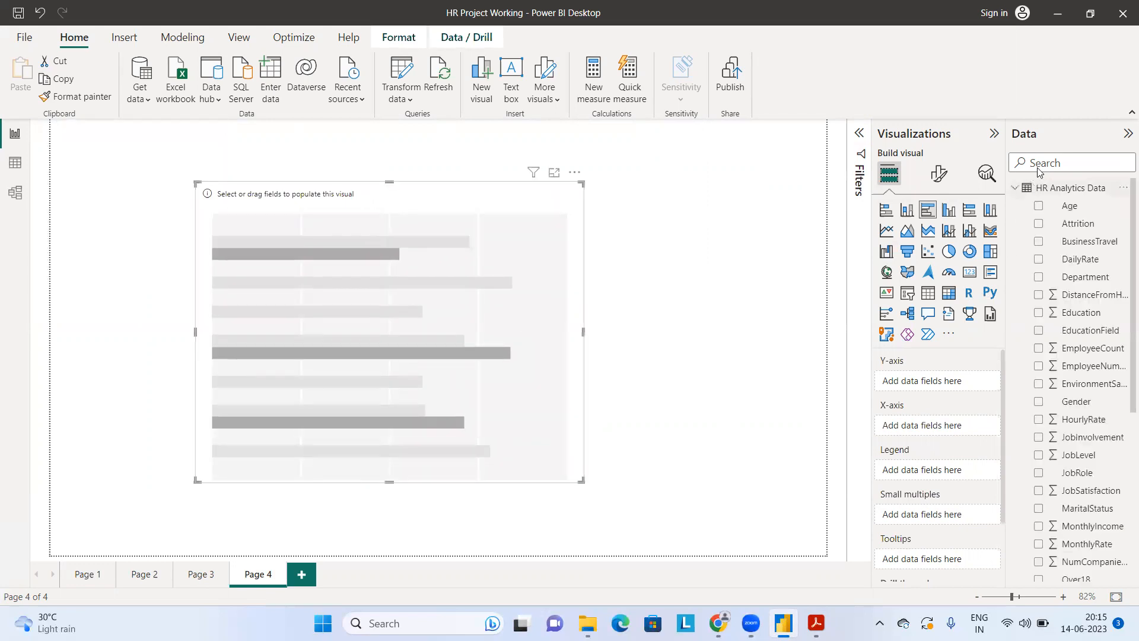
{"action": "left_click", "coordinate": [1039, 163]}
{"action": "type", "text": "ser"}
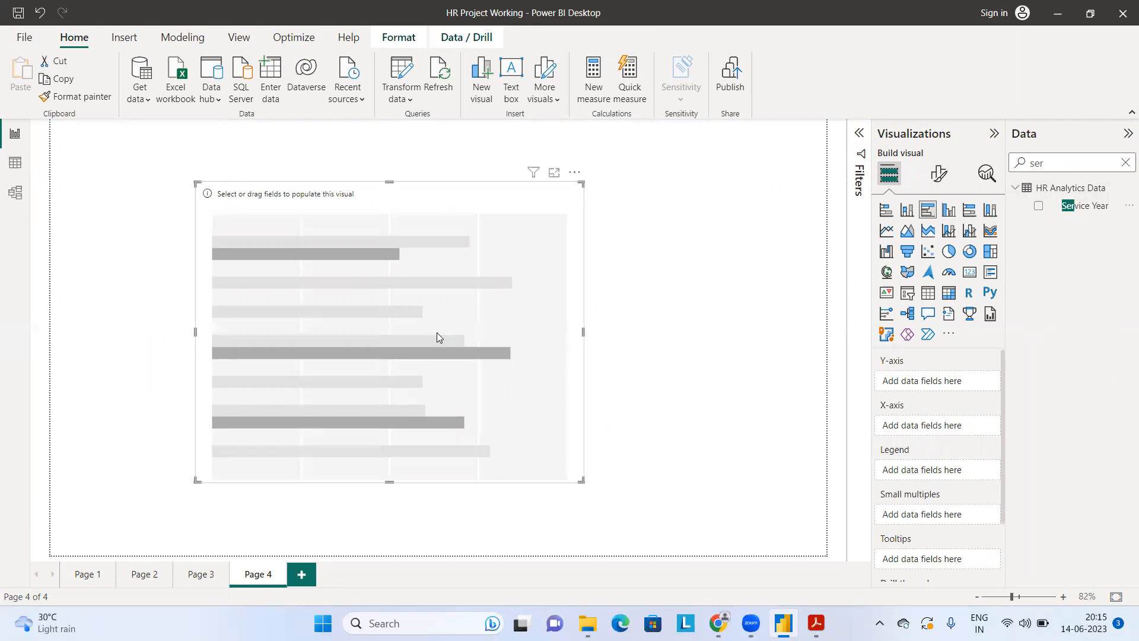
{"action": "left_click", "coordinate": [1039, 207]}
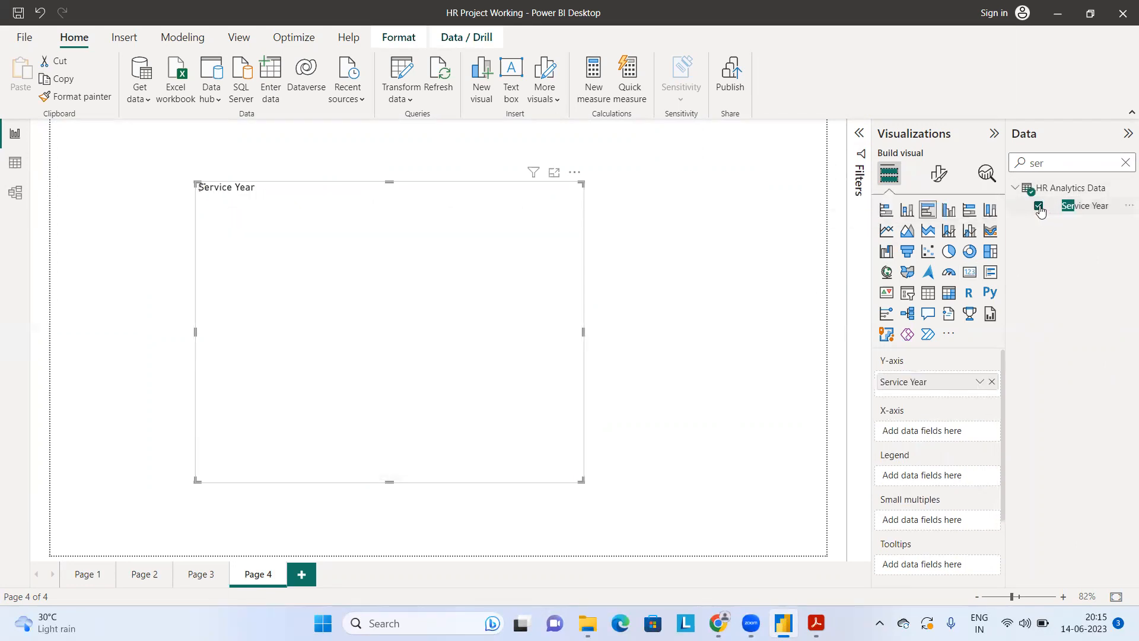
Step: Find the Total Employees measure, add it to the bar chart's X-axis, and clear the field search
{"action": "key", "text": "BackSpace"}
{"action": "key", "text": "BackSpace"}
{"action": "key", "text": "BackSpace"}
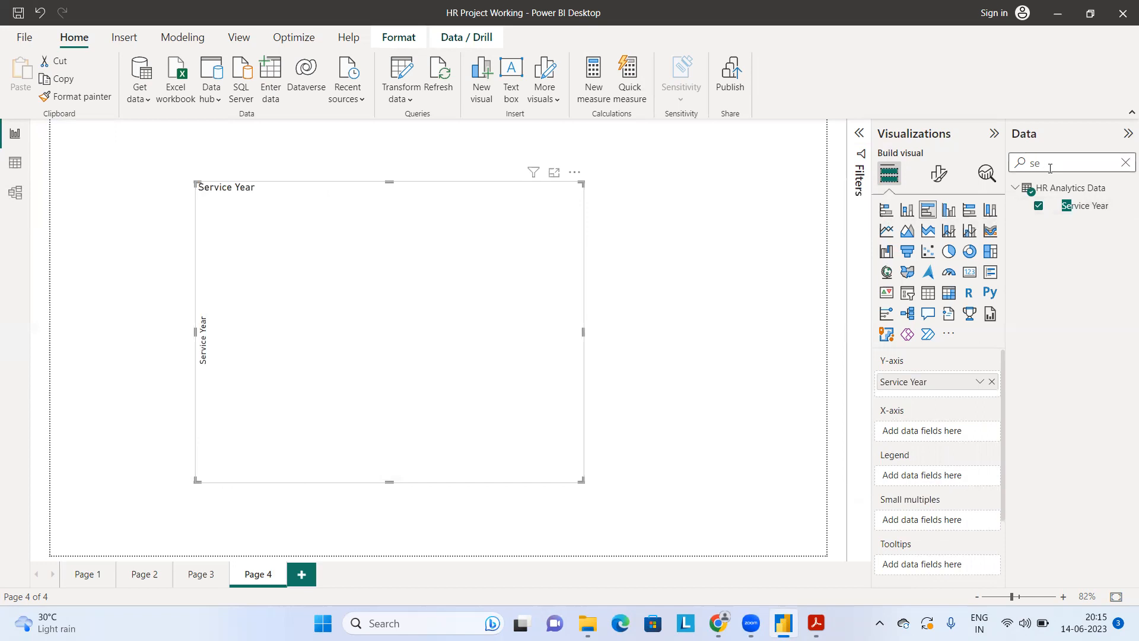
{"action": "type", "text": "tota"}
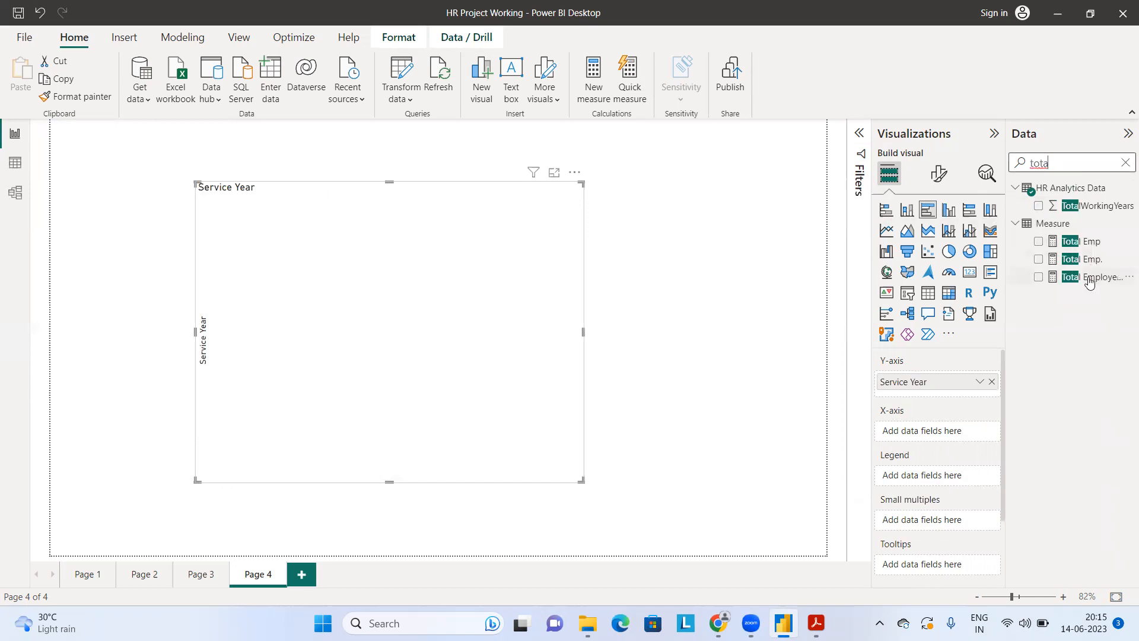
{"action": "left_click_drag", "start_coordinate": [1089, 281], "coordinate": [506, 354]}
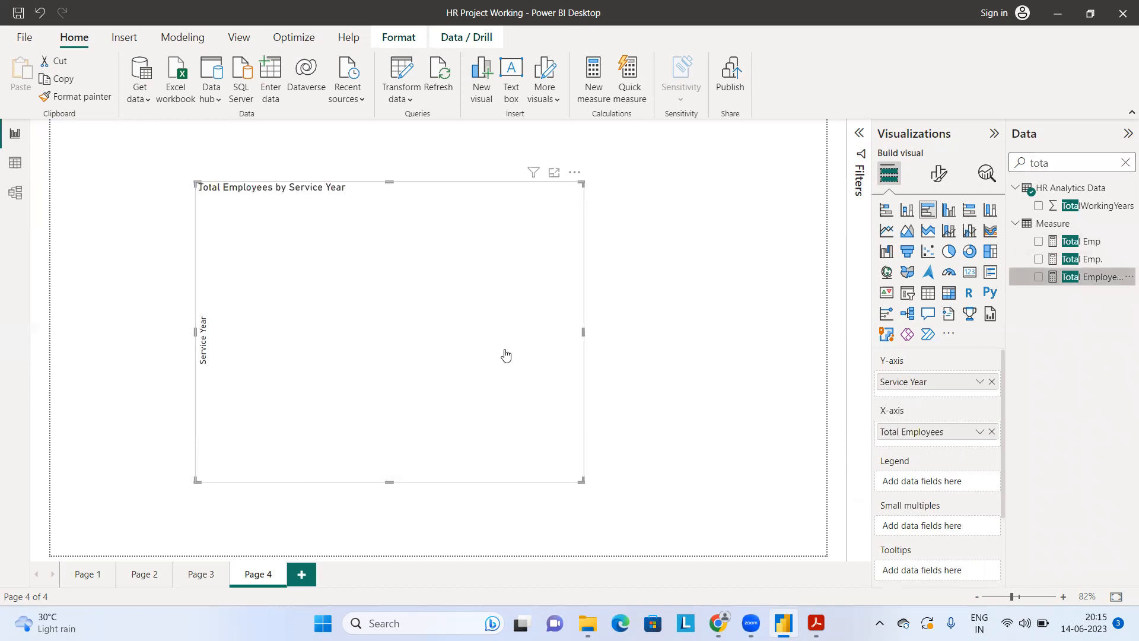
{"action": "left_click", "coordinate": [1124, 169]}
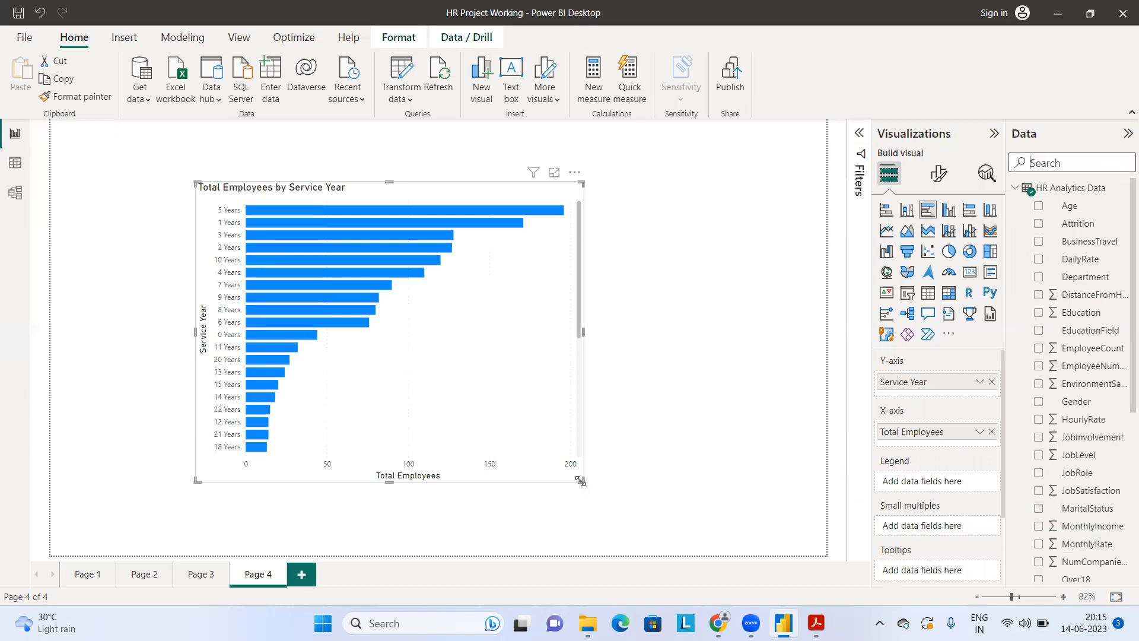
Step: Make the bar chart narrower and slightly taller, and turn on its data labels
{"action": "left_click", "coordinate": [435, 542]}
{"action": "left_click_drag", "start_coordinate": [575, 489], "coordinate": [492, 498]}
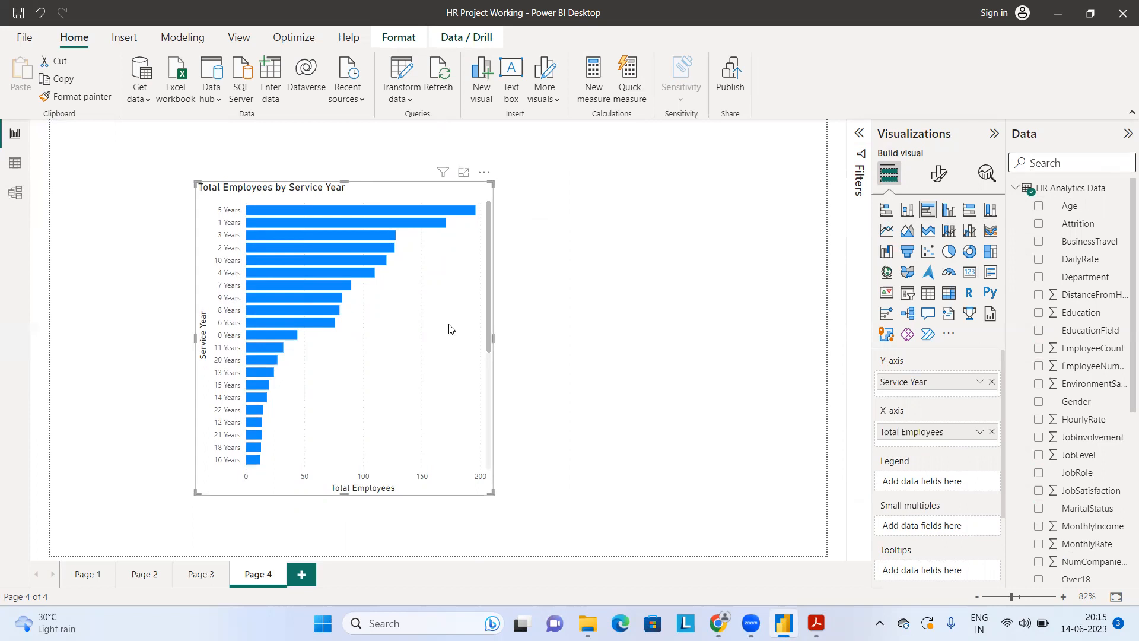
{"action": "left_click", "coordinate": [949, 177]}
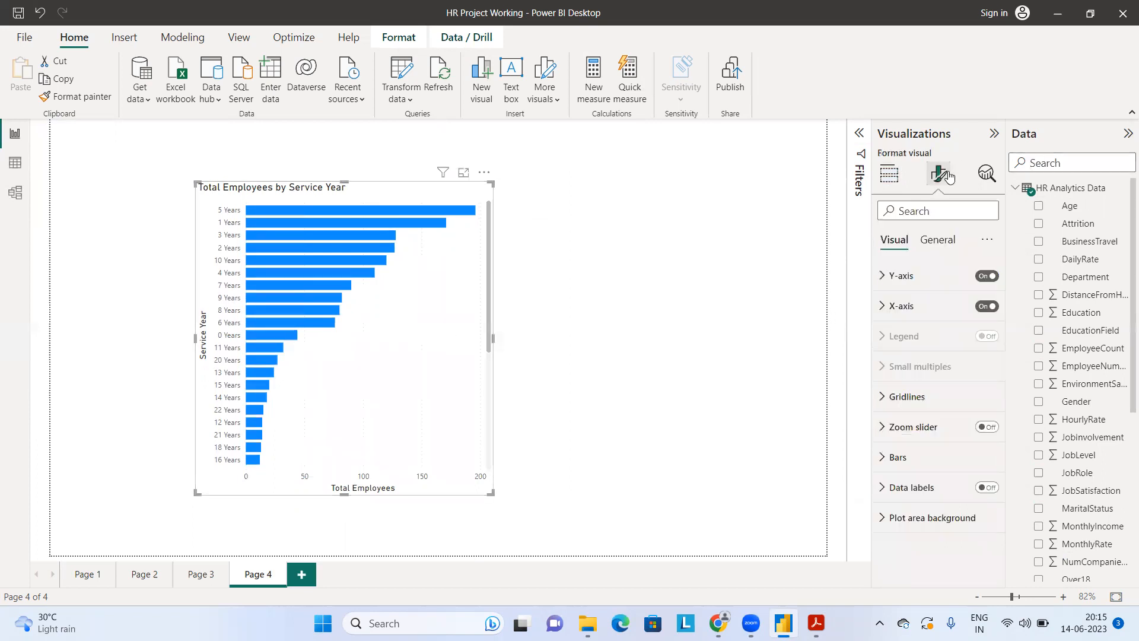
{"action": "left_click", "coordinate": [927, 211]}
{"action": "type", "text": "data"}
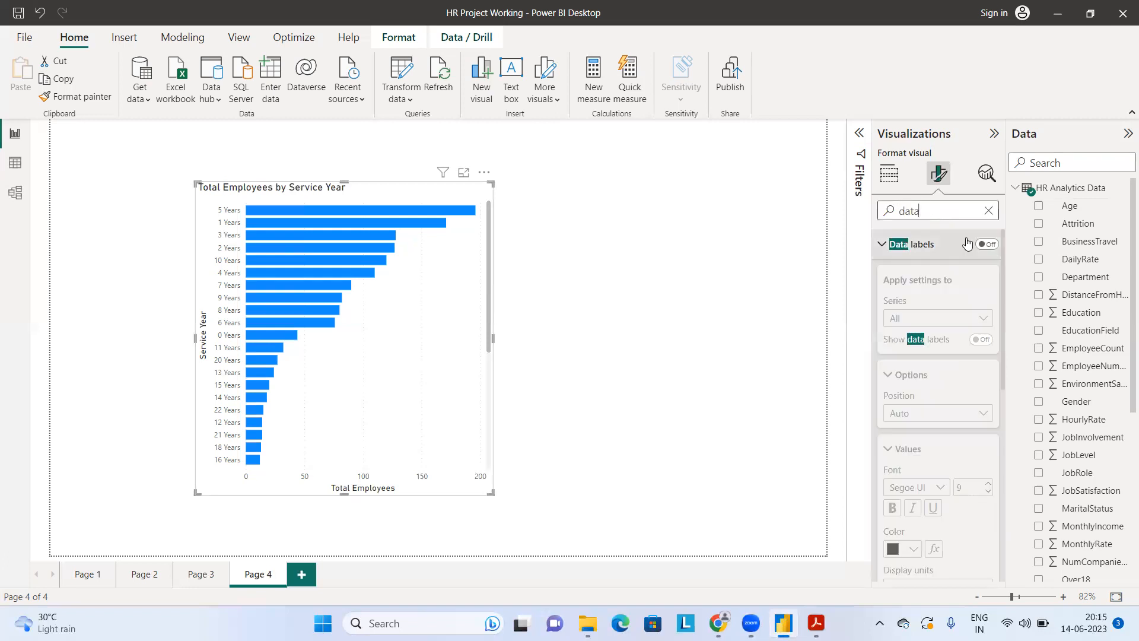
{"action": "left_click", "coordinate": [986, 245]}
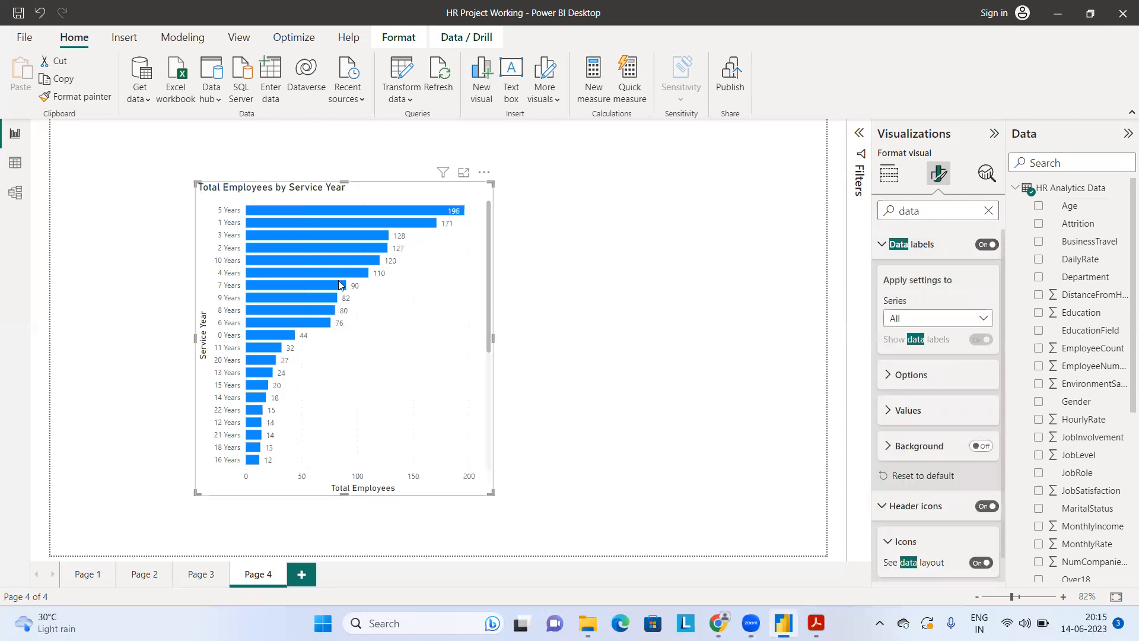
Step: Look through the series and value settings of the bar chart's data labels, and clear the formatting search
{"action": "left_click", "coordinate": [928, 328]}
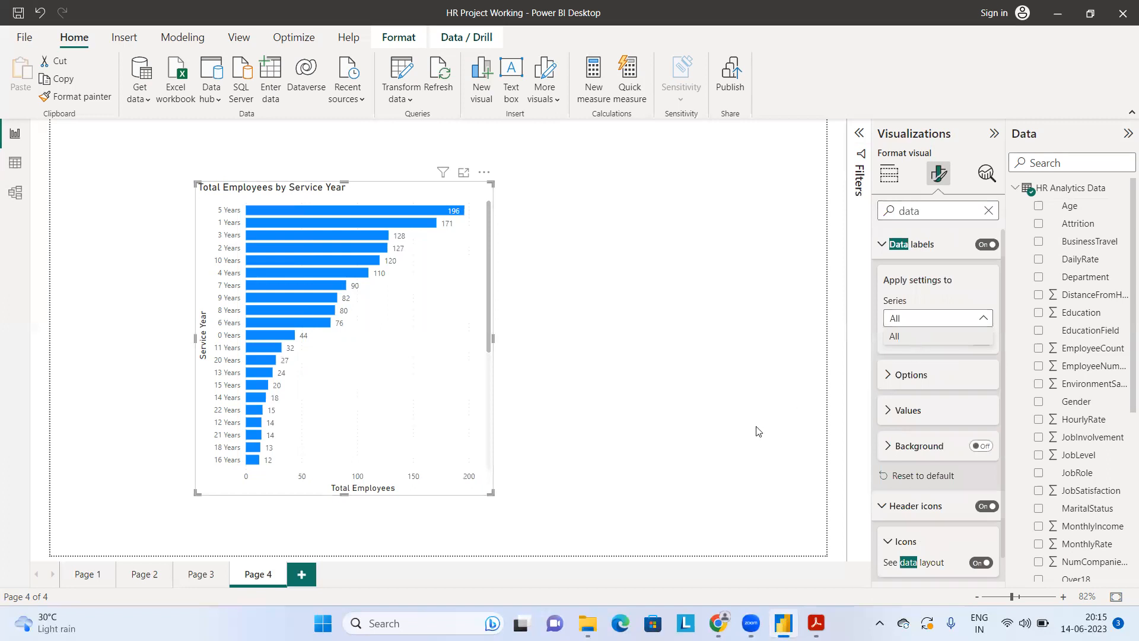
{"action": "left_click", "coordinate": [888, 411]}
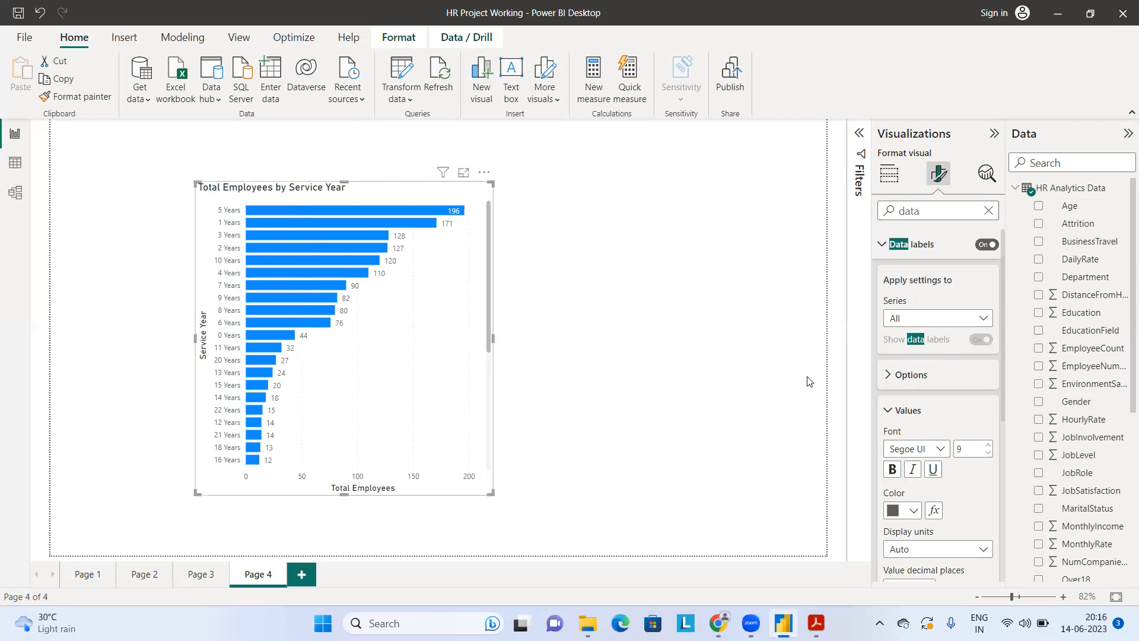
{"action": "left_click", "coordinate": [890, 411]}
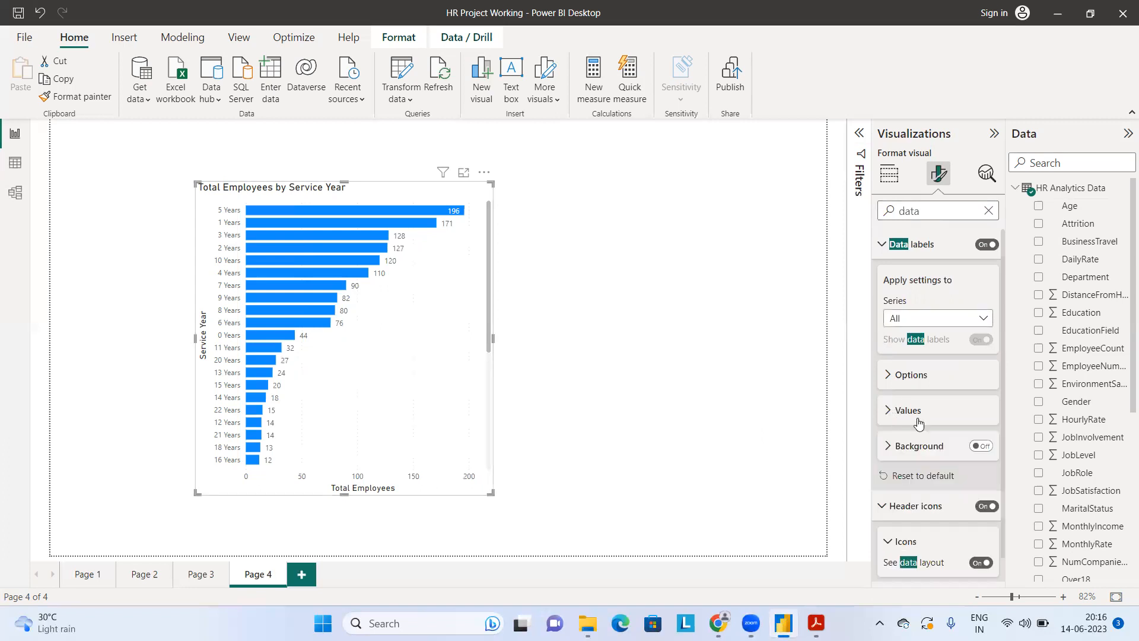
{"action": "scroll", "coordinate": [908, 509], "scroll_direction": "down", "scroll_amount": 1}
{"action": "scroll", "coordinate": [915, 514], "scroll_direction": "up", "scroll_amount": 1}
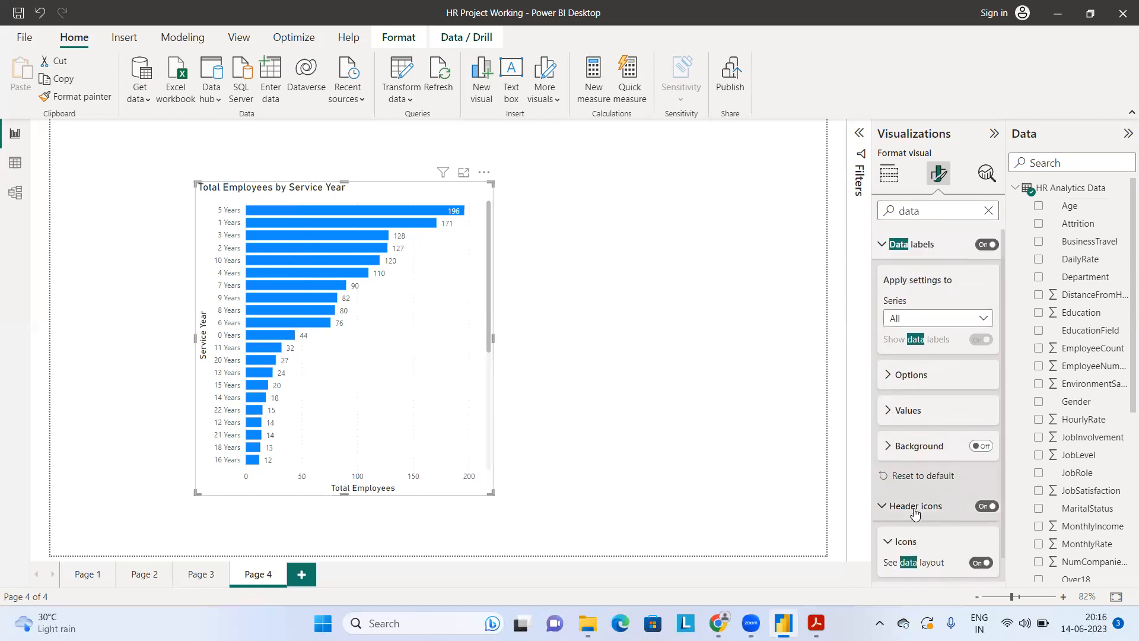
{"action": "left_click", "coordinate": [988, 210]}
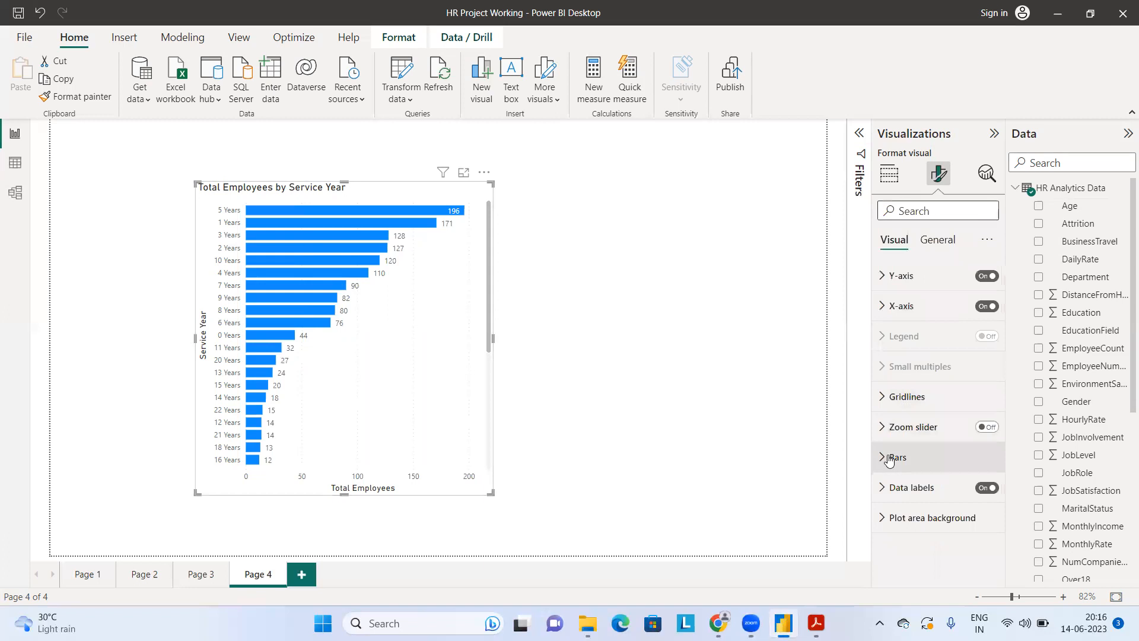
Step: Turn on the data labels' background with the theme's light blue color, and enlarge the bar chart slightly
{"action": "left_click", "coordinate": [887, 487]}
{"action": "scroll", "coordinate": [901, 477], "scroll_direction": "down", "scroll_amount": 5}
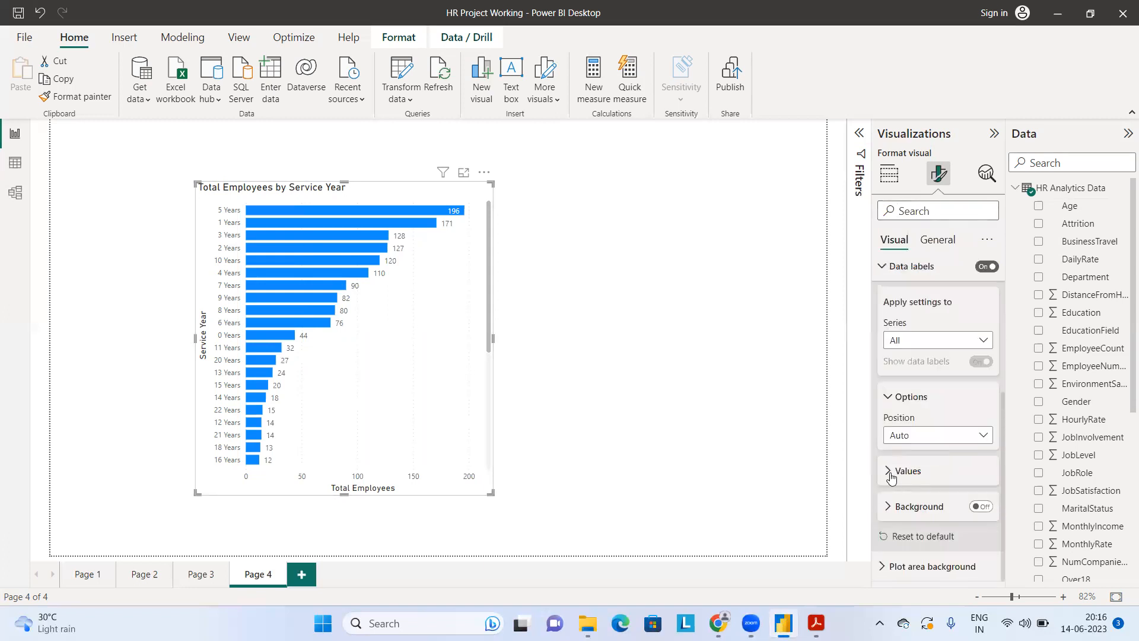
{"action": "left_click", "coordinate": [890, 475]}
{"action": "scroll", "coordinate": [908, 423], "scroll_direction": "down", "scroll_amount": 5}
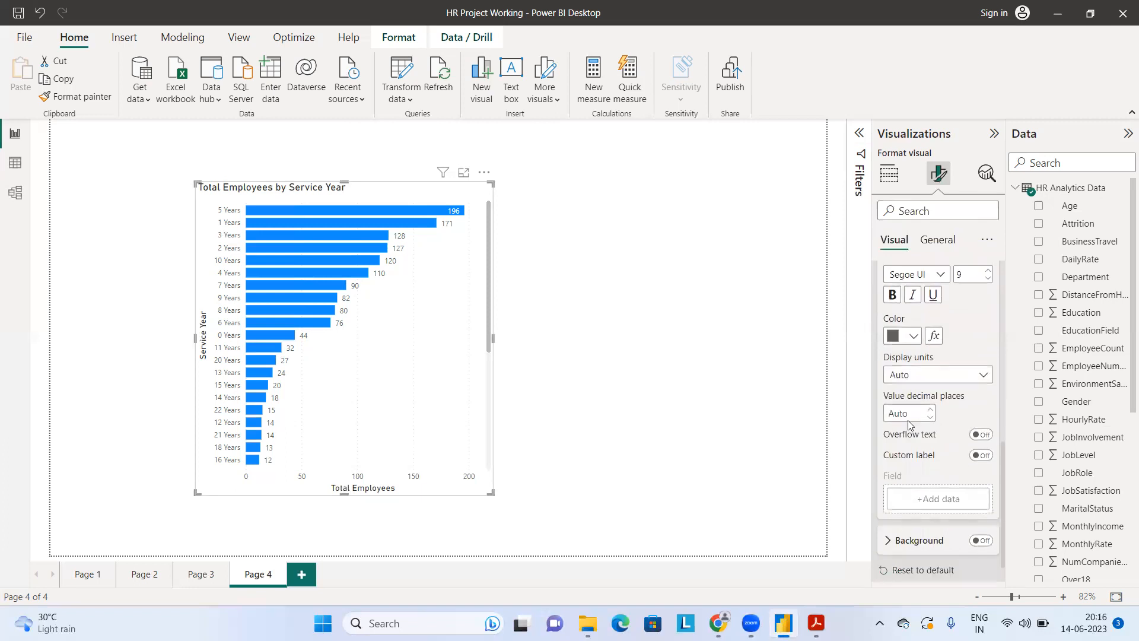
{"action": "scroll", "coordinate": [940, 458], "scroll_direction": "down", "scroll_amount": 1}
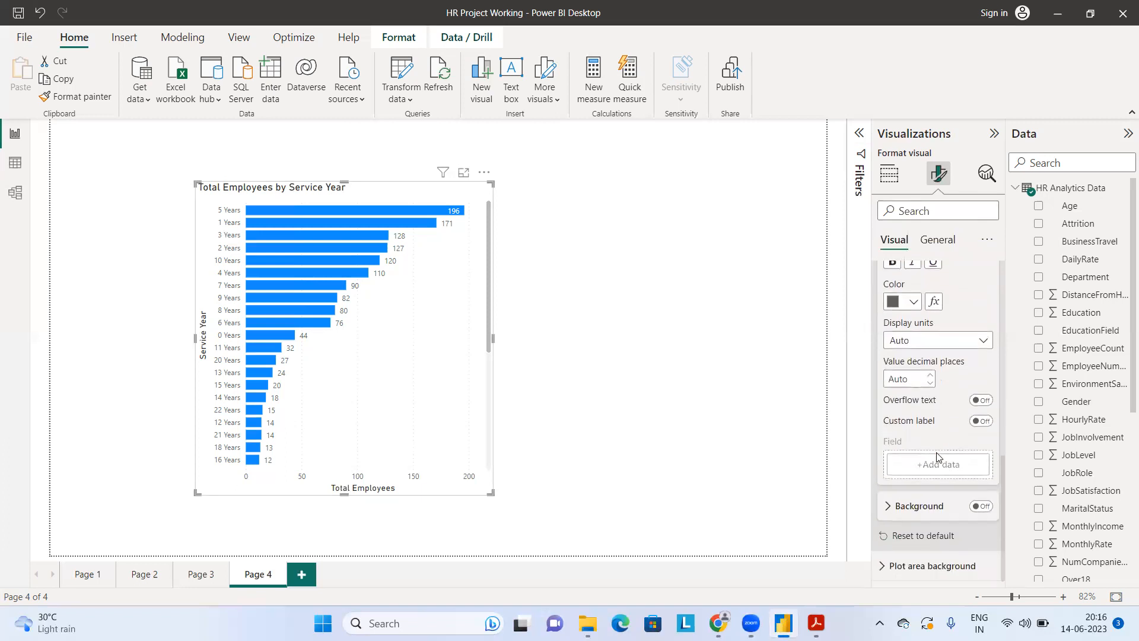
{"action": "left_click", "coordinate": [885, 518]}
{"action": "scroll", "coordinate": [939, 495], "scroll_direction": "down", "scroll_amount": 2}
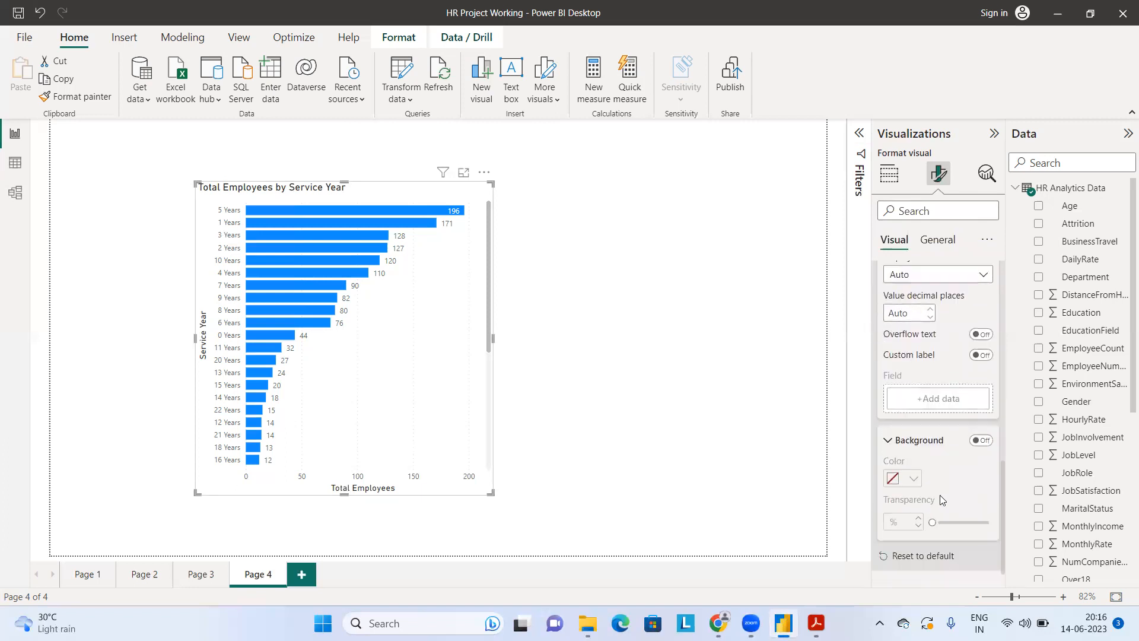
{"action": "left_click", "coordinate": [978, 435]}
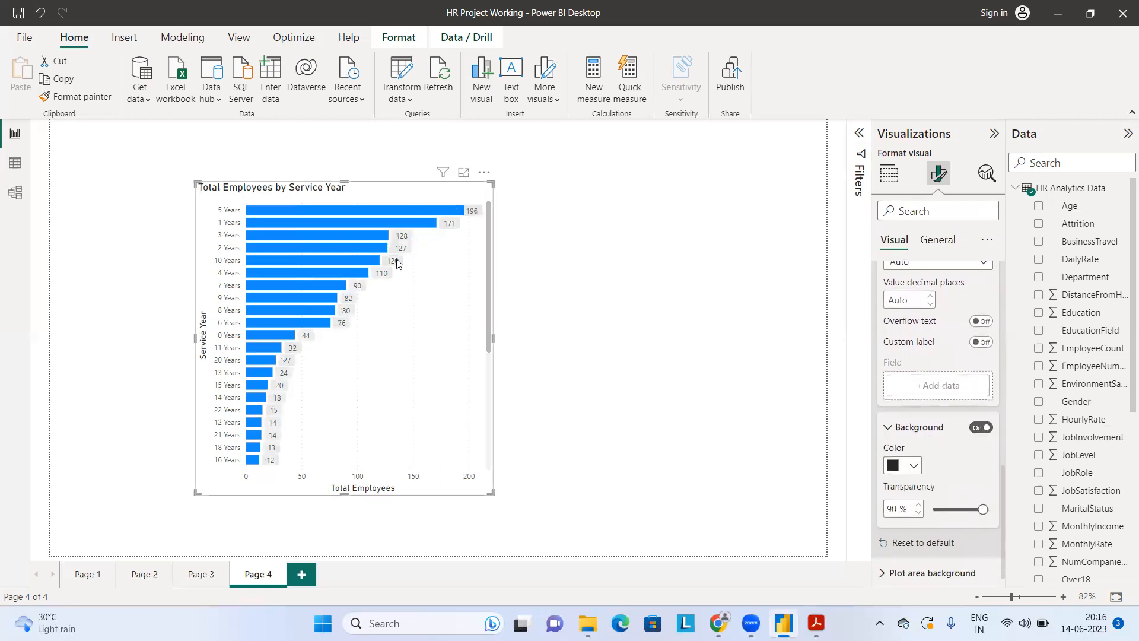
{"action": "left_click", "coordinate": [913, 473]}
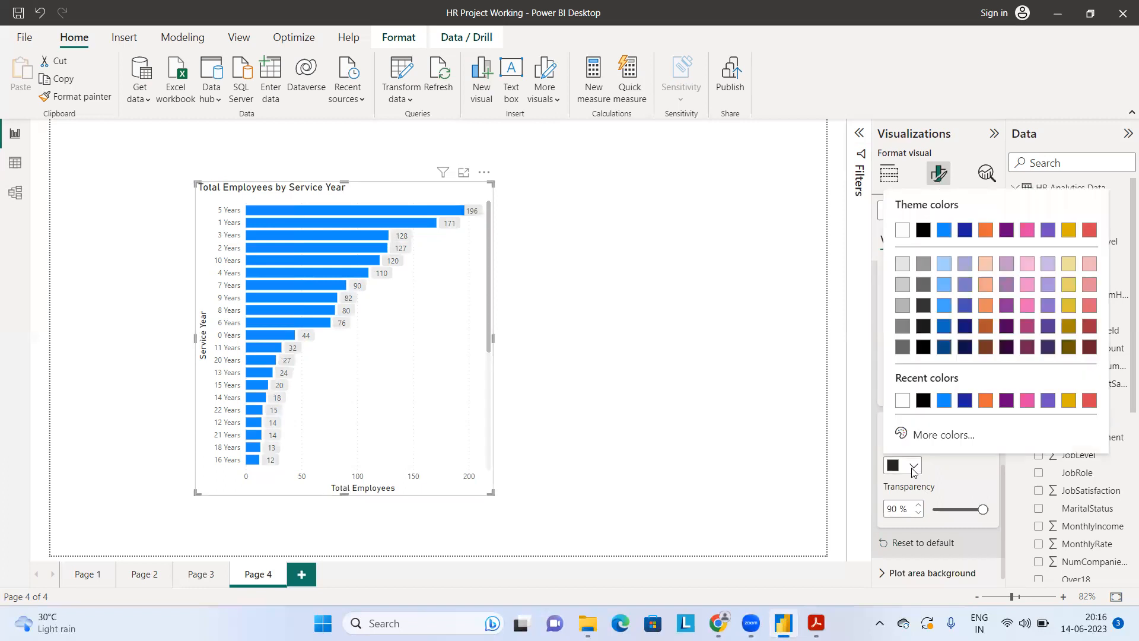
{"action": "left_click", "coordinate": [944, 230]}
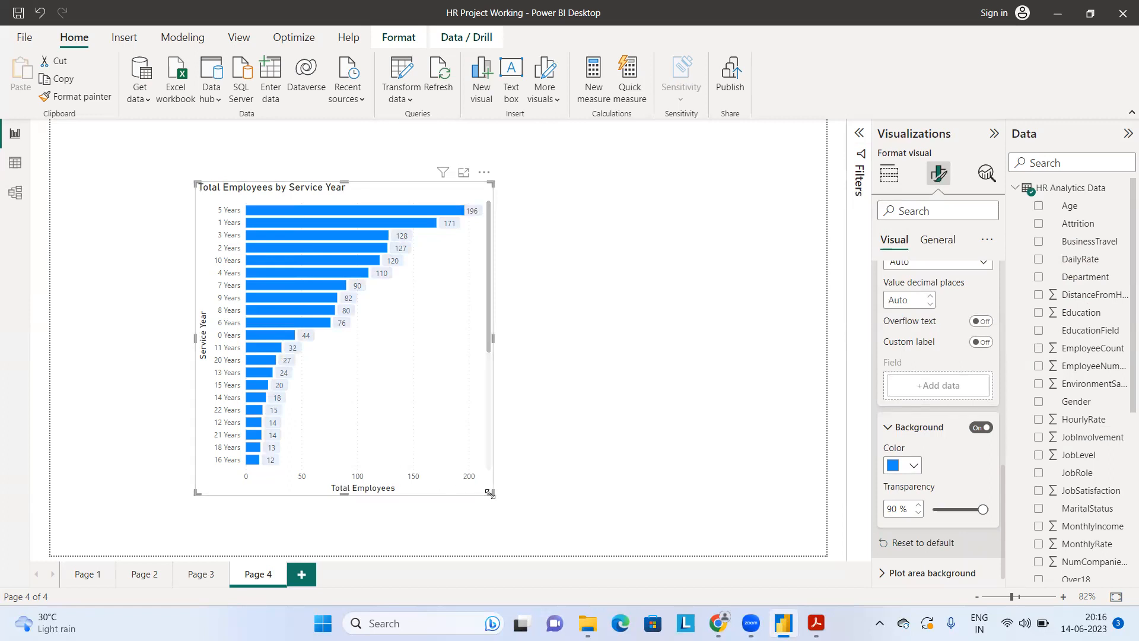
{"action": "left_click_drag", "start_coordinate": [490, 494], "coordinate": [498, 518]}
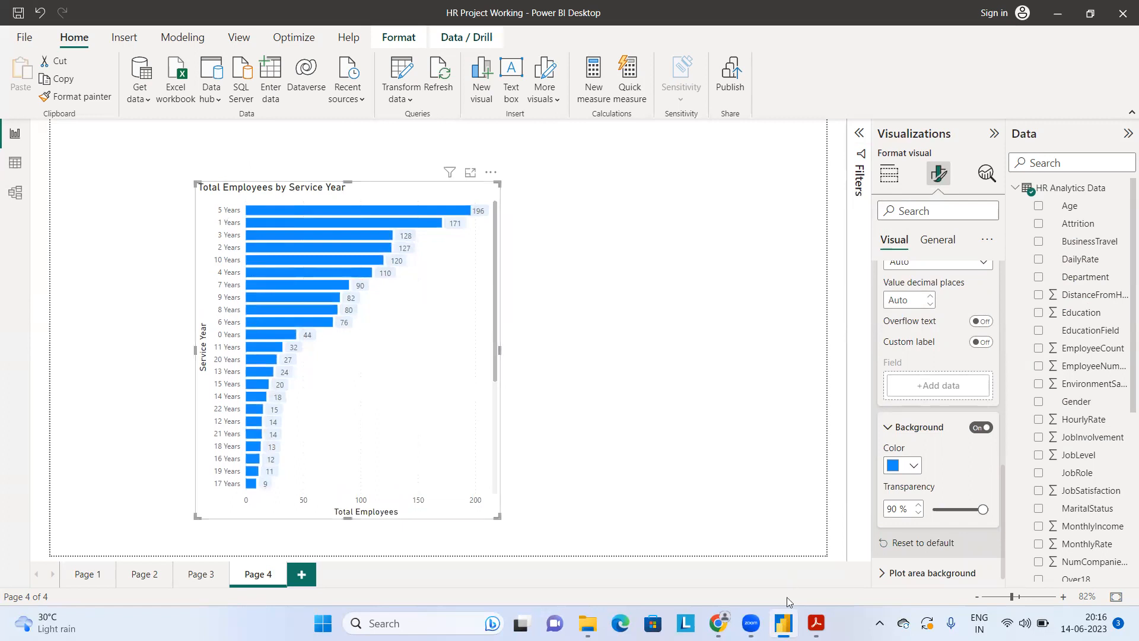
Step: Check the Services years chart in the reference PDF in Adobe Acrobat Reader, and return to Power BI Desktop
{"action": "left_click", "coordinate": [816, 623]}
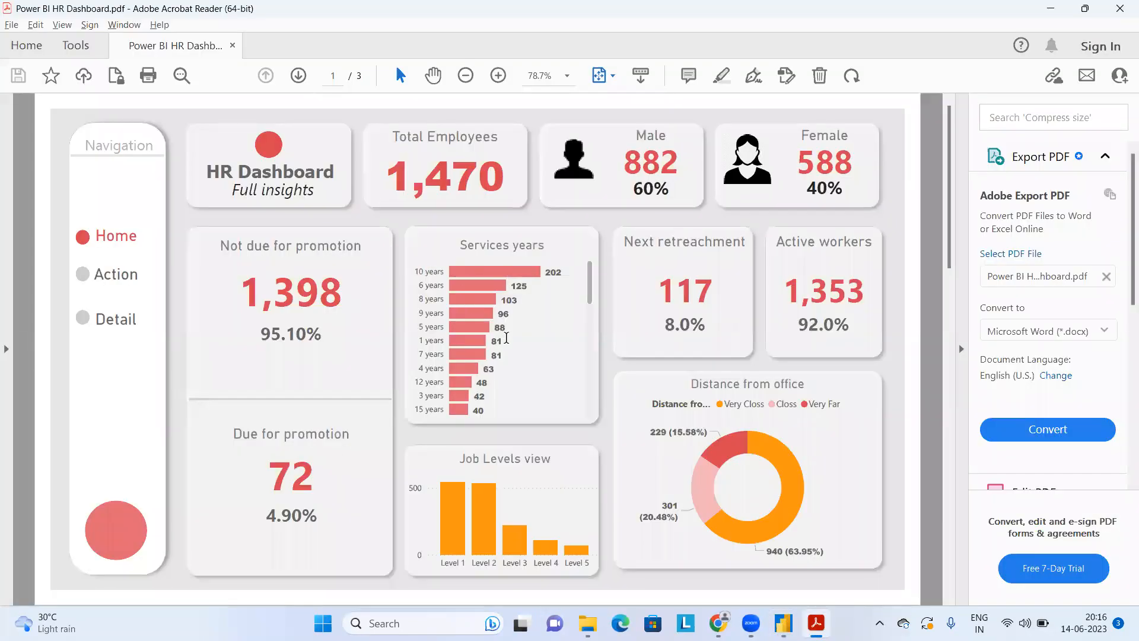
{"action": "scroll", "coordinate": [507, 337], "scroll_direction": "down", "scroll_amount": 5}
{"action": "scroll", "coordinate": [509, 307], "scroll_direction": "up", "scroll_amount": 2}
{"action": "key", "text": "alt+Tab"}
Step: Search the format settings for "color" and recolor the bars, trying the theme's dark blue before settling on the theme red
{"action": "left_click", "coordinate": [930, 215]}
{"action": "type", "text": "color"}
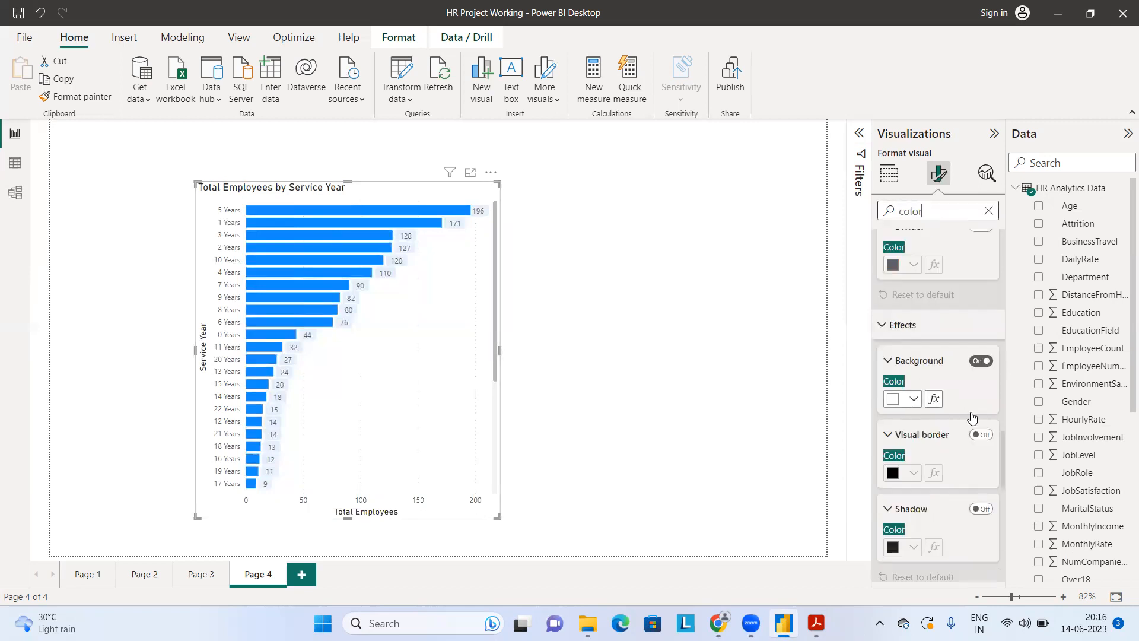
{"action": "scroll", "coordinate": [971, 418], "scroll_direction": "up", "scroll_amount": 2}
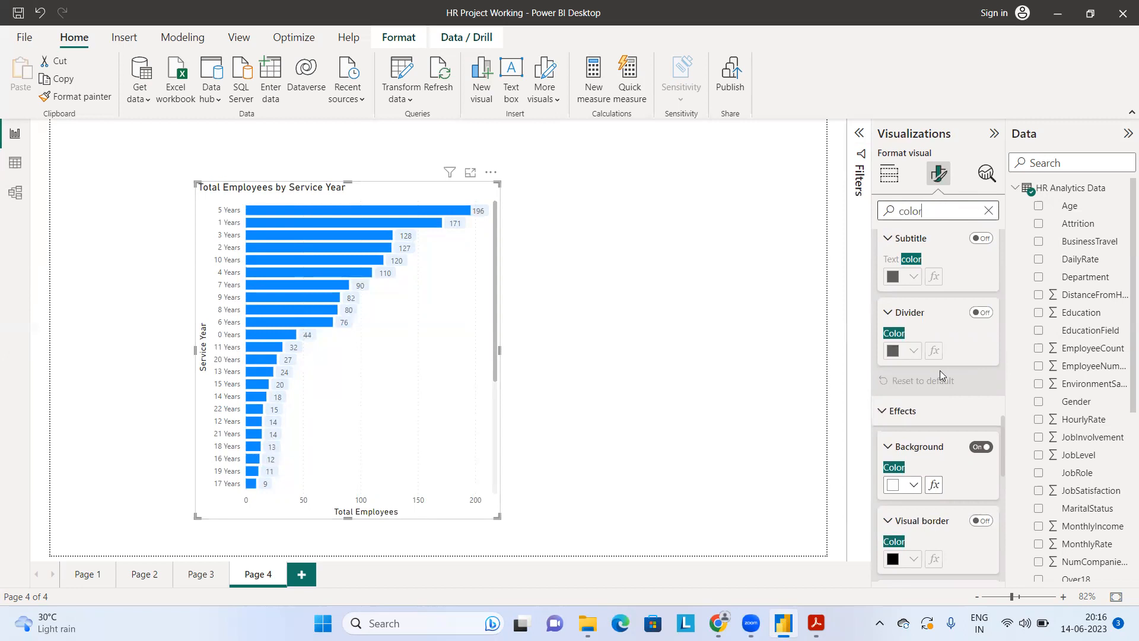
{"action": "scroll", "coordinate": [943, 362], "scroll_direction": "up", "scroll_amount": 5}
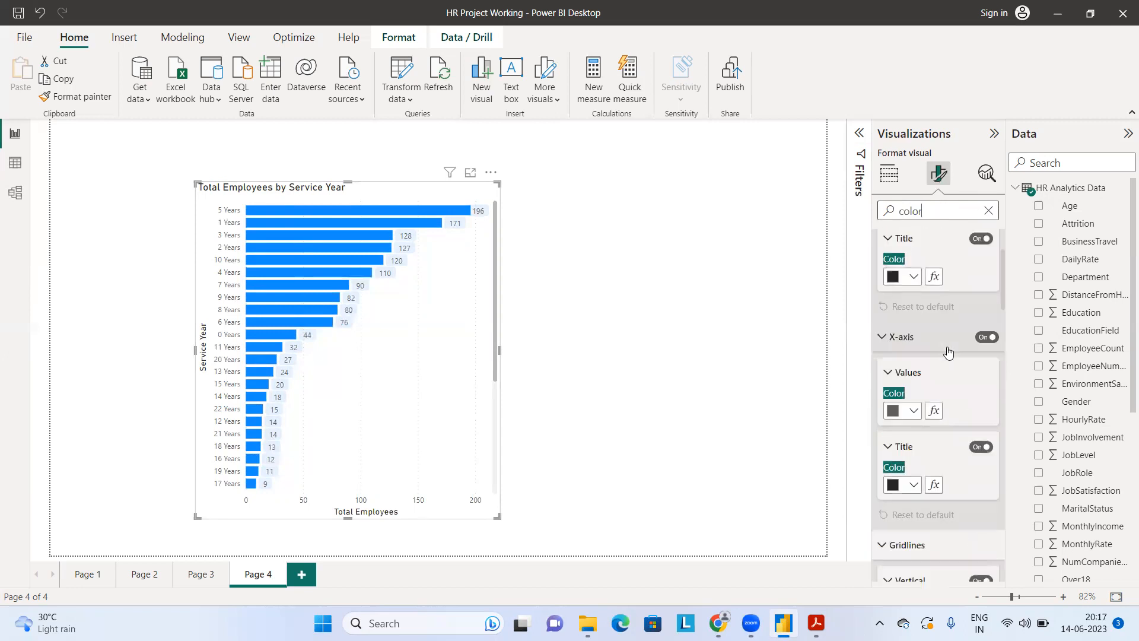
{"action": "scroll", "coordinate": [948, 353], "scroll_direction": "up", "scroll_amount": 2}
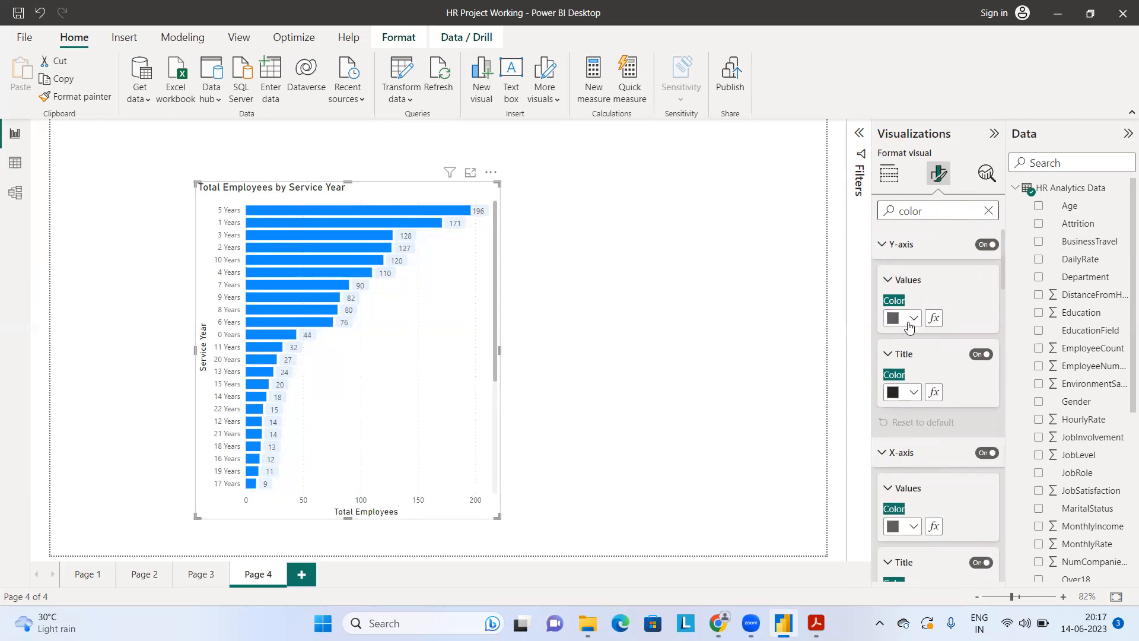
{"action": "scroll", "coordinate": [932, 363], "scroll_direction": "down", "scroll_amount": 3}
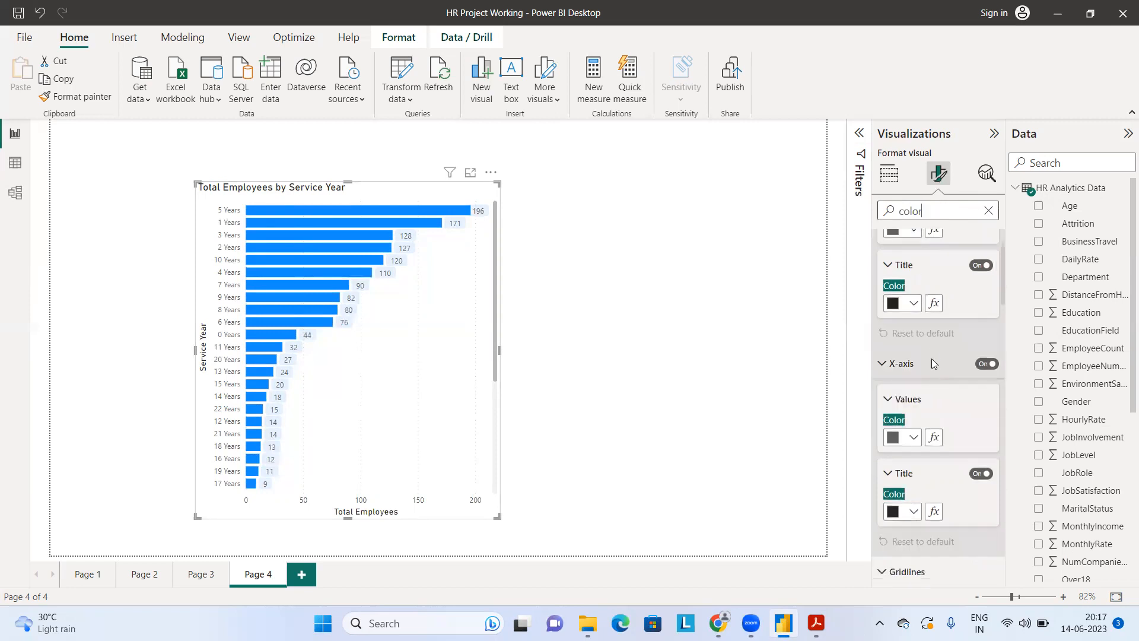
{"action": "scroll", "coordinate": [933, 363], "scroll_direction": "down", "scroll_amount": 6}
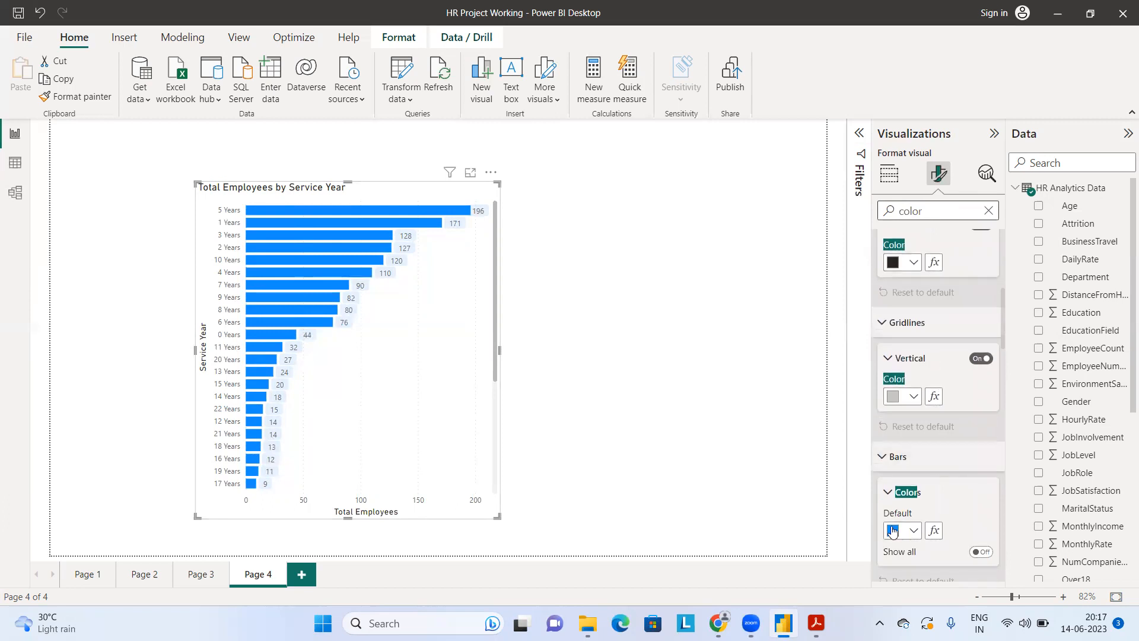
{"action": "scroll", "coordinate": [966, 488], "scroll_direction": "down", "scroll_amount": 1}
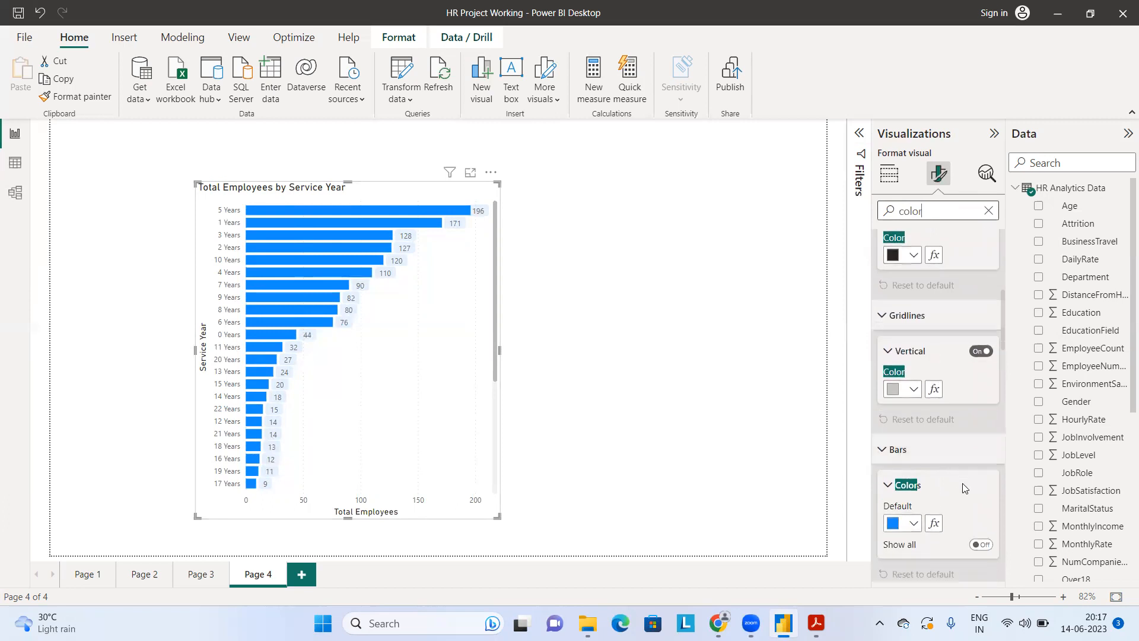
{"action": "scroll", "coordinate": [965, 489], "scroll_direction": "down", "scroll_amount": 2}
{"action": "left_click", "coordinate": [914, 479]}
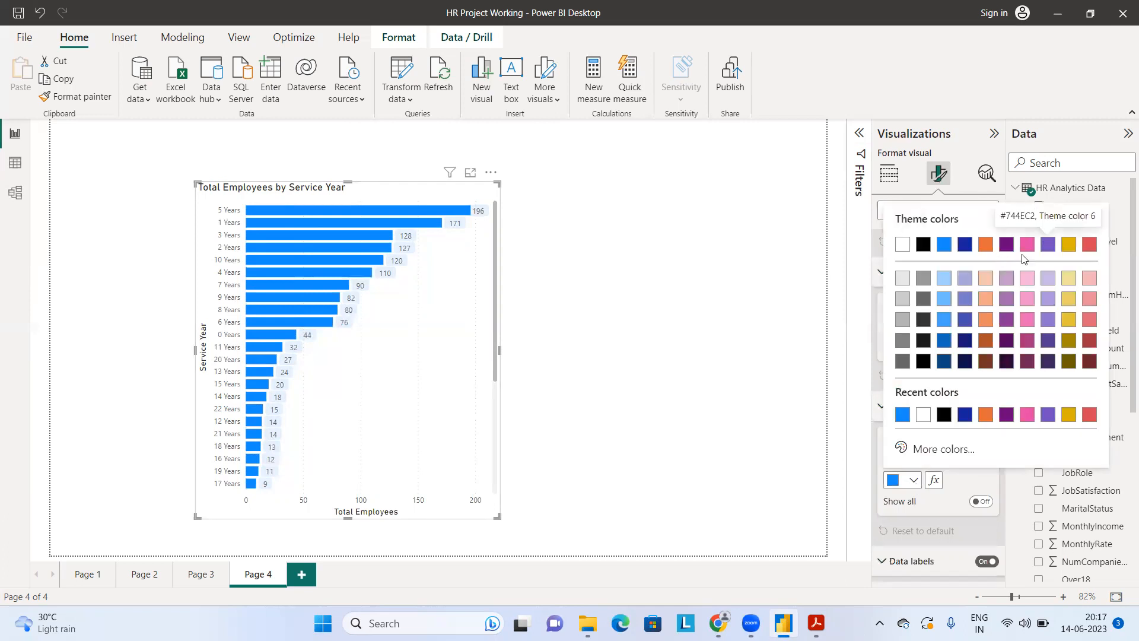
{"action": "left_click", "coordinate": [965, 244]}
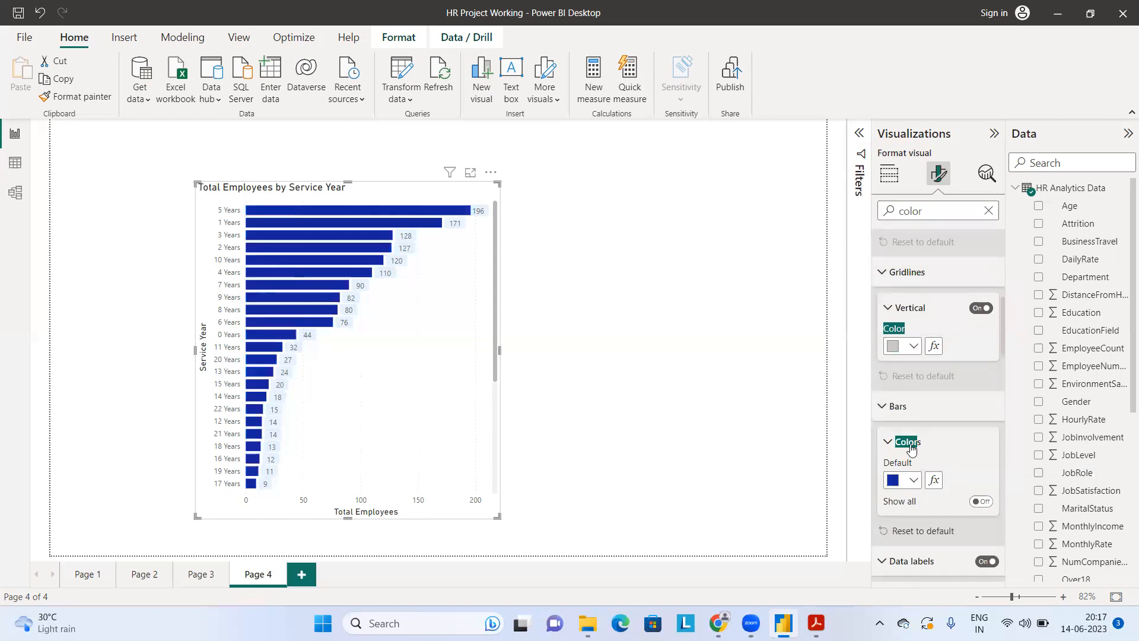
{"action": "left_click", "coordinate": [898, 488]}
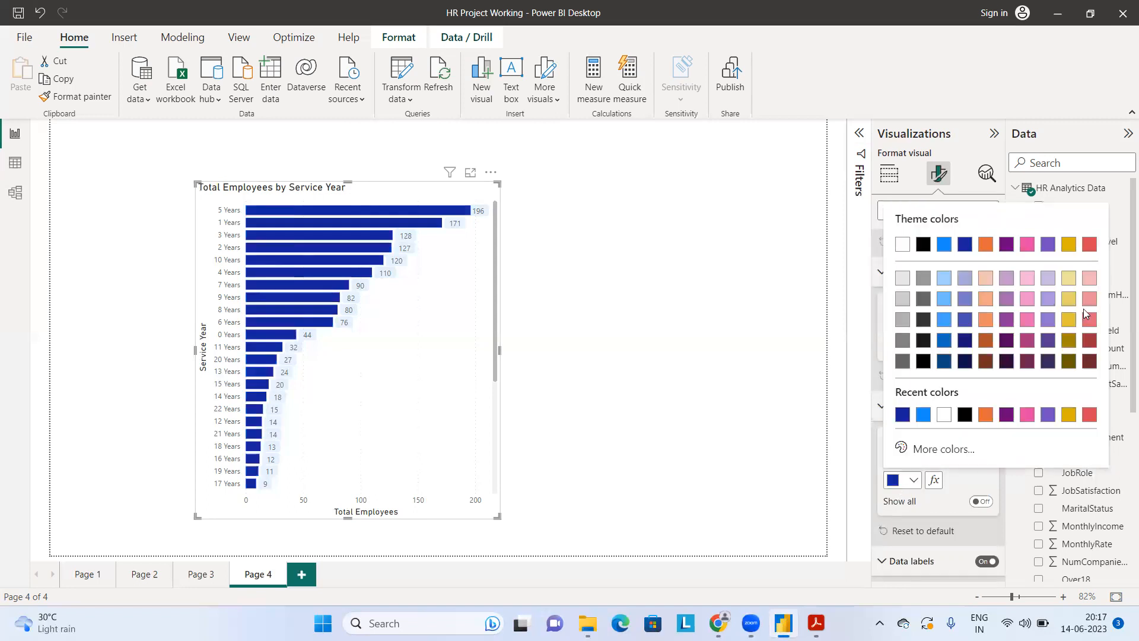
{"action": "left_click", "coordinate": [1089, 245]}
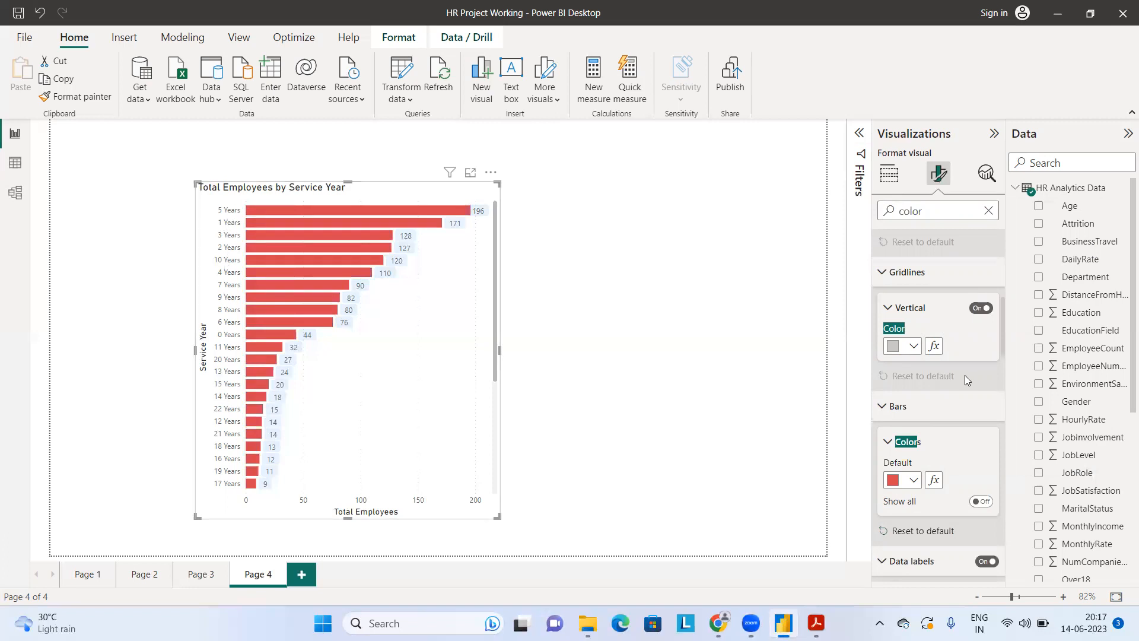
Step: Set the Y-axis values' color to black and the Y-axis title's color to the same red as the bars
{"action": "scroll", "coordinate": [971, 430], "scroll_direction": "up", "scroll_amount": 7}
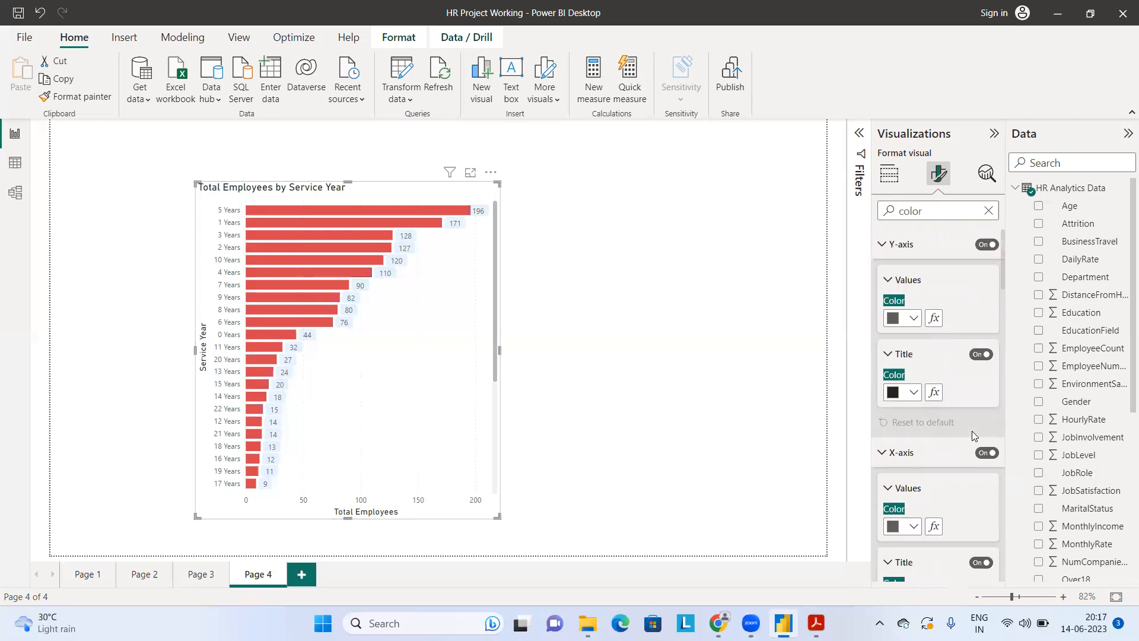
{"action": "left_click", "coordinate": [894, 318]}
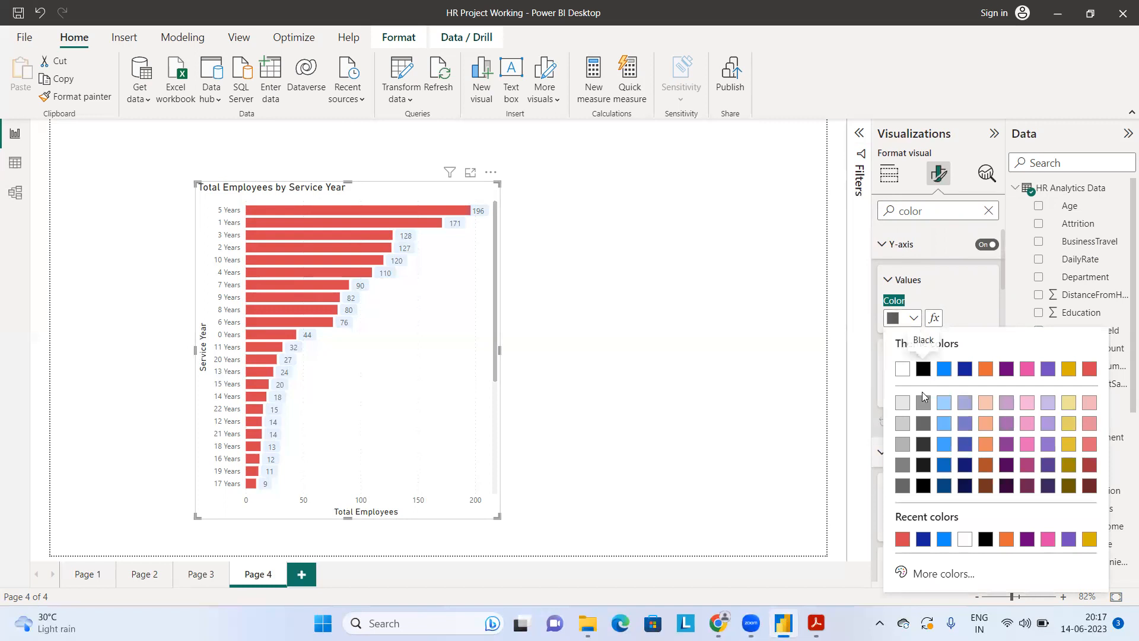
{"action": "left_click", "coordinate": [925, 371]}
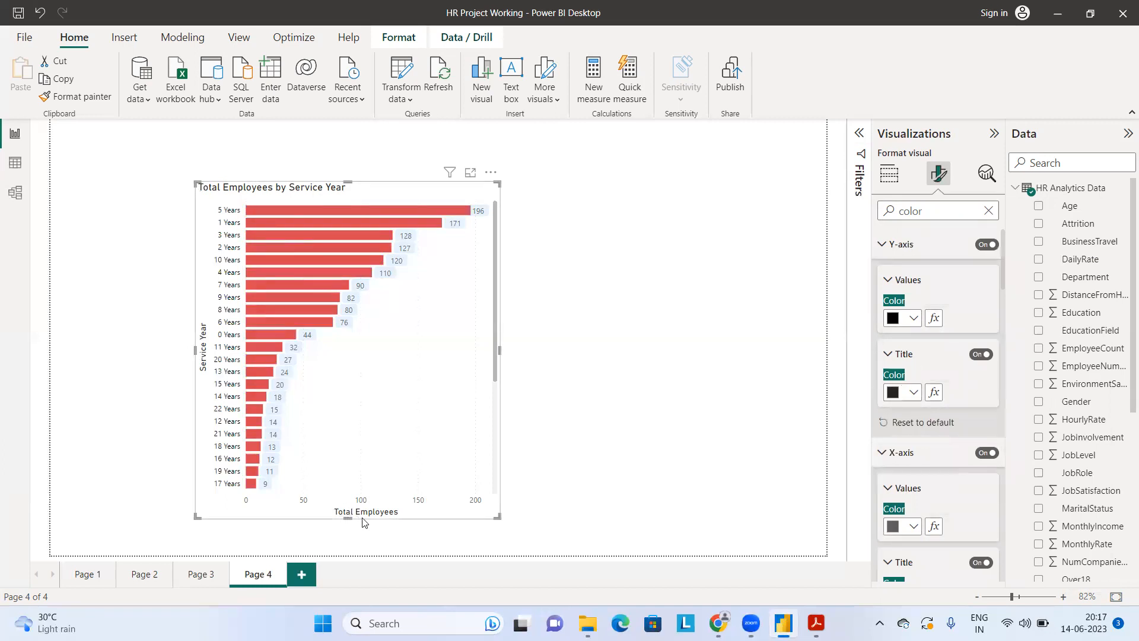
{"action": "left_click", "coordinate": [907, 396]}
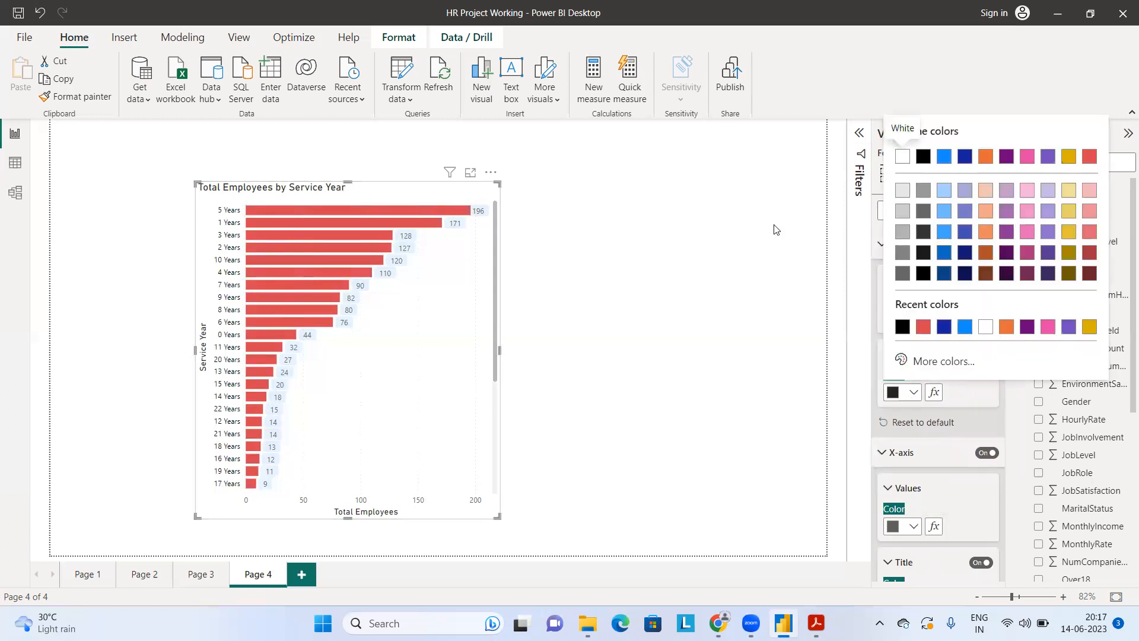
{"action": "left_click", "coordinate": [926, 329]}
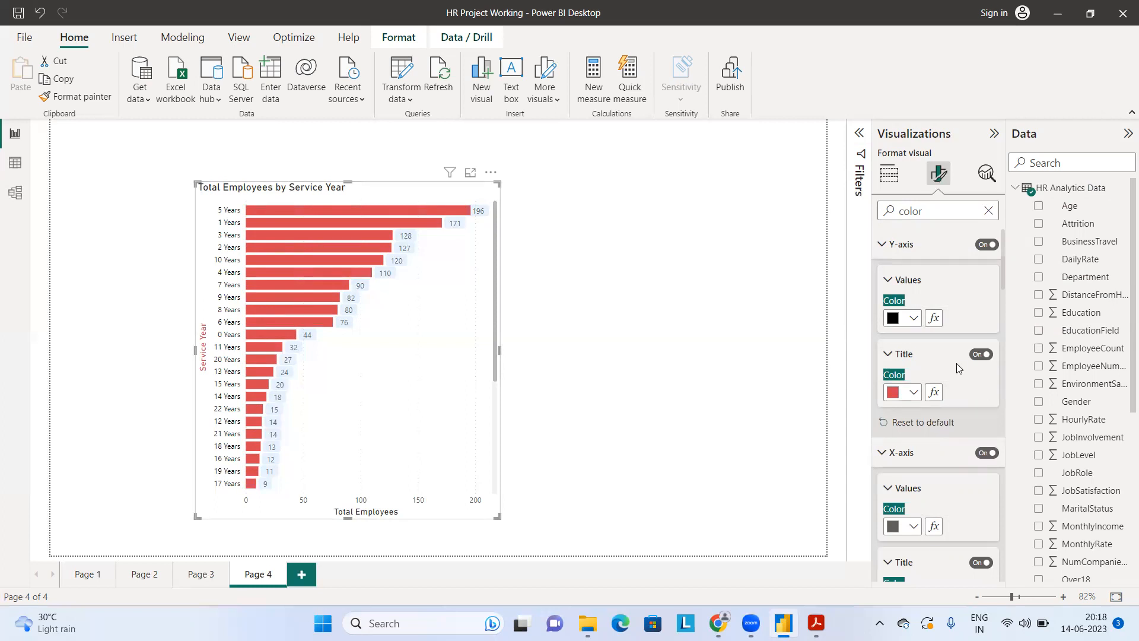
Step: Set the X-axis values' color to black and the X-axis title's color to the same red as the bars
{"action": "scroll", "coordinate": [941, 389], "scroll_direction": "down", "scroll_amount": 2}
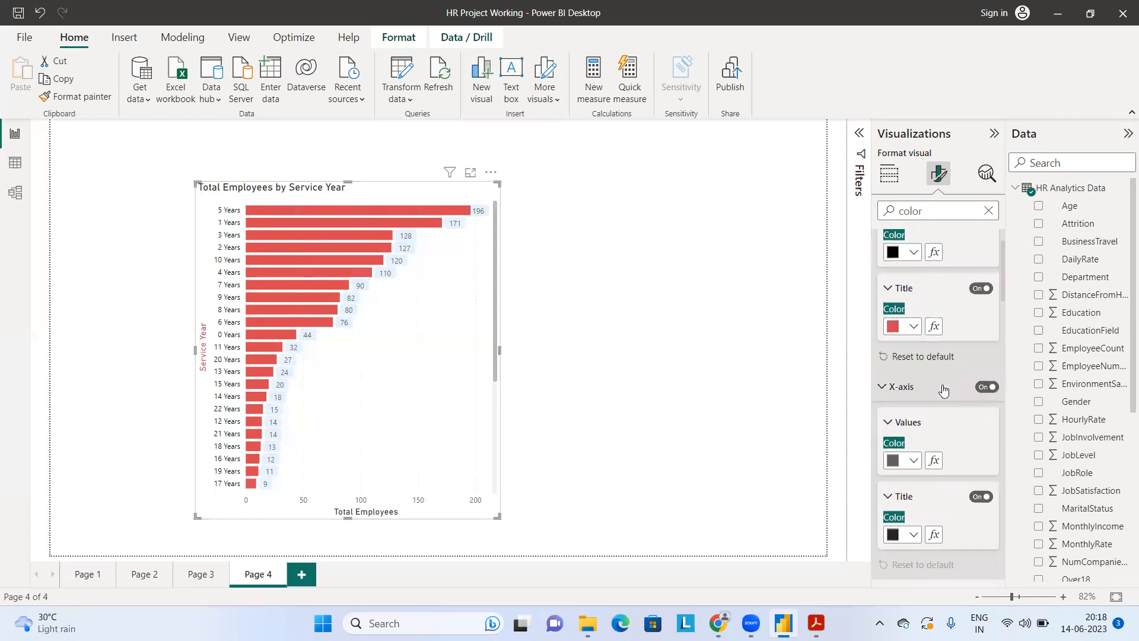
{"action": "scroll", "coordinate": [937, 410], "scroll_direction": "down", "scroll_amount": 3}
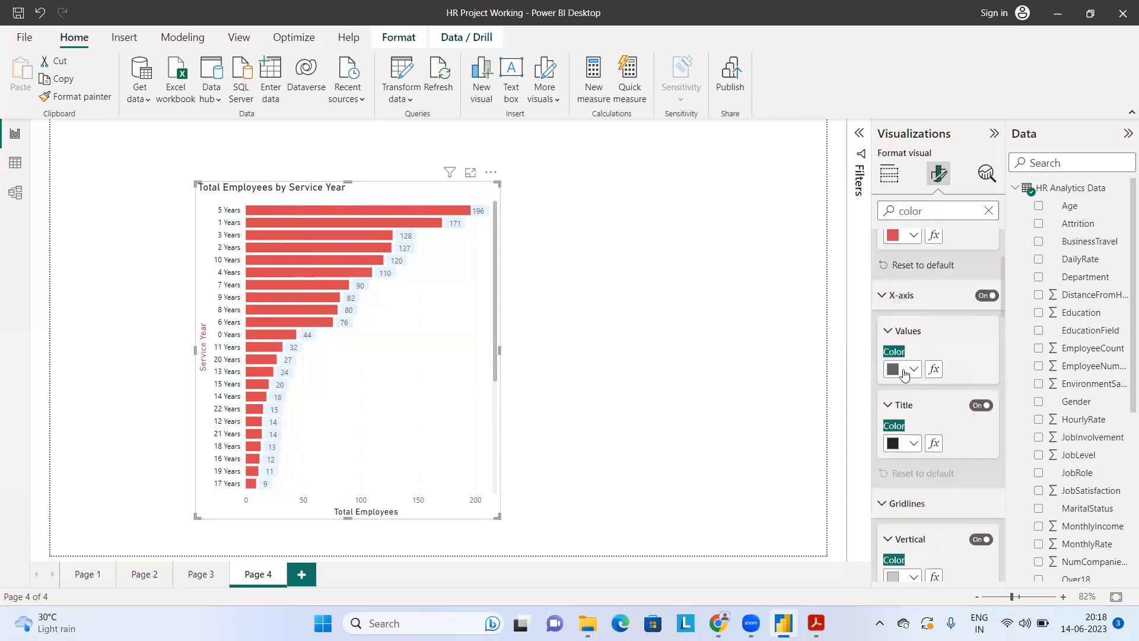
{"action": "left_click", "coordinate": [904, 372]}
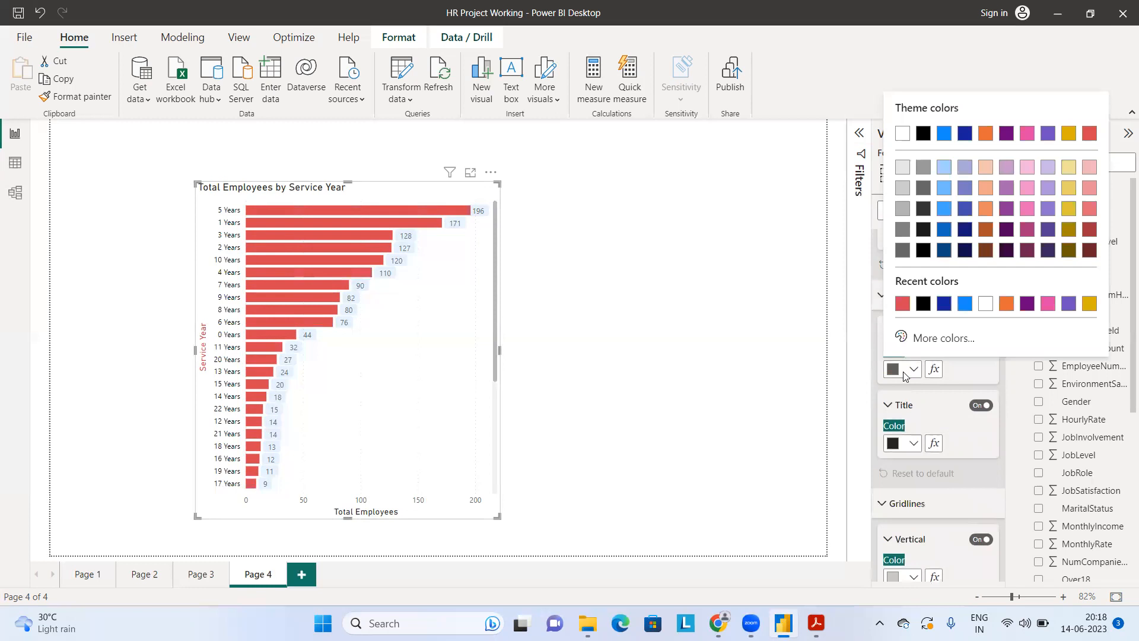
{"action": "left_click", "coordinate": [924, 304]}
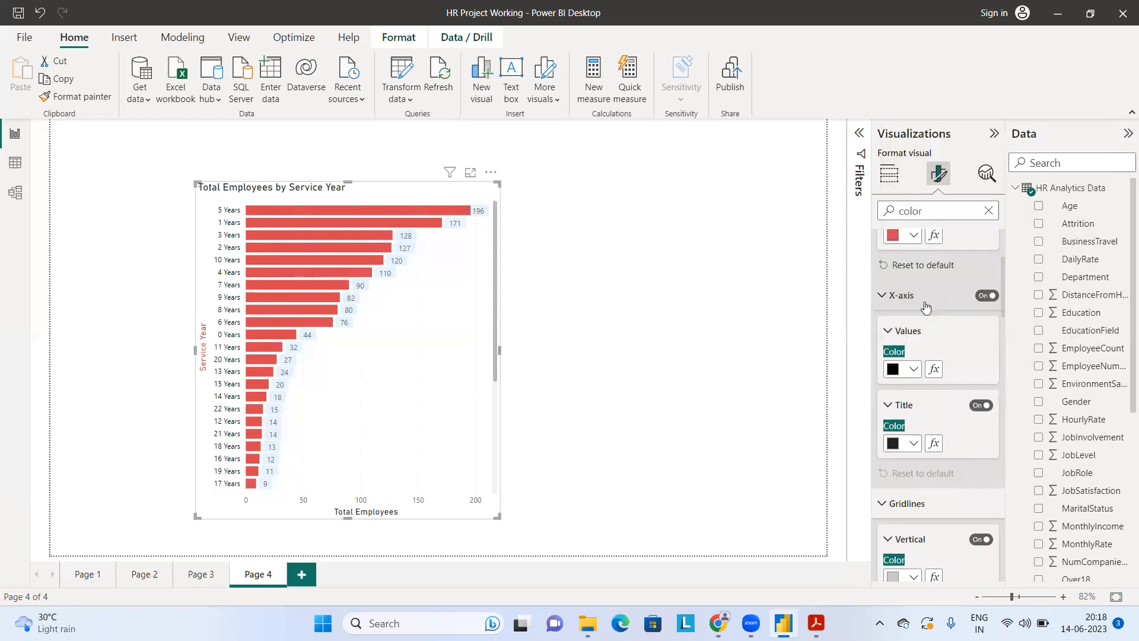
{"action": "left_click", "coordinate": [898, 446]}
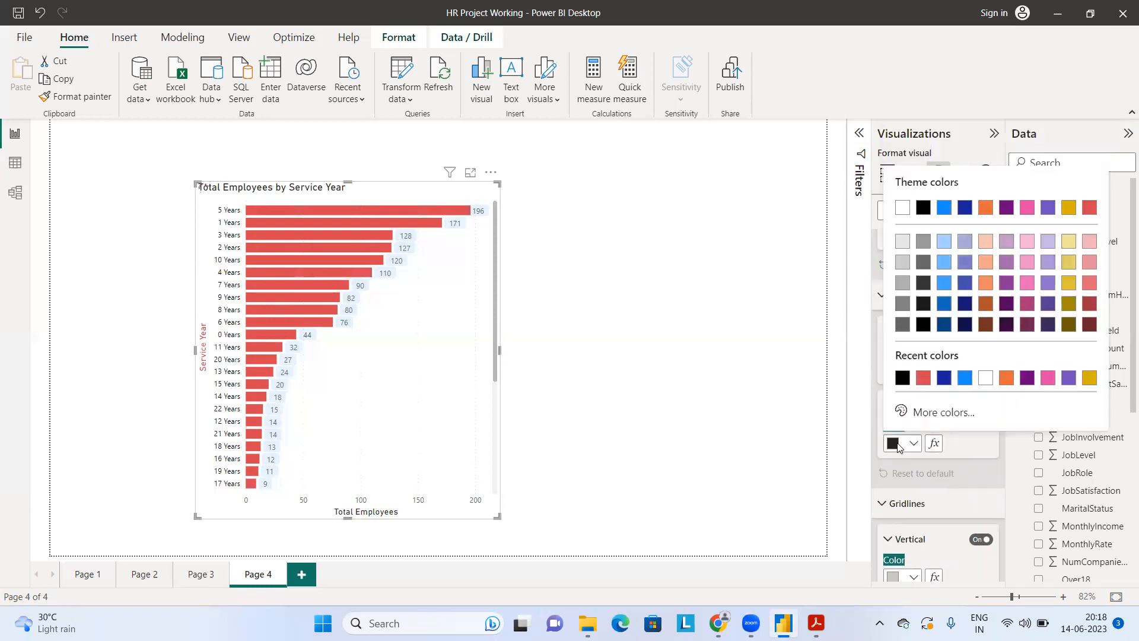
{"action": "left_click", "coordinate": [924, 378]}
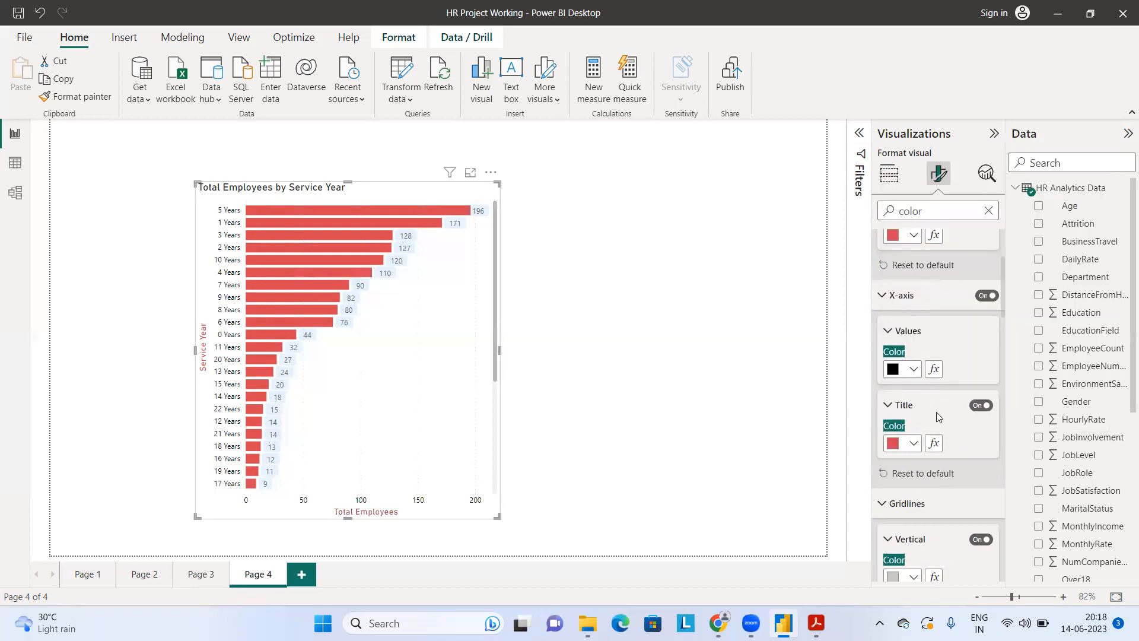
Step: Turn off the X-axis title and the Y-axis title of the service-year bar chart
{"action": "left_click", "coordinate": [981, 406]}
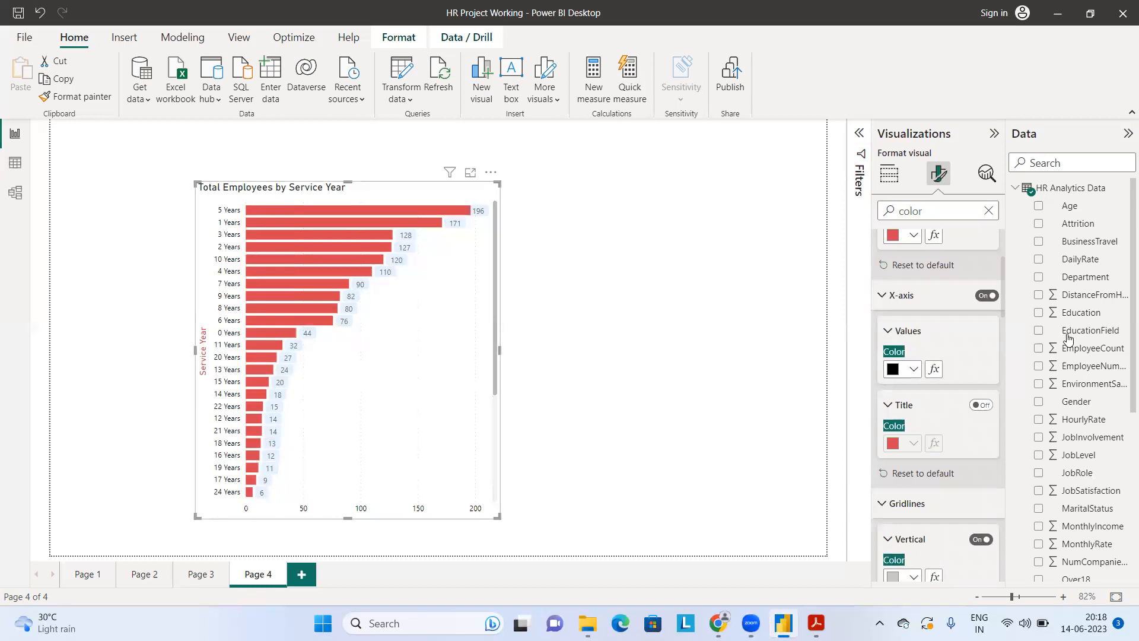
{"action": "scroll", "coordinate": [929, 364], "scroll_direction": "up", "scroll_amount": 3}
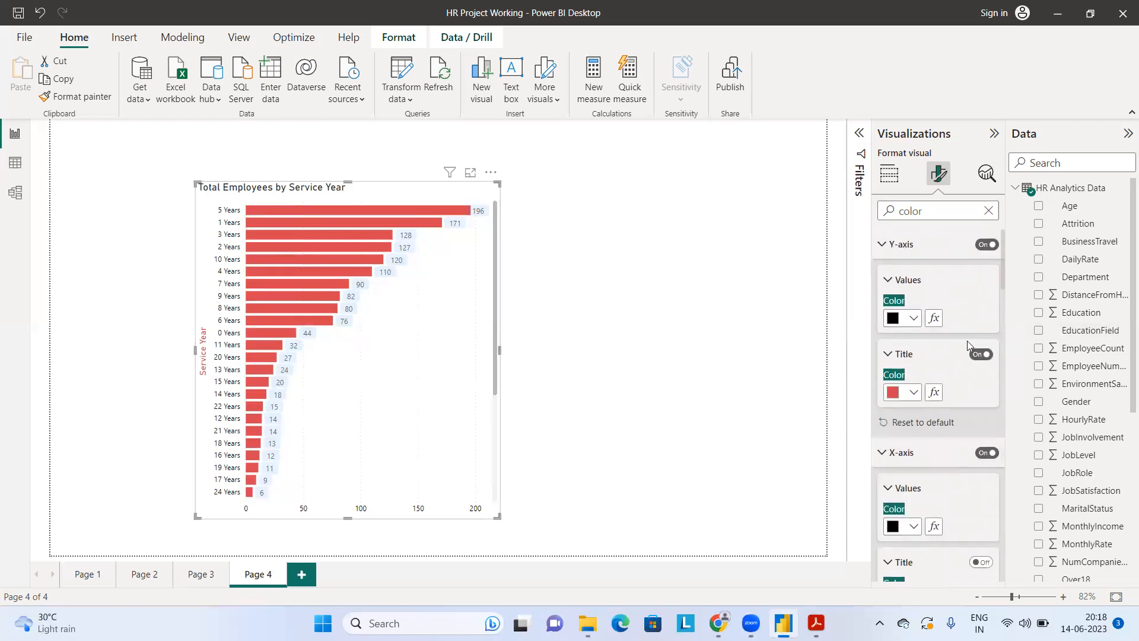
{"action": "left_click", "coordinate": [982, 355]}
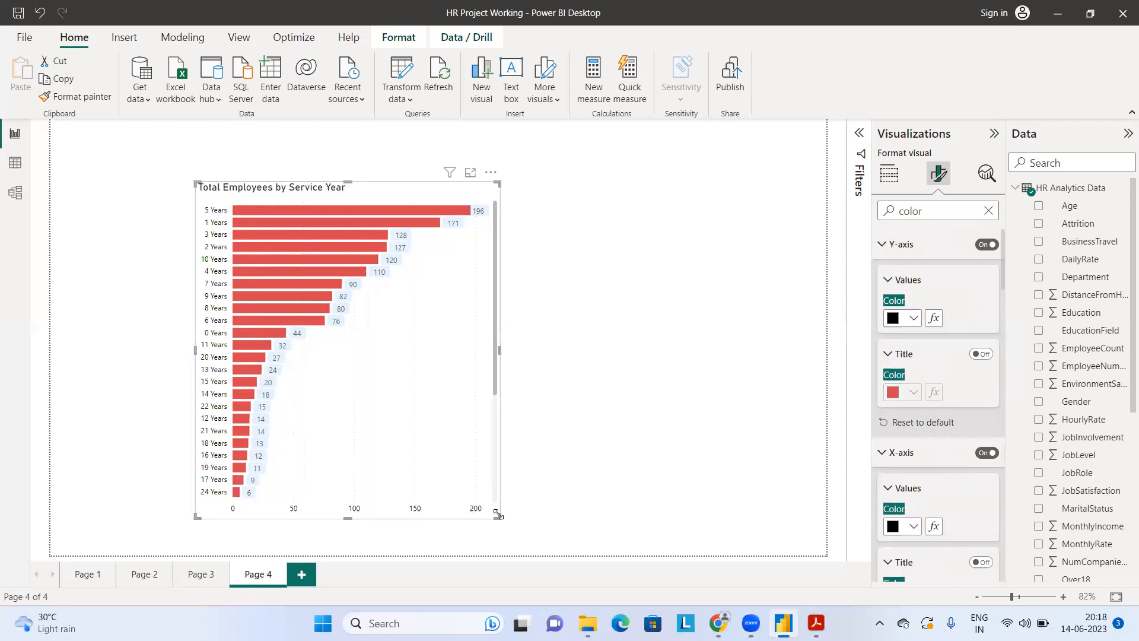
Step: Shrink the service-year bar chart in both width and height on Page 4
{"action": "left_click_drag", "start_coordinate": [414, 514], "coordinate": [414, 516]}
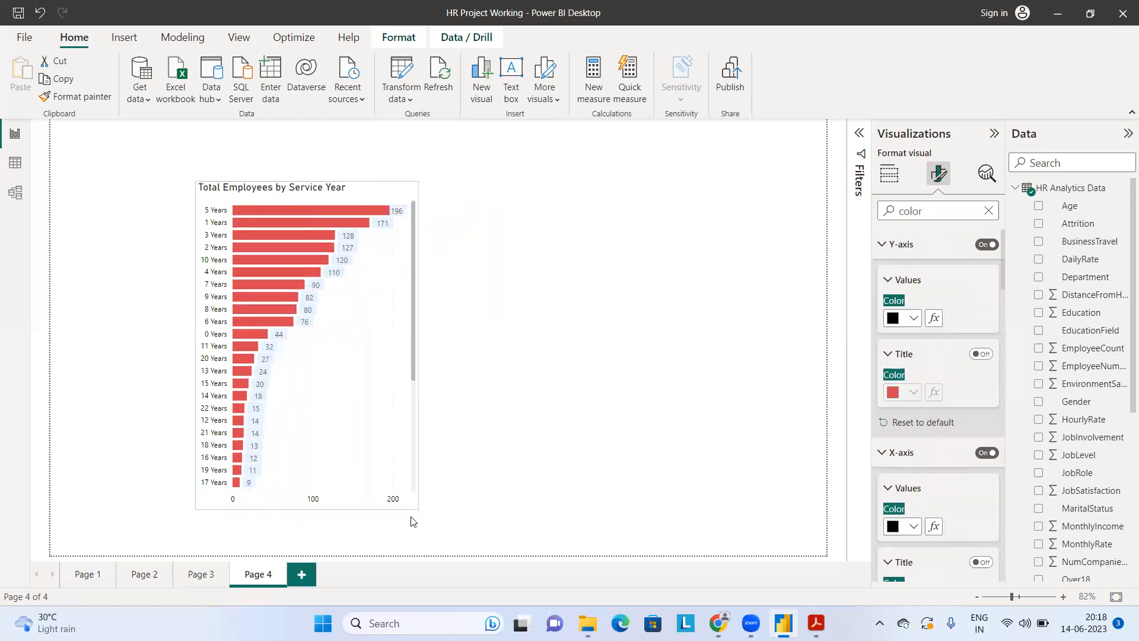
{"action": "left_click_drag", "start_coordinate": [407, 422], "coordinate": [398, 436]}
{"action": "left_click", "coordinate": [320, 191]}
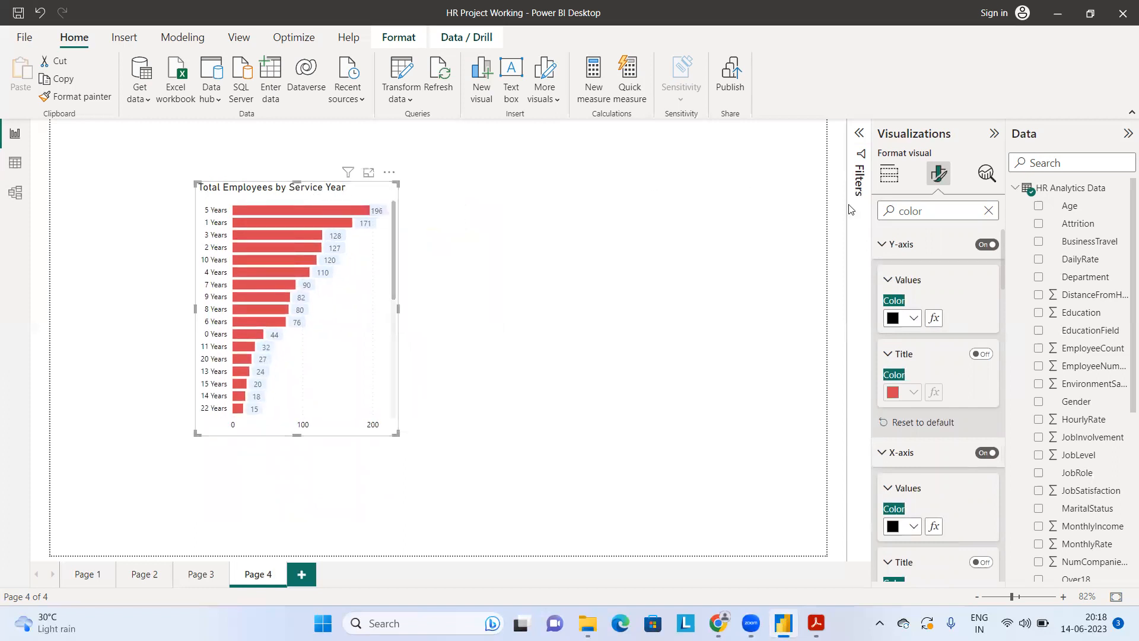
Step: Search the format settings for "Title" and change the chart's title text to "Service Year"
{"action": "left_click", "coordinate": [933, 207]}
{"action": "key", "text": "BackSpace"}
{"action": "key", "text": "BackSpace"}
{"action": "key", "text": "BackSpace"}
{"action": "key", "text": "BackSpace"}
{"action": "key", "text": "BackSpace"}
{"action": "type", "text": "Tit"}
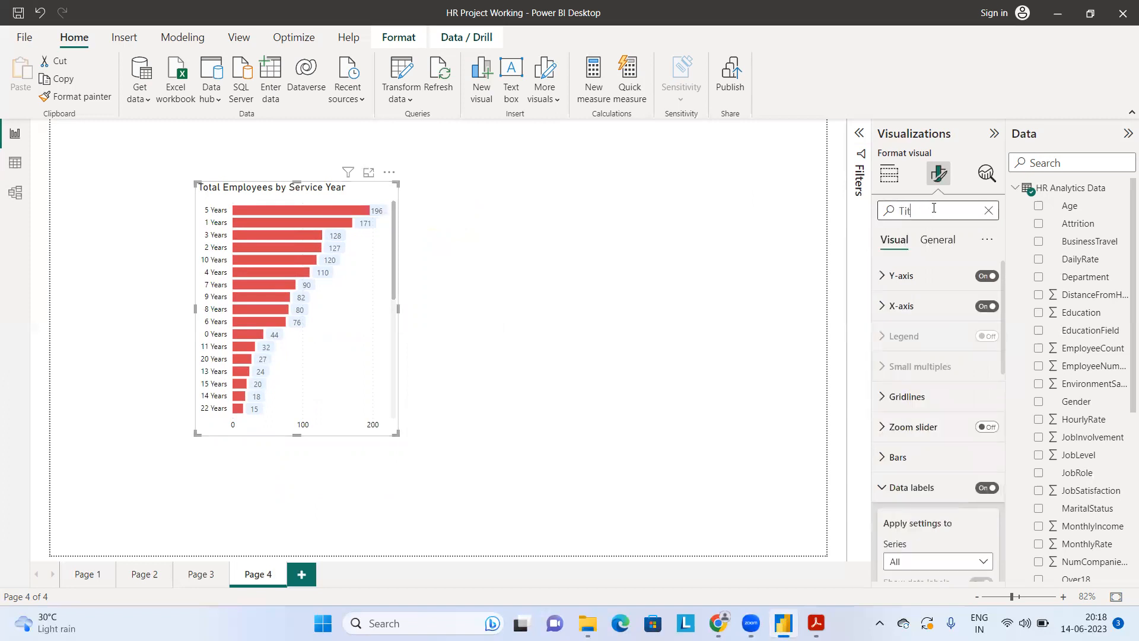
{"action": "type", "text": "le"}
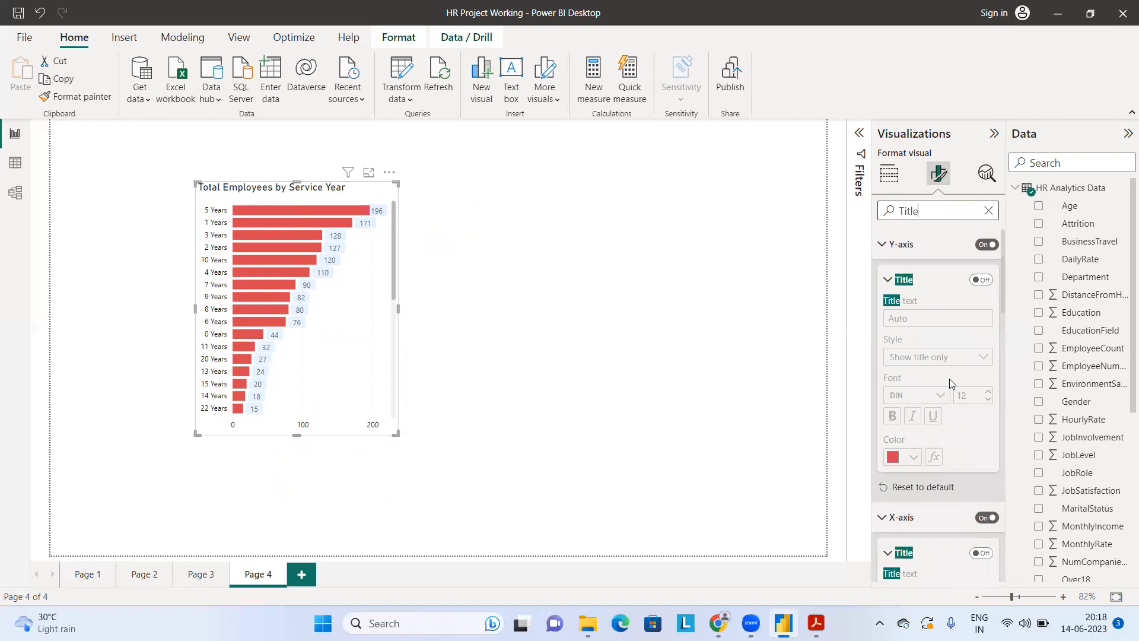
{"action": "scroll", "coordinate": [951, 381], "scroll_direction": "down", "scroll_amount": 2}
{"action": "scroll", "coordinate": [950, 382], "scroll_direction": "down", "scroll_amount": 10}
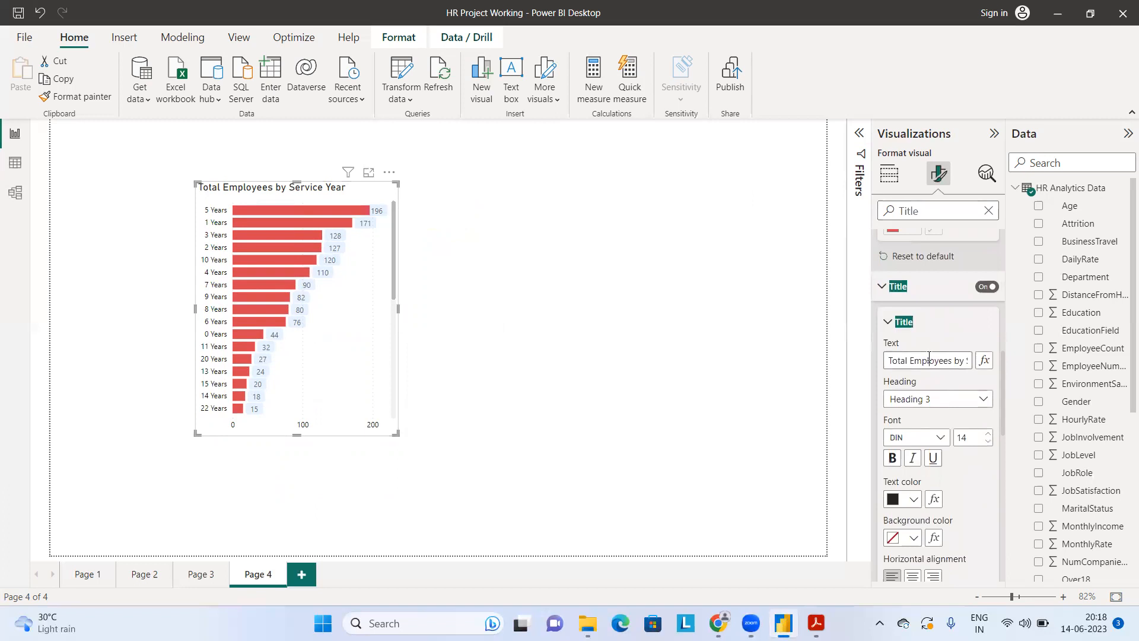
{"action": "left_click", "coordinate": [929, 360]}
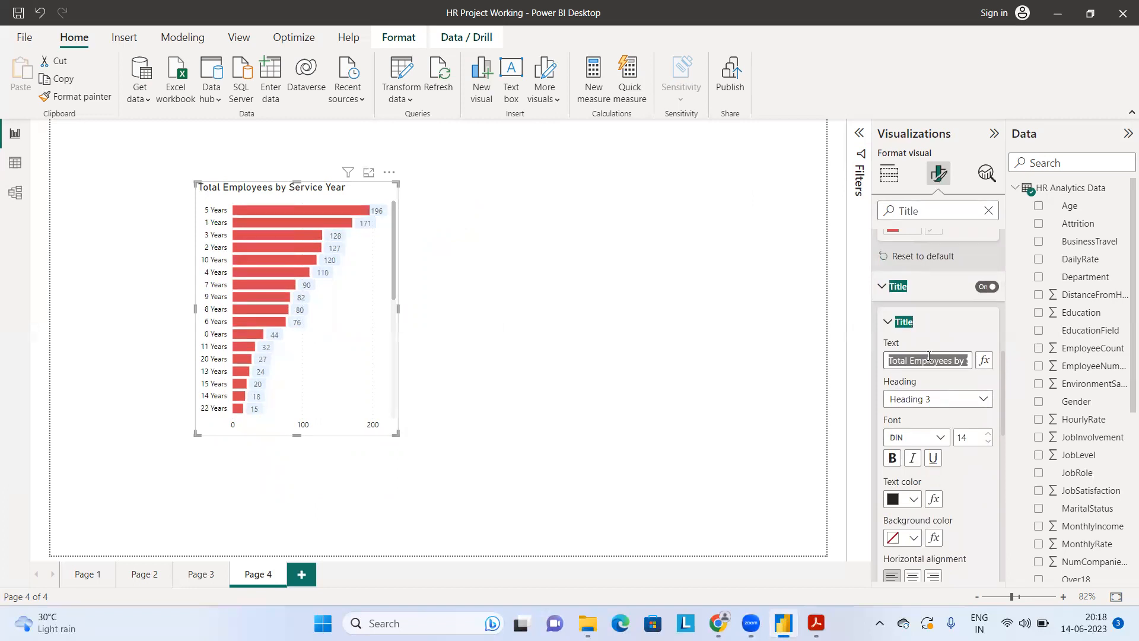
{"action": "type", "text": "Service"}
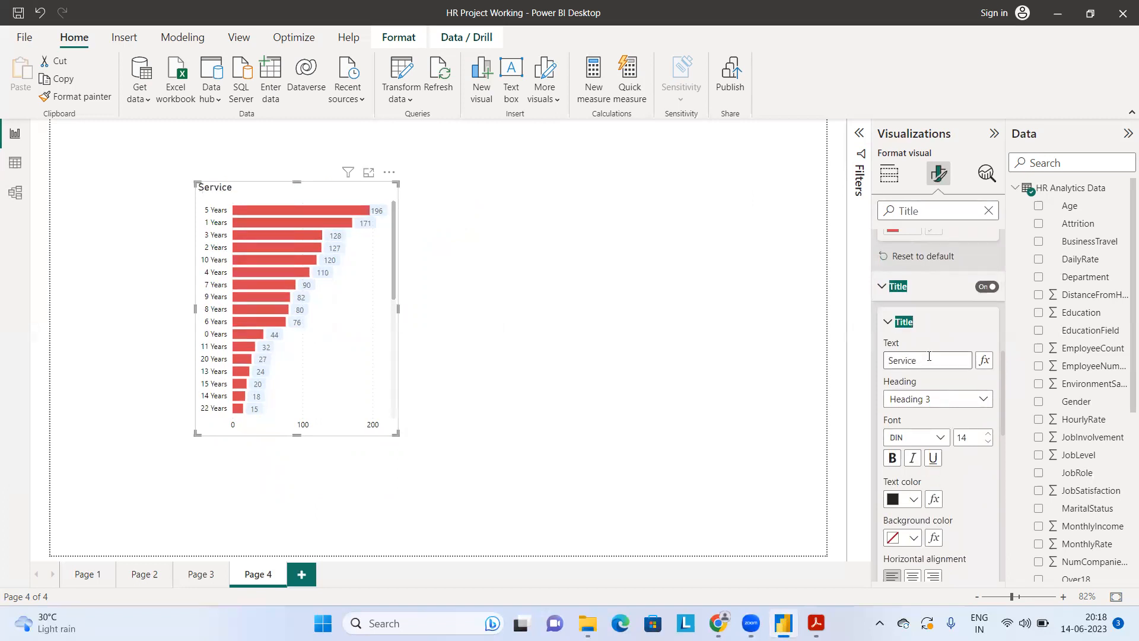
{"action": "type", "text": " Year"}
Step: Set the chart title's font to Arial, size 15, bold
{"action": "left_click", "coordinate": [927, 445]}
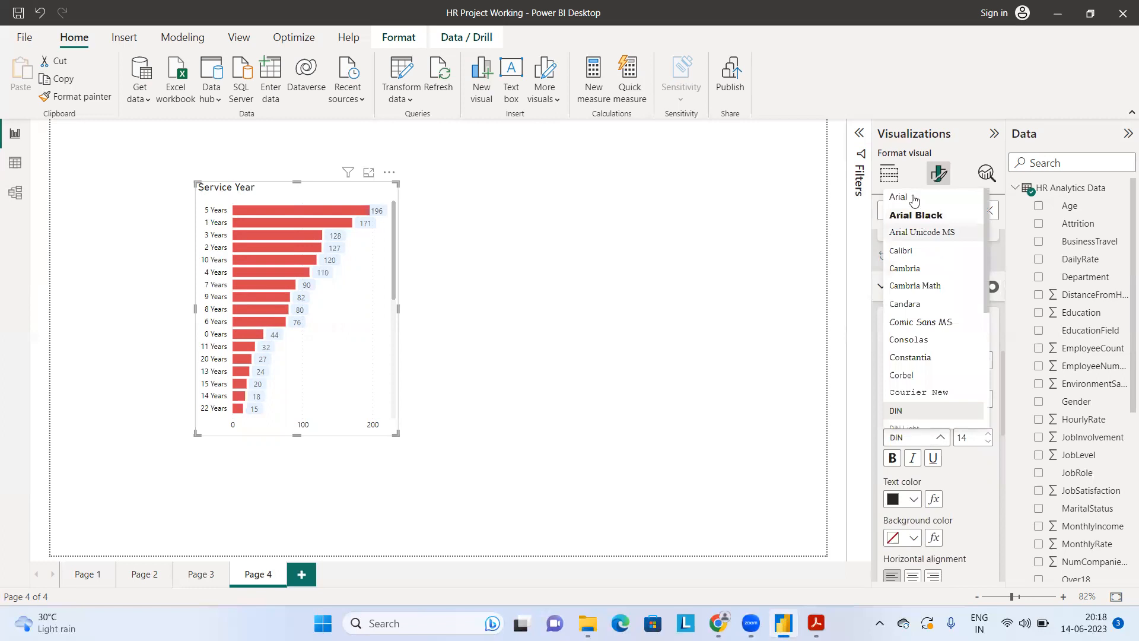
{"action": "left_click", "coordinate": [913, 197]}
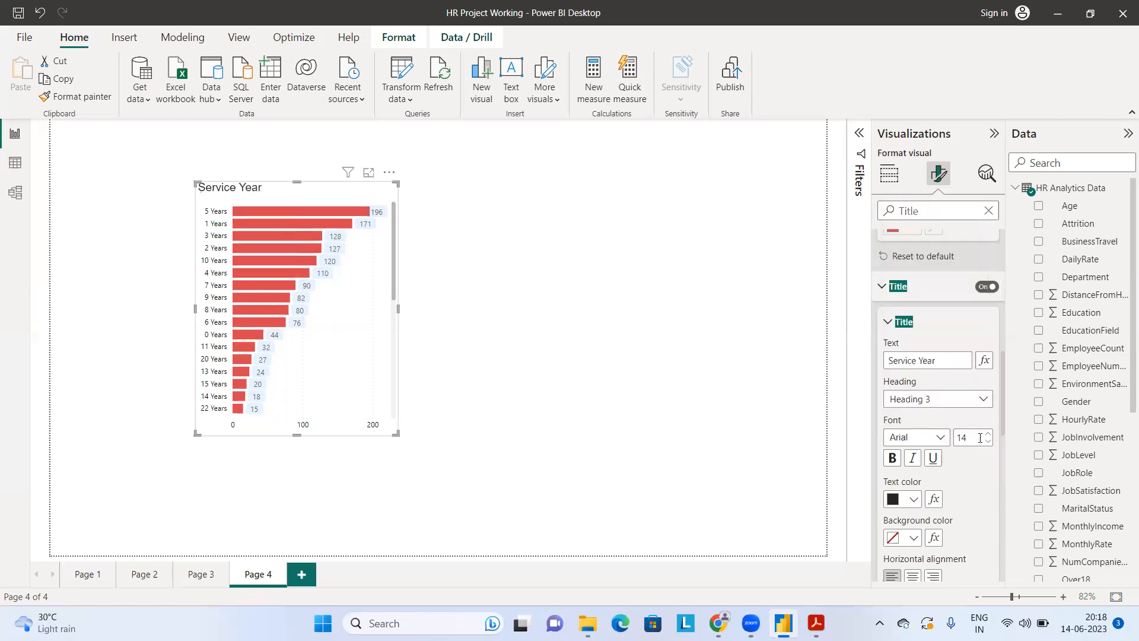
{"action": "left_click", "coordinate": [989, 437]}
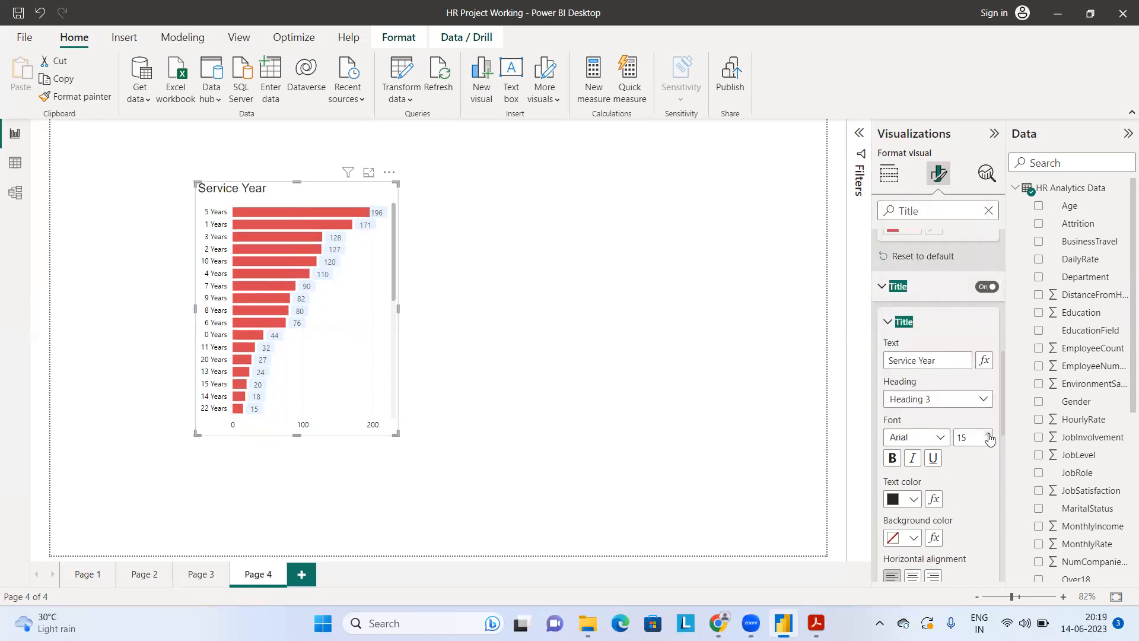
{"action": "left_click", "coordinate": [899, 466]}
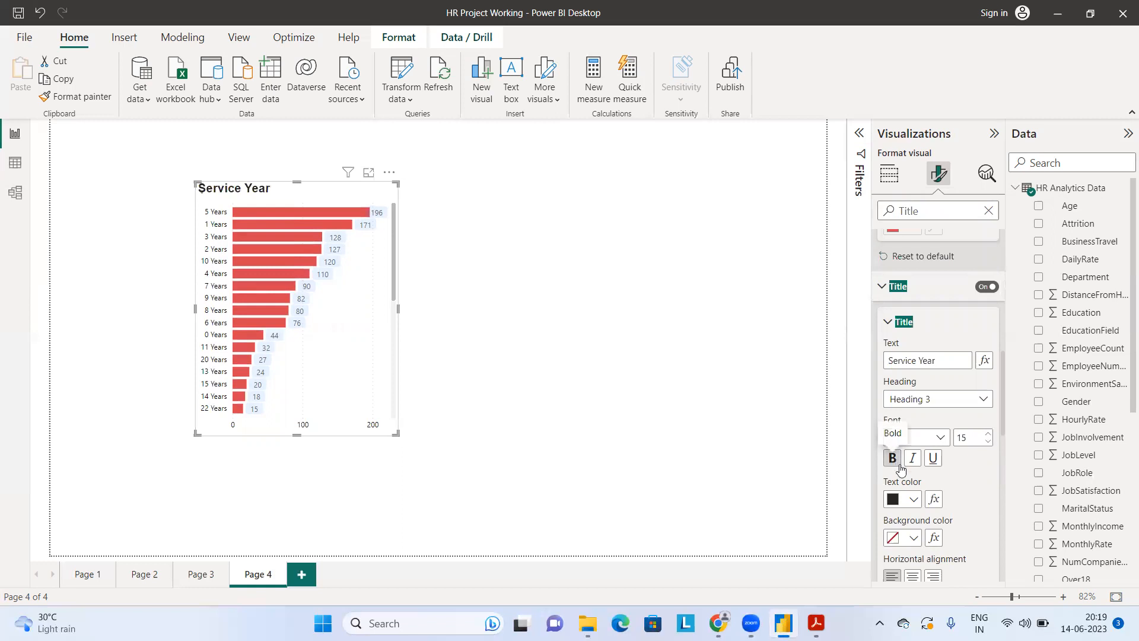
Step: Color the chart title the same red as the bars, center it horizontally, and enlarge the chart slightly
{"action": "left_click", "coordinate": [906, 500]}
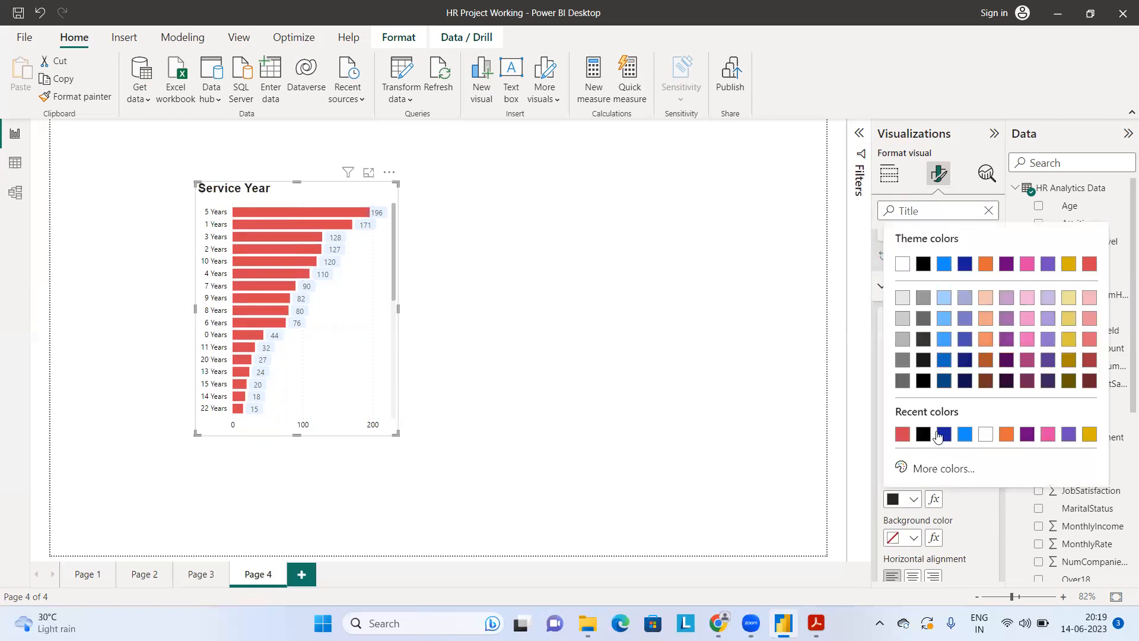
{"action": "left_click", "coordinate": [904, 436]}
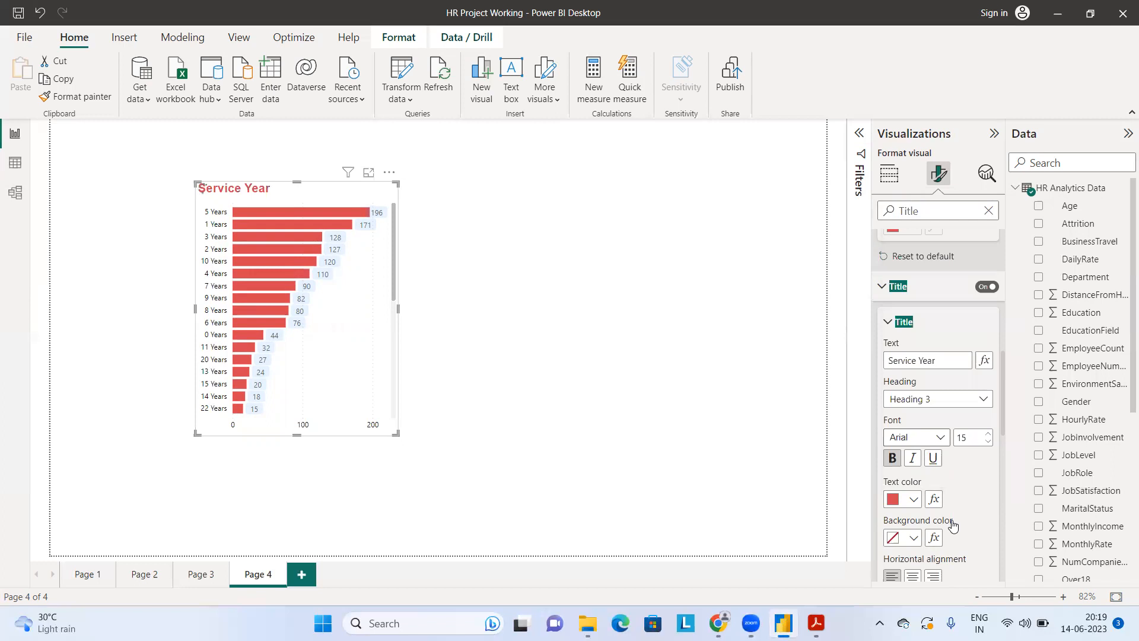
{"action": "scroll", "coordinate": [952, 525], "scroll_direction": "down", "scroll_amount": 2}
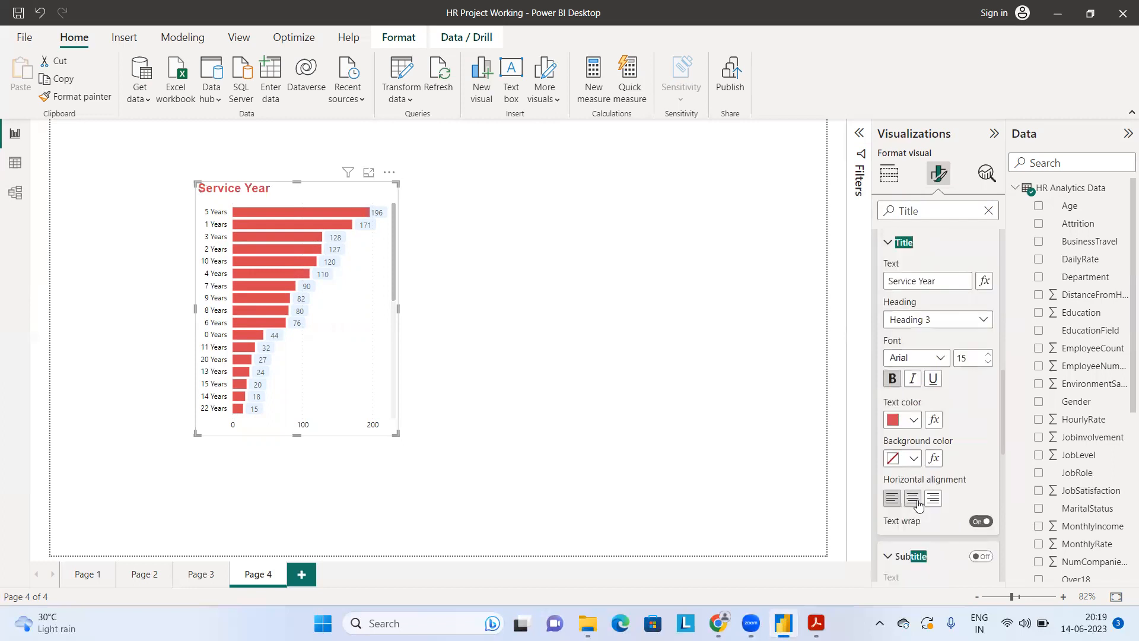
{"action": "left_click", "coordinate": [918, 502]}
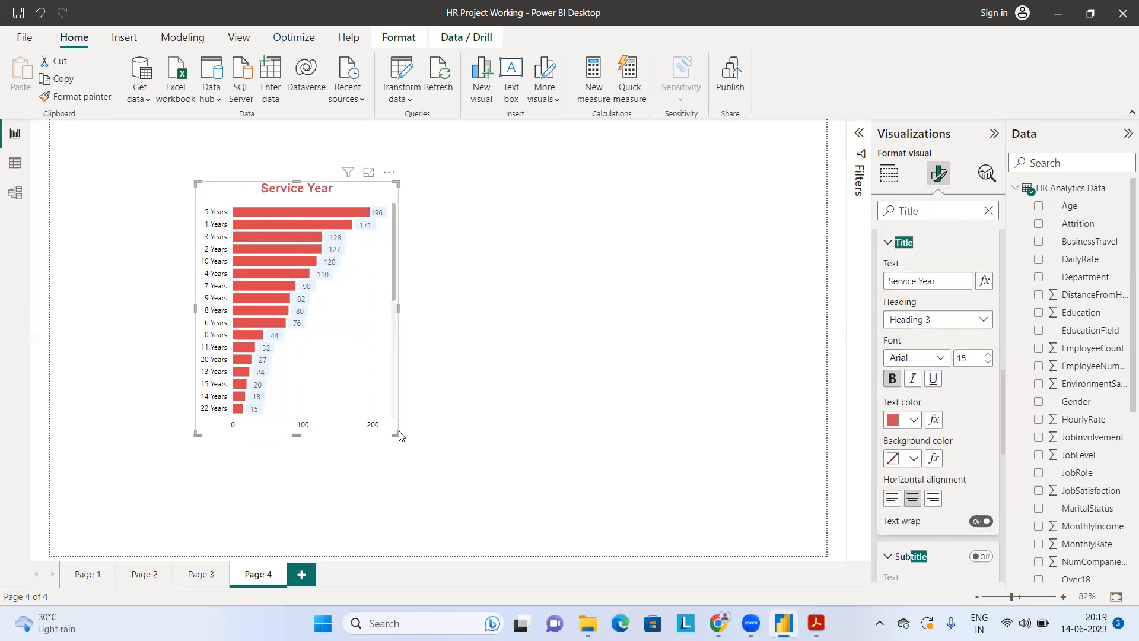
{"action": "left_click_drag", "start_coordinate": [397, 437], "coordinate": [408, 446]}
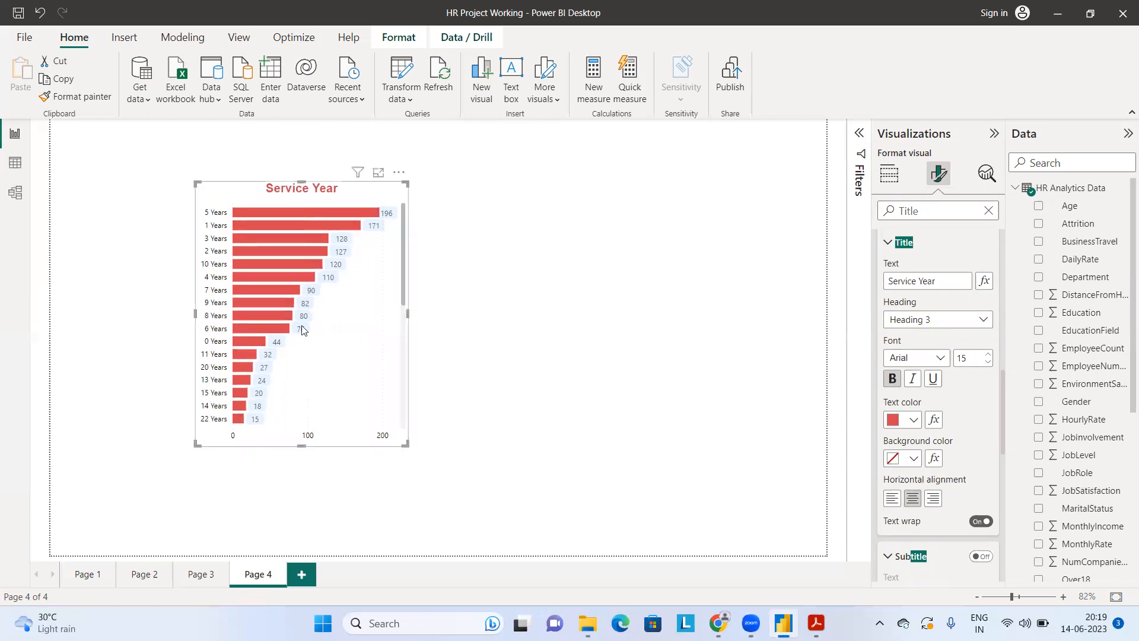
Step: Search the format settings for "value" and set the data labels' value color to black
{"action": "key", "text": "BackSpace"}
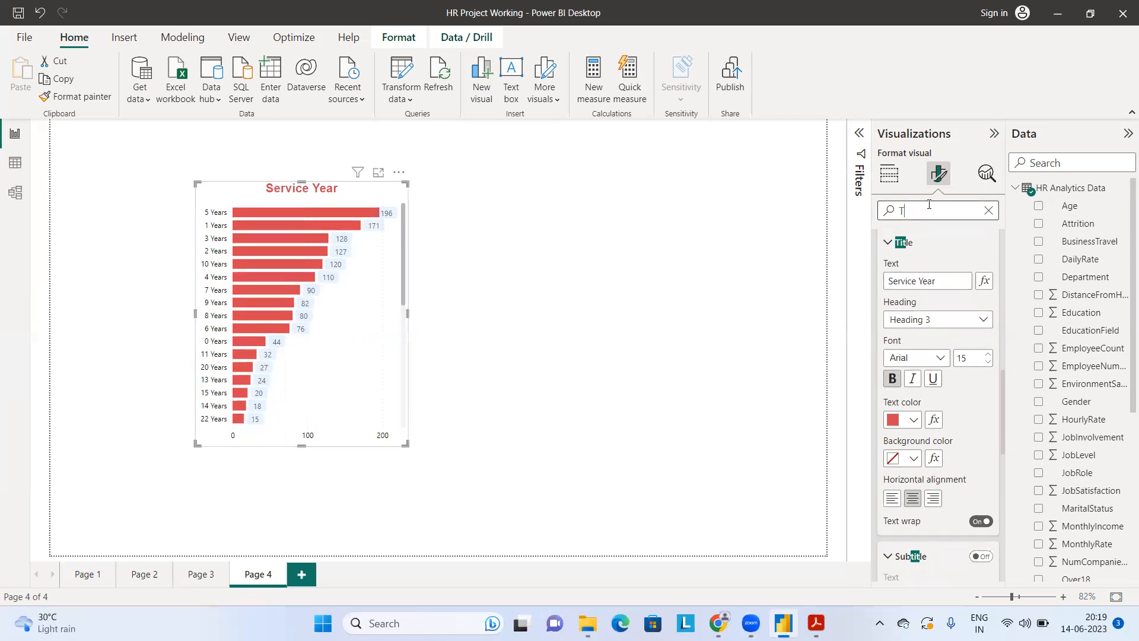
{"action": "key", "text": "BackSpace"}
{"action": "type", "text": "value"}
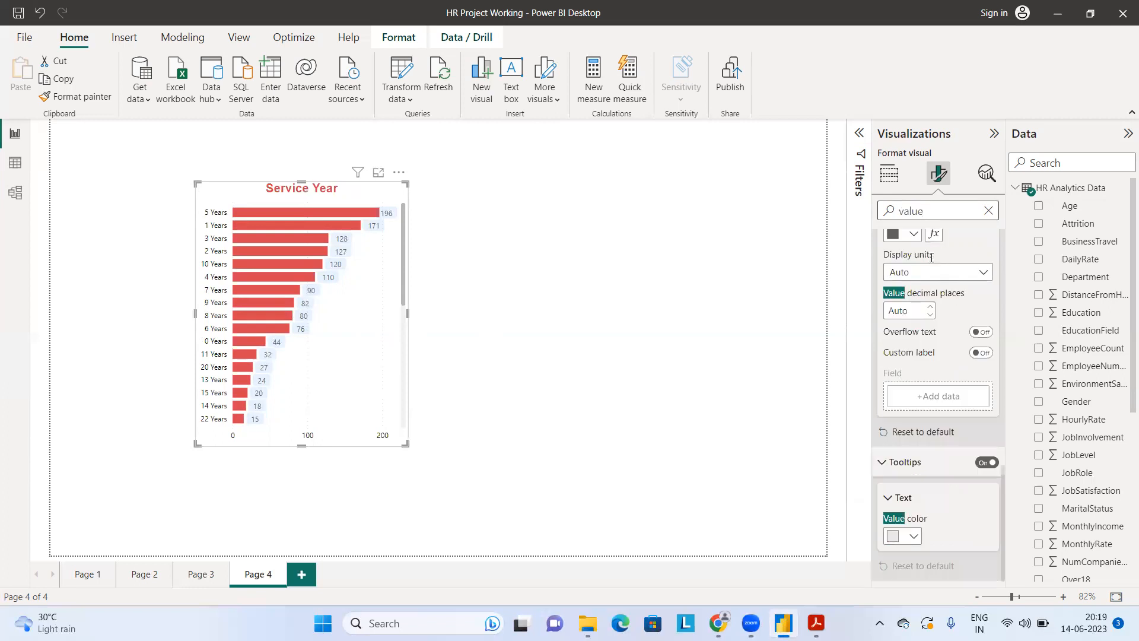
{"action": "scroll", "coordinate": [936, 336], "scroll_direction": "up", "scroll_amount": 2}
{"action": "scroll", "coordinate": [936, 336], "scroll_direction": "up", "scroll_amount": 3}
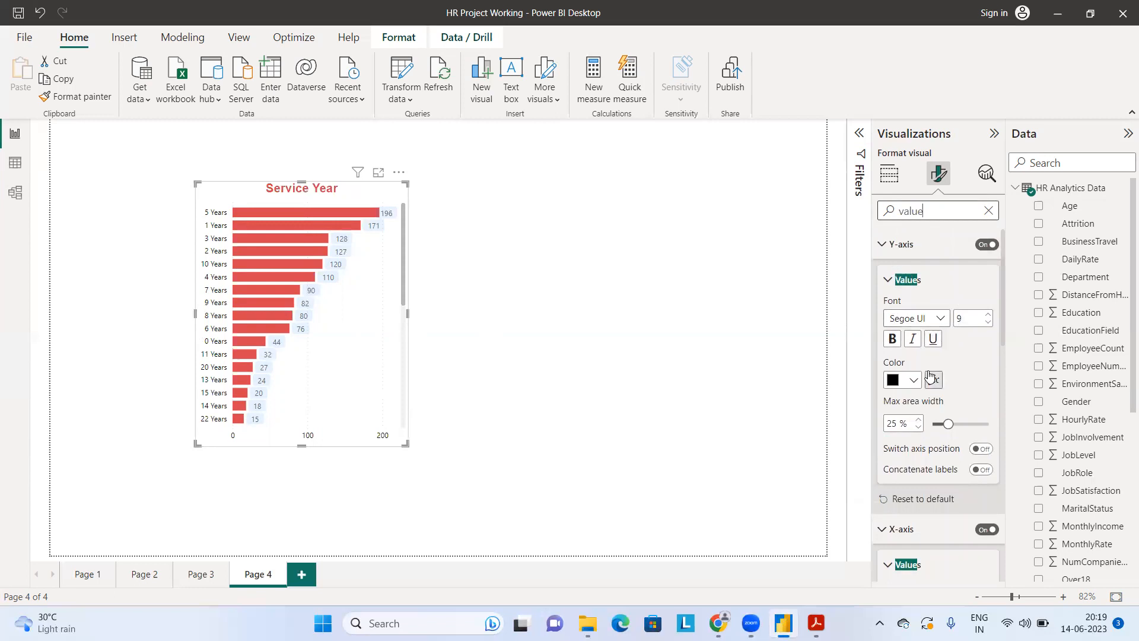
{"action": "scroll", "coordinate": [943, 391], "scroll_direction": "down", "scroll_amount": 2}
{"action": "scroll", "coordinate": [917, 439], "scroll_direction": "down", "scroll_amount": 4}
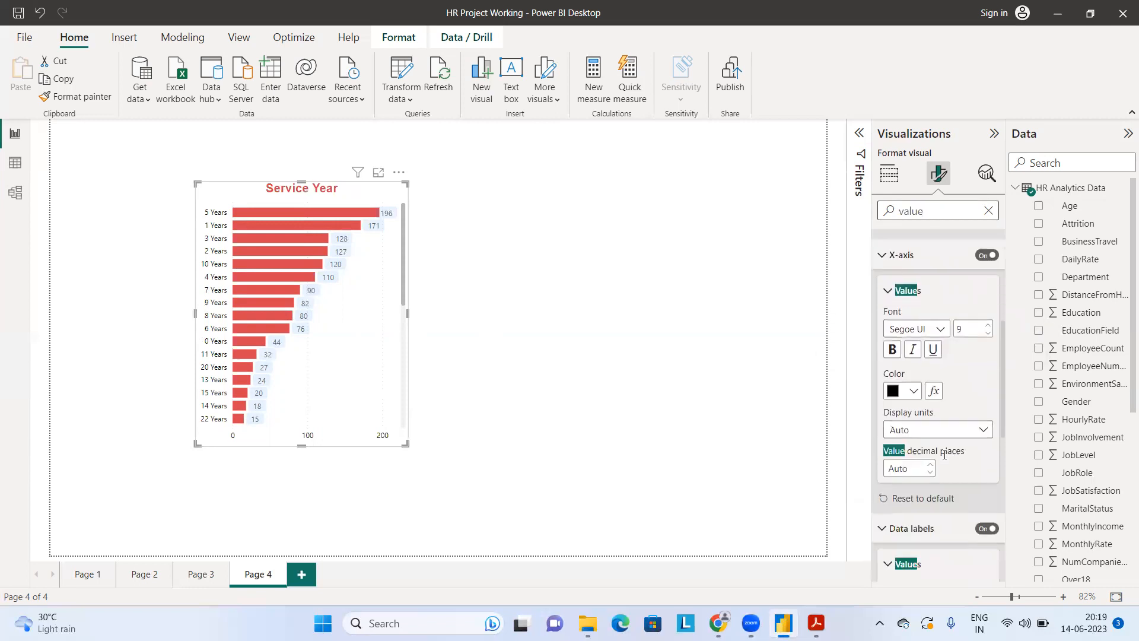
{"action": "scroll", "coordinate": [938, 470], "scroll_direction": "down", "scroll_amount": 1}
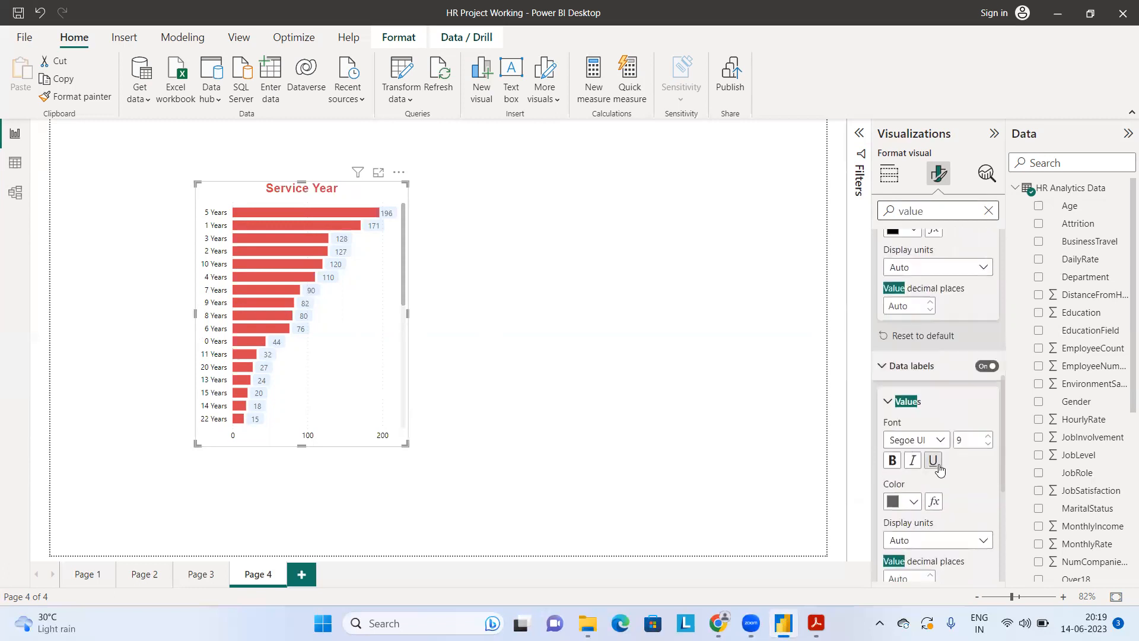
{"action": "left_click", "coordinate": [912, 495]}
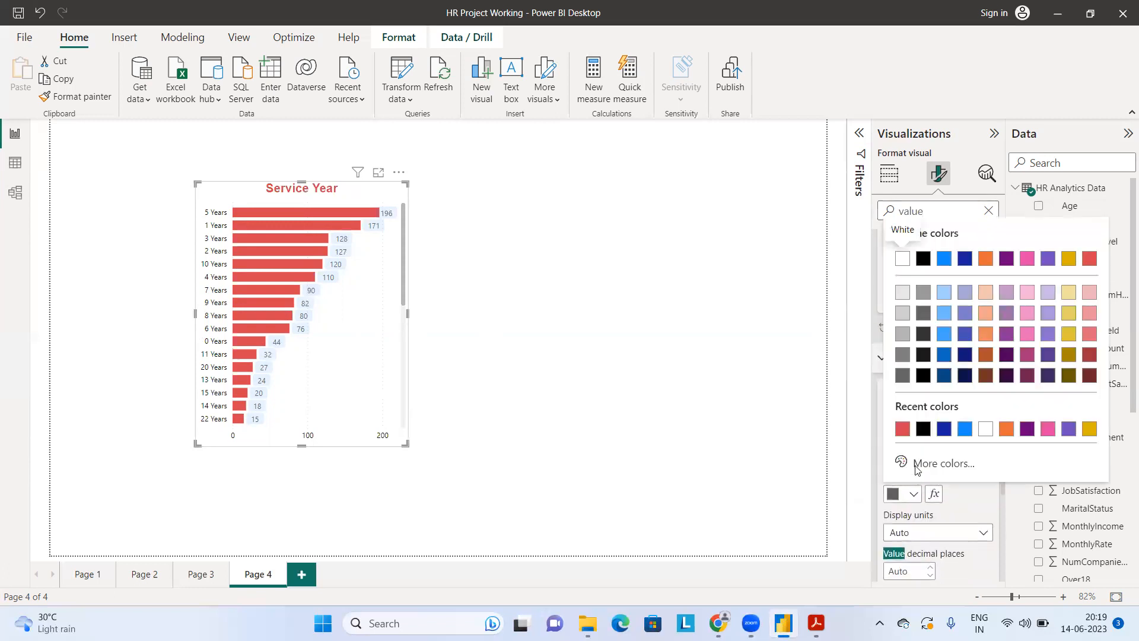
{"action": "left_click", "coordinate": [923, 430]}
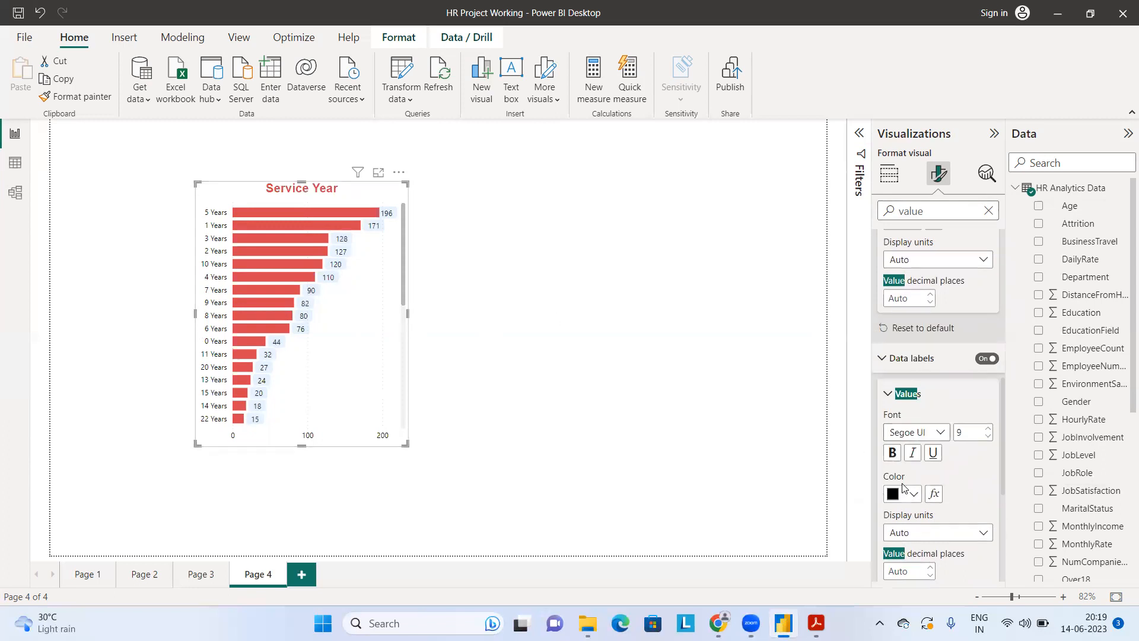
Step: Make the data label values italic at size 10 and enlarge the chart slightly to fit them
{"action": "left_click", "coordinate": [912, 453]}
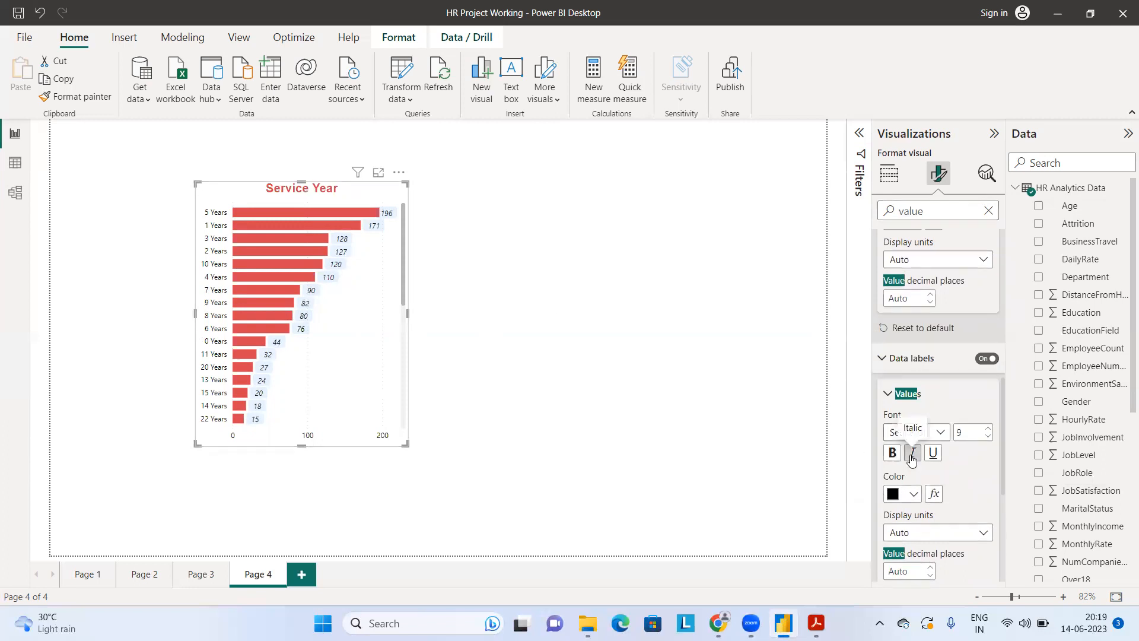
{"action": "left_click", "coordinate": [988, 429]}
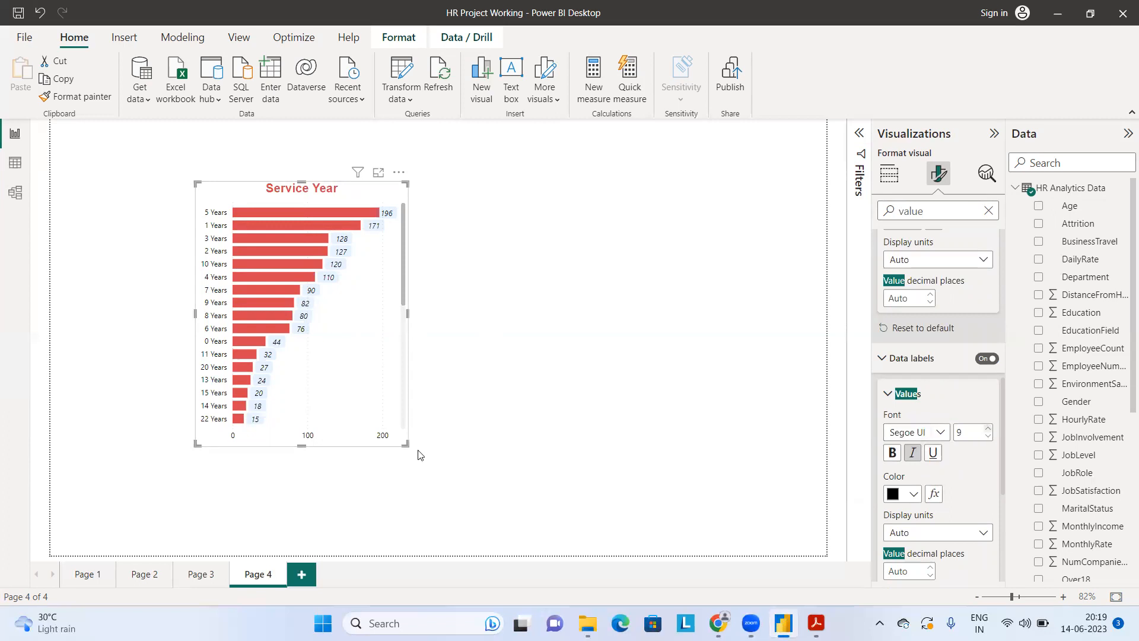
{"action": "left_click_drag", "start_coordinate": [407, 441], "coordinate": [412, 453]}
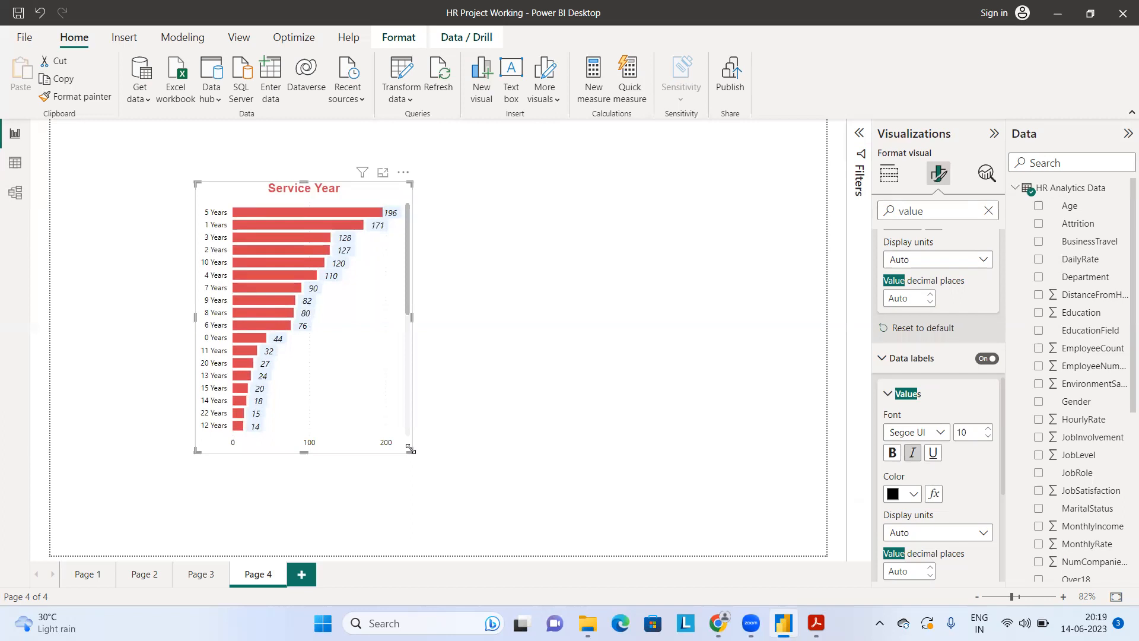
Step: Clear the format settings search, move the chart to the page's upper-left corner, and make it slightly wider and shorter
{"action": "left_click", "coordinate": [988, 211]}
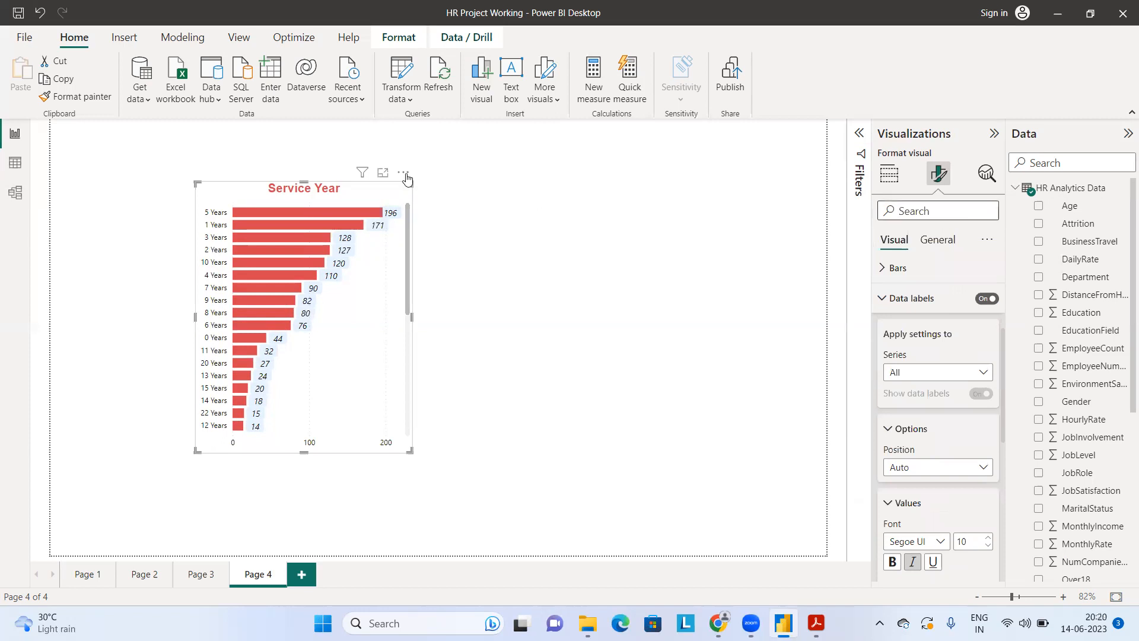
{"action": "left_click_drag", "start_coordinate": [405, 174], "coordinate": [236, 132]}
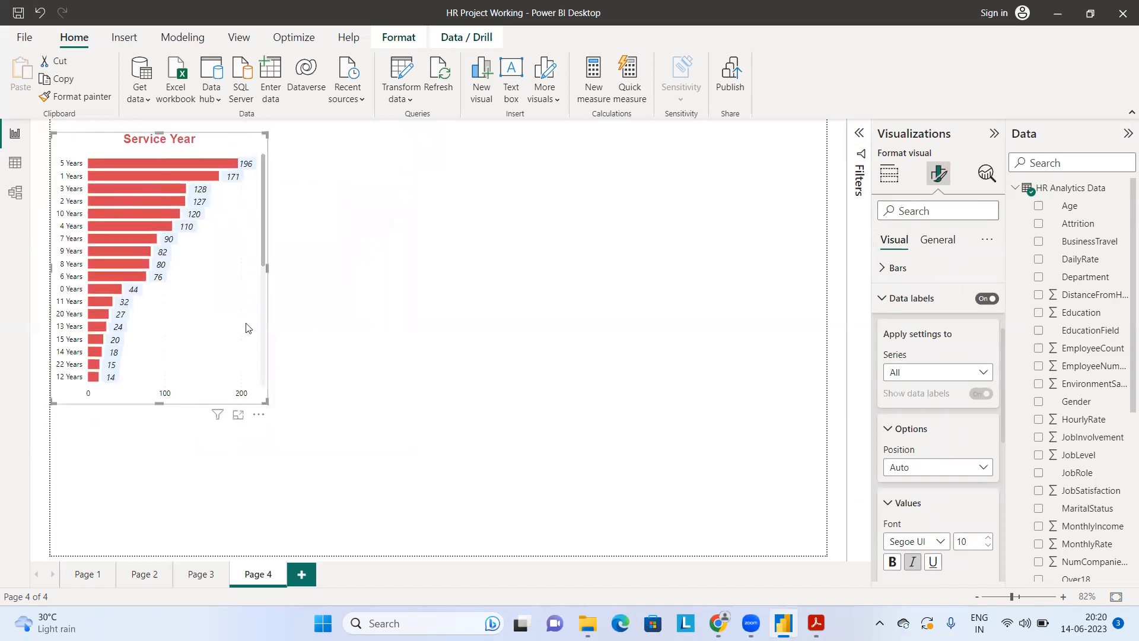
{"action": "left_click_drag", "start_coordinate": [266, 404], "coordinate": [284, 391]}
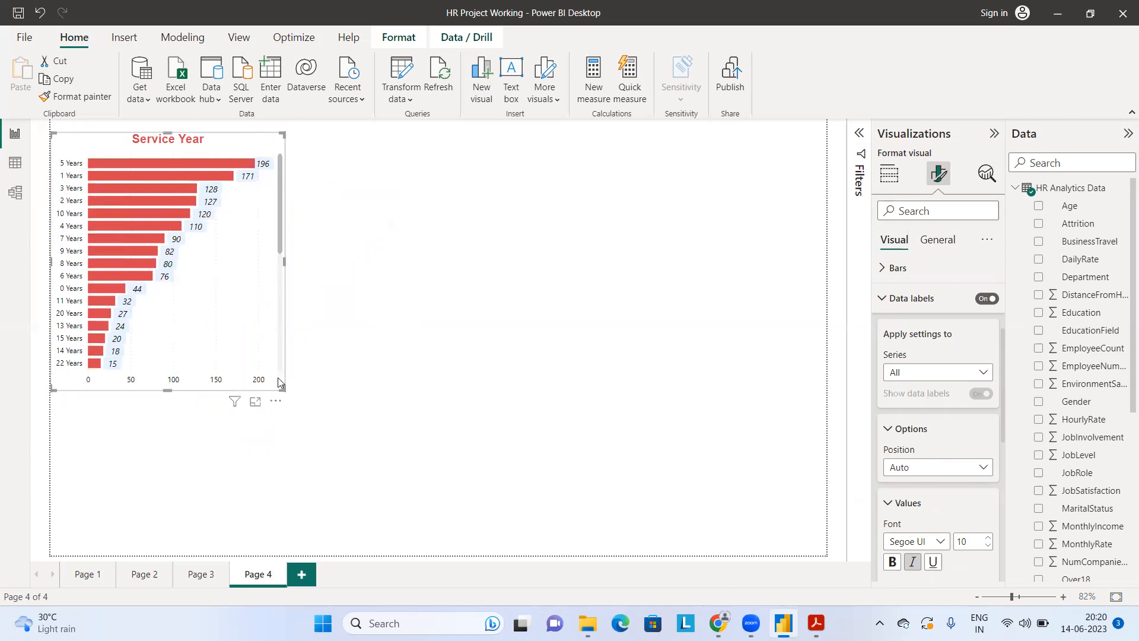
Step: Sort the Service Year chart in ascending order of Total Employees and enlarge it to about twice its width to inspect the bars
{"action": "left_click", "coordinate": [275, 401]}
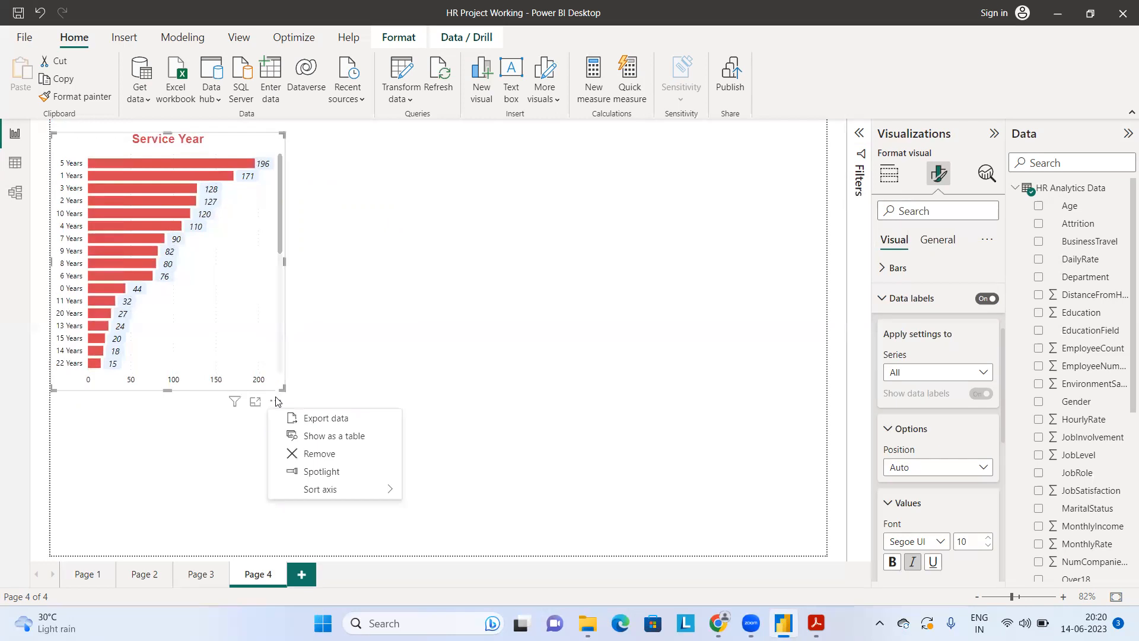
{"action": "mouse_move", "coordinate": [347, 493]}
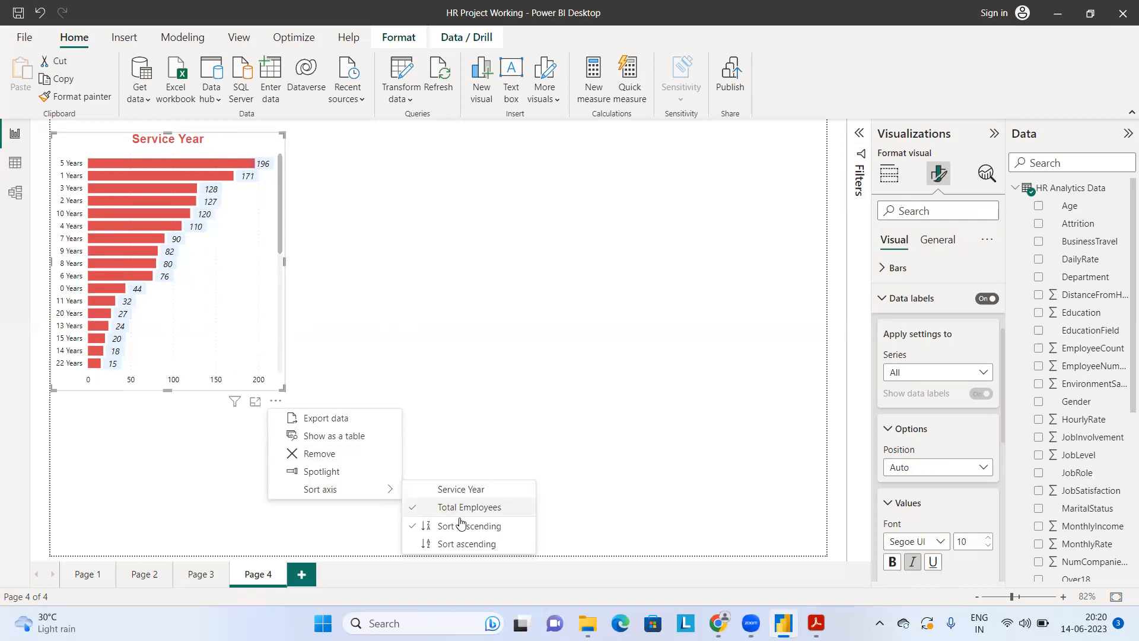
{"action": "left_click", "coordinate": [455, 551]}
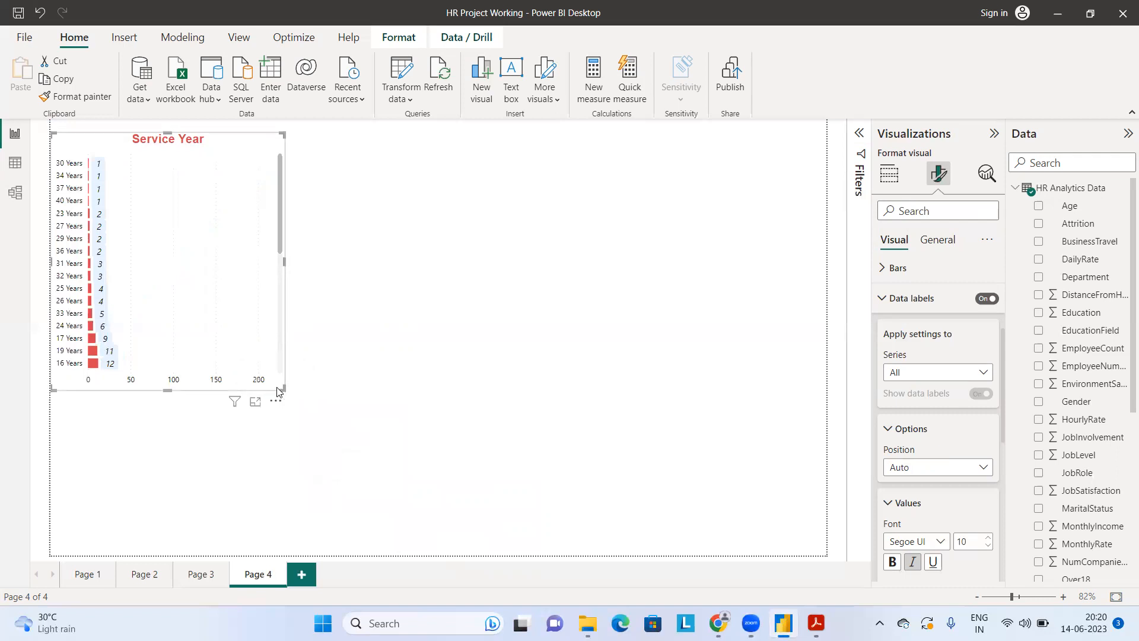
{"action": "left_click_drag", "start_coordinate": [281, 388], "coordinate": [534, 448]}
{"action": "scroll", "coordinate": [139, 304], "scroll_direction": "down", "scroll_amount": 5}
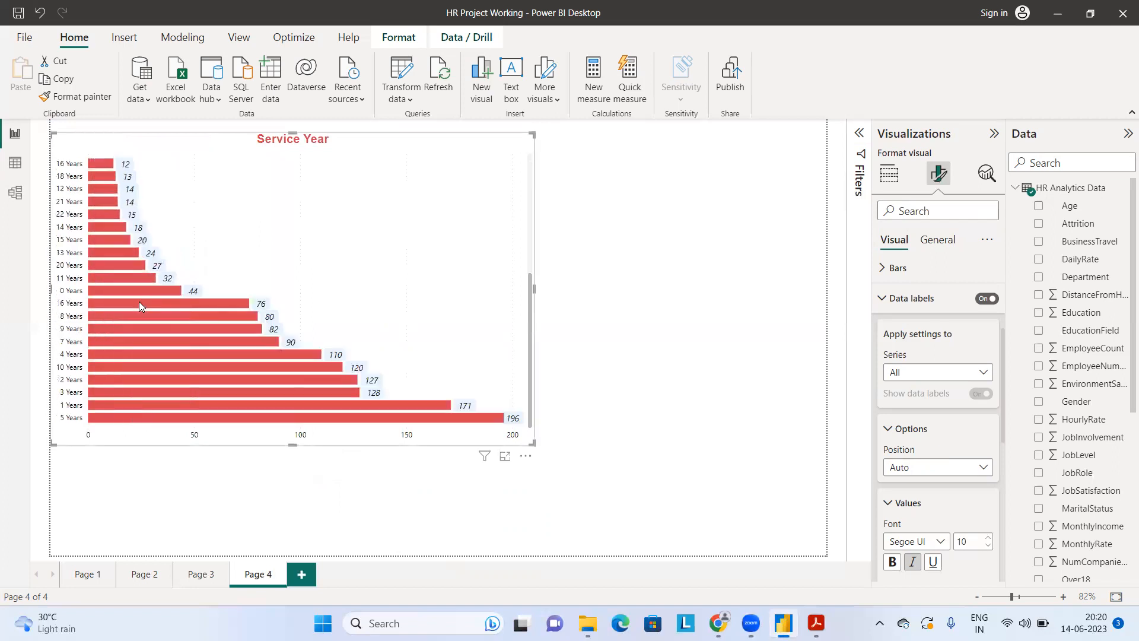
Step: Sort the Service Year chart in descending order of Total Employees
{"action": "left_click", "coordinate": [527, 455]}
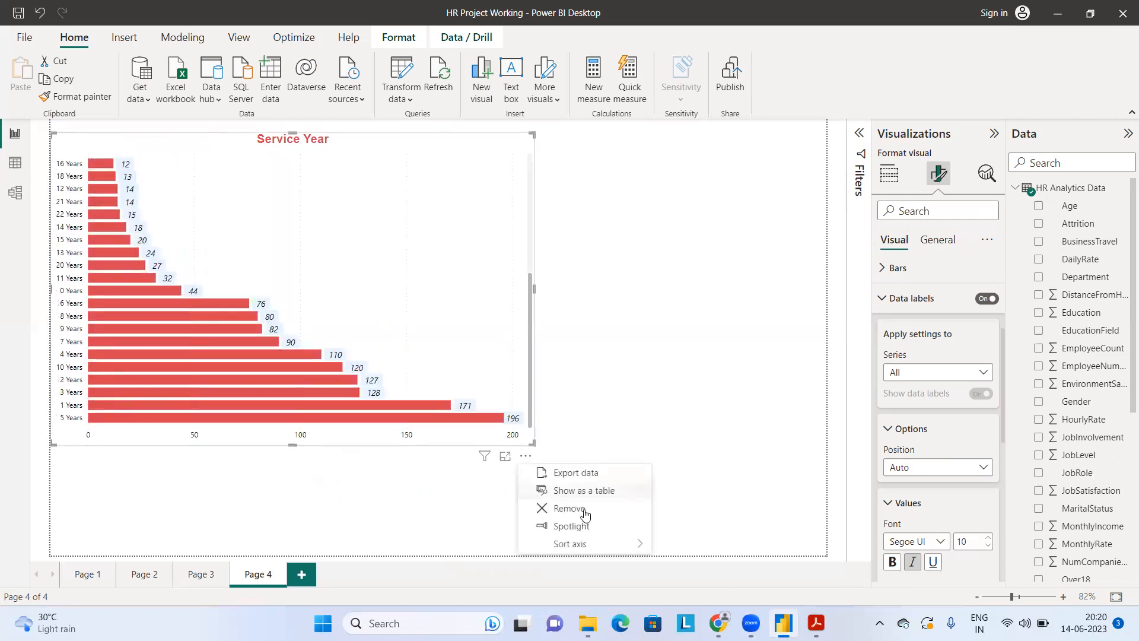
{"action": "mouse_move", "coordinate": [594, 546]}
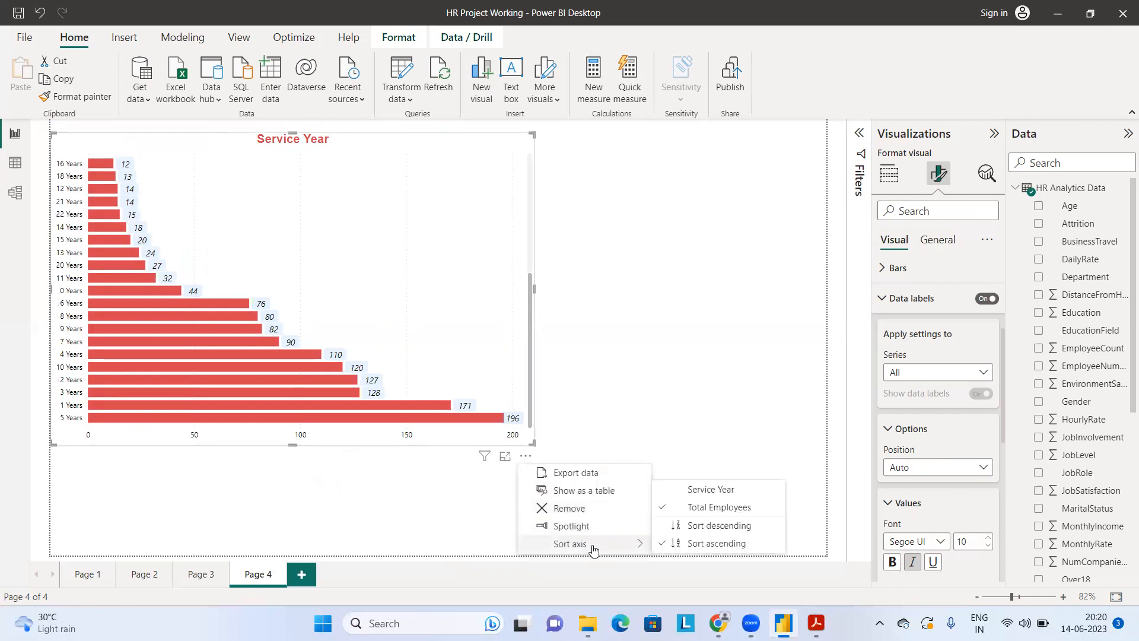
{"action": "left_click", "coordinate": [687, 527]}
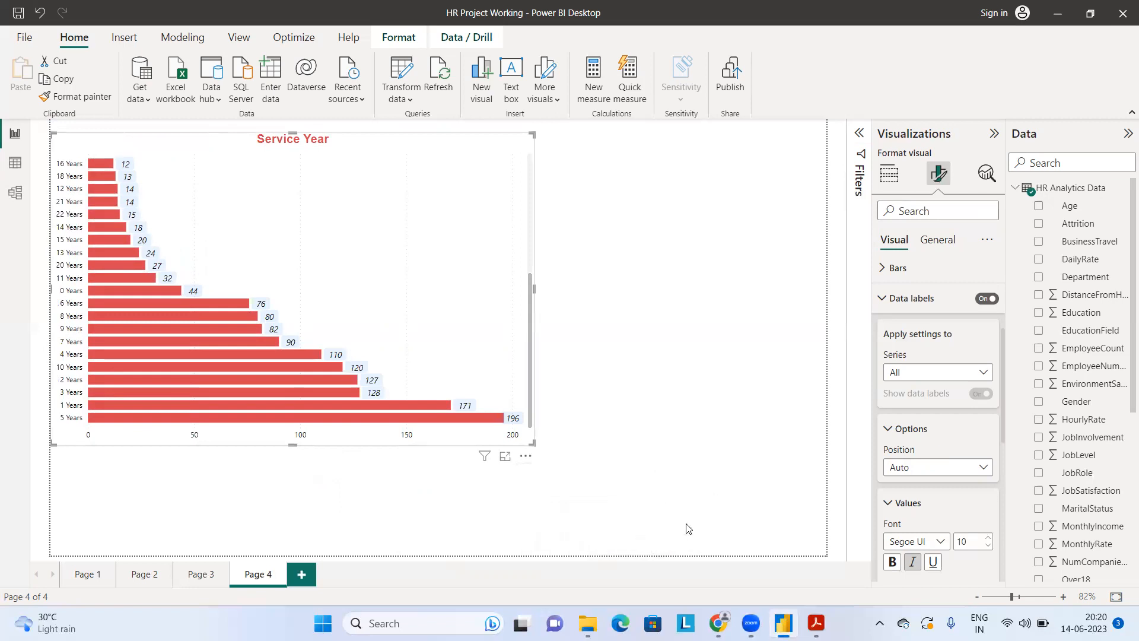
Step: Try sorting the chart by Service Year, look through its bars, and return to sorting by Total Employees
{"action": "left_click", "coordinate": [526, 457]}
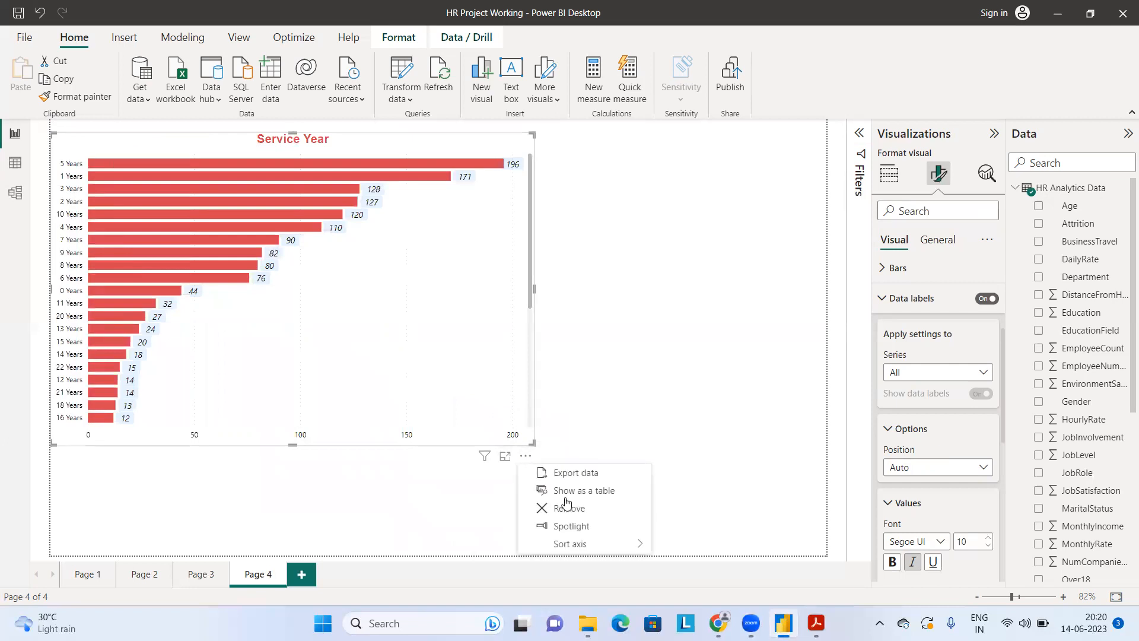
{"action": "mouse_move", "coordinate": [594, 545]}
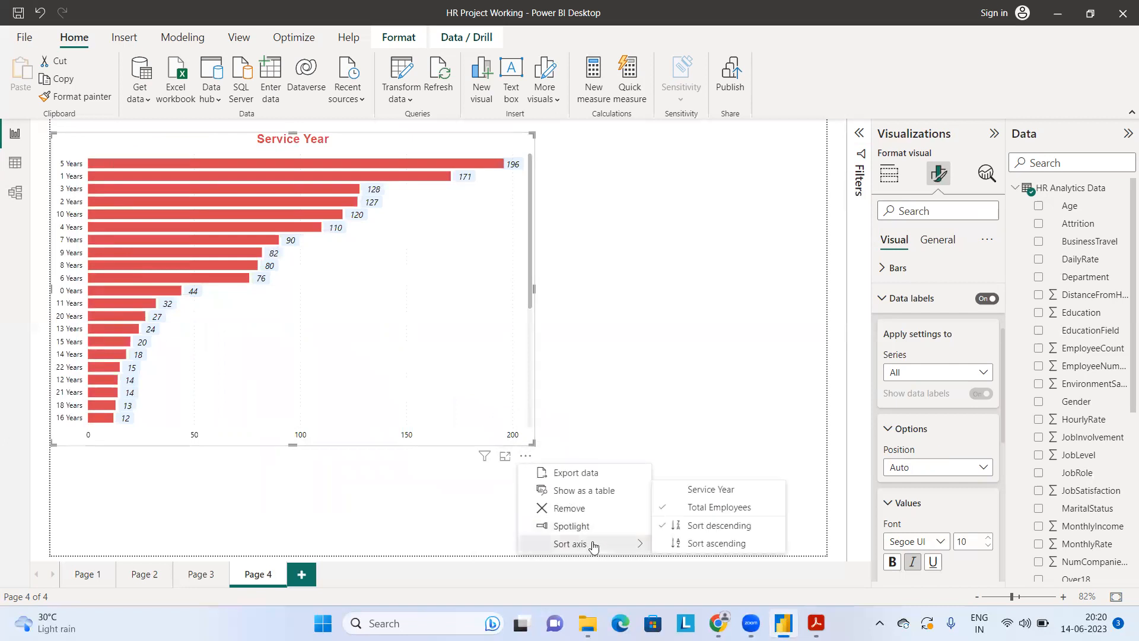
{"action": "left_click", "coordinate": [705, 495]}
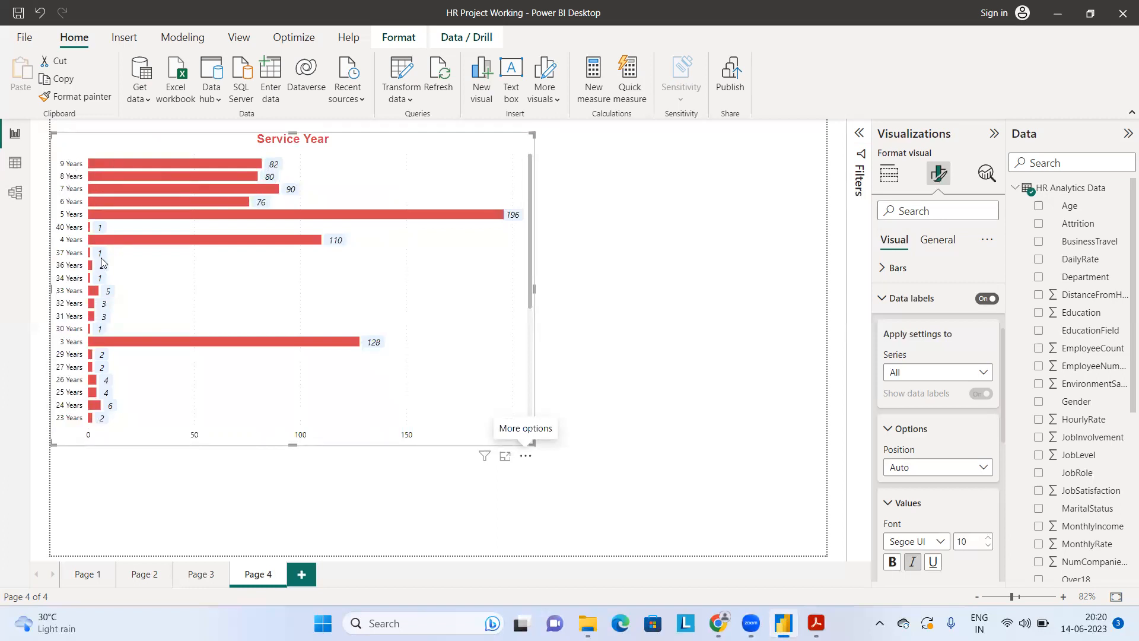
{"action": "scroll", "coordinate": [102, 263], "scroll_direction": "down", "scroll_amount": 5}
{"action": "scroll", "coordinate": [102, 262], "scroll_direction": "up", "scroll_amount": 5}
{"action": "left_click", "coordinate": [526, 456]}
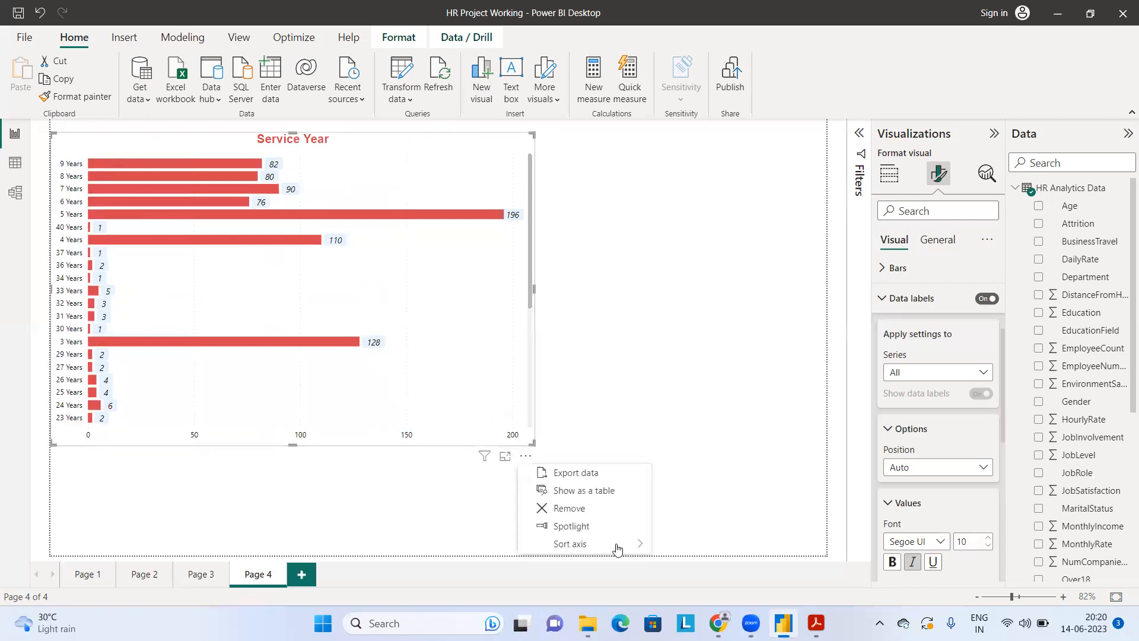
{"action": "mouse_move", "coordinate": [615, 544]}
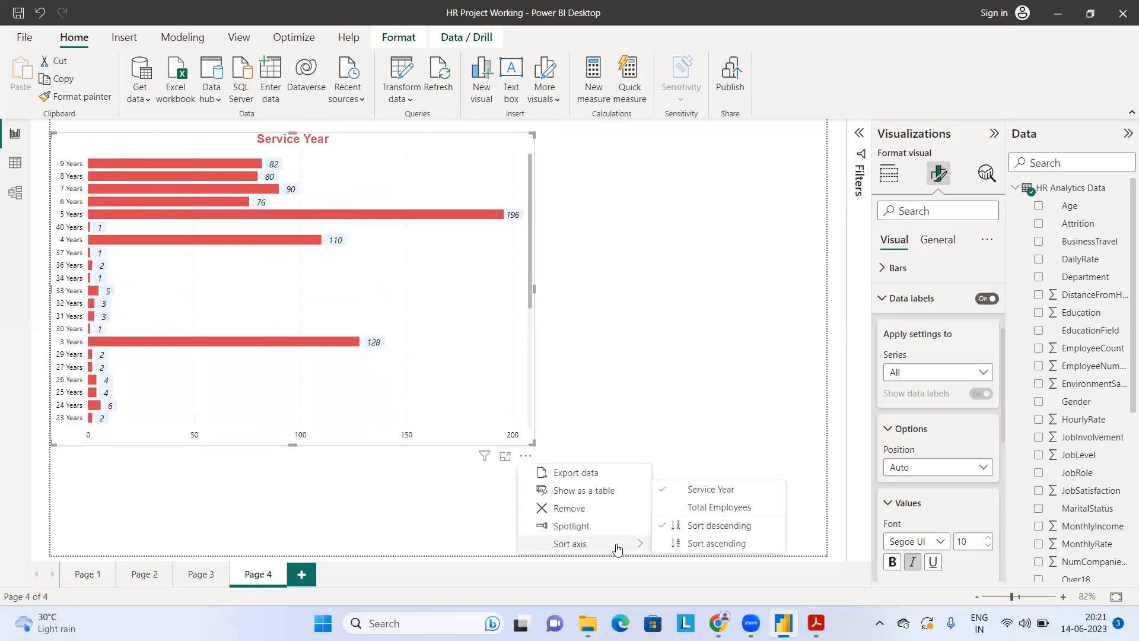
{"action": "left_click", "coordinate": [698, 508]}
Step: Narrow the Service Year chart to less than half its width and make it slightly taller
{"action": "left_click_drag", "start_coordinate": [533, 445], "coordinate": [271, 509]}
{"action": "left_click_drag", "start_coordinate": [421, 506], "coordinate": [258, 502]}
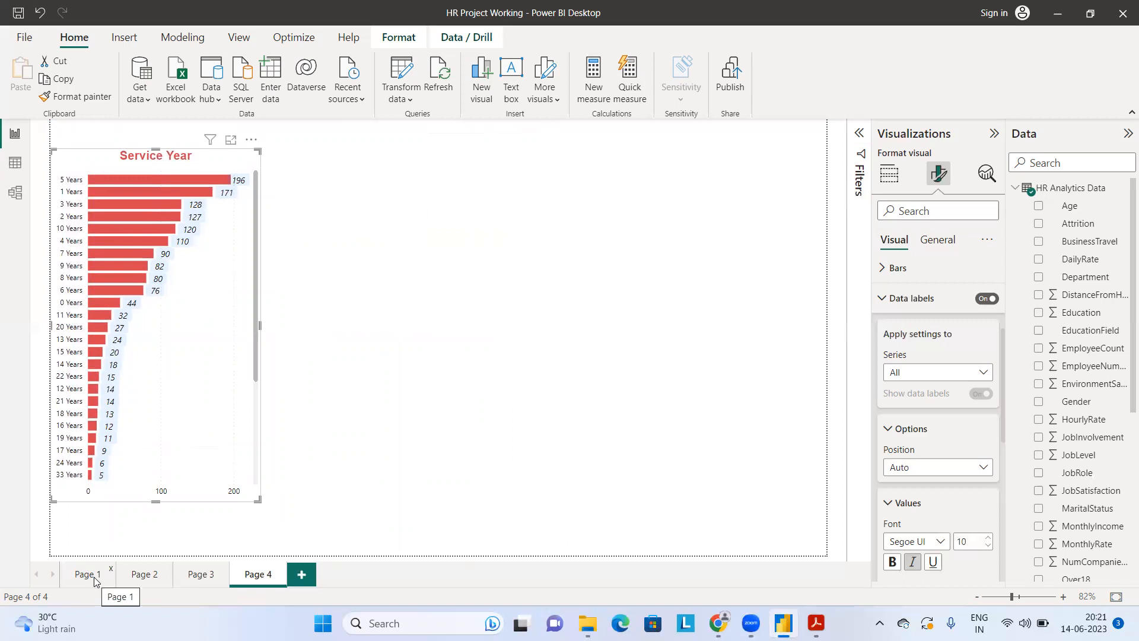
Step: Copy the Service Year chart onto Page 1 and shrink it to fit the card in the middle of the page
{"action": "left_click", "coordinate": [64, 81]}
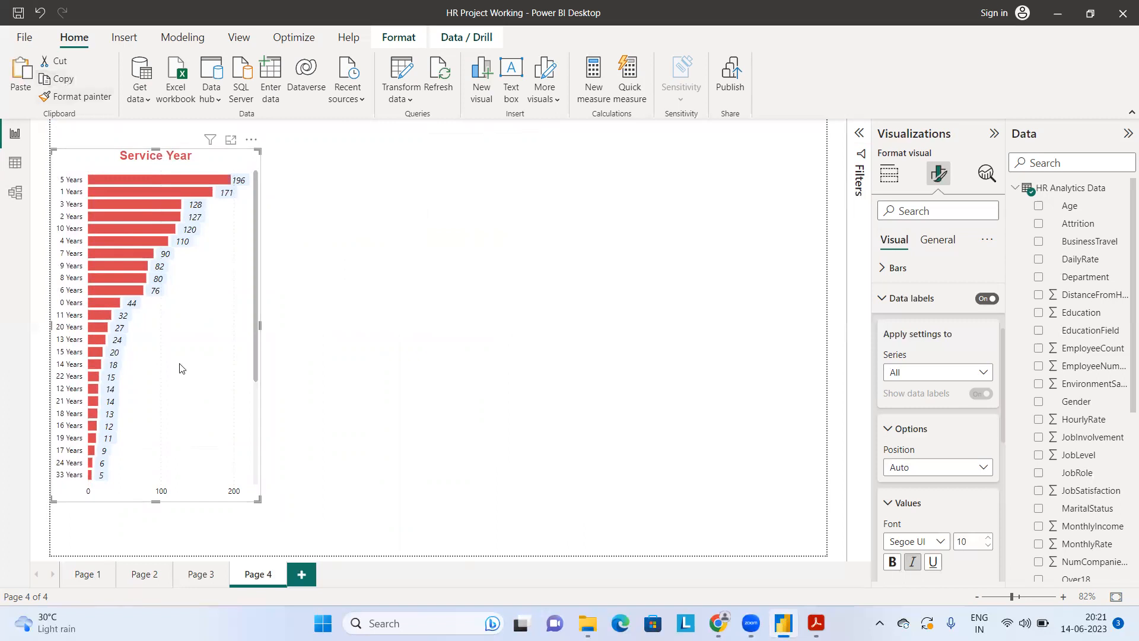
{"action": "left_click", "coordinate": [90, 576]}
{"action": "left_click", "coordinate": [20, 77]}
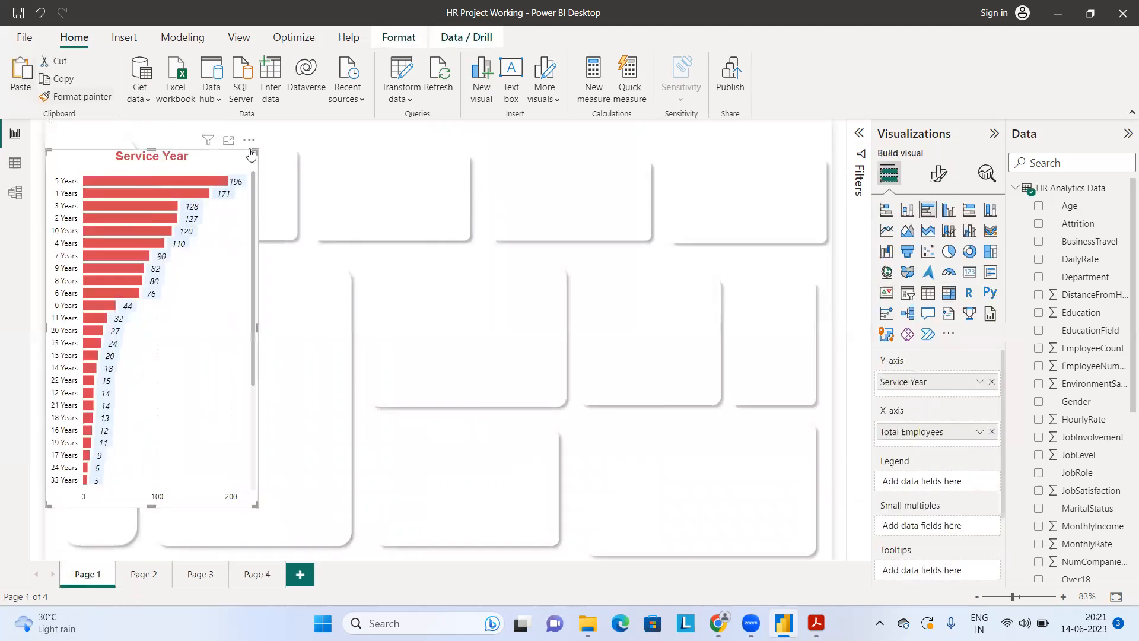
{"action": "left_click_drag", "start_coordinate": [256, 150], "coordinate": [539, 283]}
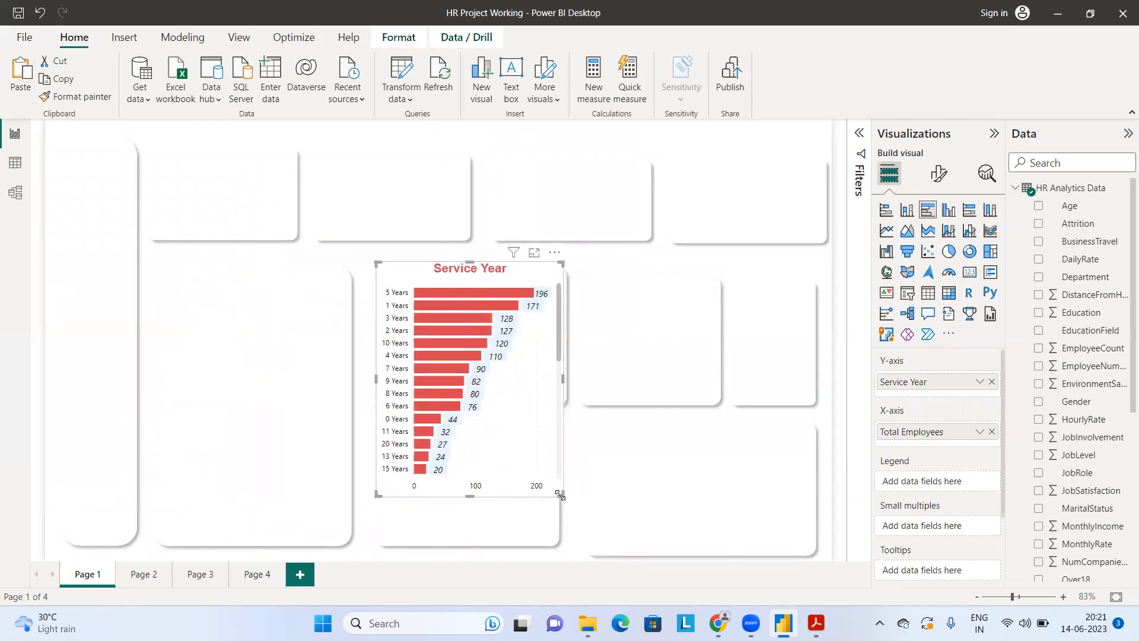
{"action": "left_click_drag", "start_coordinate": [561, 494], "coordinate": [554, 404]}
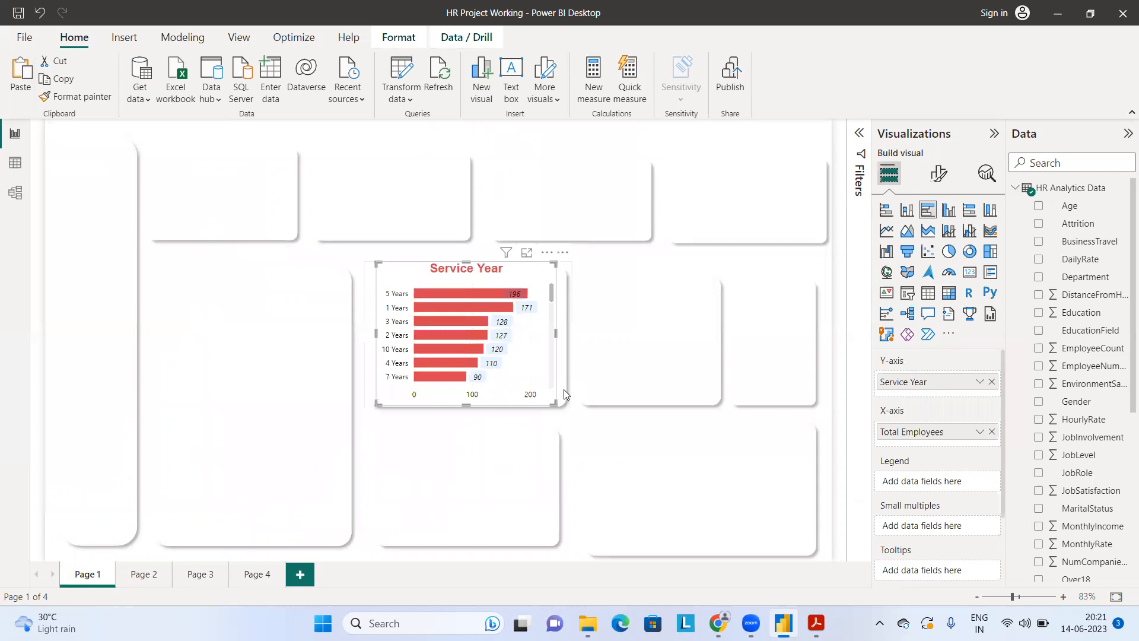
Step: Stretch the card behind the Service Year chart upward and downward, shortening the card below to make room
{"action": "left_click", "coordinate": [567, 277]}
{"action": "left_click_drag", "start_coordinate": [570, 263], "coordinate": [572, 249]}
{"action": "left_click", "coordinate": [525, 463]}
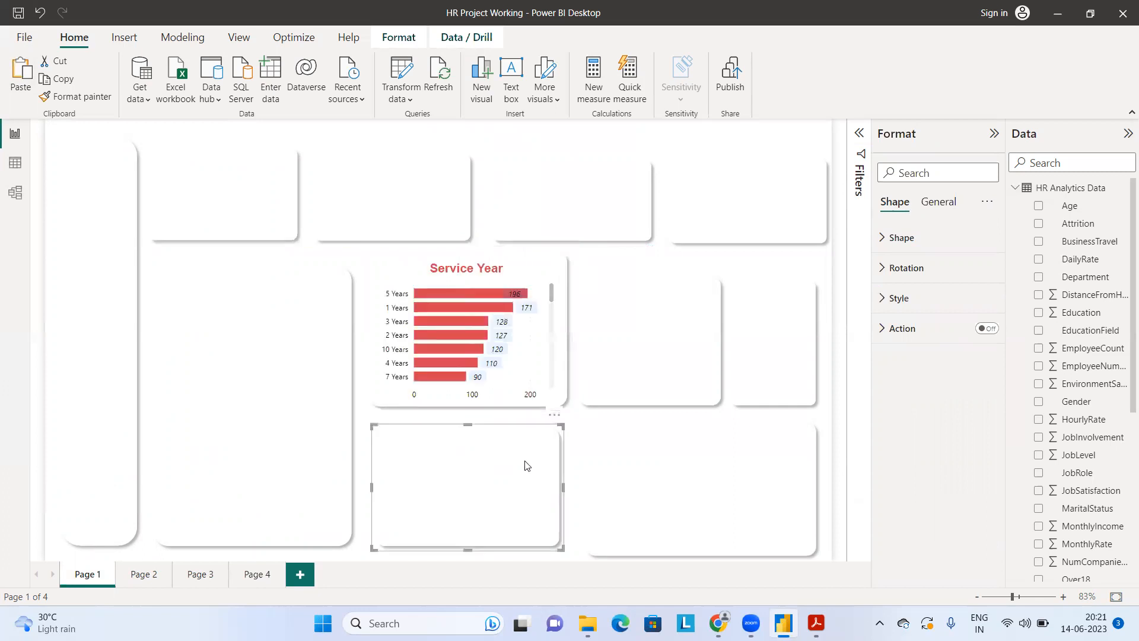
{"action": "left_click_drag", "start_coordinate": [562, 426], "coordinate": [565, 461]}
{"action": "left_click", "coordinate": [557, 390]}
{"action": "left_click_drag", "start_coordinate": [563, 406], "coordinate": [560, 428]}
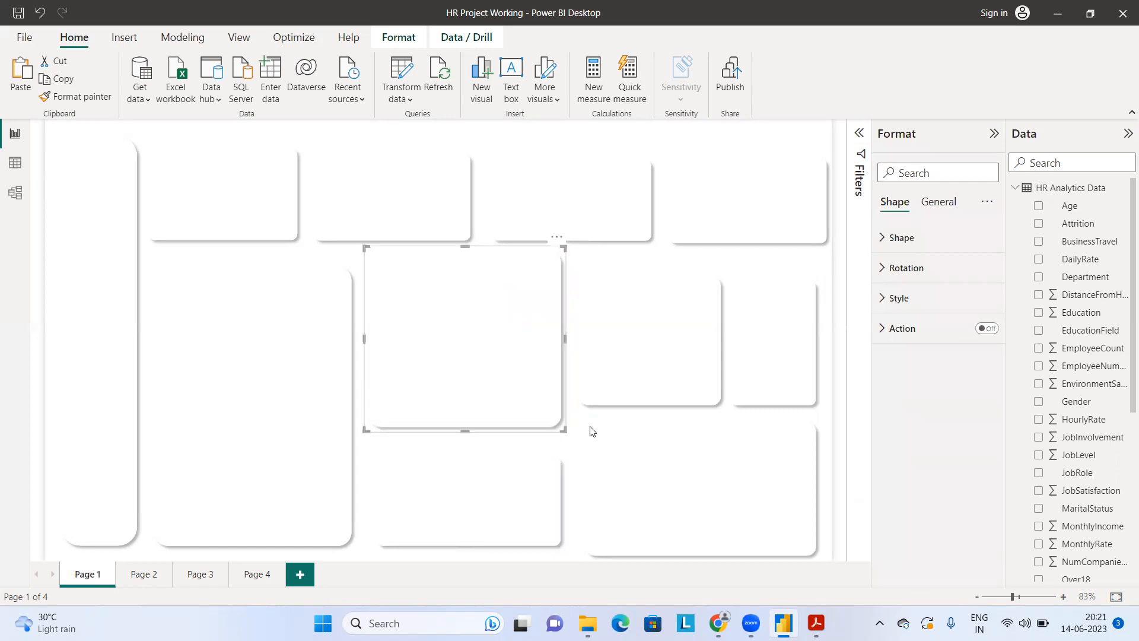
Step: Enlarge the Service Year chart downward, to the left and upward so it fills its taller card
{"action": "left_click", "coordinate": [611, 428]}
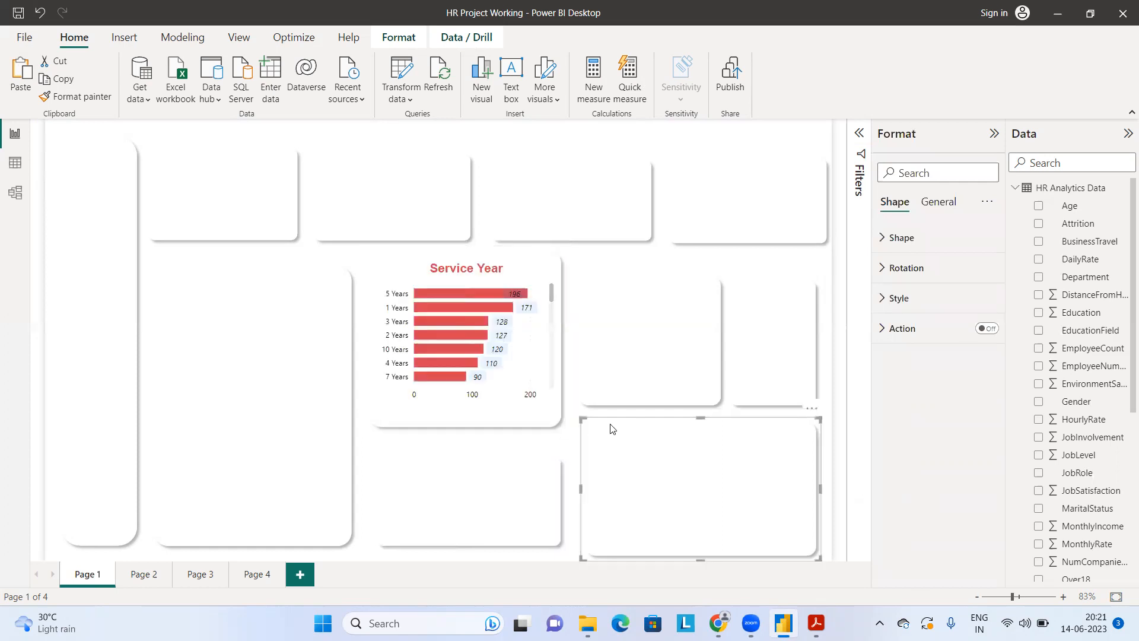
{"action": "left_click", "coordinate": [532, 392]}
{"action": "left_click_drag", "start_coordinate": [553, 403], "coordinate": [553, 419]}
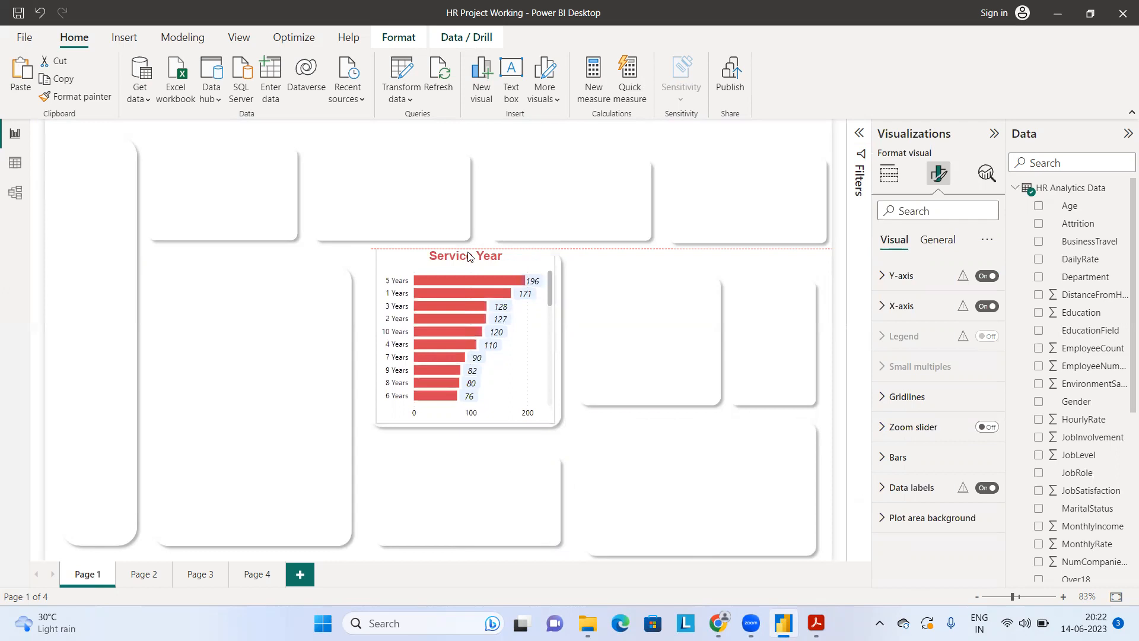
{"action": "left_click_drag", "start_coordinate": [375, 342], "coordinate": [372, 343]}
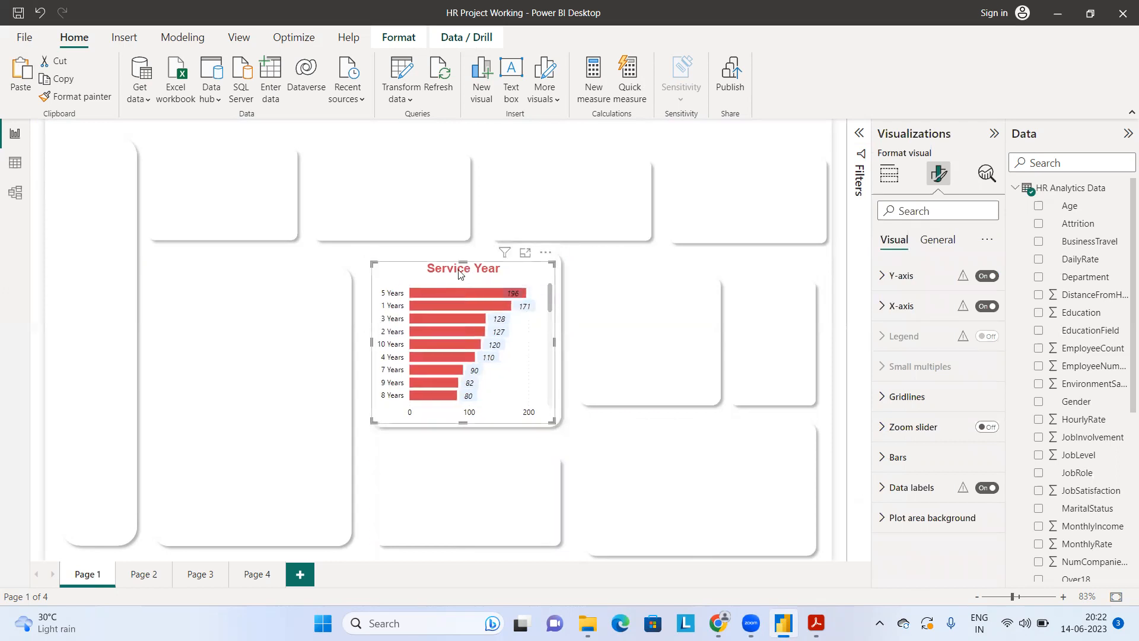
{"action": "left_click", "coordinate": [465, 258]}
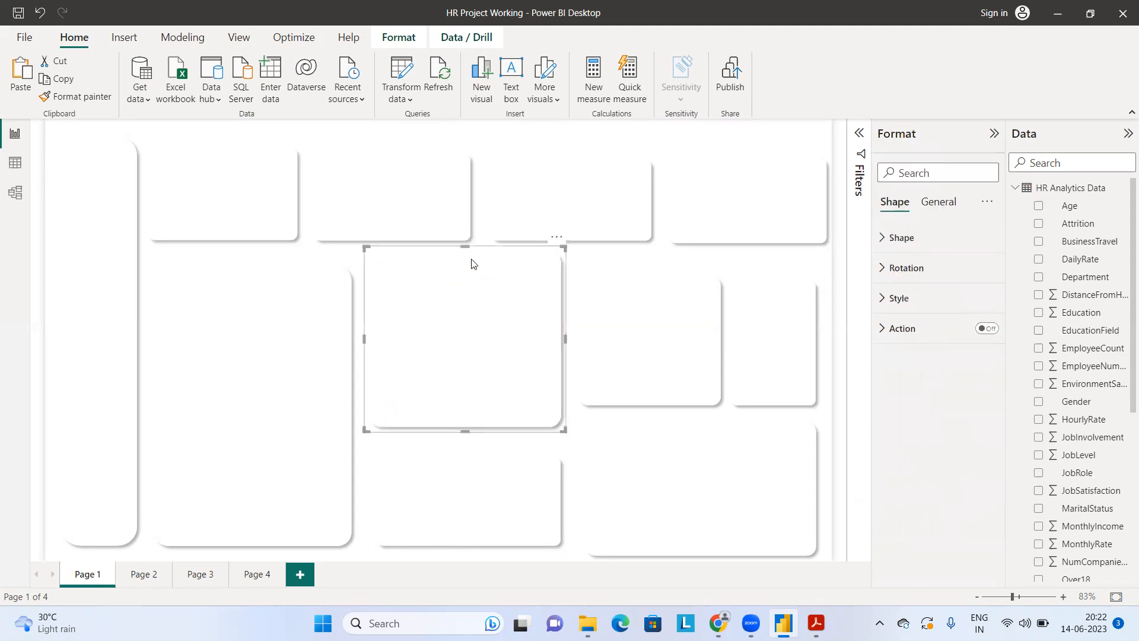
{"action": "left_click", "coordinate": [621, 263]}
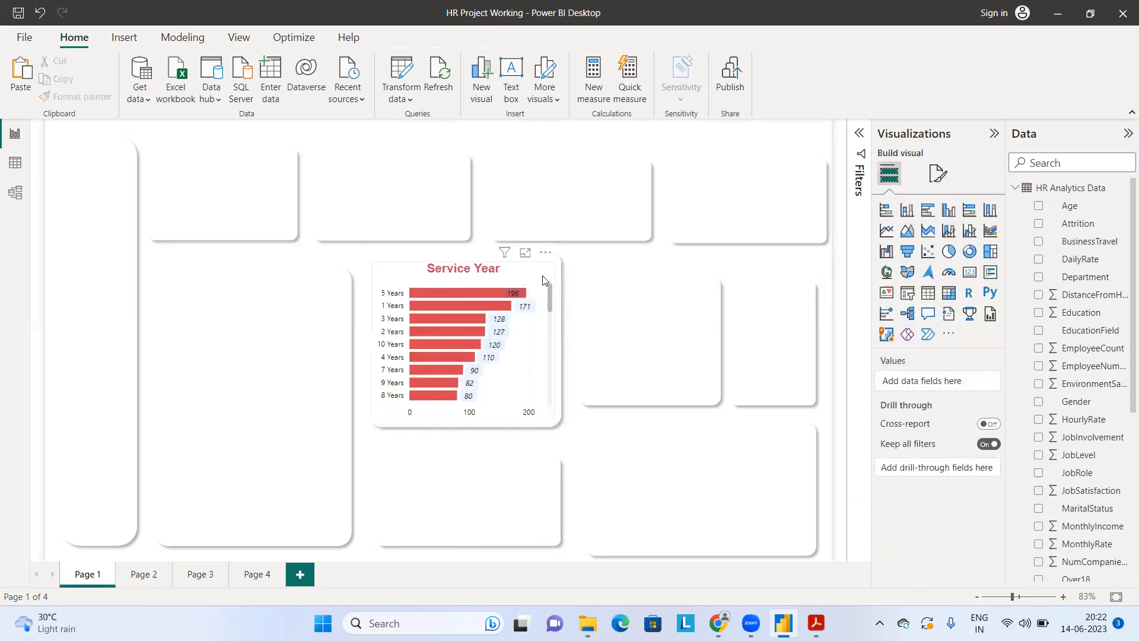
{"action": "left_click", "coordinate": [467, 265]}
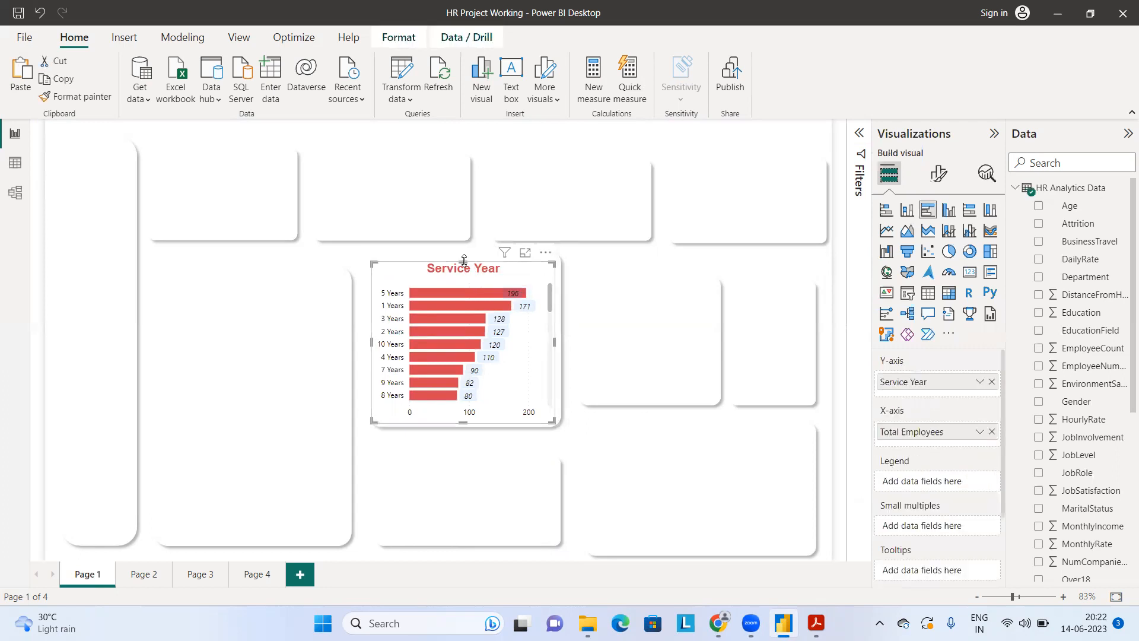
{"action": "left_click_drag", "start_coordinate": [465, 255], "coordinate": [467, 256]}
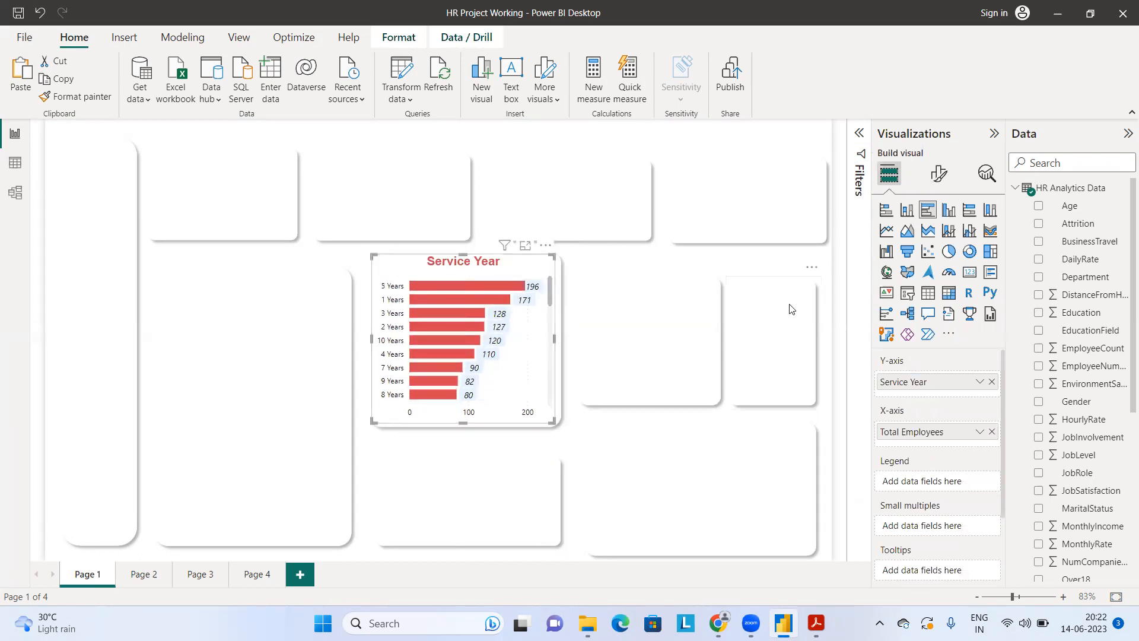
Step: Search the chart's format settings for "back" and set the data labels' background color to white
{"action": "left_click", "coordinate": [939, 176]}
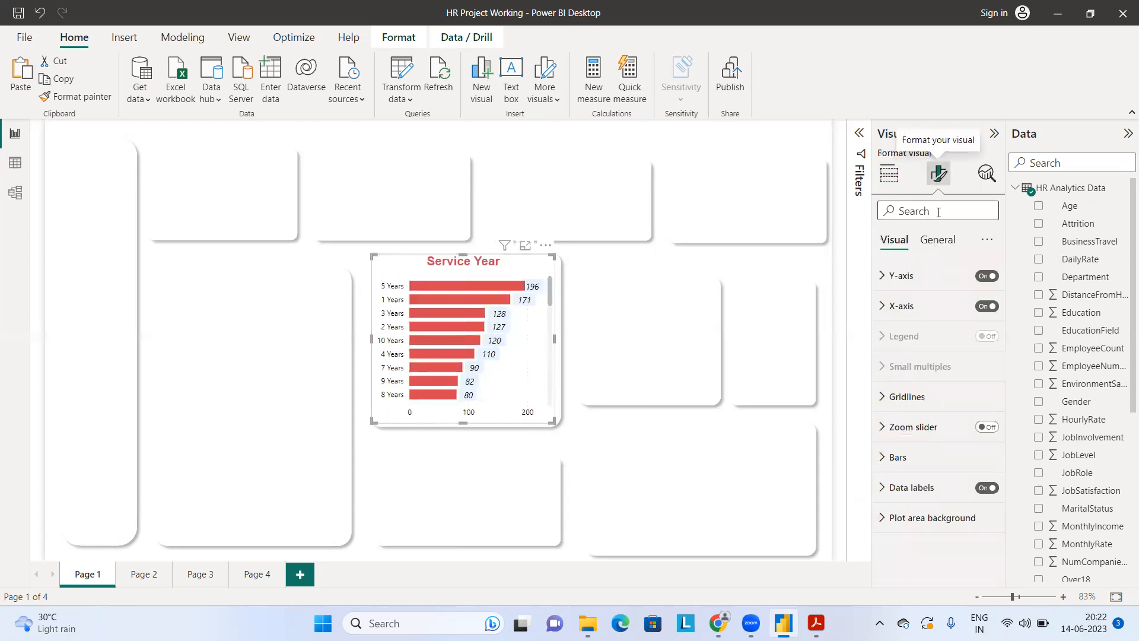
{"action": "type", "text": "bac"}
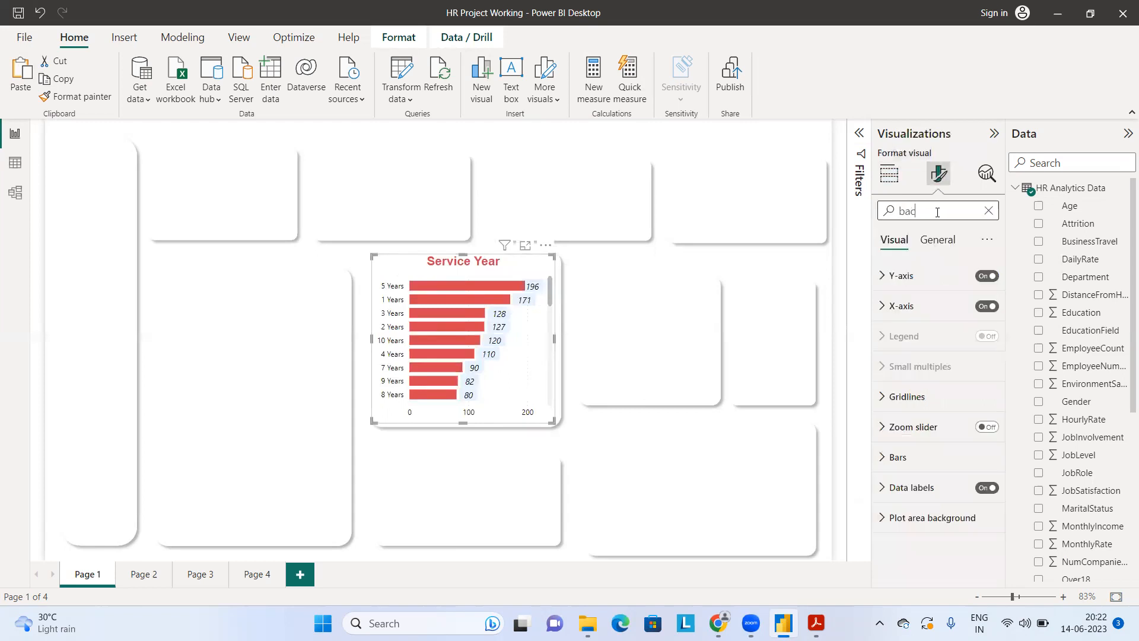
{"action": "type", "text": "k"}
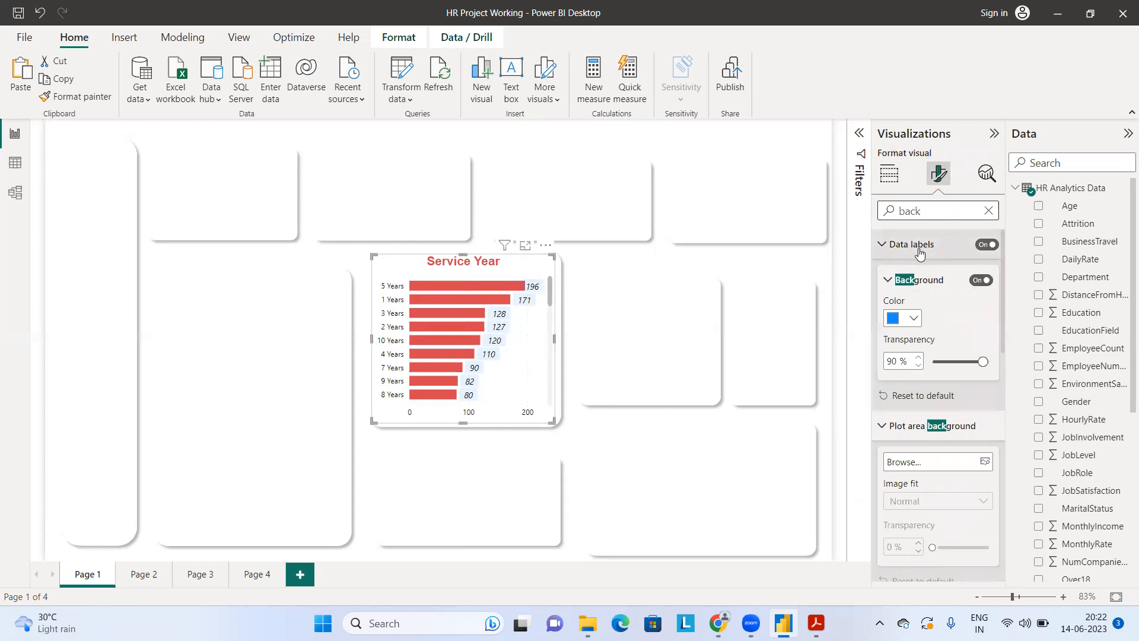
{"action": "left_click", "coordinate": [903, 320]}
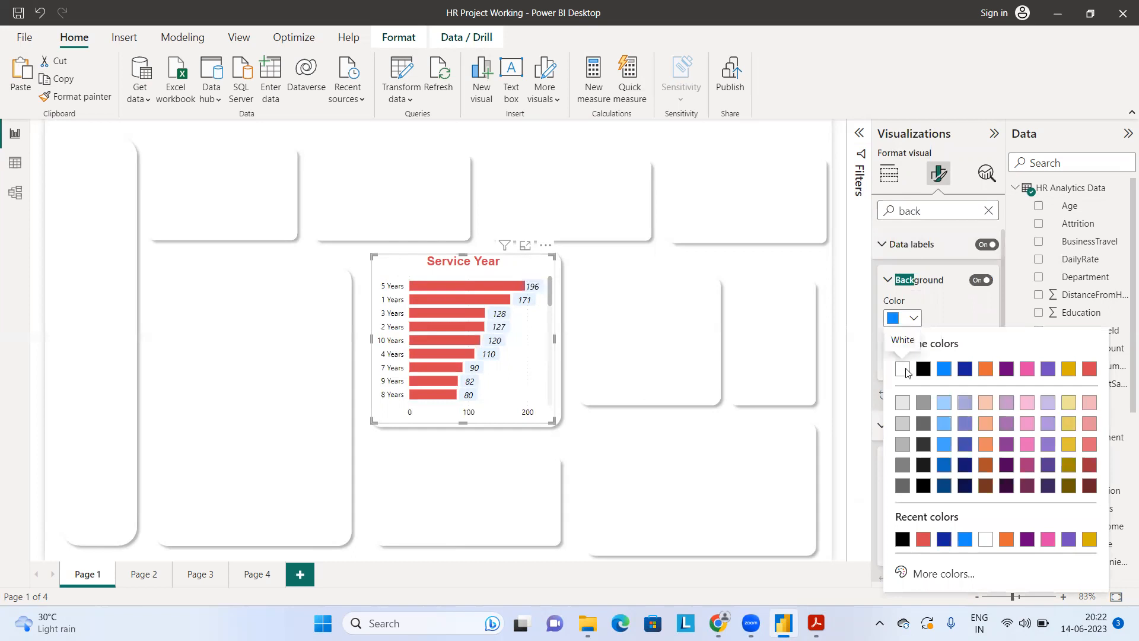
{"action": "left_click", "coordinate": [903, 369]}
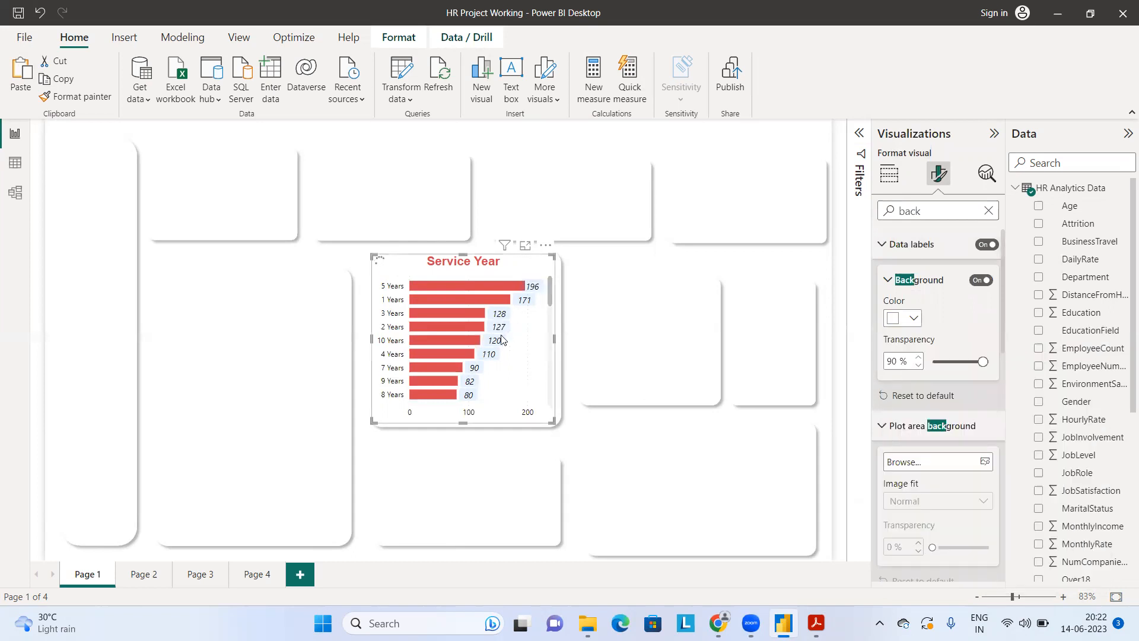
Step: Turn off the Service Year chart's overall background under Effects and deselect the chart
{"action": "scroll", "coordinate": [934, 332], "scroll_direction": "down", "scroll_amount": 2}
{"action": "scroll", "coordinate": [939, 336], "scroll_direction": "down", "scroll_amount": 5}
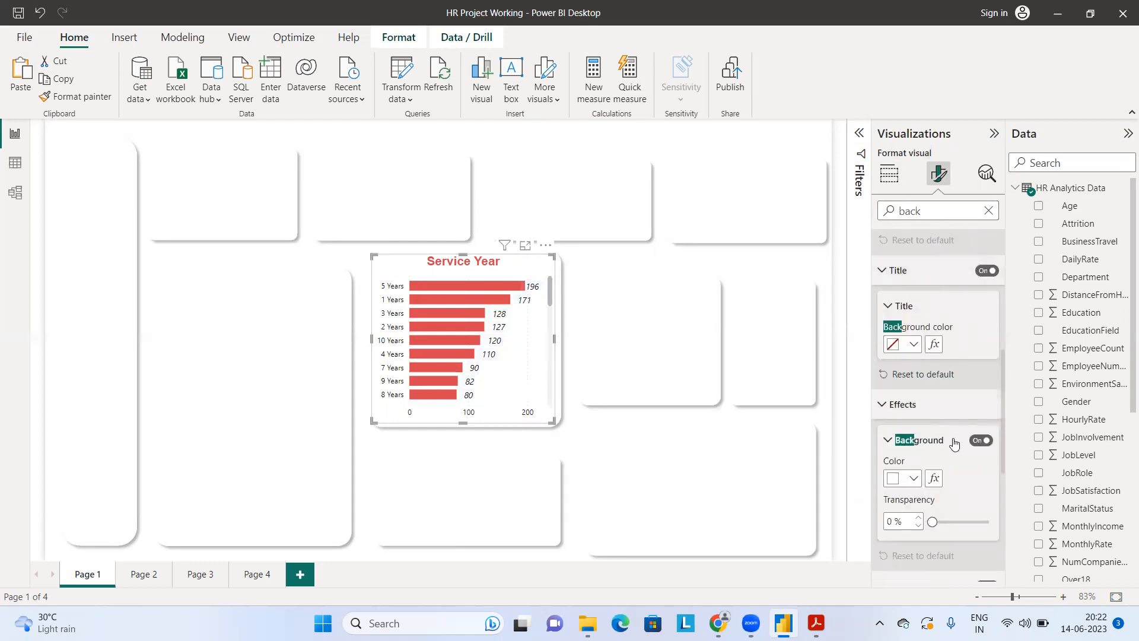
{"action": "scroll", "coordinate": [953, 444], "scroll_direction": "down", "scroll_amount": 2}
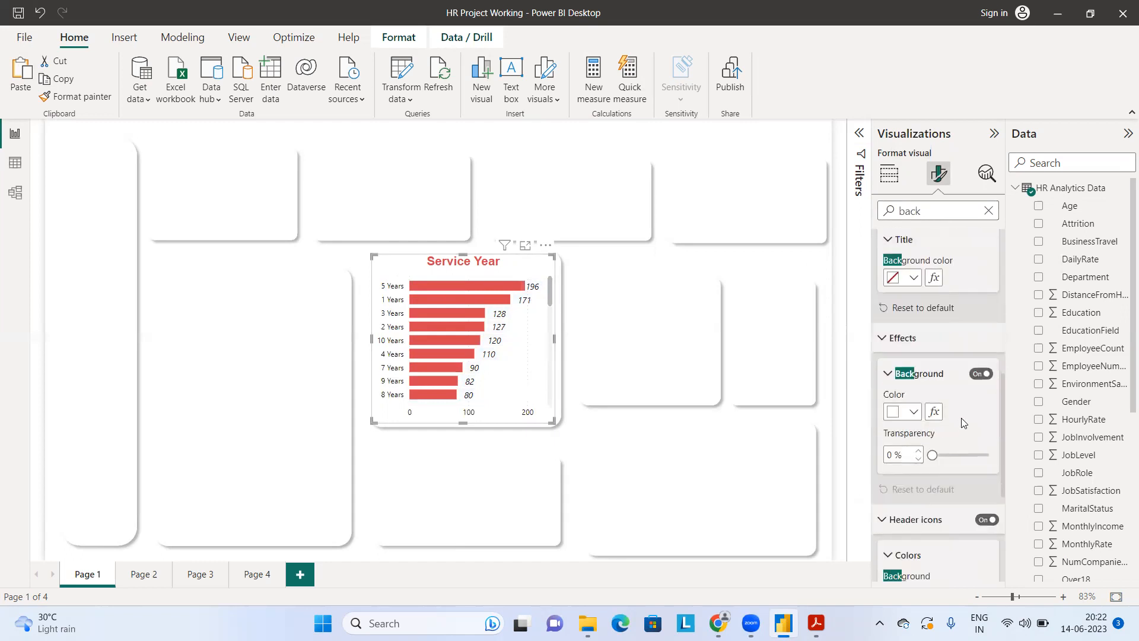
{"action": "left_click", "coordinate": [982, 375]}
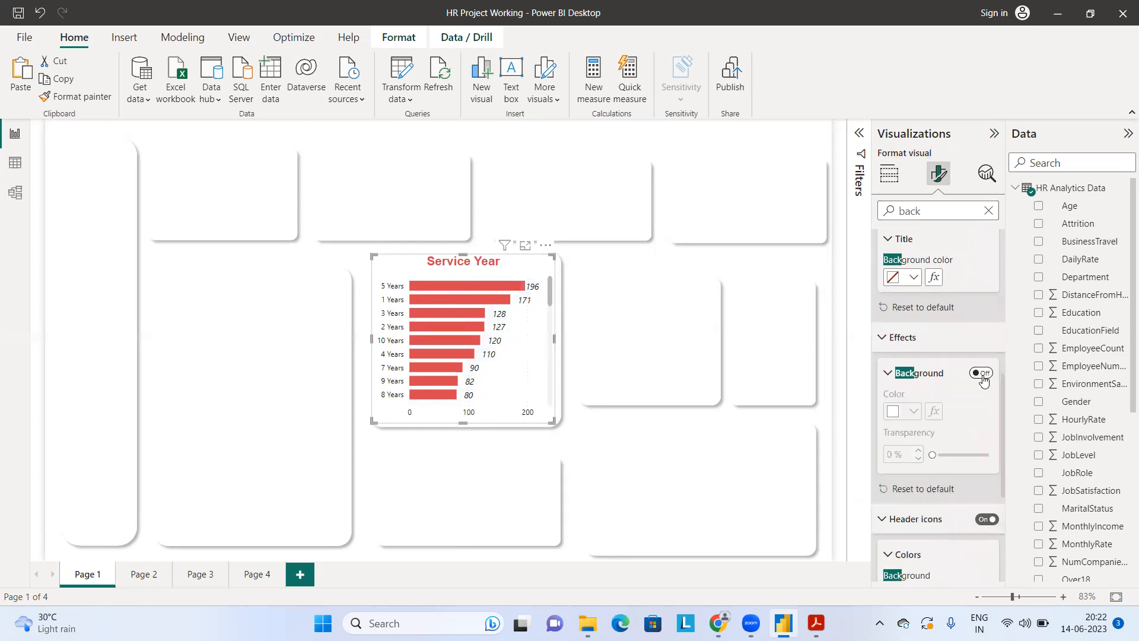
{"action": "left_click", "coordinate": [663, 420]}
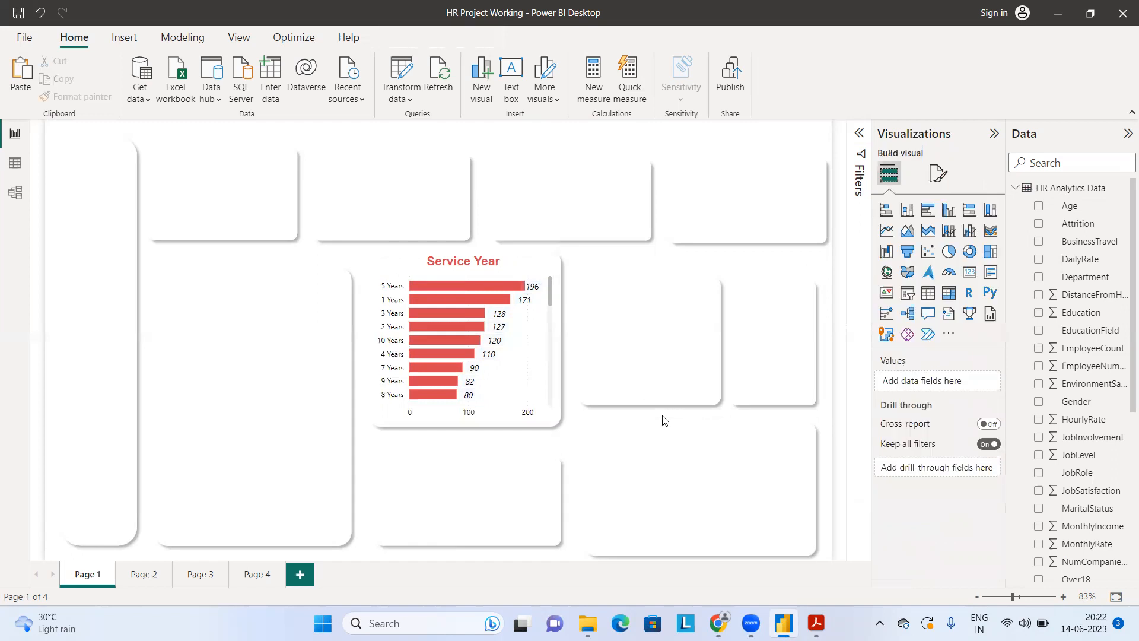
Step: Move the Service Year chart slightly down and to the right within its card and look through its bars
{"action": "left_click", "coordinate": [529, 343]}
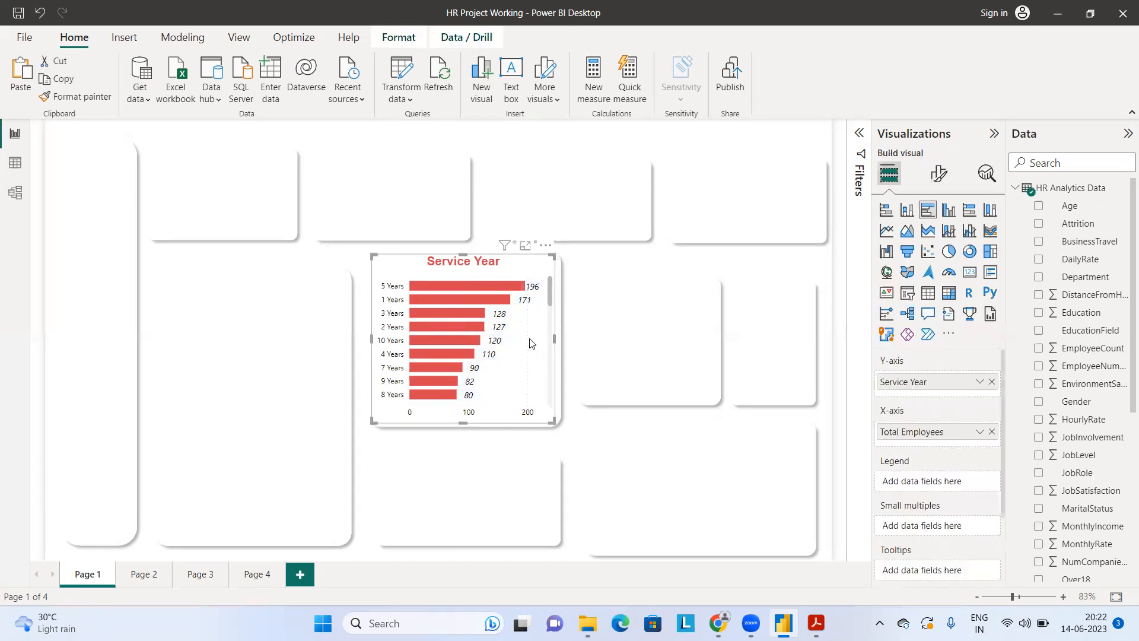
{"action": "left_click_drag", "start_coordinate": [534, 350], "coordinate": [538, 355]}
{"action": "left_click", "coordinate": [795, 258]}
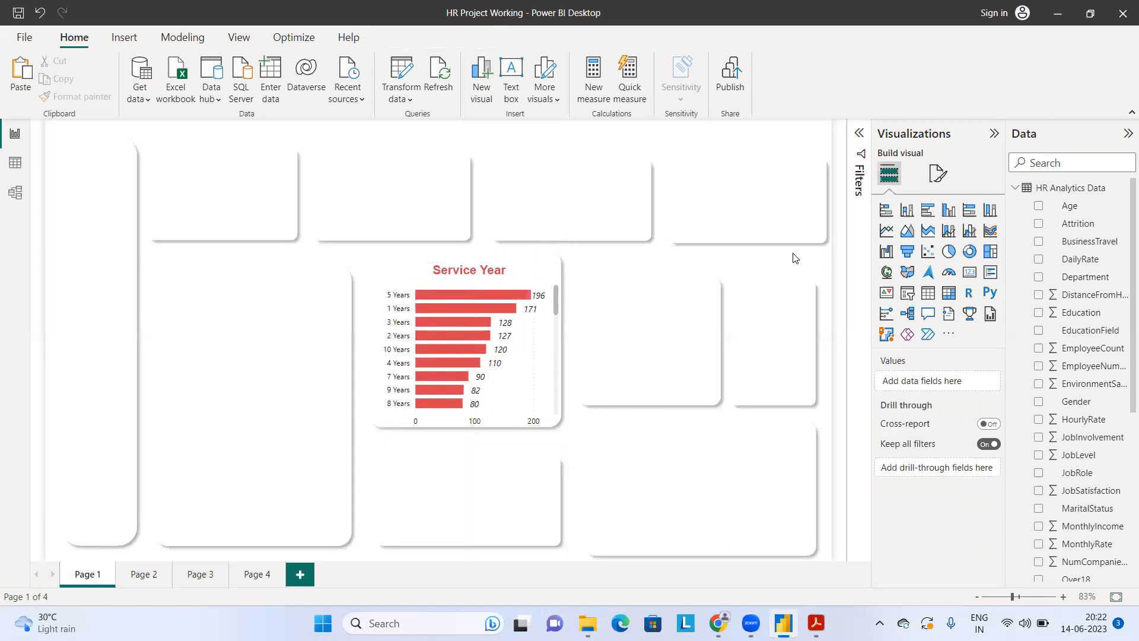
{"action": "scroll", "coordinate": [467, 352], "scroll_direction": "down", "scroll_amount": 5}
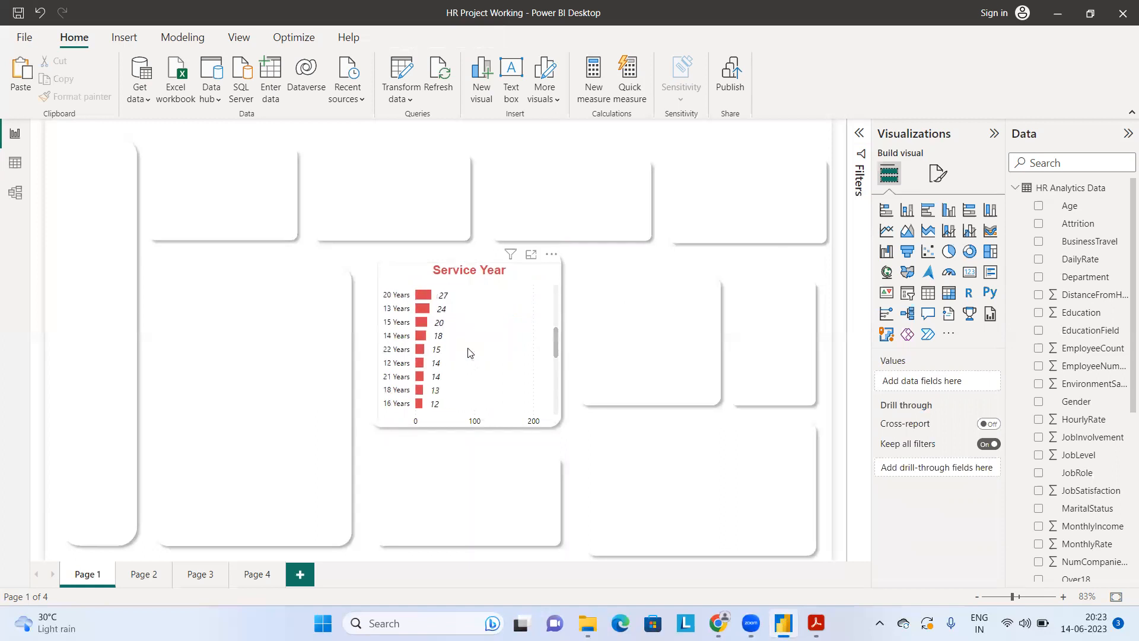
{"action": "scroll", "coordinate": [468, 352], "scroll_direction": "up", "scroll_amount": 5}
{"action": "scroll", "coordinate": [468, 351], "scroll_direction": "down", "scroll_amount": 5}
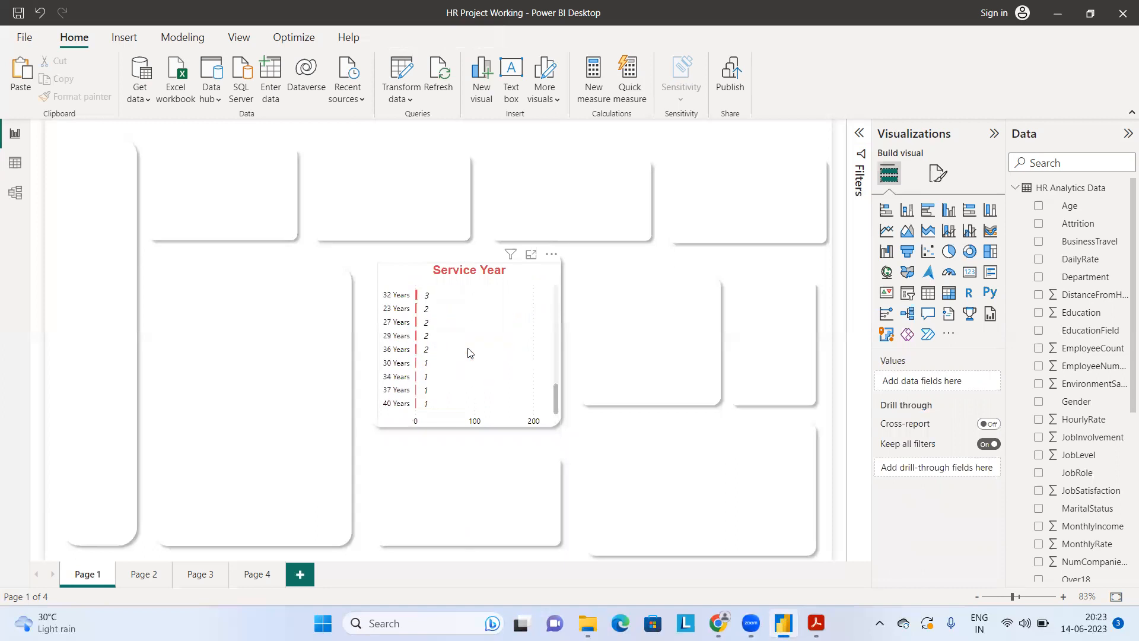
Step: Compare the Service Year chart with the Services years chart in the reference PDF and turn off its X-axis
{"action": "scroll", "coordinate": [468, 352], "scroll_direction": "up", "scroll_amount": 5}
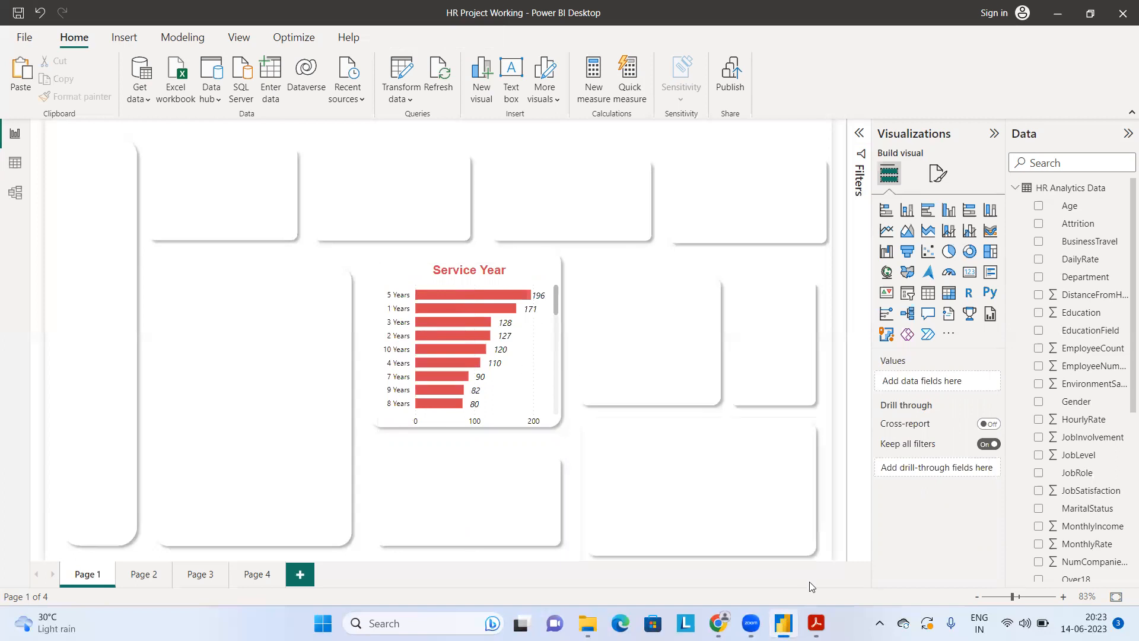
{"action": "left_click", "coordinate": [816, 623]}
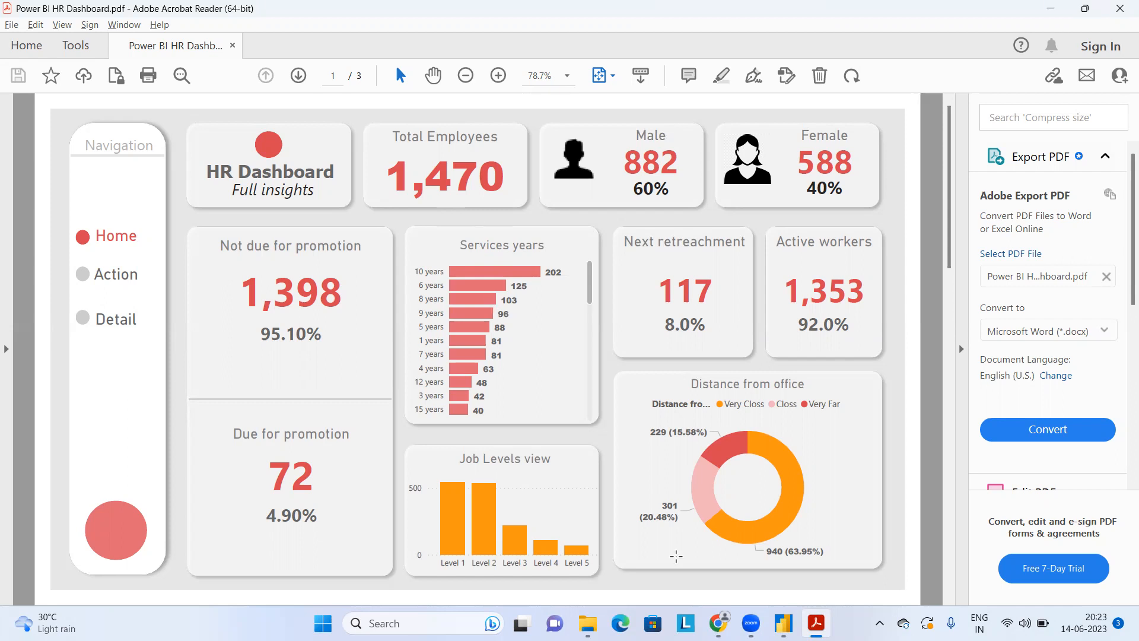
{"action": "left_click", "coordinate": [782, 621]}
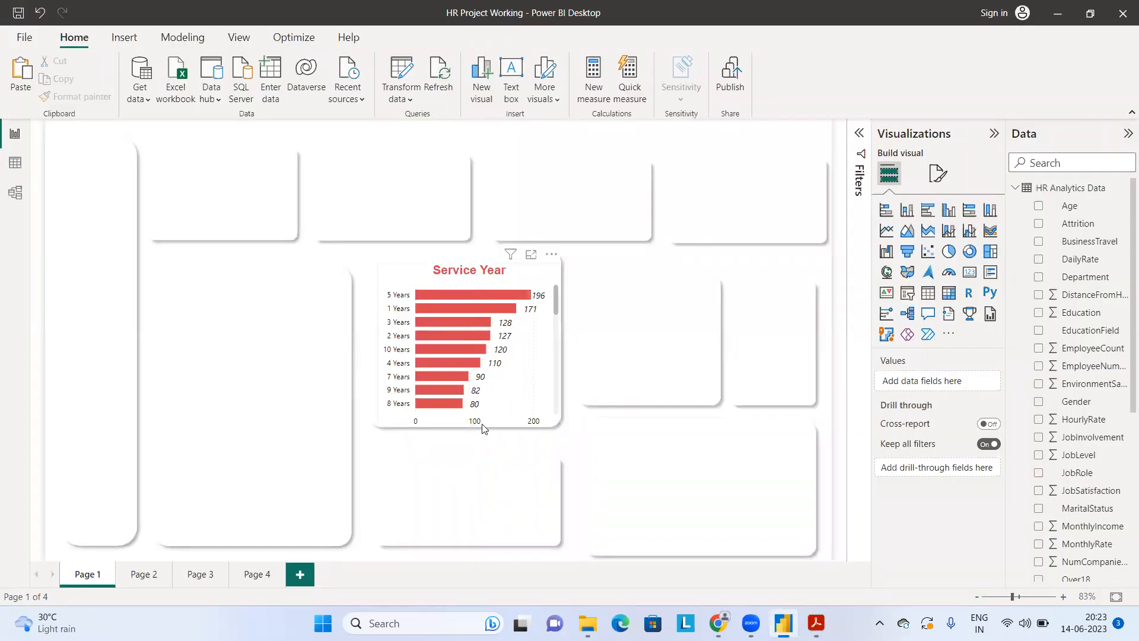
{"action": "left_click", "coordinate": [506, 368]}
{"action": "left_click", "coordinate": [940, 172]}
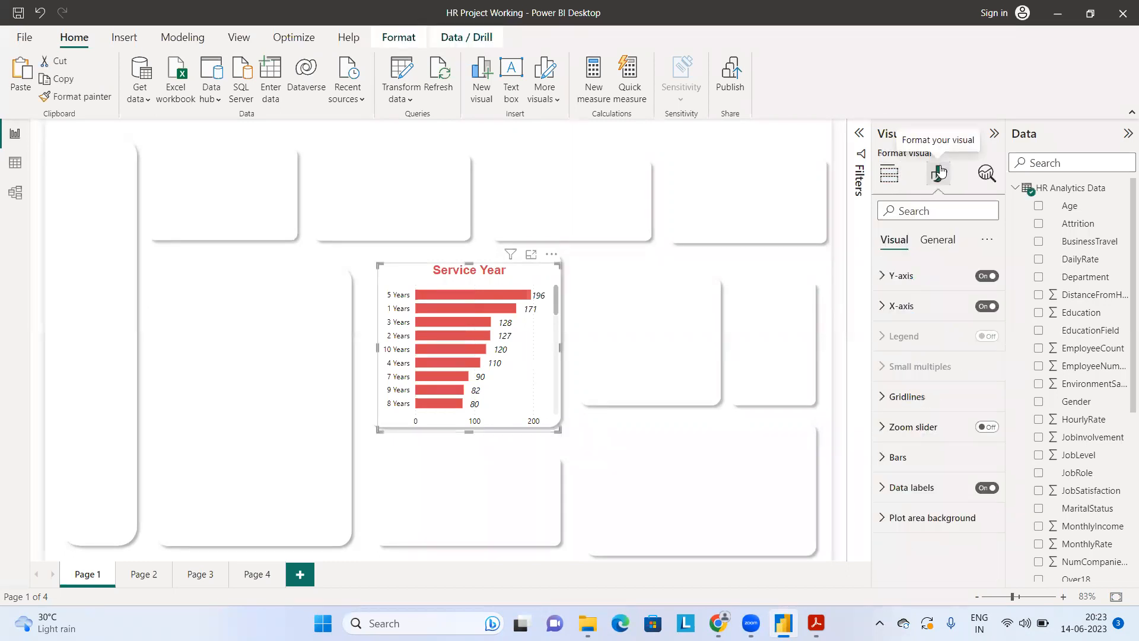
{"action": "left_click", "coordinate": [885, 306]}
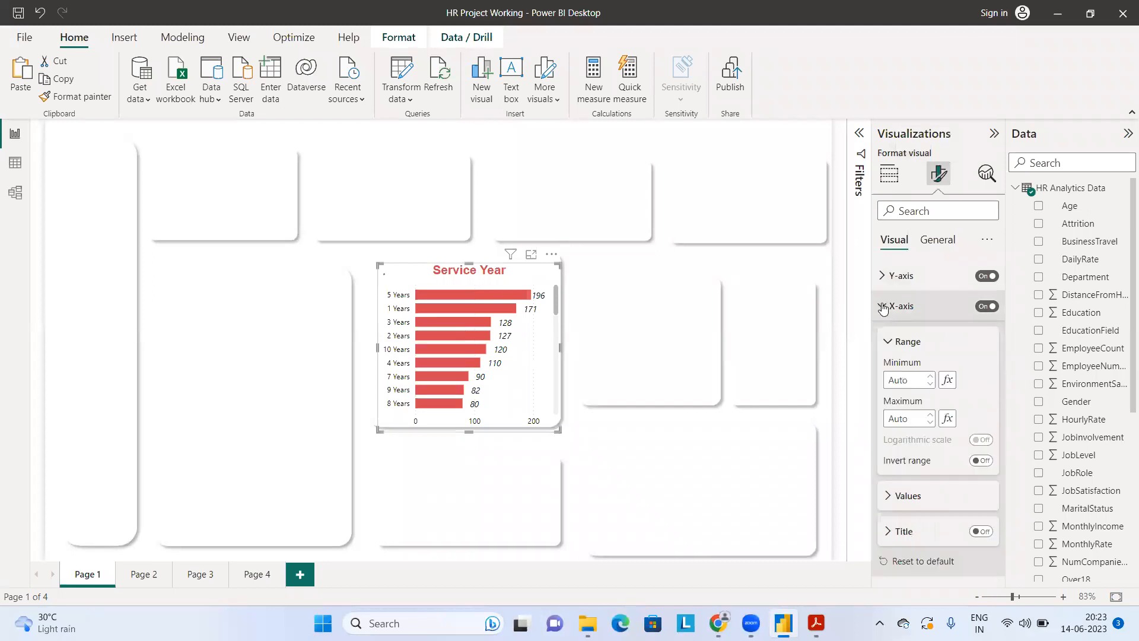
{"action": "left_click", "coordinate": [986, 307]}
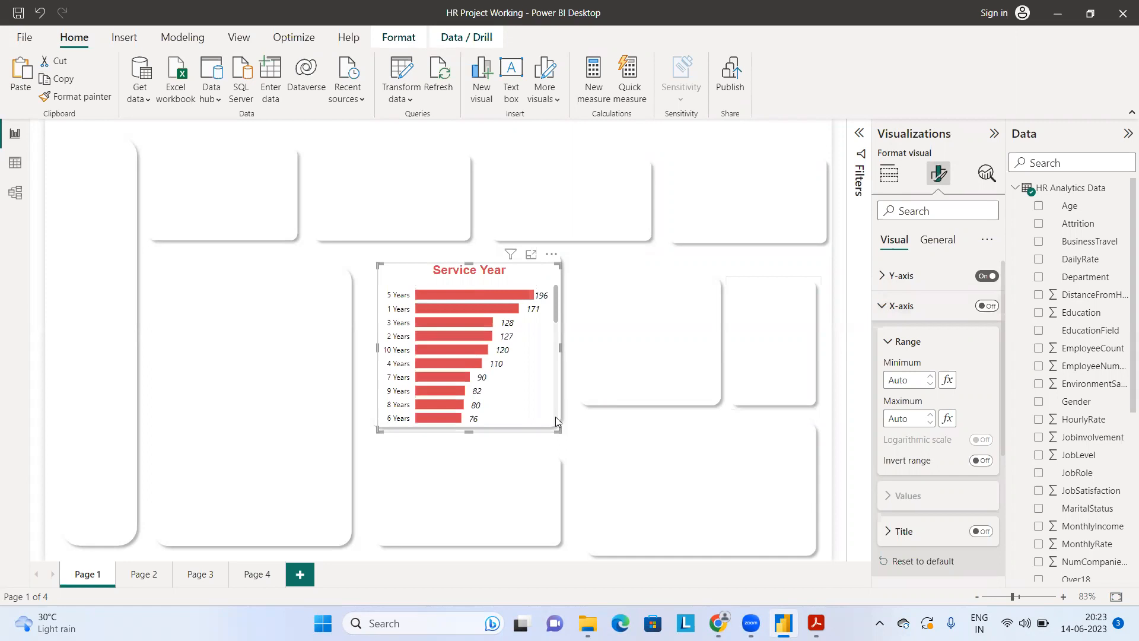
{"action": "left_click", "coordinate": [590, 428]}
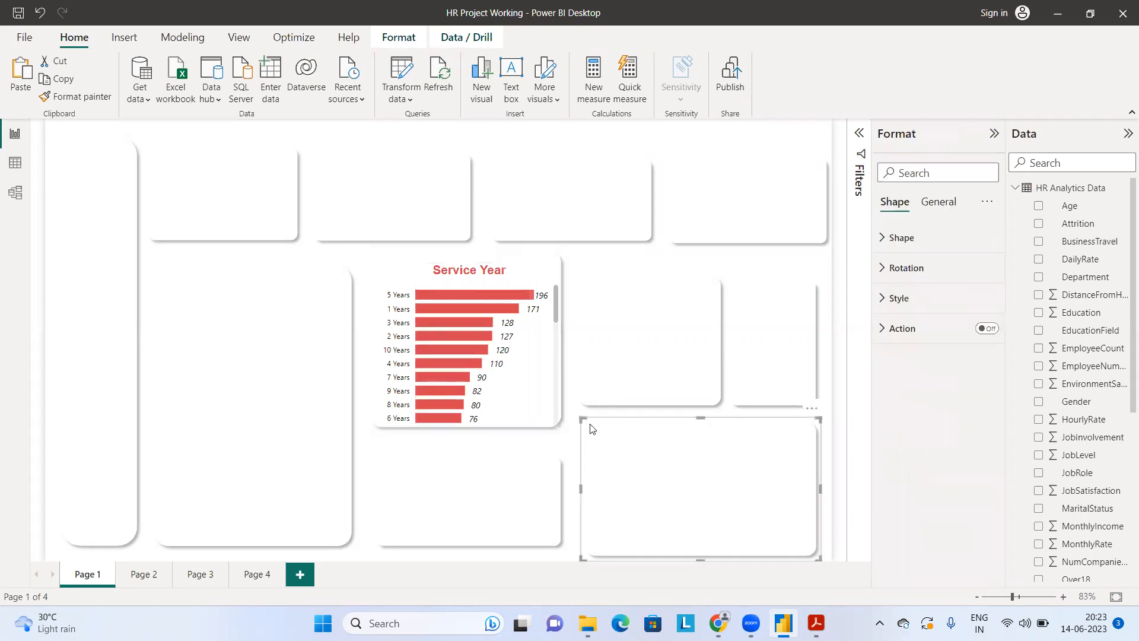
Step: Search the Service Year chart's format settings for "sha" and turn on its shadow
{"action": "left_click", "coordinate": [533, 387]}
{"action": "left_click", "coordinate": [929, 209]}
{"action": "type", "text": "s"}
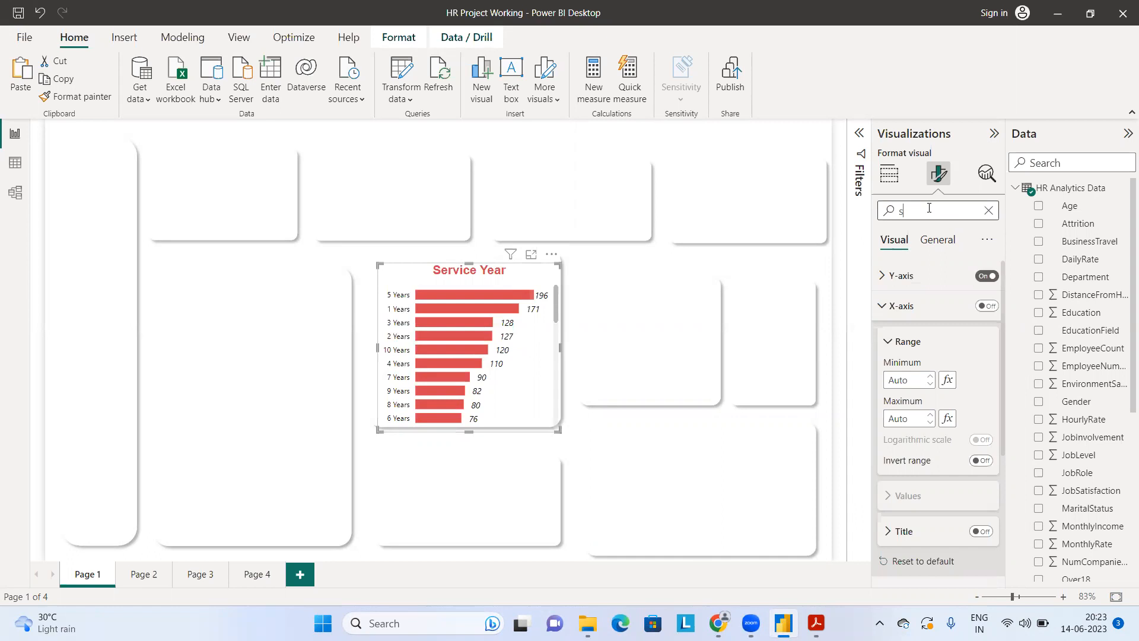
{"action": "type", "text": "ha"}
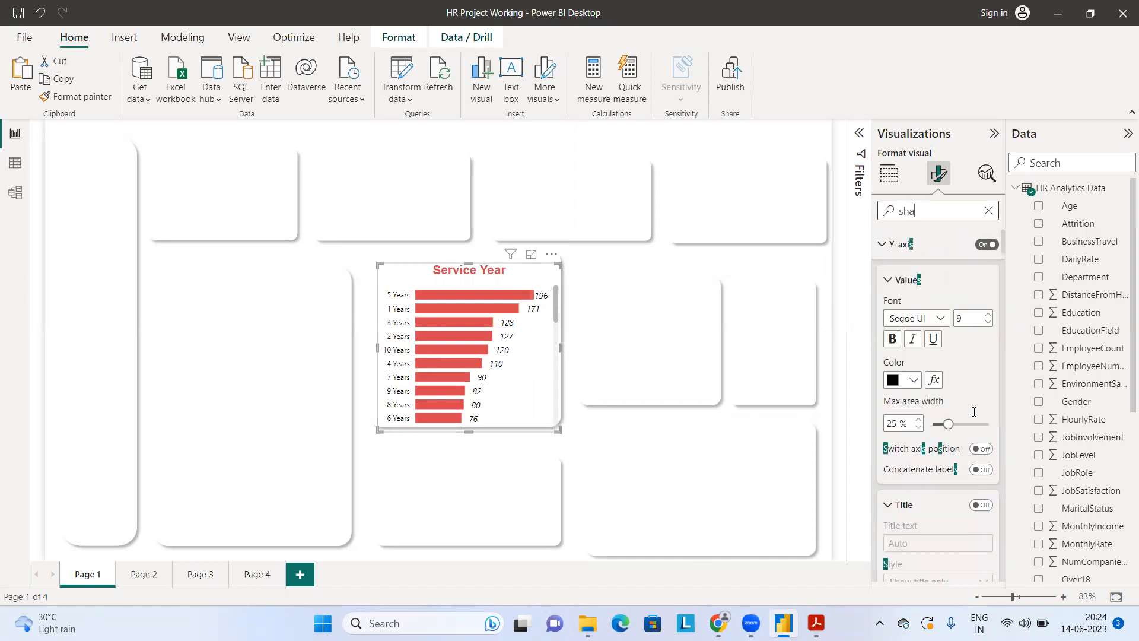
{"action": "left_click", "coordinate": [980, 281]}
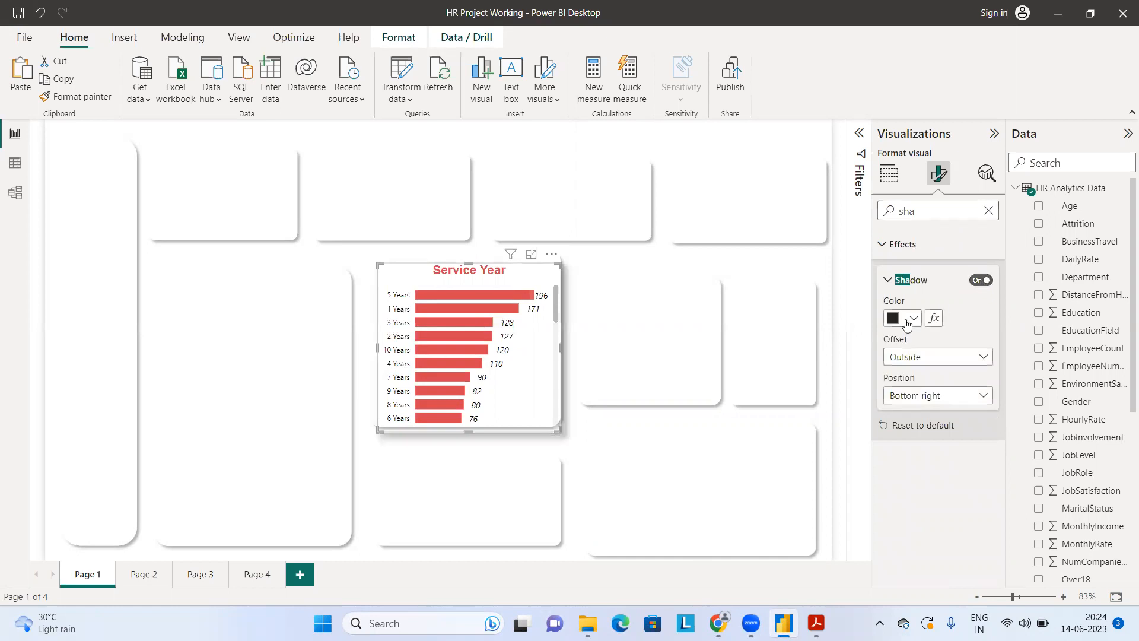
Step: Set the Service Year chart's shadow color to the red #D64550 and deselect the chart
{"action": "left_click", "coordinate": [903, 325]}
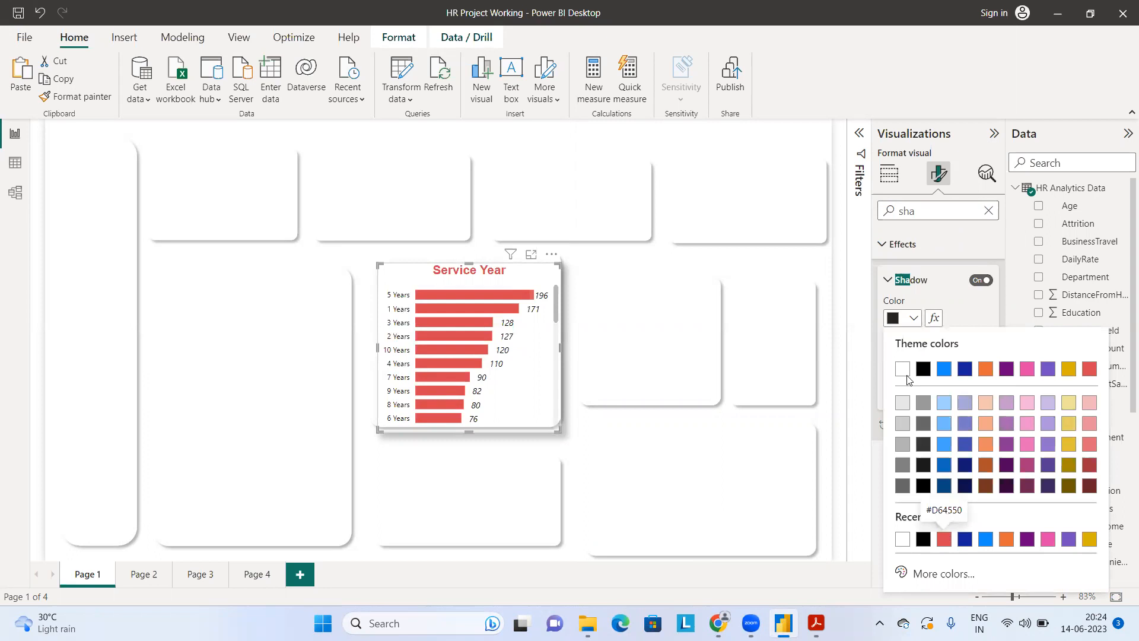
{"action": "left_click", "coordinate": [942, 539]}
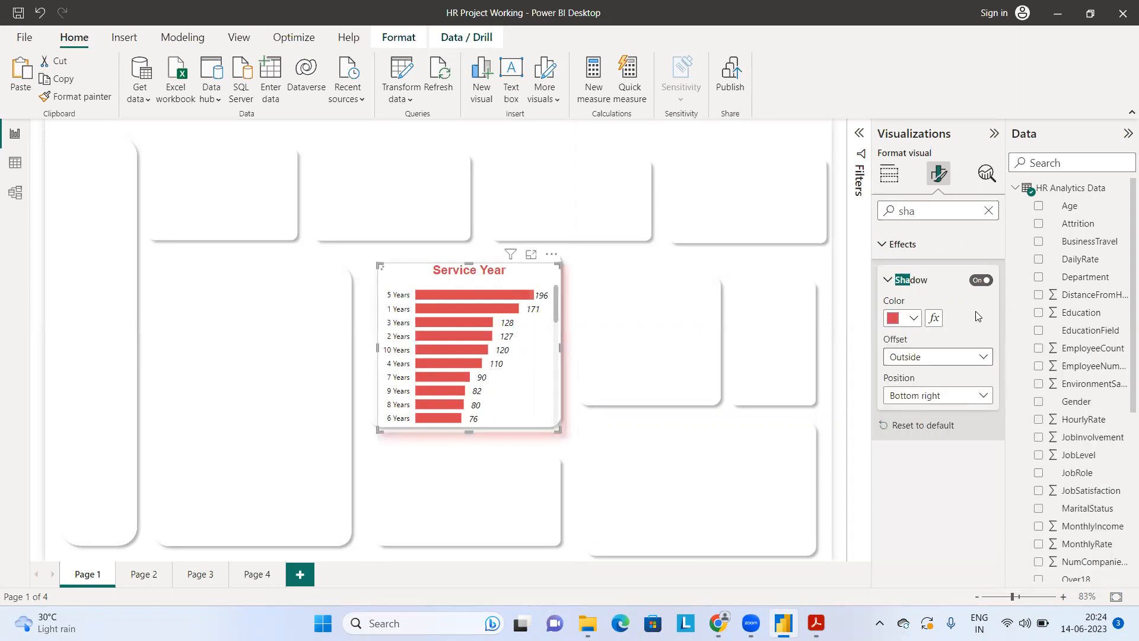
{"action": "left_click", "coordinate": [813, 273]}
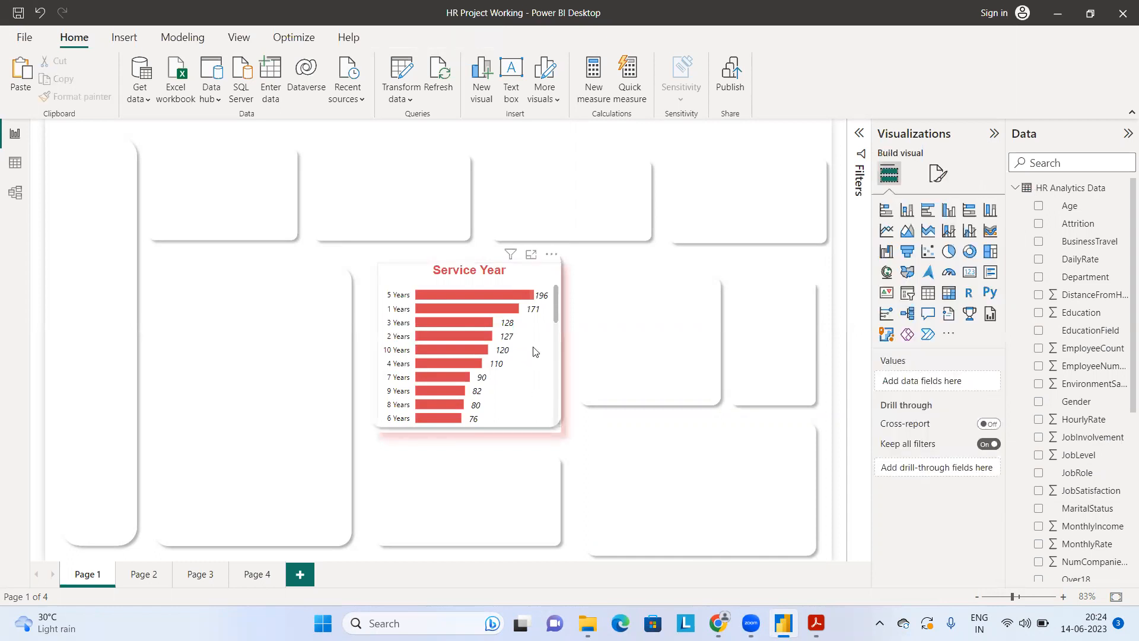
Step: Shrink the Service Year chart slightly to sit inside its card and set its shadow color to White, 10% darker
{"action": "left_click", "coordinate": [536, 389]}
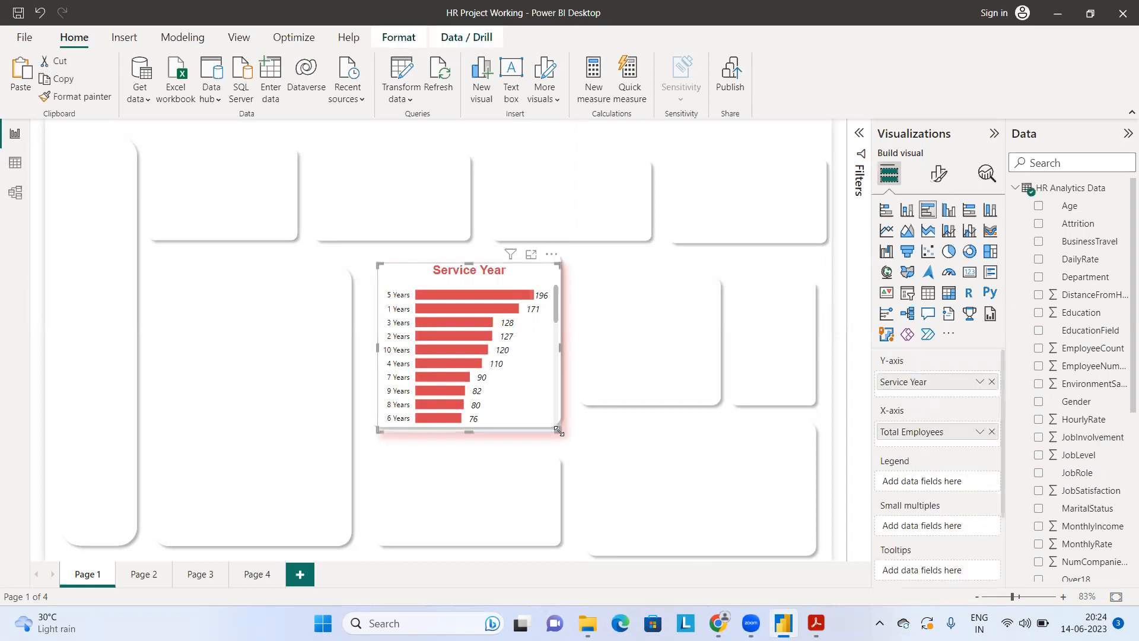
{"action": "mouse_move", "coordinate": [558, 428]}
{"action": "left_mouse_down"}
{"action": "mouse_move", "coordinate": [564, 444]}
{"action": "mouse_move", "coordinate": [554, 418]}
{"action": "left_mouse_up"}
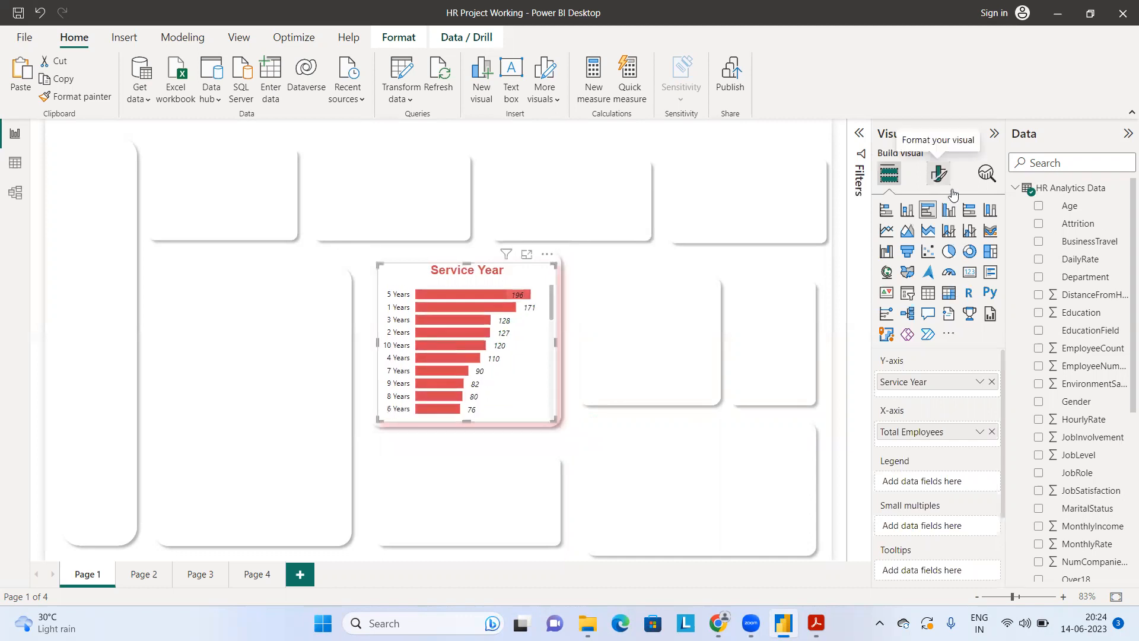
{"action": "left_click", "coordinate": [937, 173]}
{"action": "left_click", "coordinate": [929, 212]}
{"action": "type", "text": "sha"}
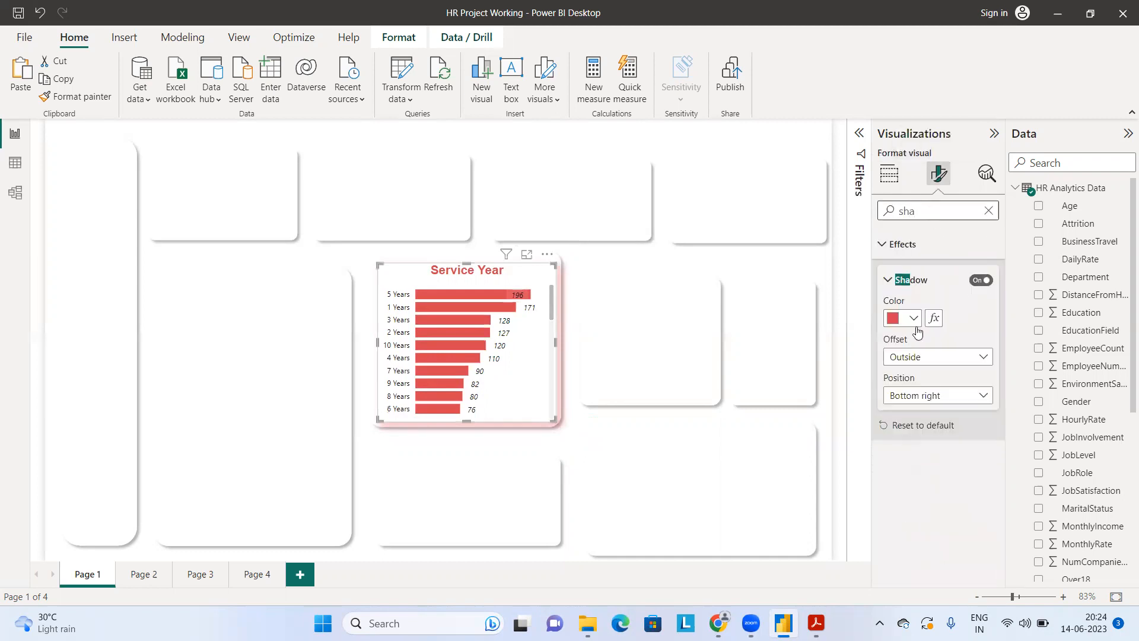
{"action": "left_click", "coordinate": [913, 320]}
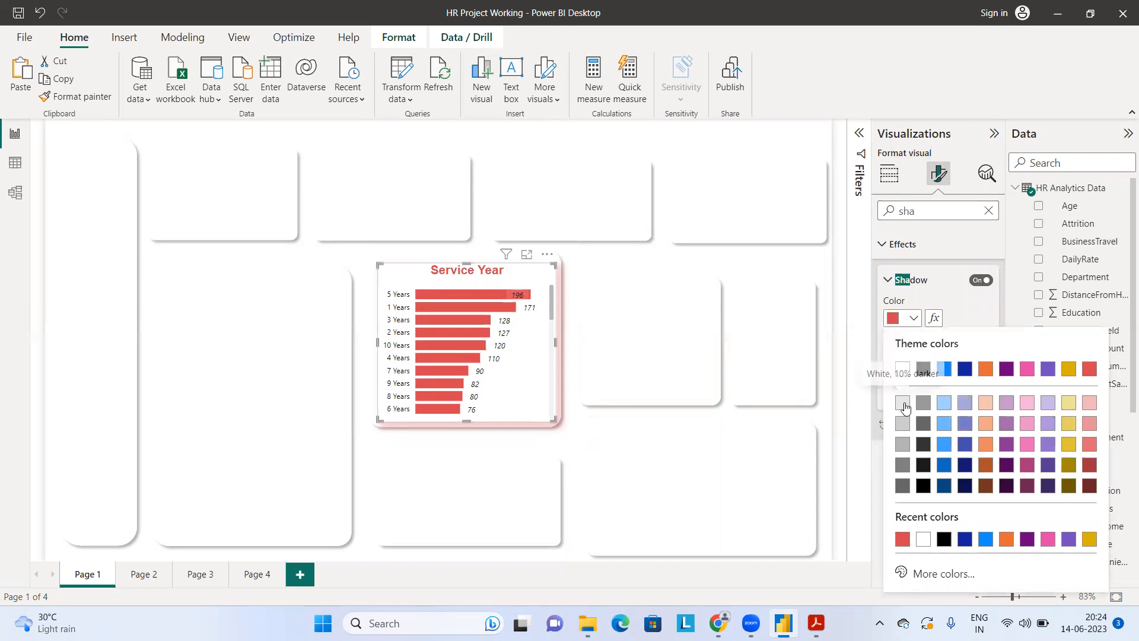
{"action": "left_click", "coordinate": [902, 402]}
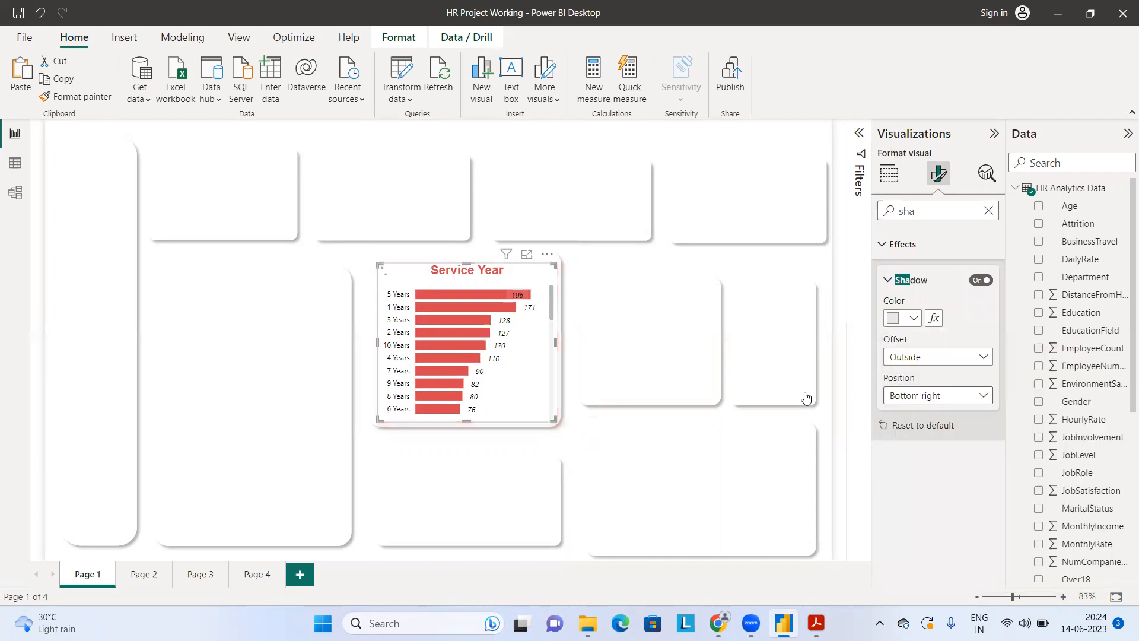
{"action": "left_click", "coordinate": [834, 428]}
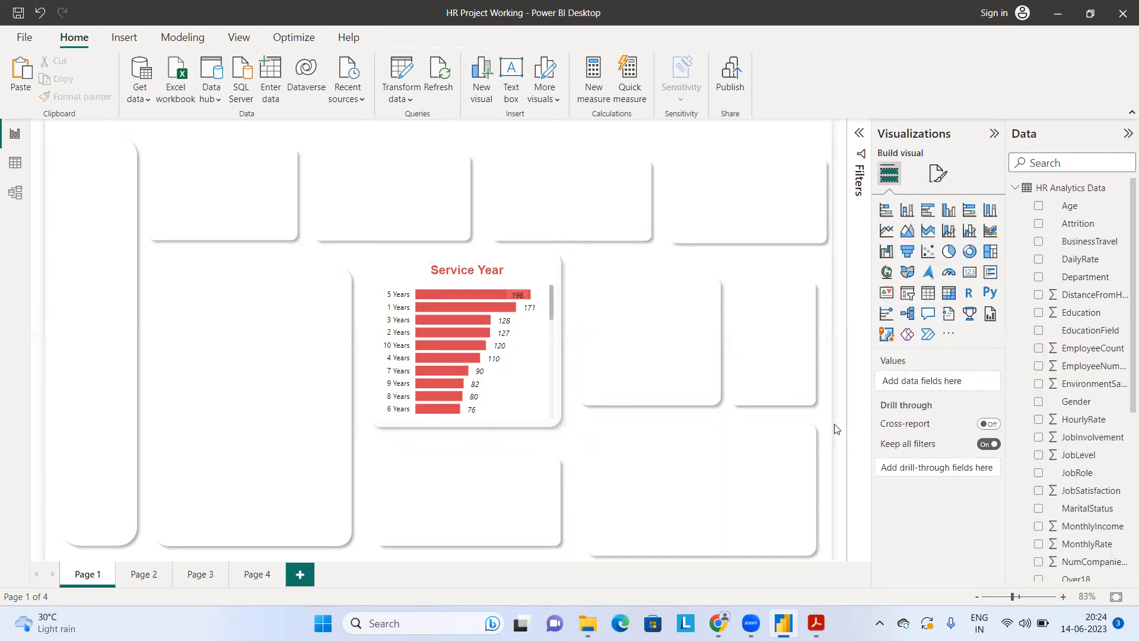
Step: Insert a text box on Page 1 containing the text "HR Project"
{"action": "left_click", "coordinate": [355, 199]}
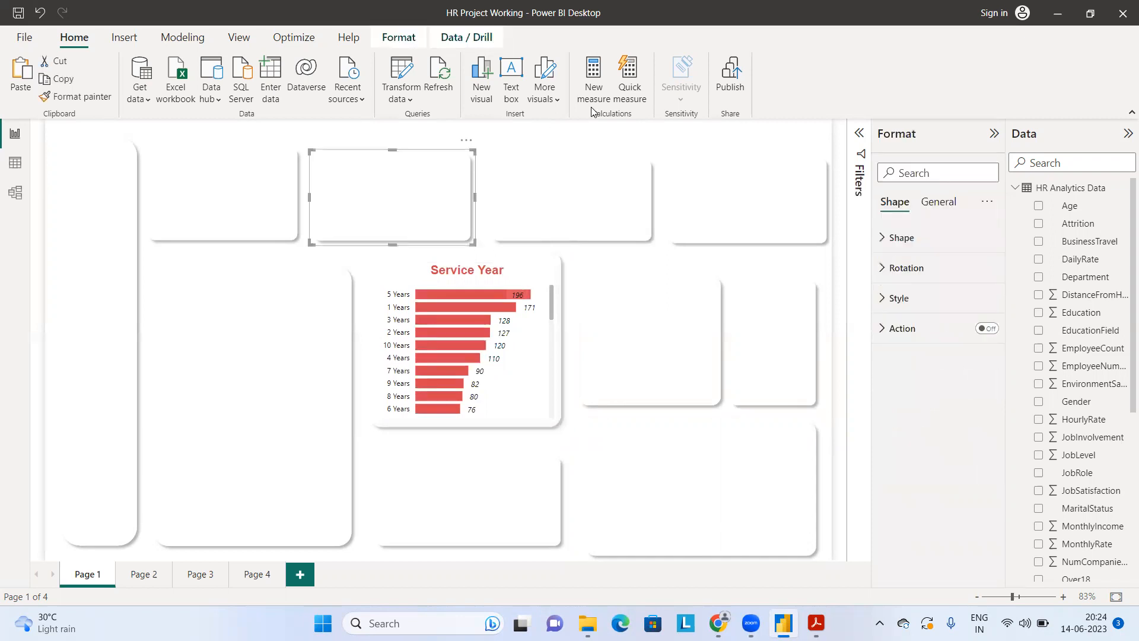
{"action": "left_click", "coordinate": [510, 72]}
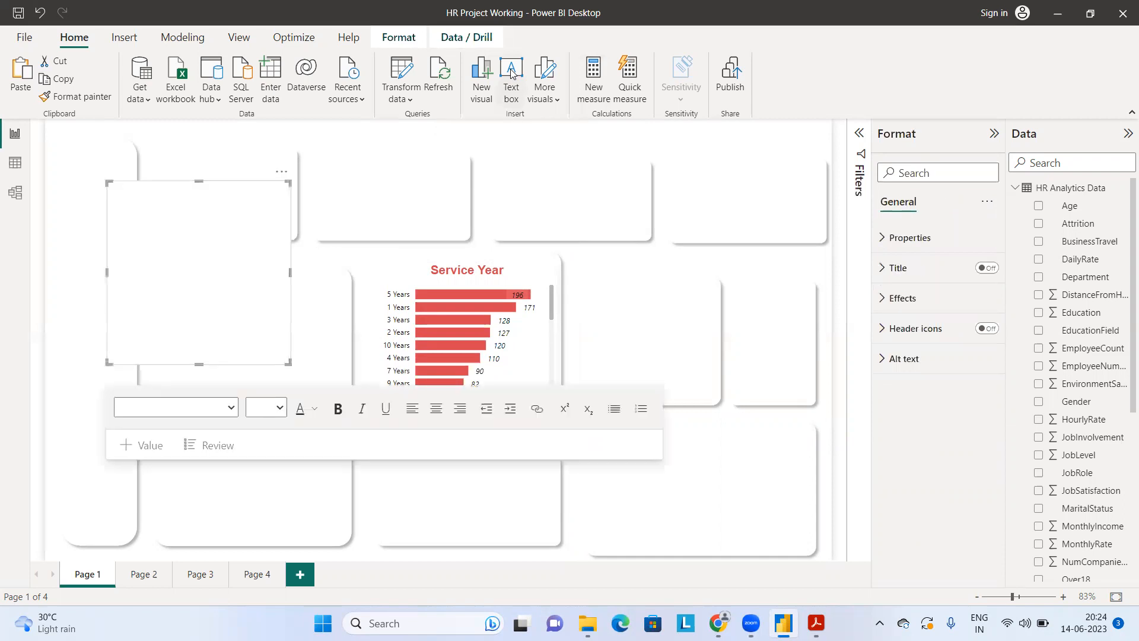
{"action": "left_click", "coordinate": [159, 236]}
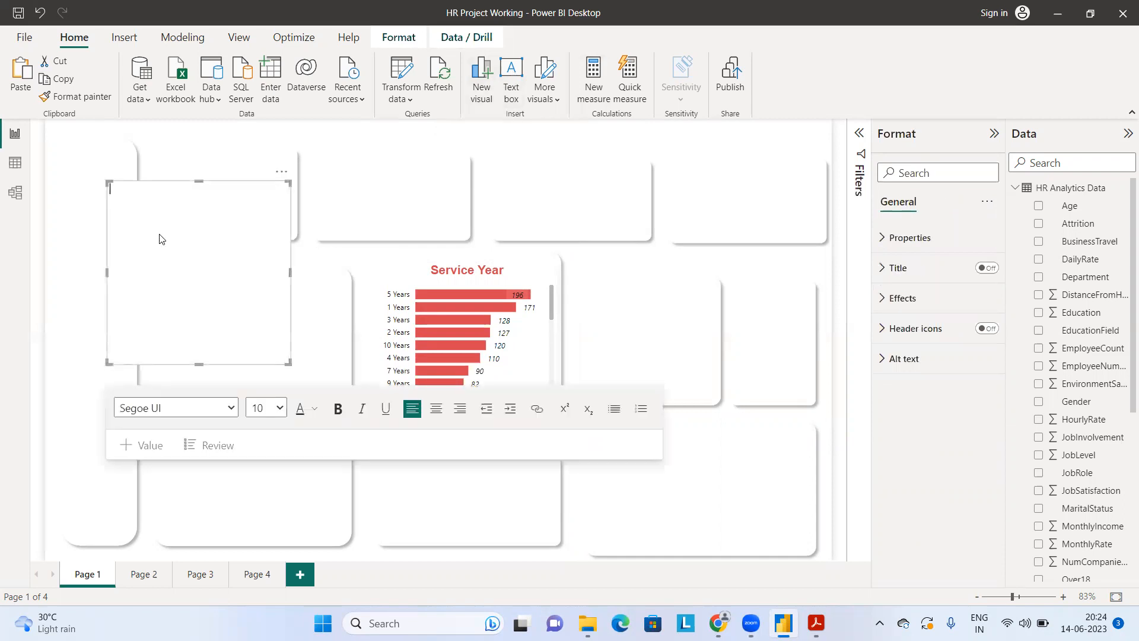
{"action": "type", "text": "HR Projevct"}
Step: Format the "HR Project" text as Arial, size 20, bold, italic and red
{"action": "key", "text": "ctrl+a"}
{"action": "left_click", "coordinate": [186, 411]}
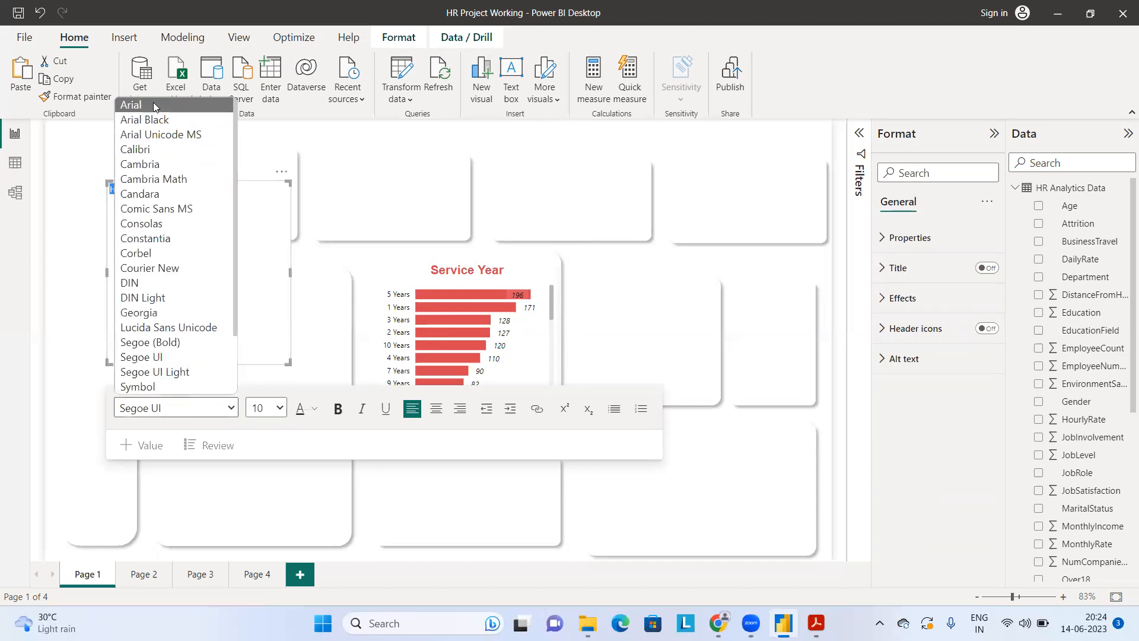
{"action": "left_click", "coordinate": [153, 105]}
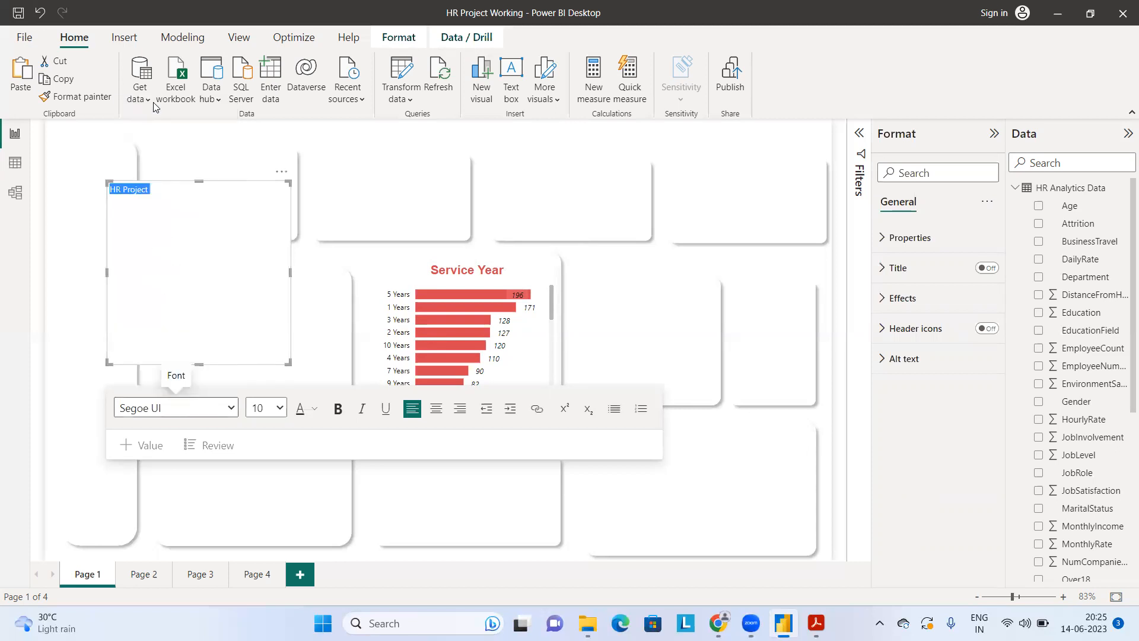
{"action": "left_click", "coordinate": [336, 409]}
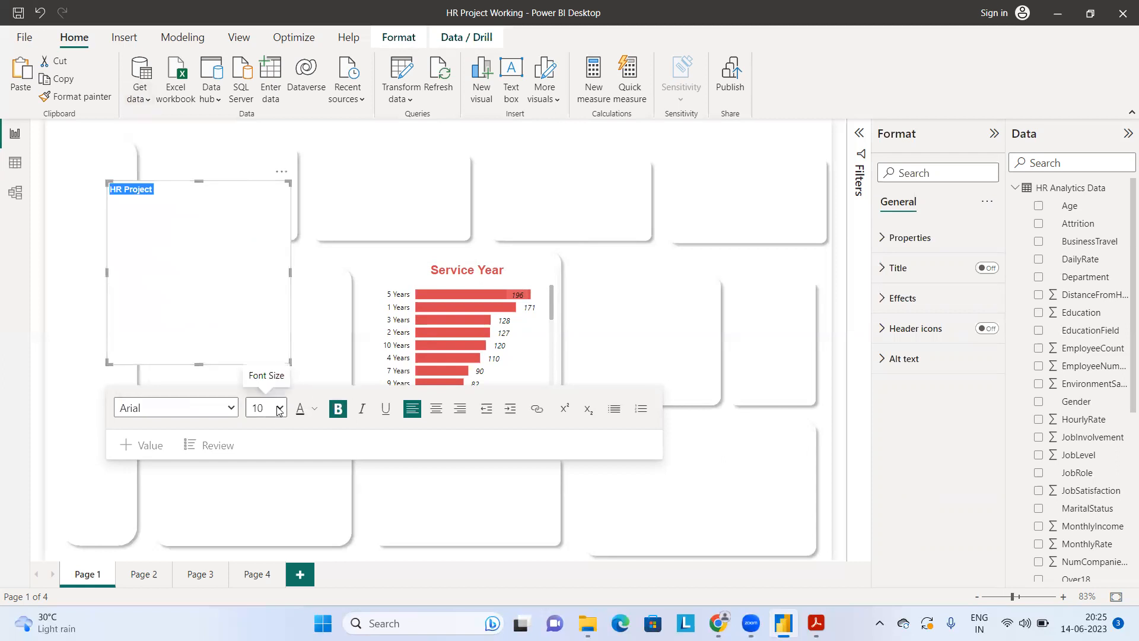
{"action": "left_click", "coordinate": [279, 409]}
{"action": "left_click", "coordinate": [257, 238]}
{"action": "left_click", "coordinate": [362, 409]}
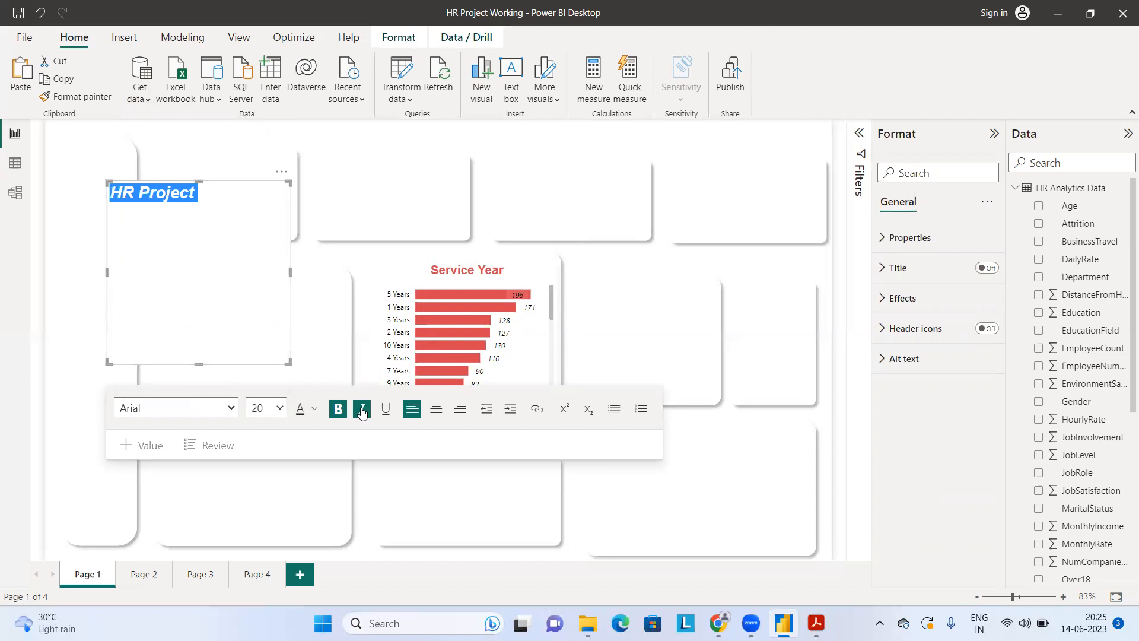
{"action": "left_click", "coordinate": [315, 408]}
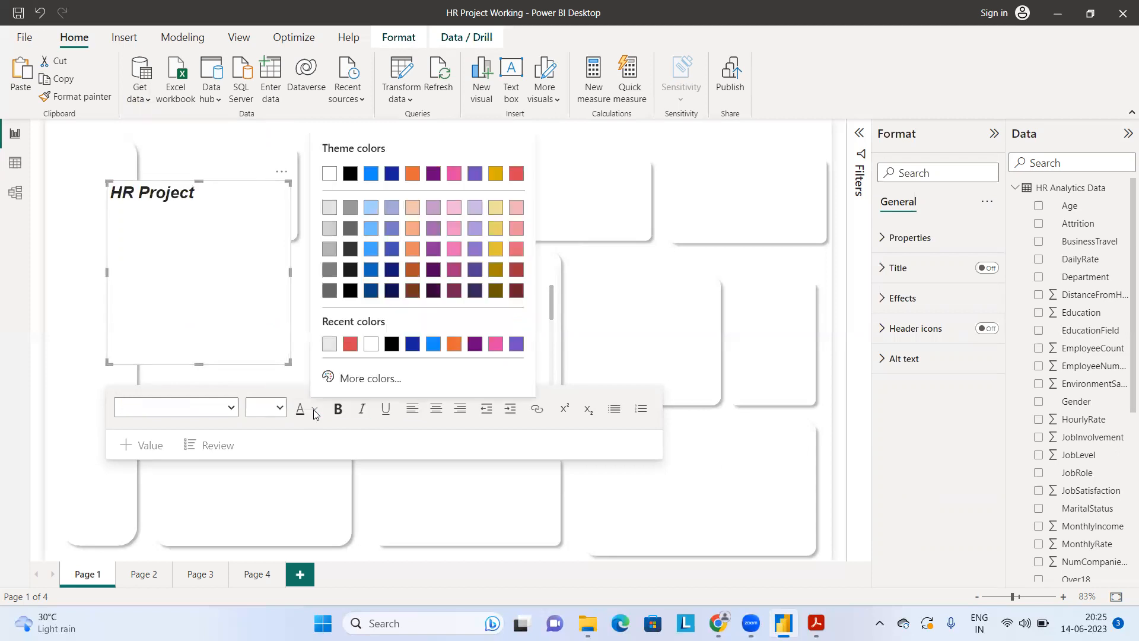
{"action": "left_click", "coordinate": [350, 347]}
Step: Shrink the "HR Project" text box, move it into the first card of the top row and turn off its background
{"action": "left_click_drag", "start_coordinate": [290, 363], "coordinate": [228, 238]}
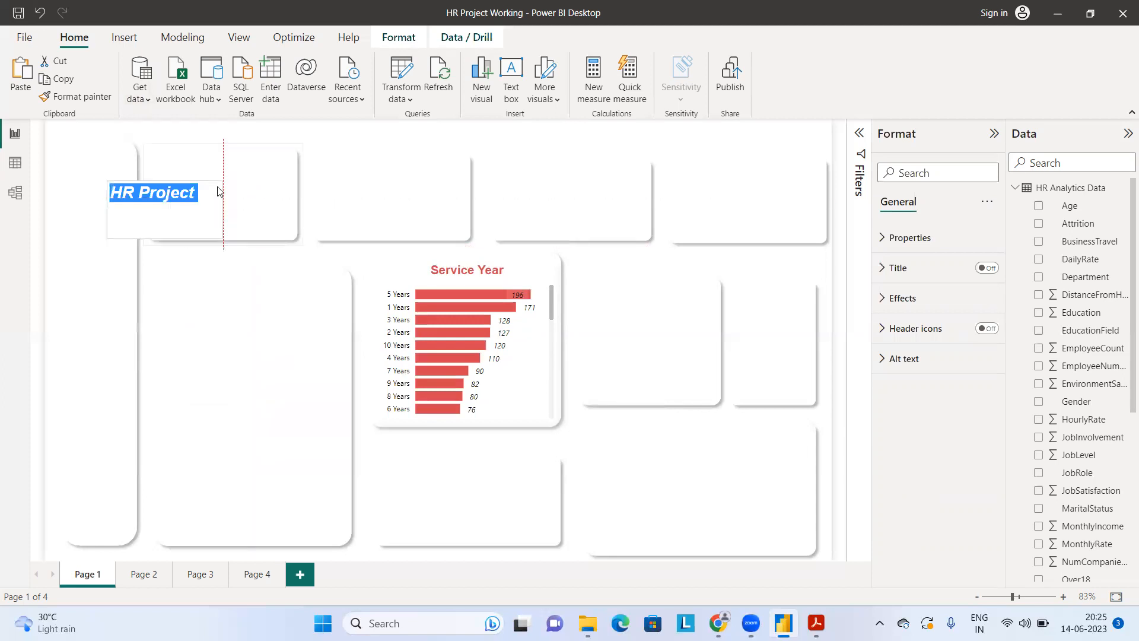
{"action": "left_click_drag", "start_coordinate": [221, 178], "coordinate": [266, 175]}
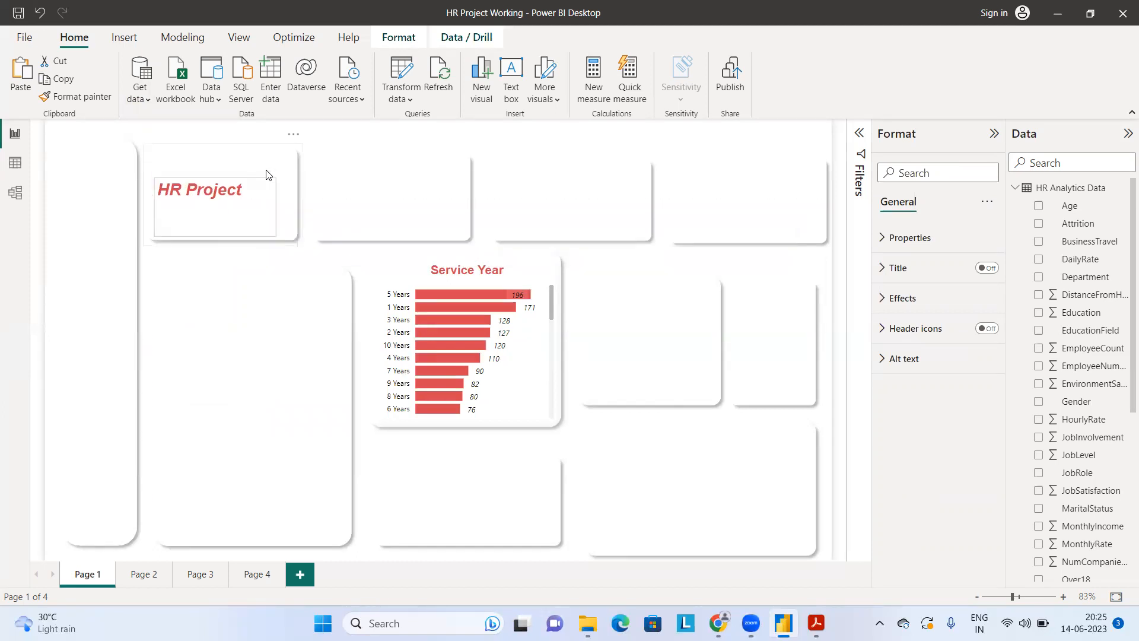
{"action": "left_click", "coordinate": [266, 175]}
{"action": "left_click", "coordinate": [926, 171]}
{"action": "type", "text": "Back"}
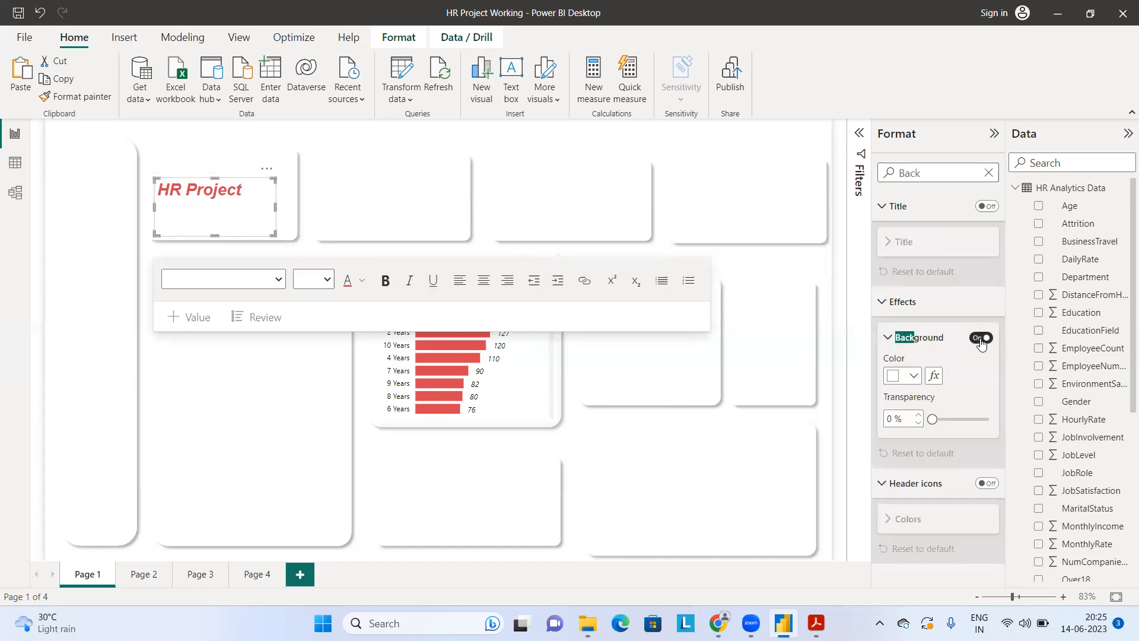
{"action": "left_click", "coordinate": [981, 338]}
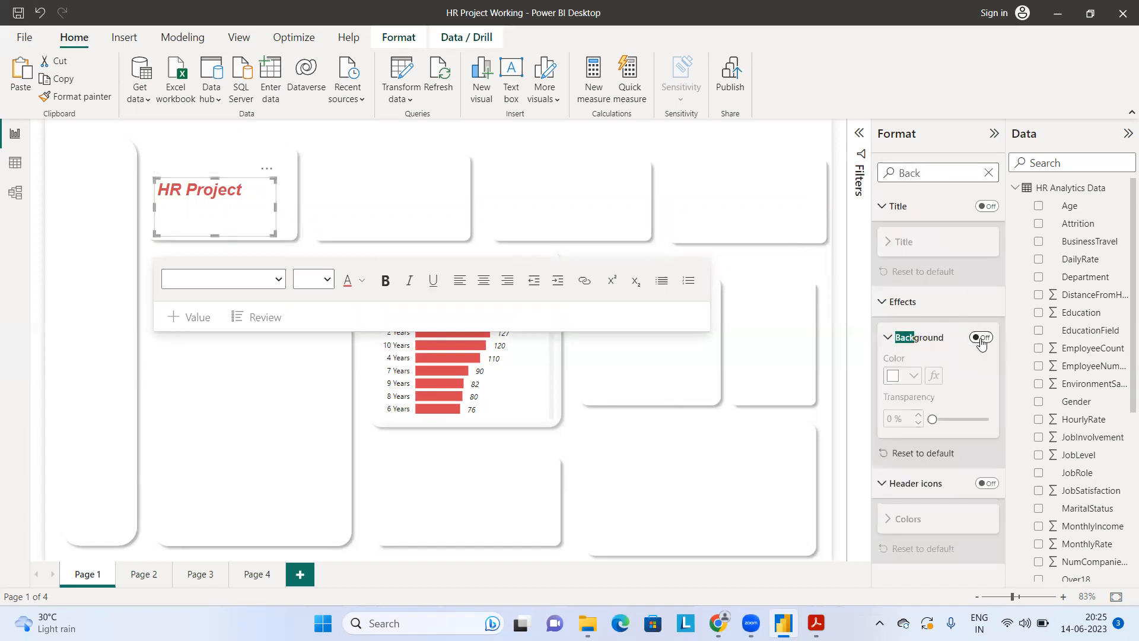
{"action": "left_click", "coordinate": [374, 218]}
Step: Widen the title text box slightly and replace "Project" so that the title reads "HR DASHBOARD"
{"action": "left_click", "coordinate": [269, 233]}
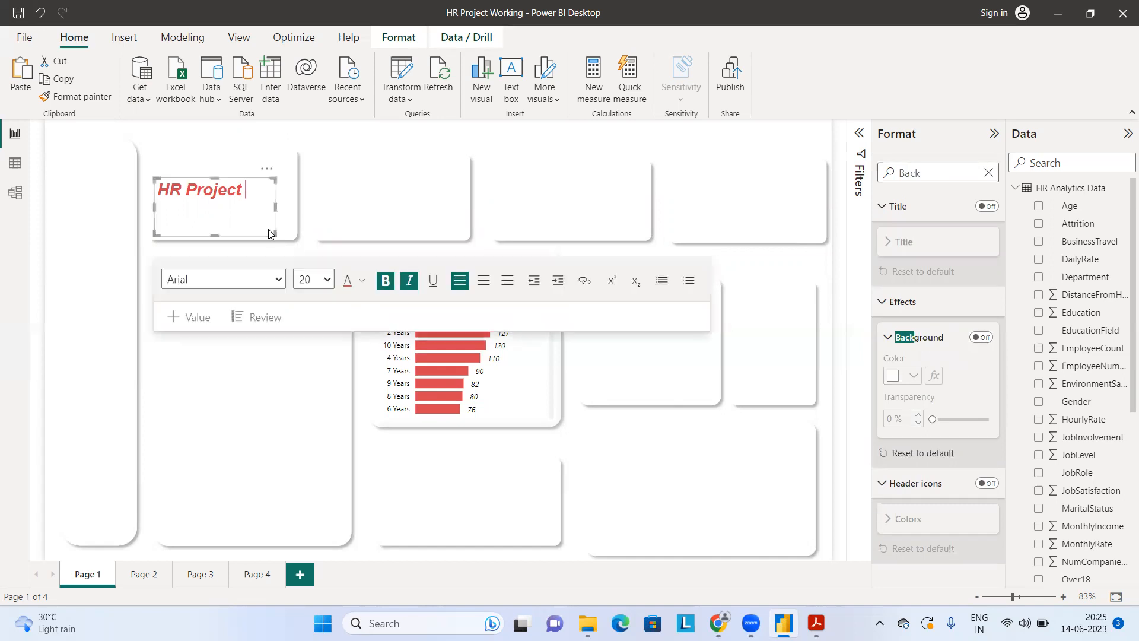
{"action": "left_click_drag", "start_coordinate": [275, 232], "coordinate": [288, 213]}
{"action": "left_click", "coordinate": [270, 195]}
{"action": "key", "text": "BackSpace"}
{"action": "key", "text": "BackSpace"}
{"action": "key", "text": "BackSpace"}
{"action": "key", "text": "BackSpace"}
{"action": "key", "text": "BackSpace"}
{"action": "key", "text": "BackSpace"}
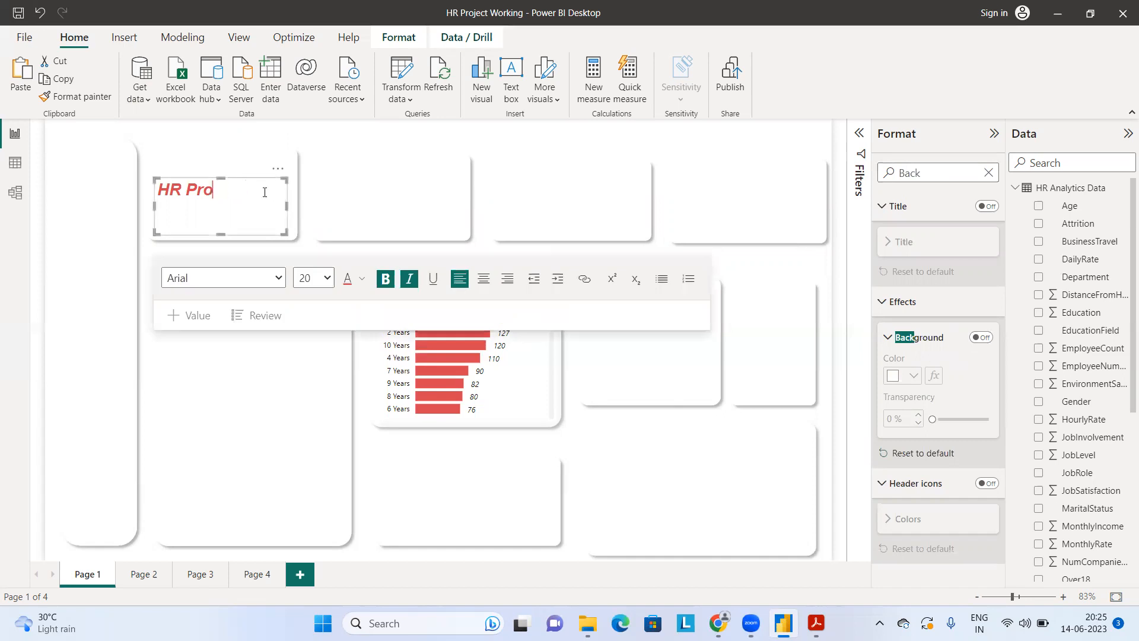
{"action": "type", "text": "R"}
{"action": "key", "text": "BackSpace"}
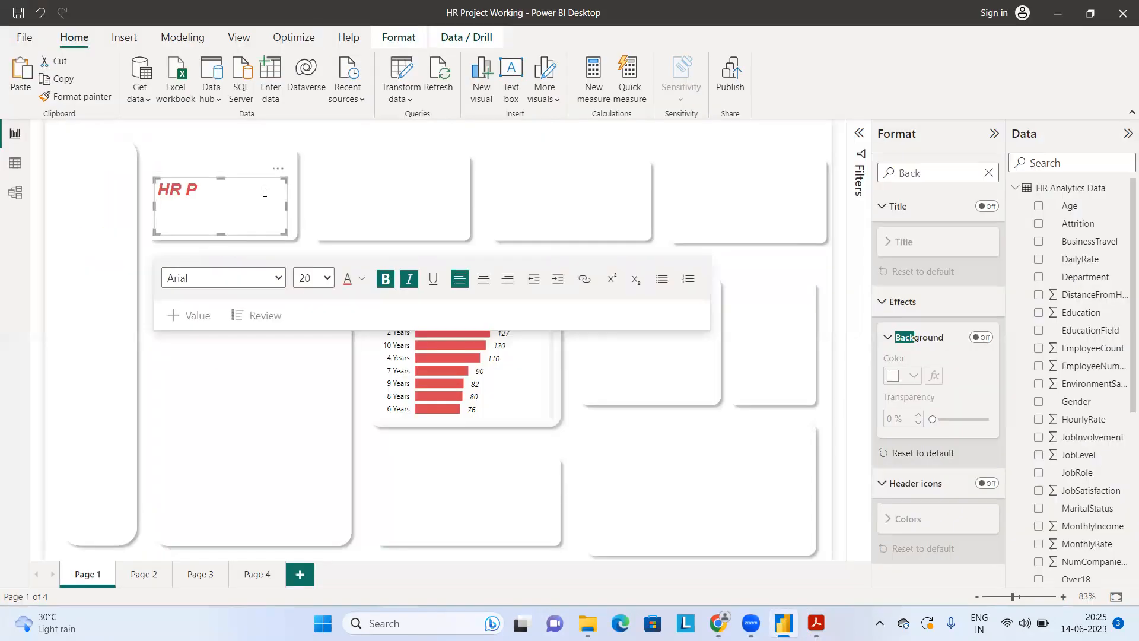
{"action": "key", "text": "BackSpace"}
{"action": "type", "text": "DA"}
{"action": "key", "text": "BackSpace"}
{"action": "type", "text": "ASHBOARD"}
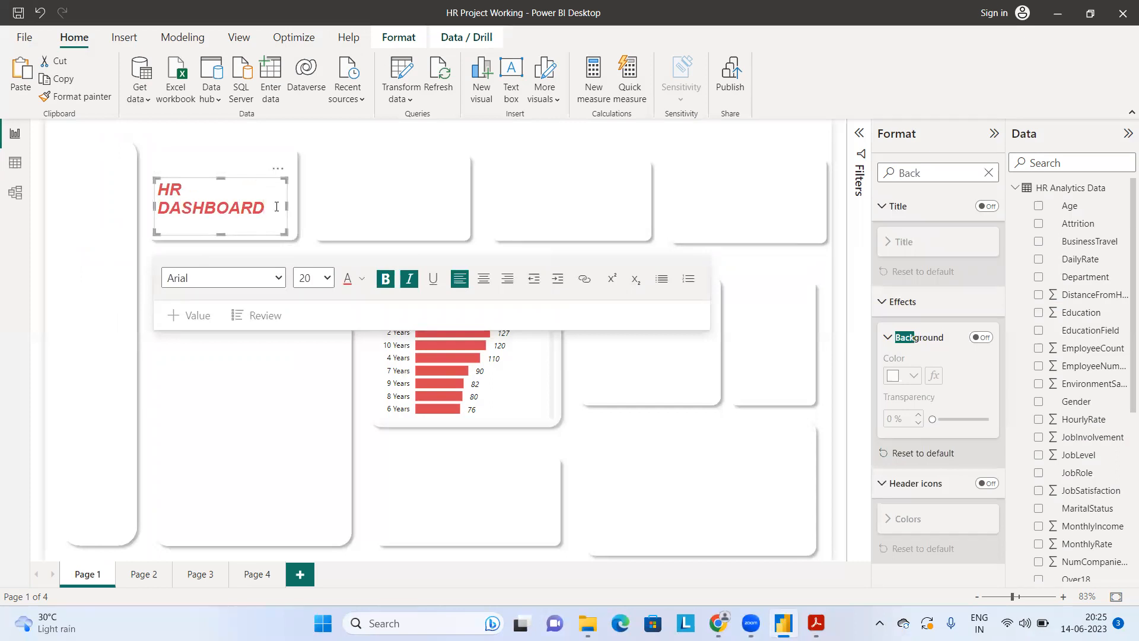
Step: Resize the title text box so that "HR DASHBOARD" fits on one line inside the first card
{"action": "left_click_drag", "start_coordinate": [287, 206], "coordinate": [293, 208]}
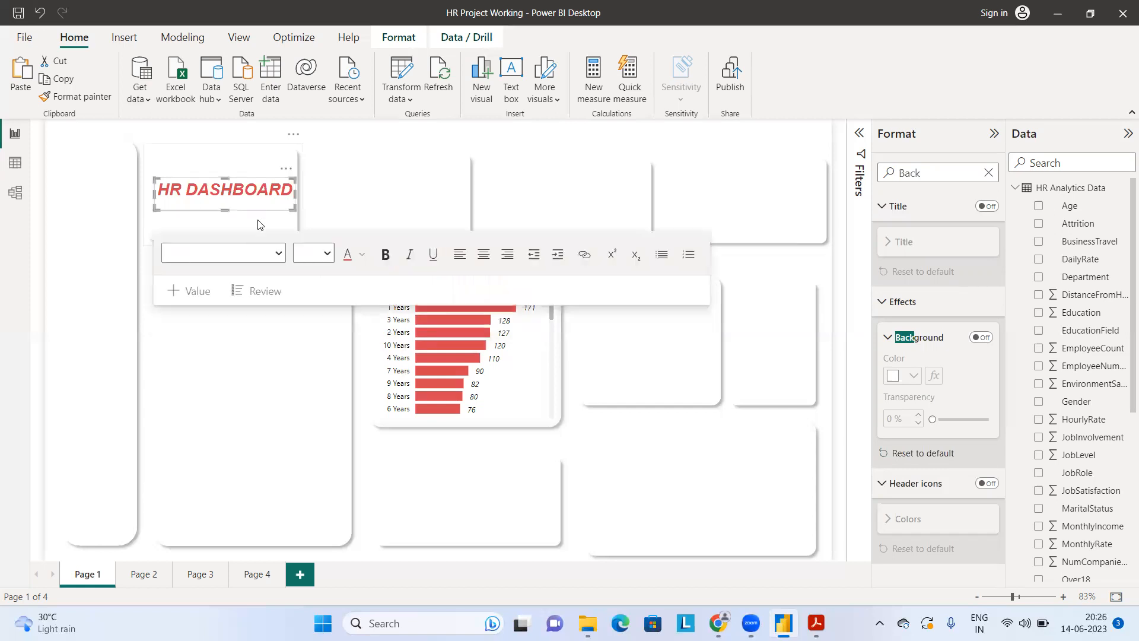
{"action": "left_click", "coordinate": [257, 224]}
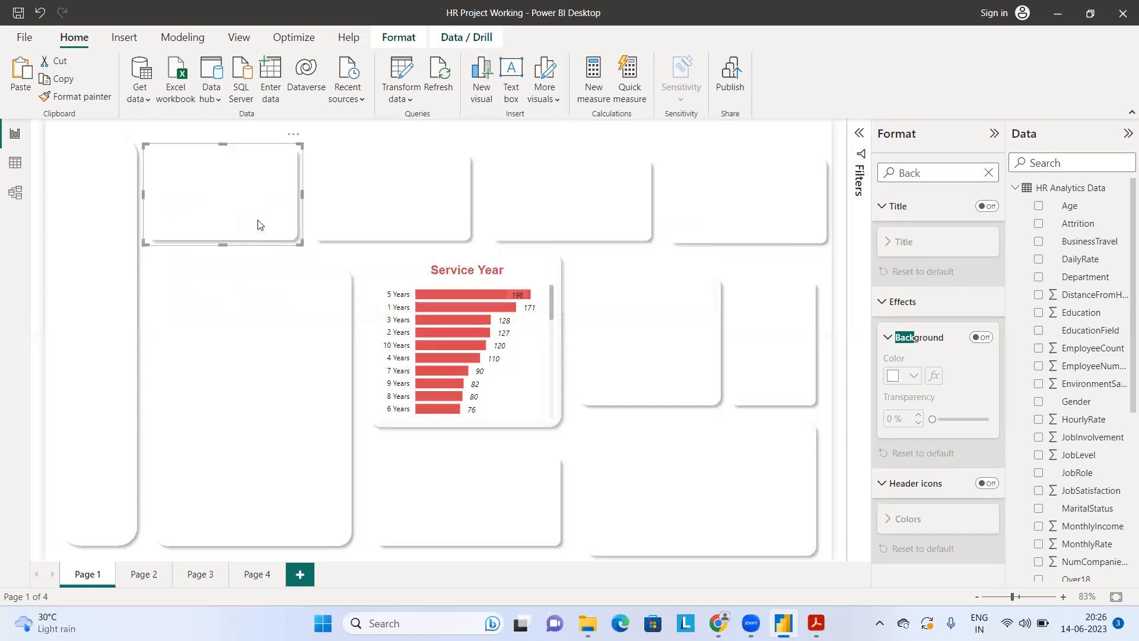
{"action": "left_click", "coordinate": [341, 255]}
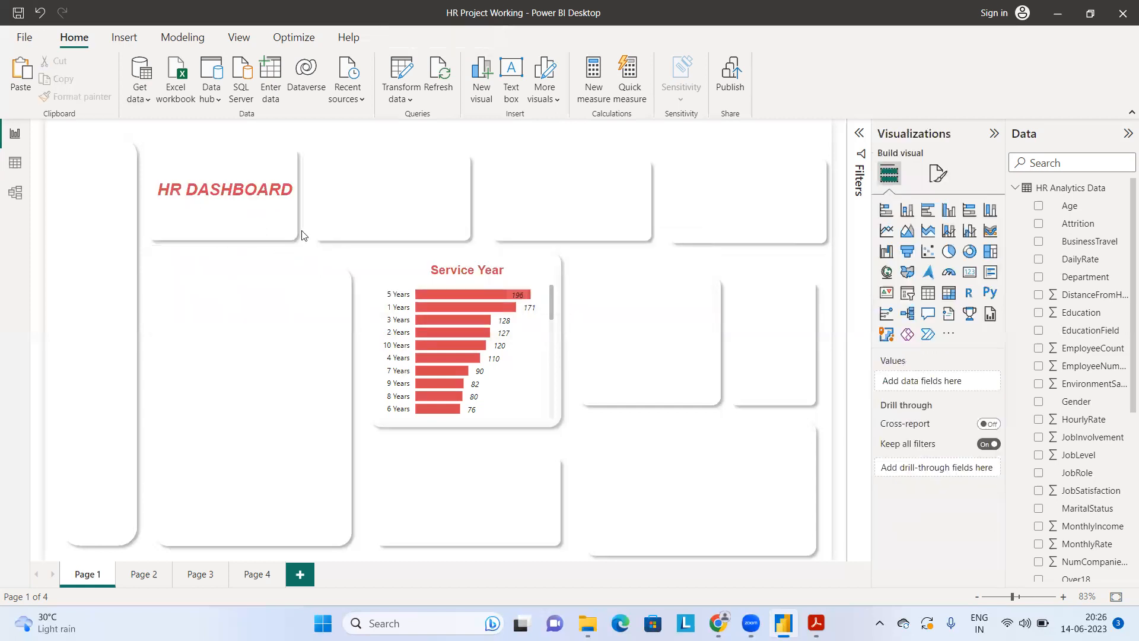
Step: Duplicate the title text box, place the copy directly beneath the original and replace its text with "INSIGHT"
{"action": "left_click", "coordinate": [285, 196]}
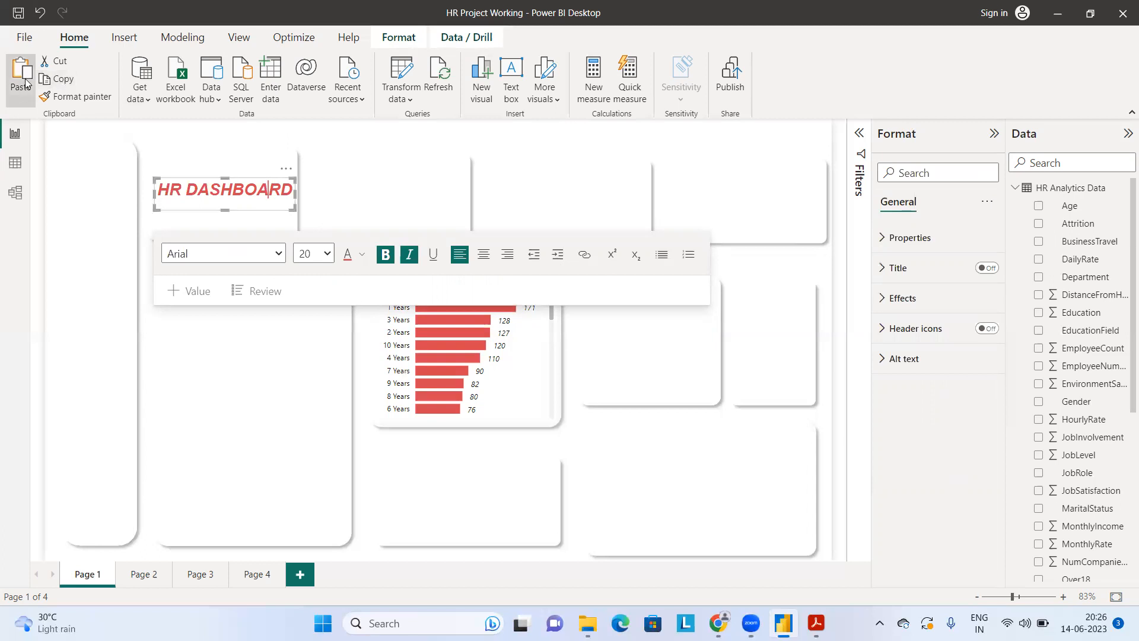
{"action": "key", "text": "ctrl+v"}
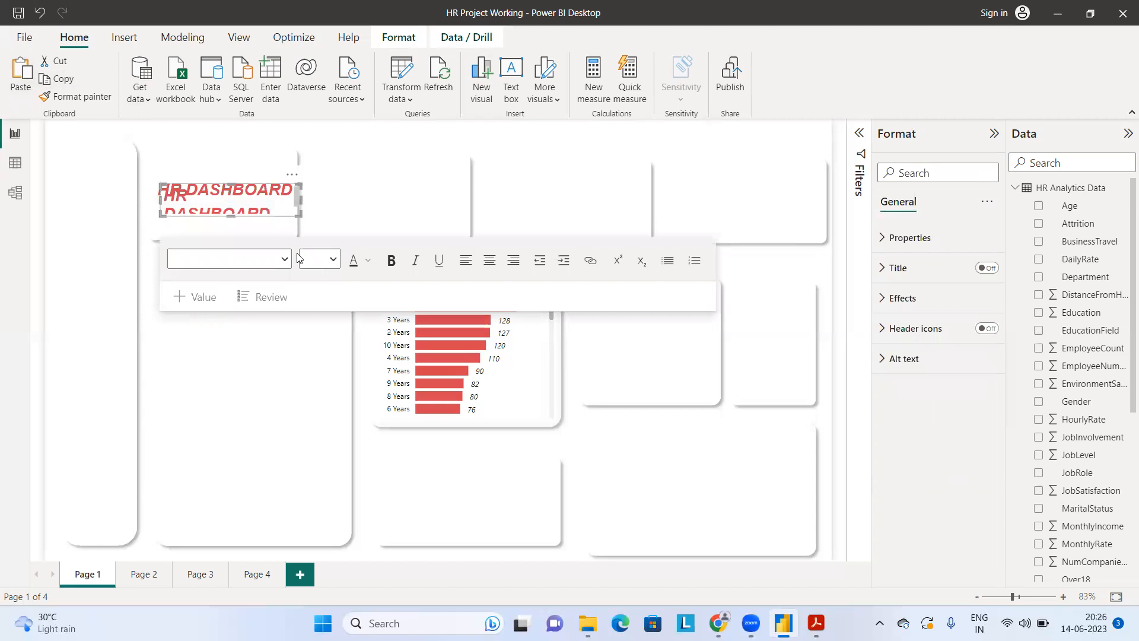
{"action": "left_click_drag", "start_coordinate": [292, 180], "coordinate": [286, 210]}
{"action": "left_click", "coordinate": [281, 223]}
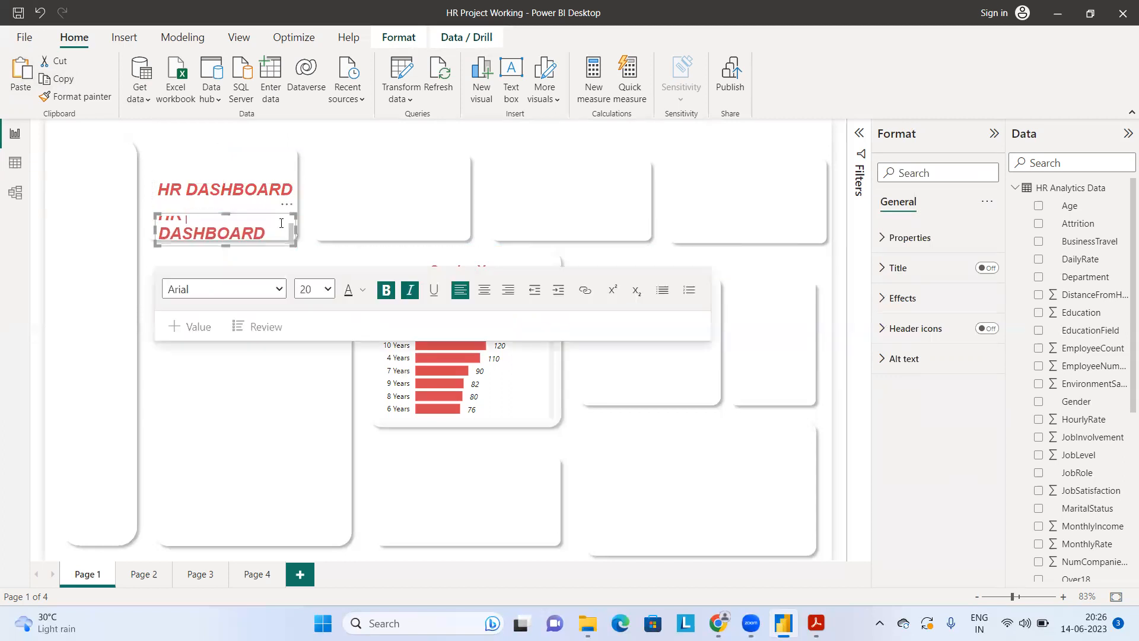
{"action": "key", "text": "ctrl+a"}
{"action": "type", "text": "IN"}
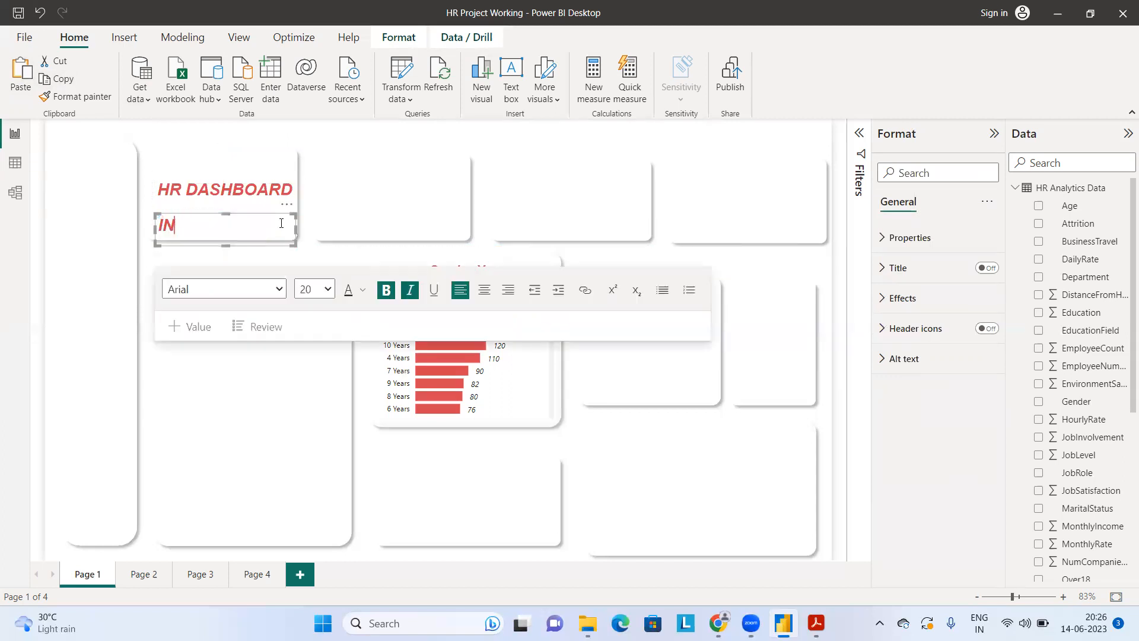
{"action": "type", "text": "SIGHT"}
Step: Format the "INSIGHT" text as size 14, centered, in the red color #D64550
{"action": "key", "text": "ctrl+a"}
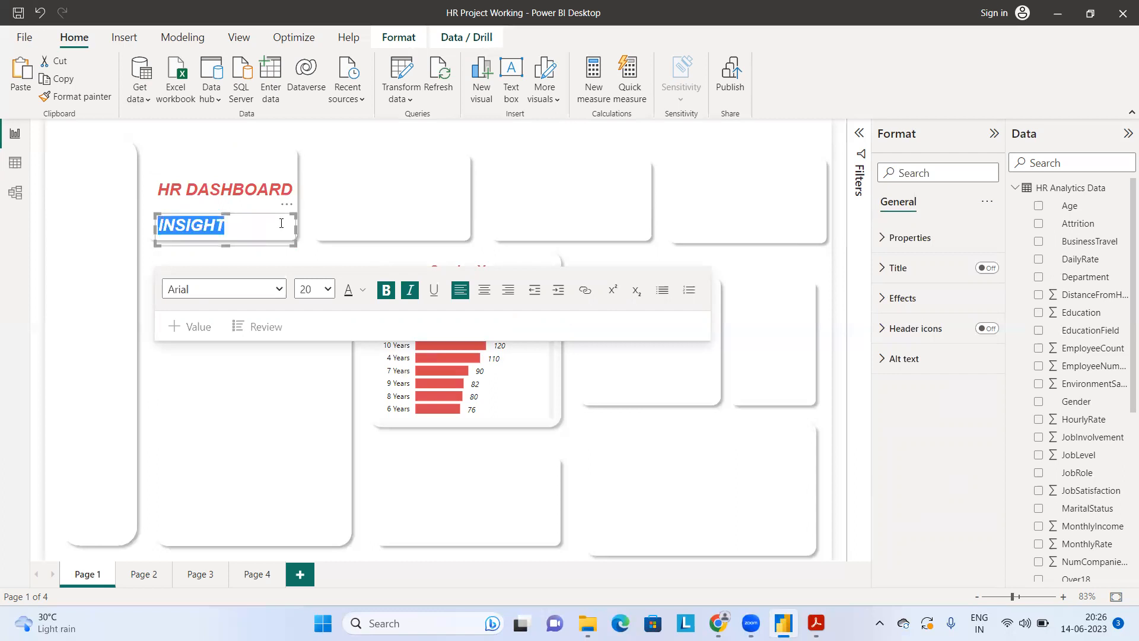
{"action": "left_click", "coordinate": [314, 290]}
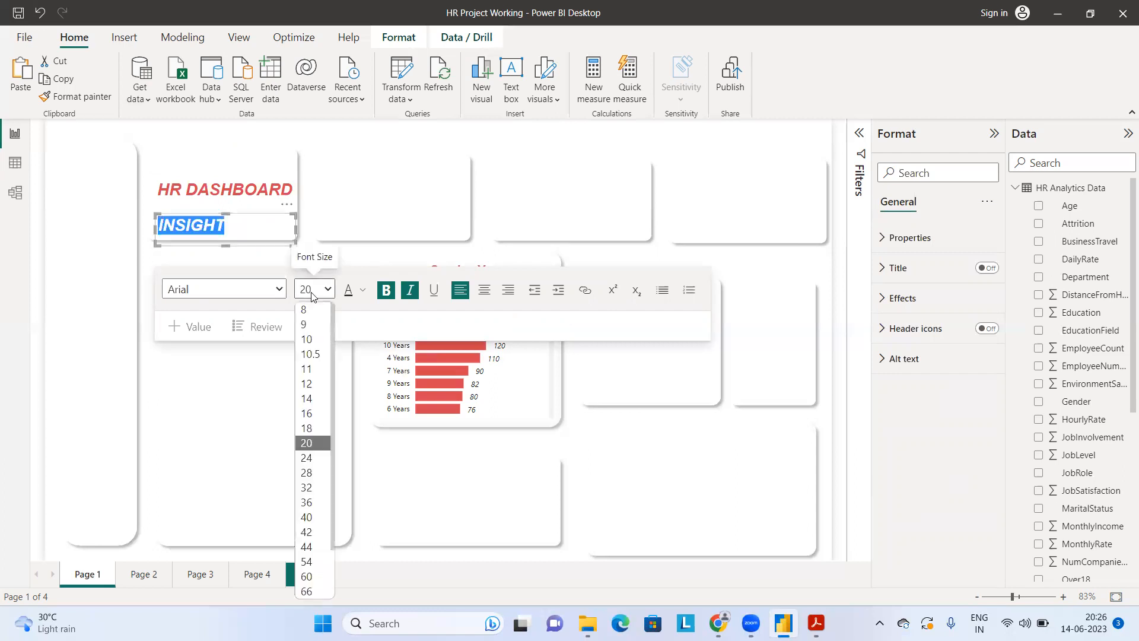
{"action": "left_click", "coordinate": [315, 400]}
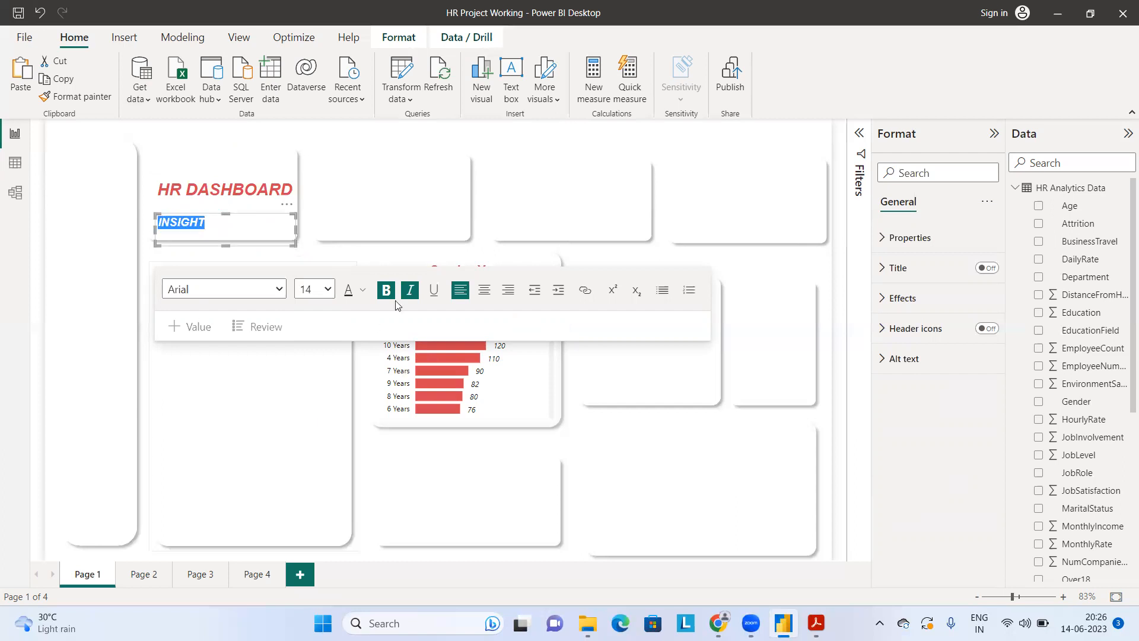
{"action": "left_click", "coordinate": [485, 291]}
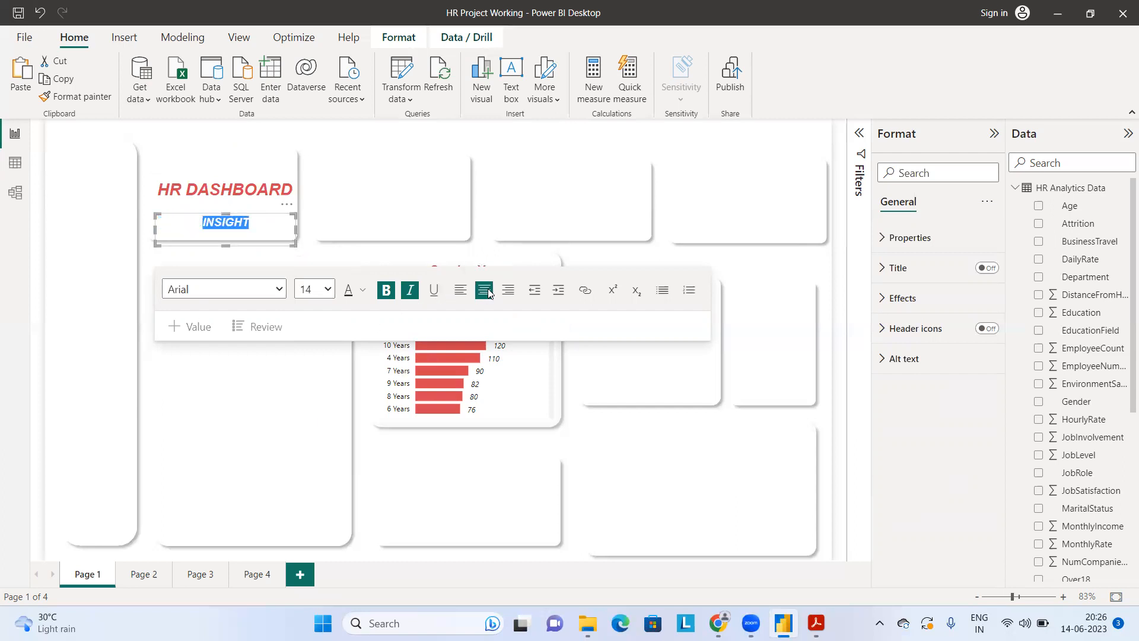
{"action": "left_click", "coordinate": [363, 290]}
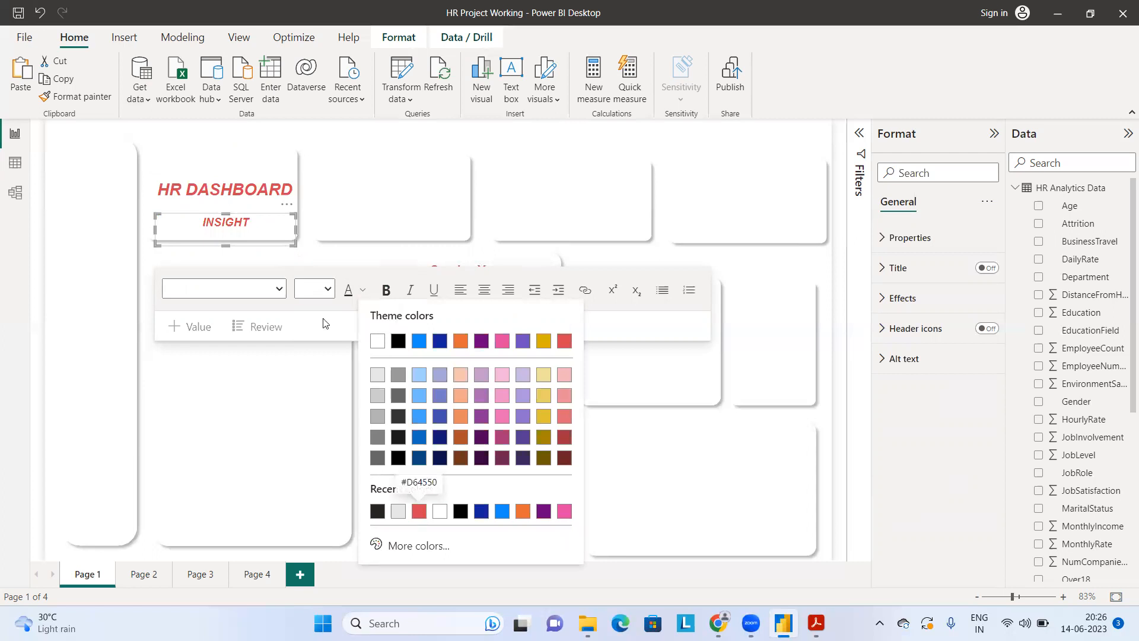
{"action": "left_click", "coordinate": [420, 514]}
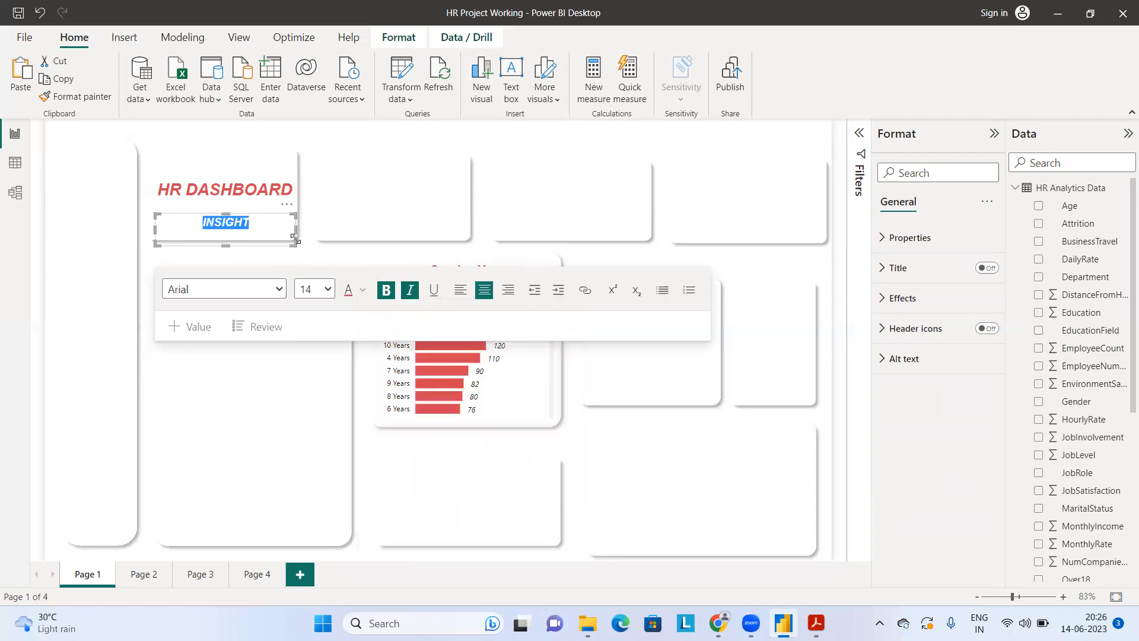
Step: Shrink the "INSIGHT" text box to fit inside the first card and move it closer beneath the title
{"action": "mouse_move", "coordinate": [293, 245]}
{"action": "left_mouse_down"}
{"action": "mouse_move", "coordinate": [281, 230]}
{"action": "mouse_move", "coordinate": [287, 237]}
{"action": "left_mouse_up"}
{"action": "left_click_drag", "start_coordinate": [286, 234], "coordinate": [286, 233]}
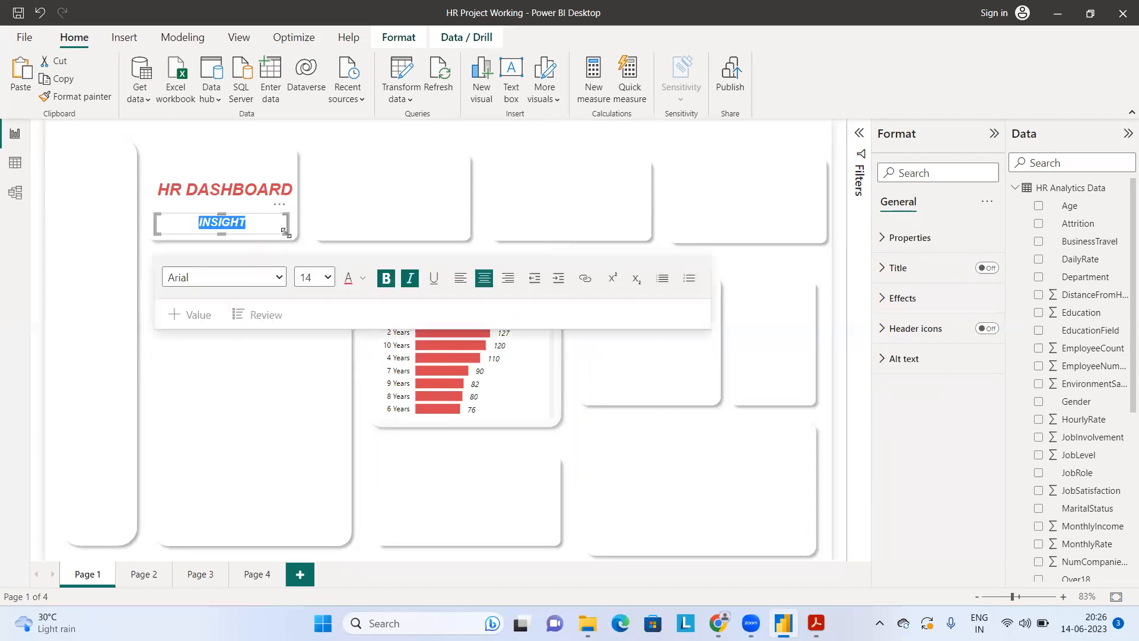
{"action": "left_click", "coordinate": [836, 342]}
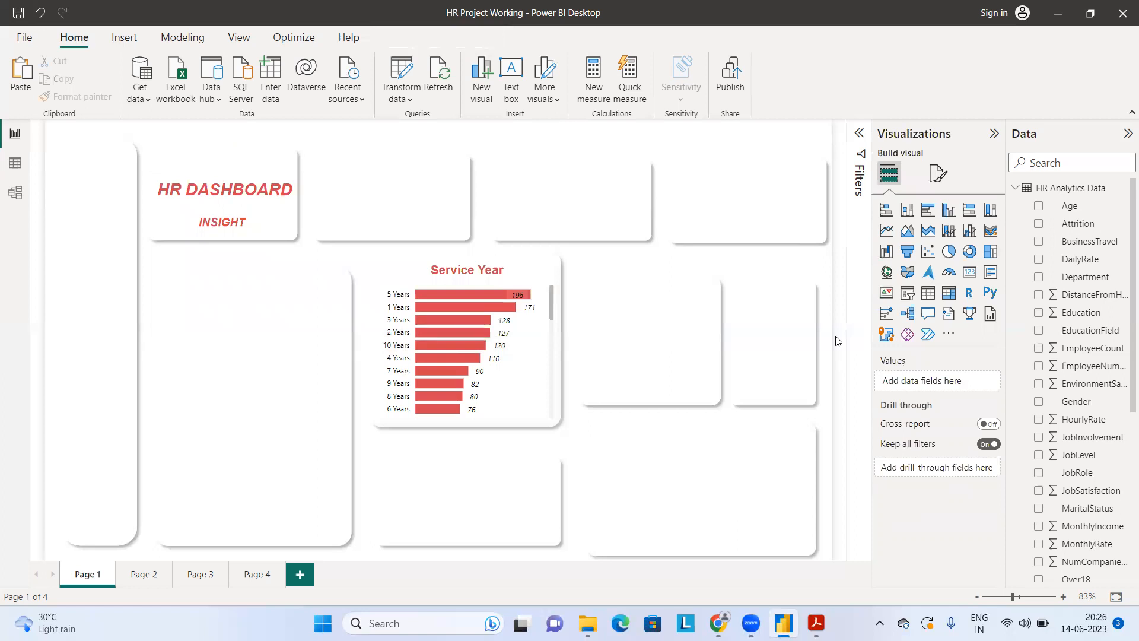
{"action": "left_click", "coordinate": [280, 213]}
{"action": "left_click_drag", "start_coordinate": [277, 209], "coordinate": [275, 206]}
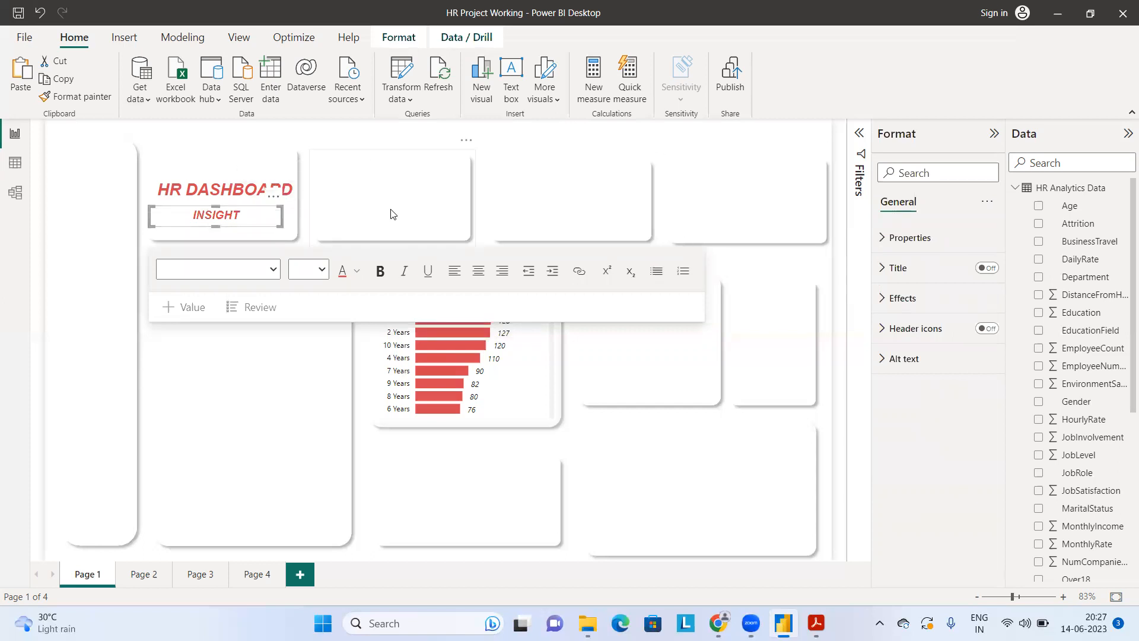
{"action": "left_click", "coordinate": [842, 306]}
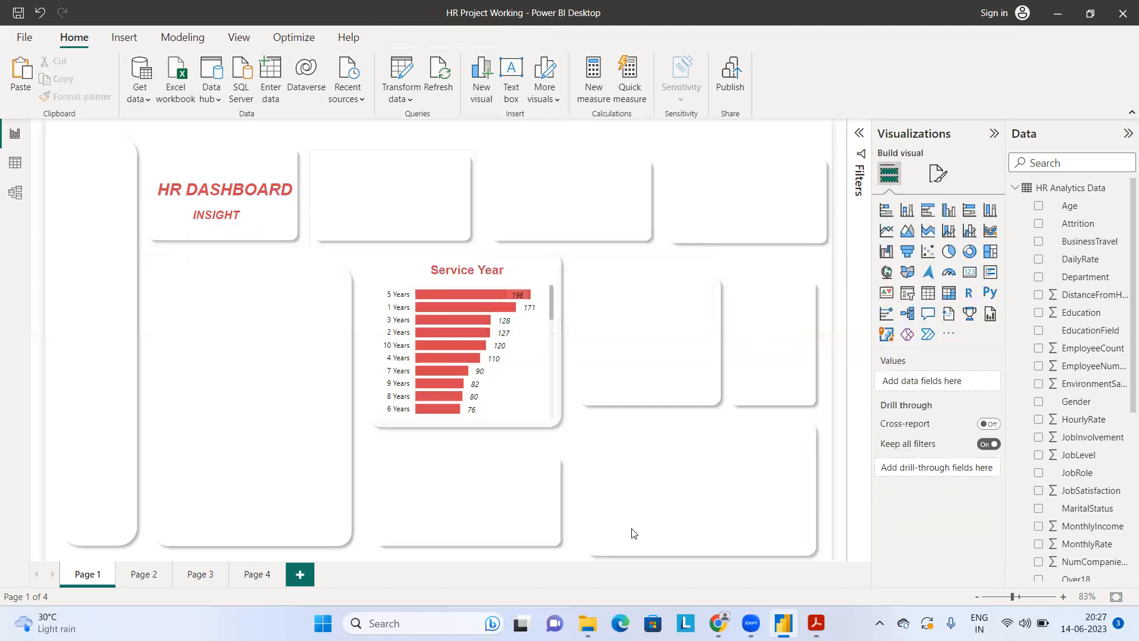
Step: Check the subtitle wording in the reference PDF and replace the "INSIGHT" text with "Full Insight"
{"action": "left_click", "coordinate": [816, 623]}
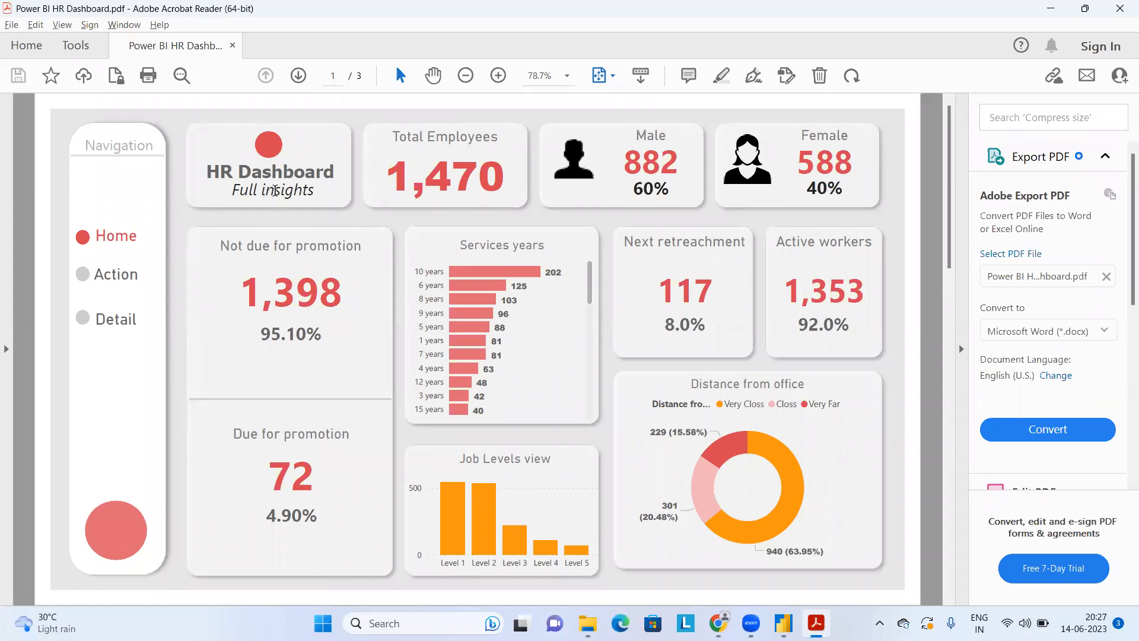
{"action": "key", "text": "alt+Tab"}
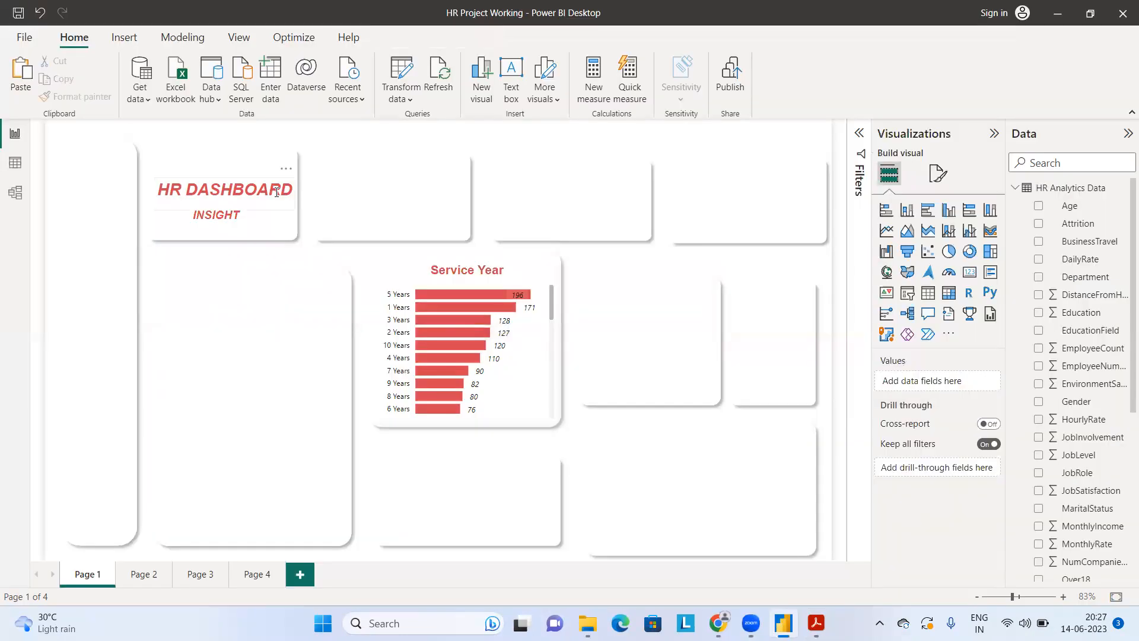
{"action": "double_click", "coordinate": [206, 214]}
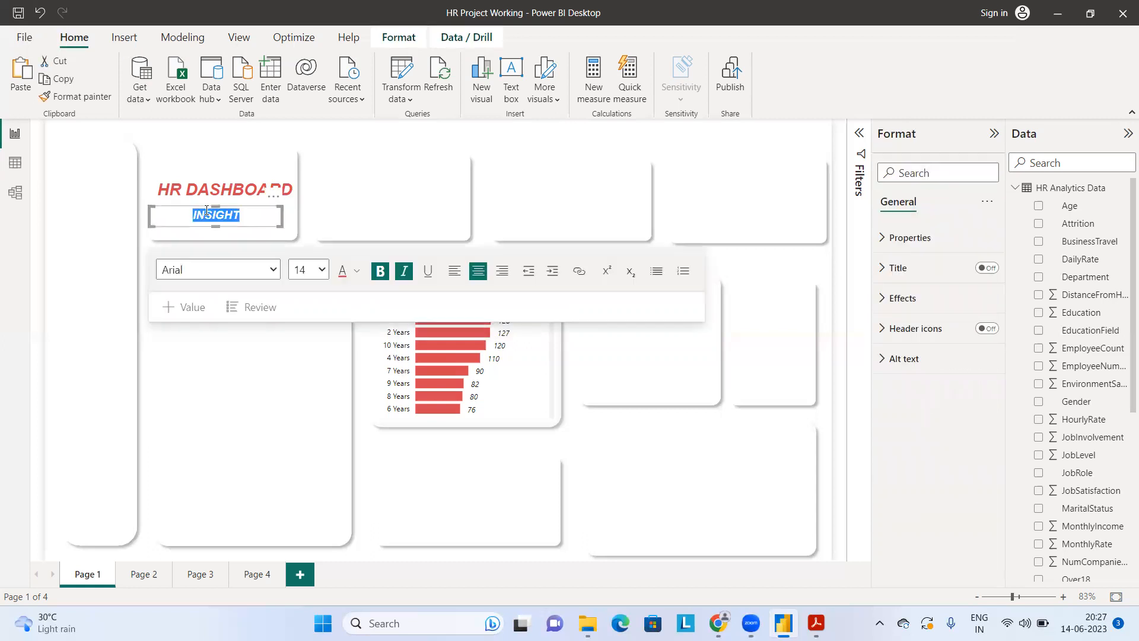
{"action": "type", "text": "Full Insight"}
Step: Set the font color of the "Full Insight" subtitle to black
{"action": "key", "text": "ctrl+a"}
{"action": "left_click", "coordinate": [357, 273]}
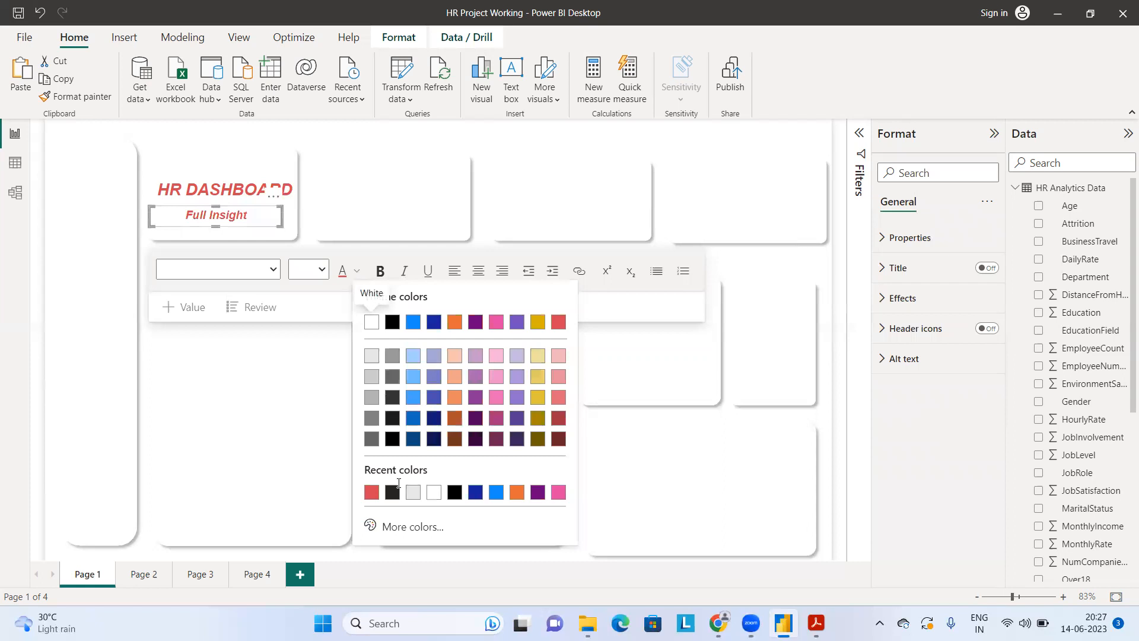
{"action": "left_click", "coordinate": [455, 494]}
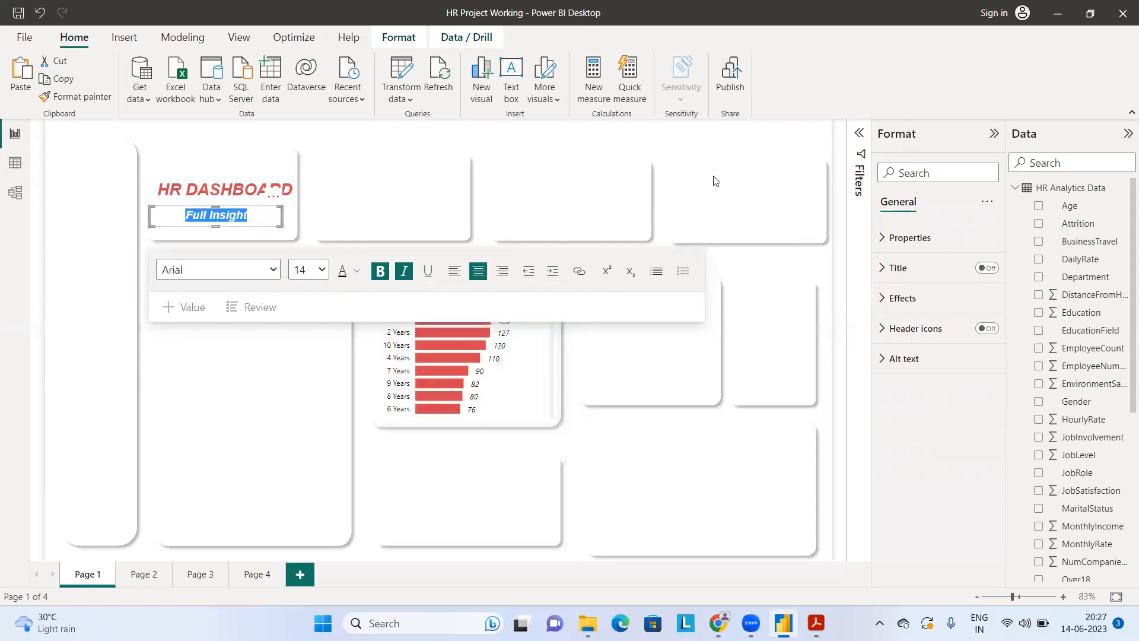
{"action": "left_click", "coordinate": [268, 165]}
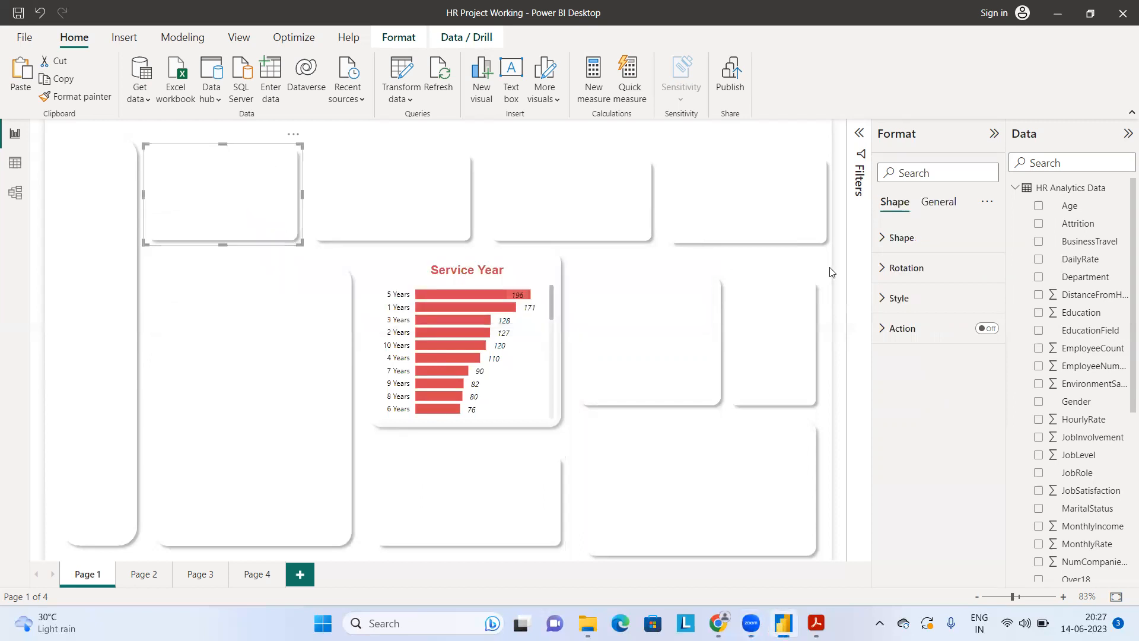
{"action": "left_click", "coordinate": [840, 280]}
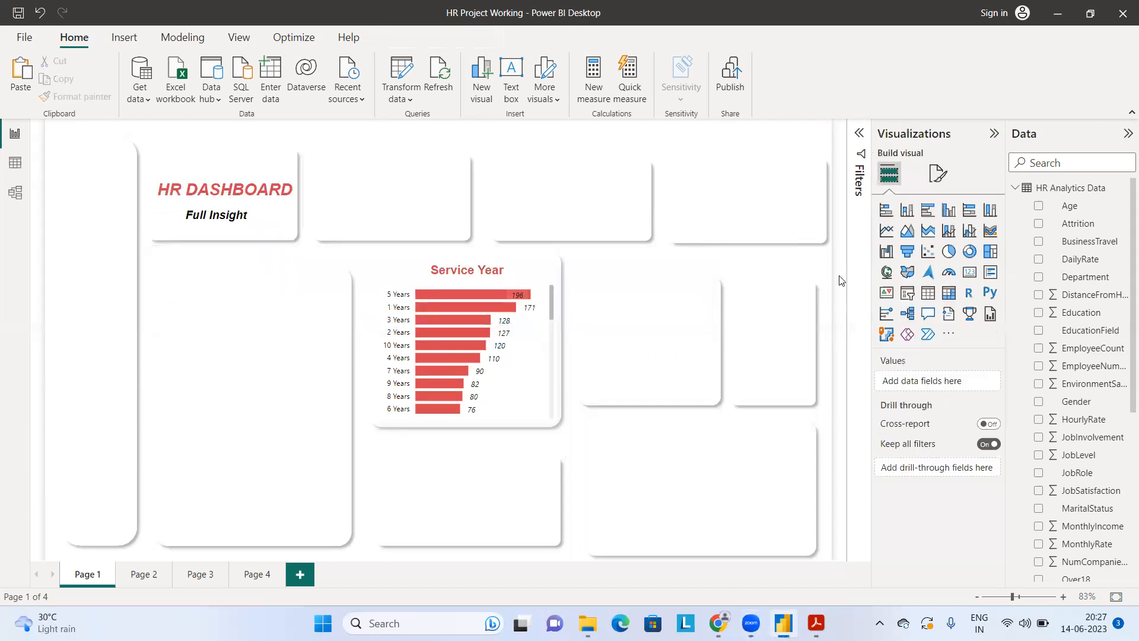
Step: Insert an oval shape on Page 1, shrink it to about half size and place it just below the "Full Insight" subtitle
{"action": "left_click", "coordinate": [131, 39]}
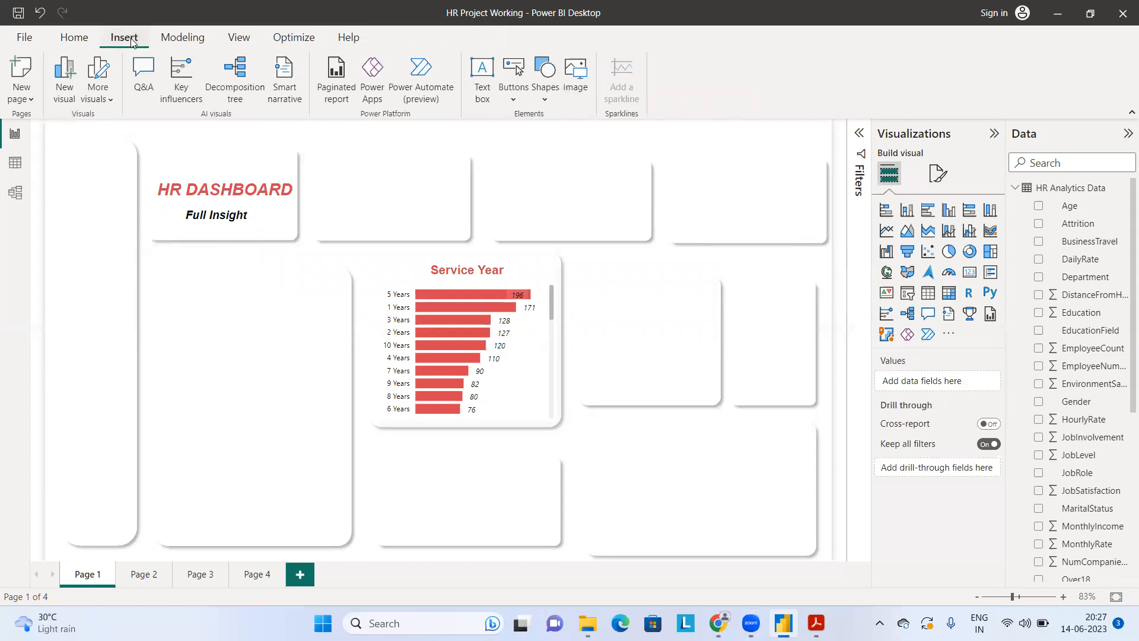
{"action": "left_click", "coordinate": [545, 89]}
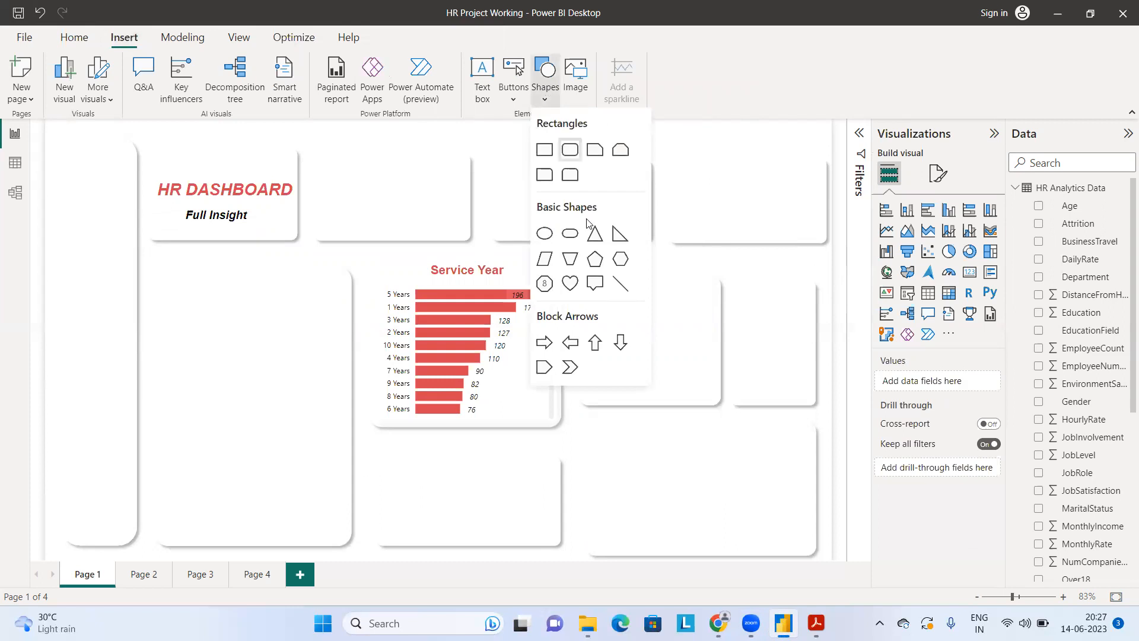
{"action": "left_click", "coordinate": [547, 235]}
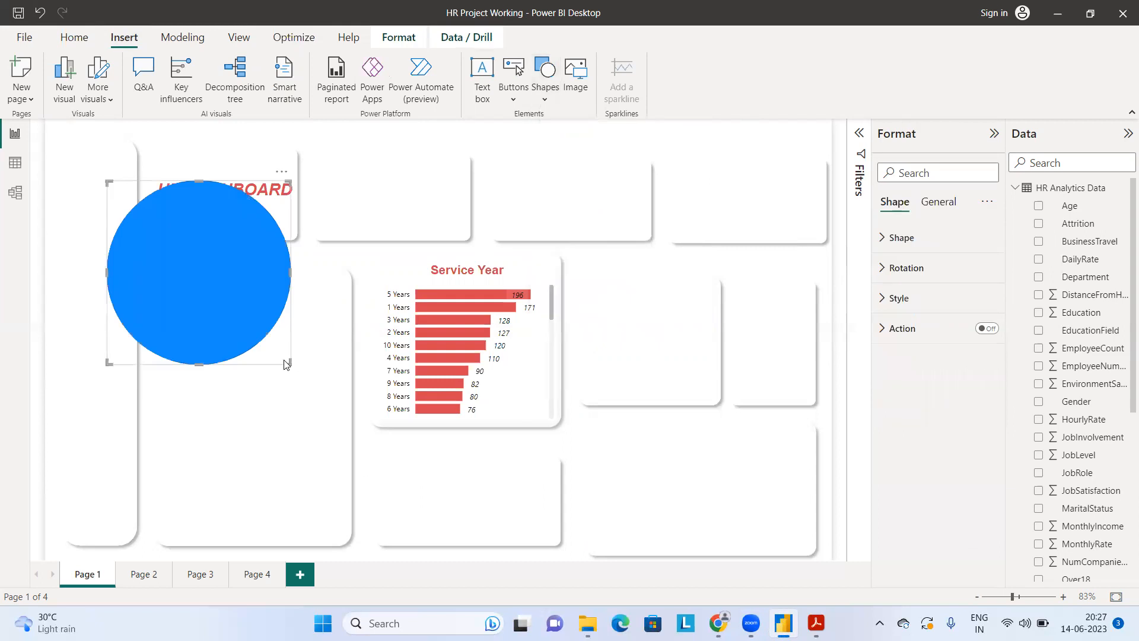
{"action": "left_click_drag", "start_coordinate": [289, 361], "coordinate": [199, 276]}
{"action": "left_click_drag", "start_coordinate": [164, 230], "coordinate": [254, 289]}
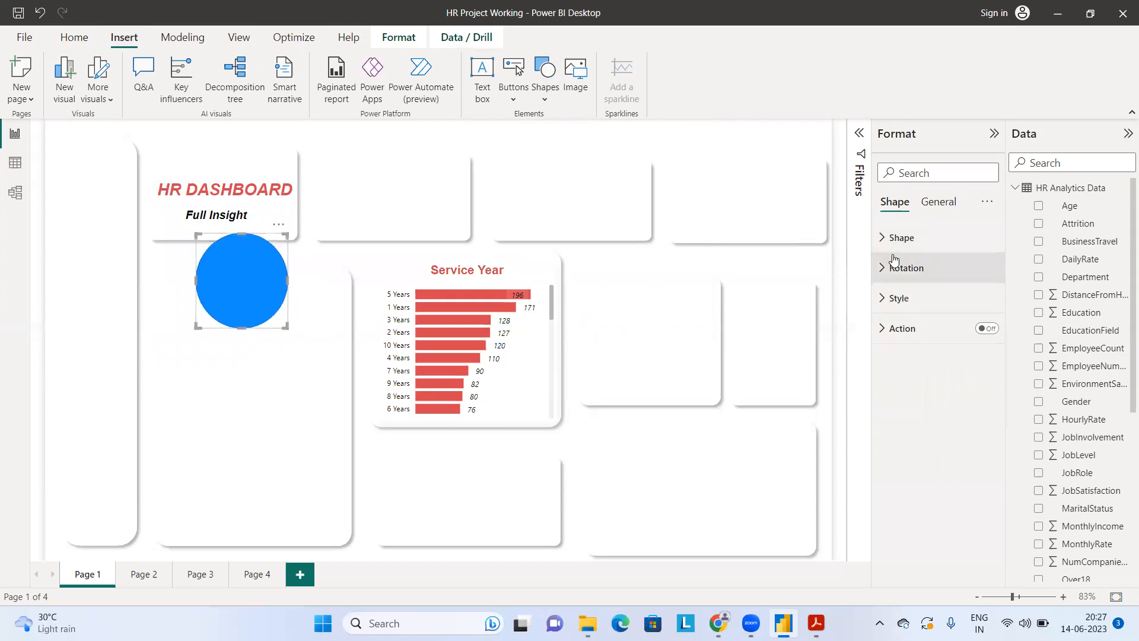
Step: Change the oval's fill color to the recently used red that matches the dashboard title
{"action": "left_click", "coordinate": [884, 246]}
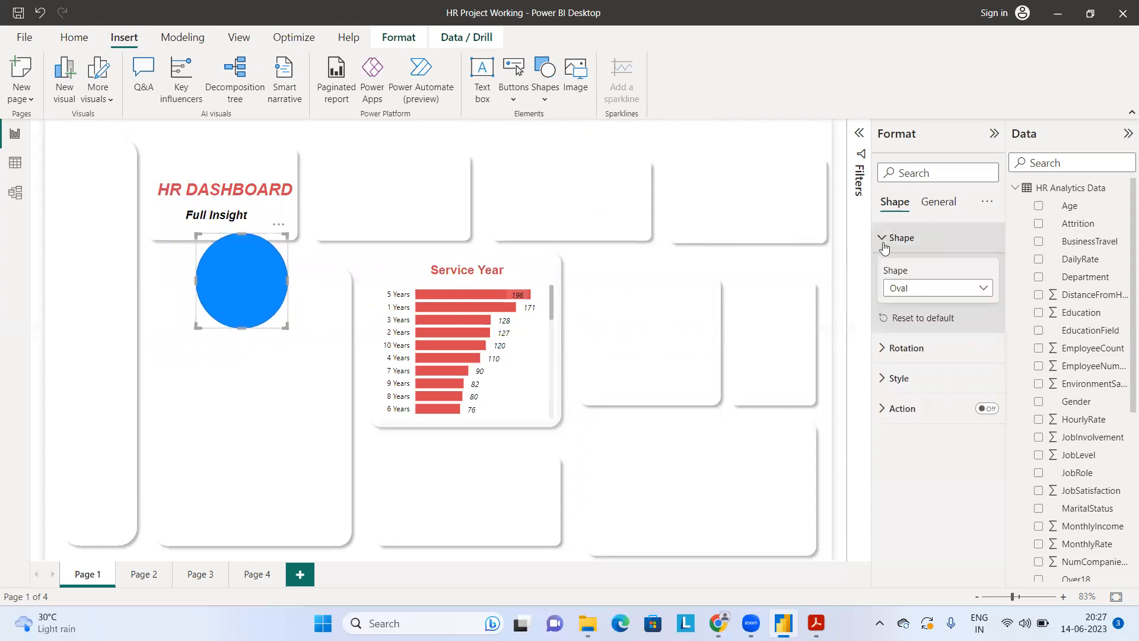
{"action": "left_click", "coordinate": [914, 173]}
{"action": "type", "text": "color"}
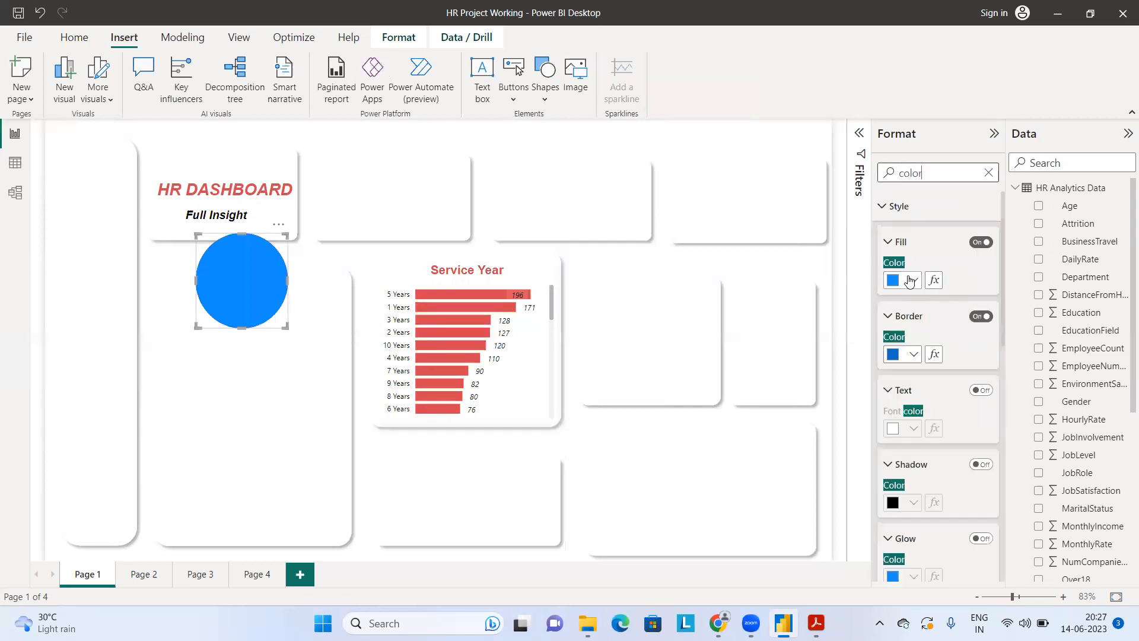
{"action": "left_click", "coordinate": [912, 280]}
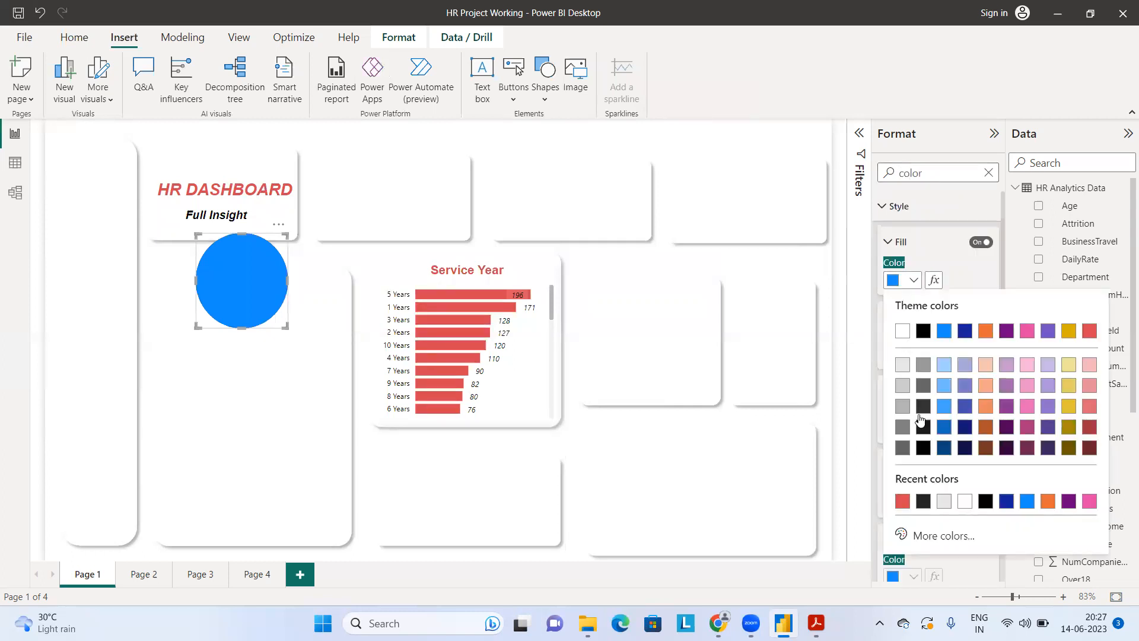
{"action": "left_click", "coordinate": [904, 502]}
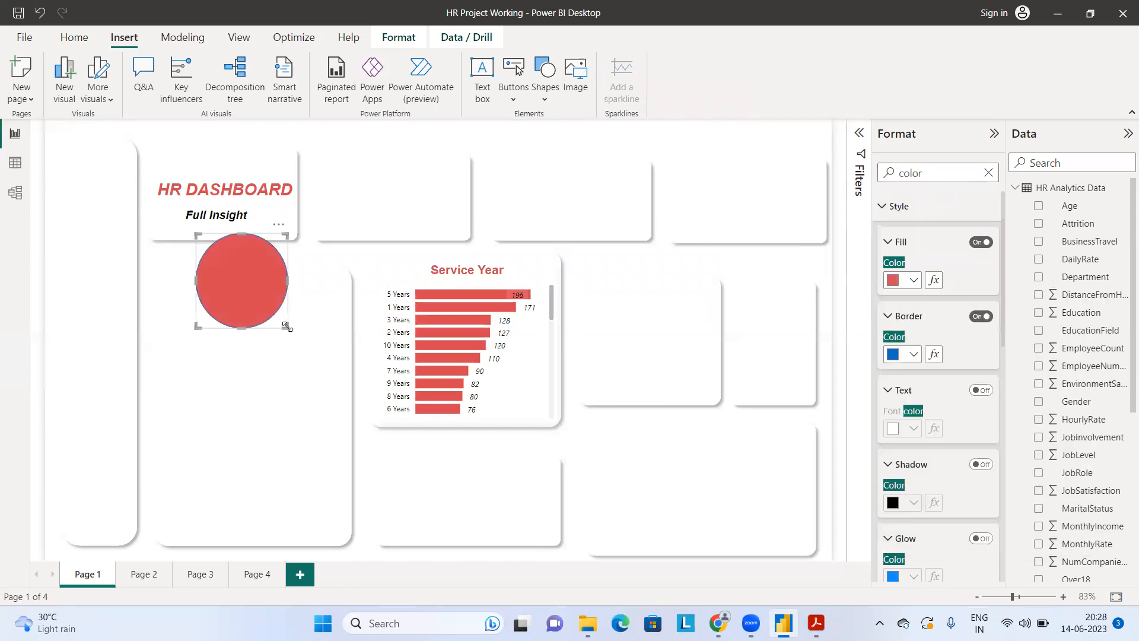
Step: Shrink the red circle to a small dot above the title in the first card, and move the title down closer to the subtitle
{"action": "left_click_drag", "start_coordinate": [286, 326], "coordinate": [223, 173]}
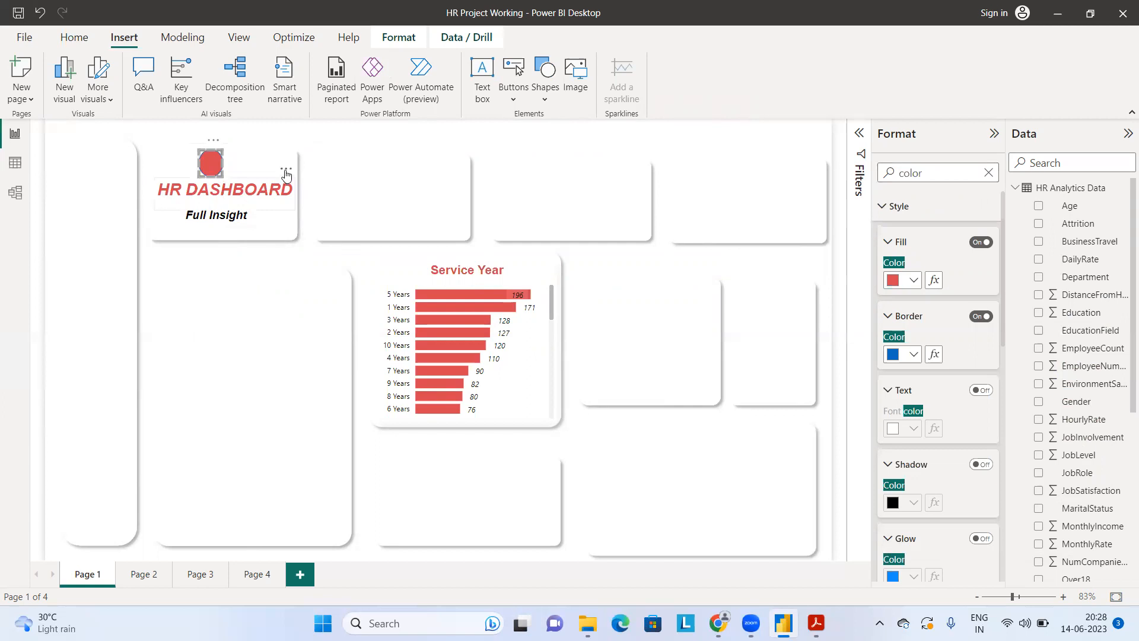
{"action": "left_click_drag", "start_coordinate": [290, 184], "coordinate": [288, 185]}
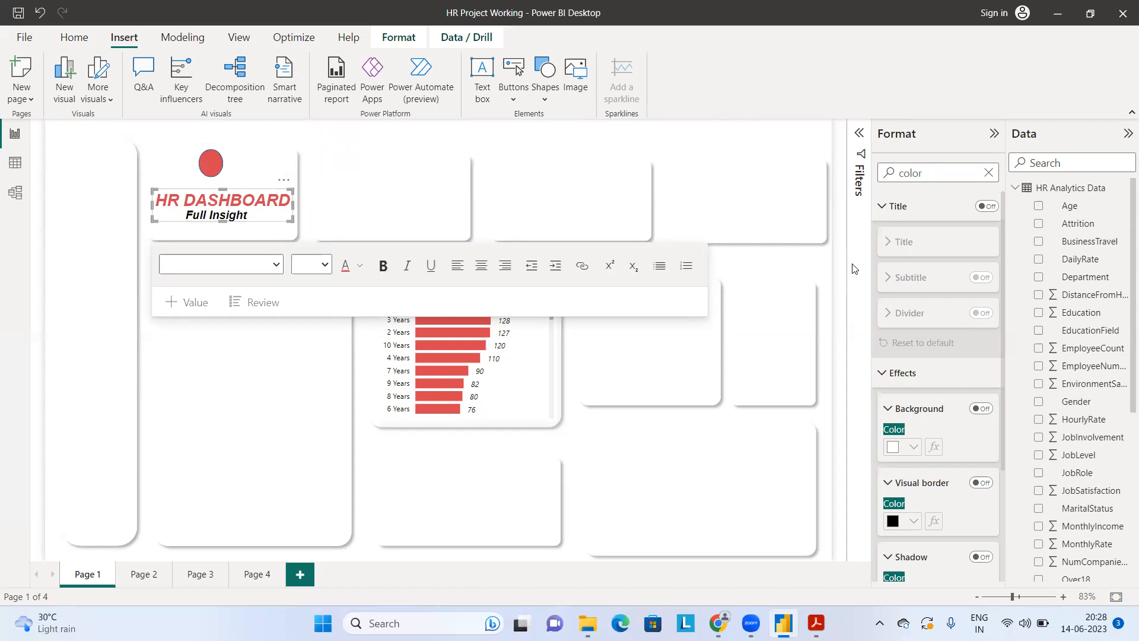
{"action": "left_click", "coordinate": [826, 423]}
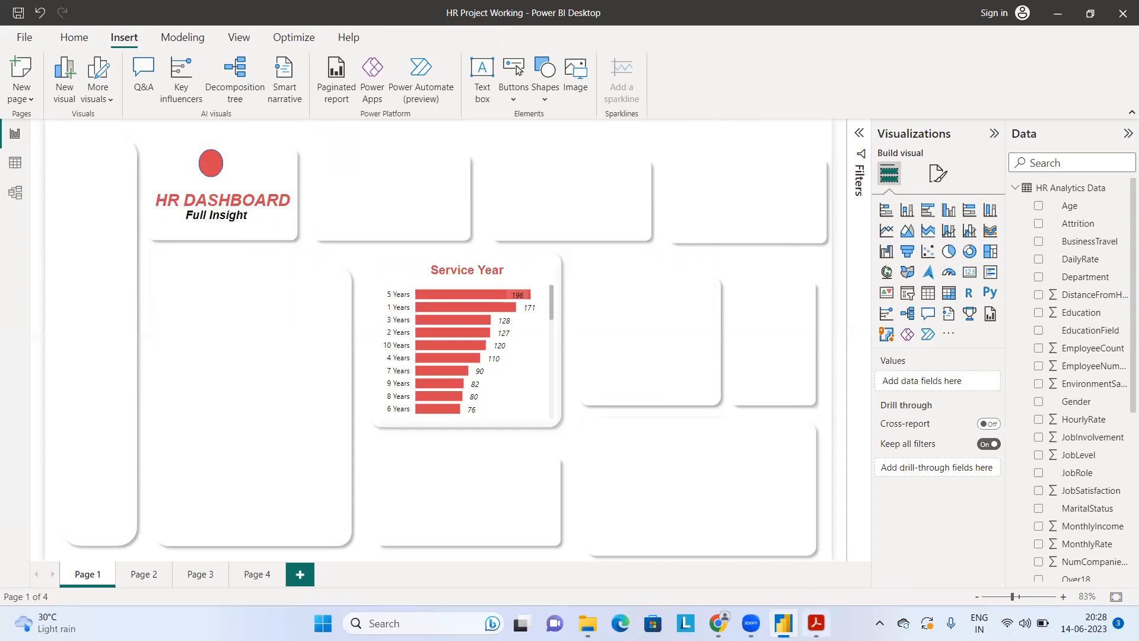
Step: Switch to the reference PDF in Acrobat Reader and compare its first-page cards with the layout on Page 1
{"action": "left_click", "coordinate": [816, 623]}
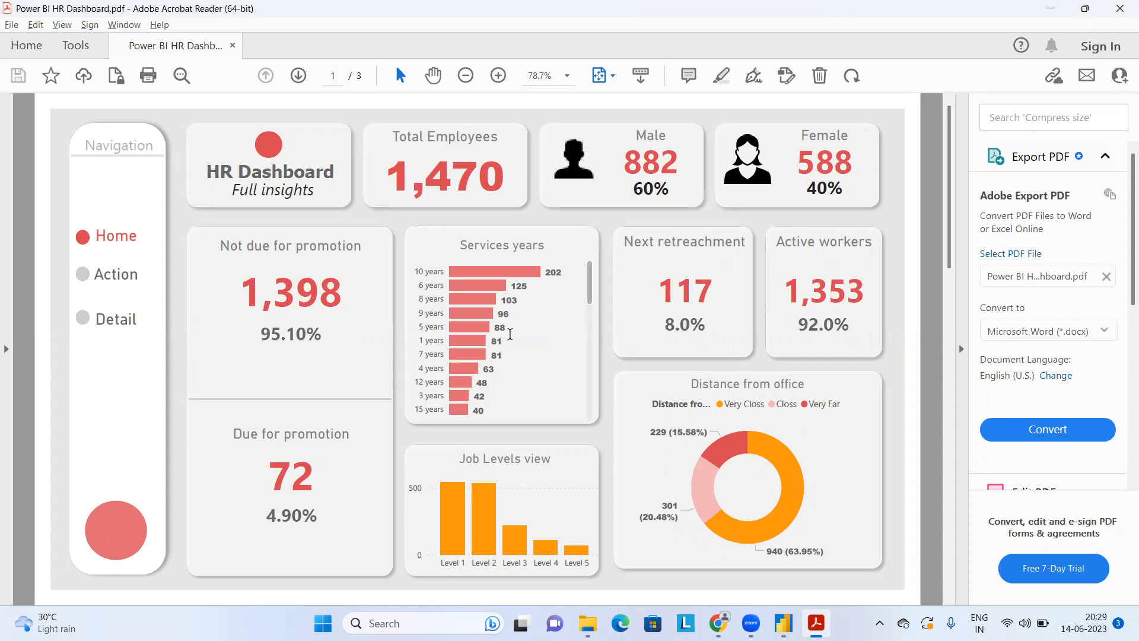
{"action": "key", "text": "alt+Tab"}
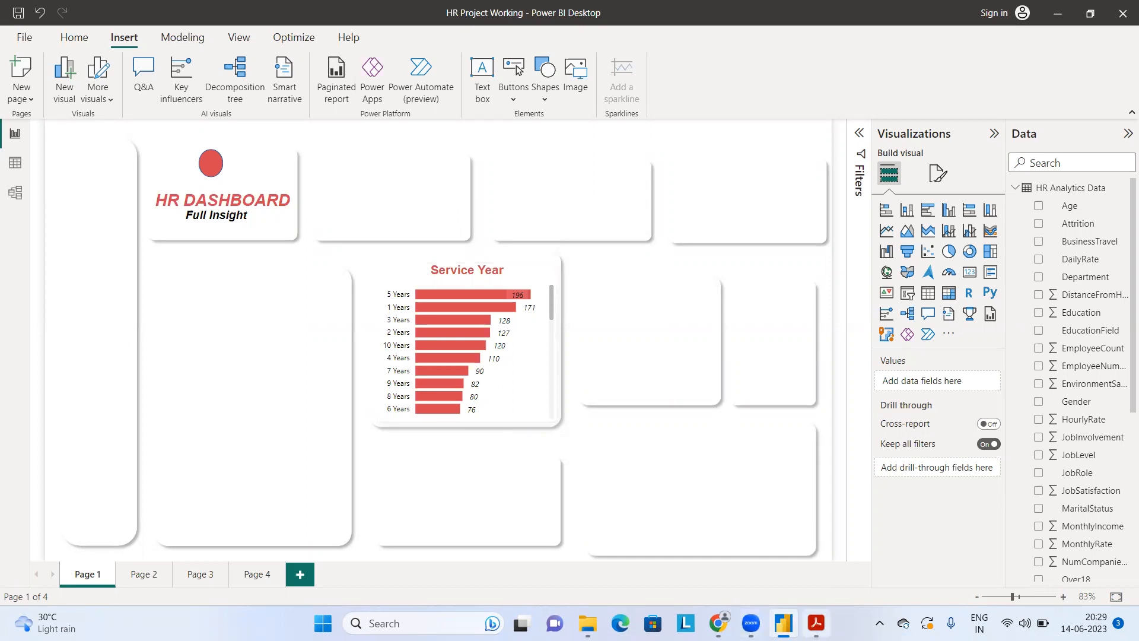
{"action": "left_click", "coordinate": [816, 623]}
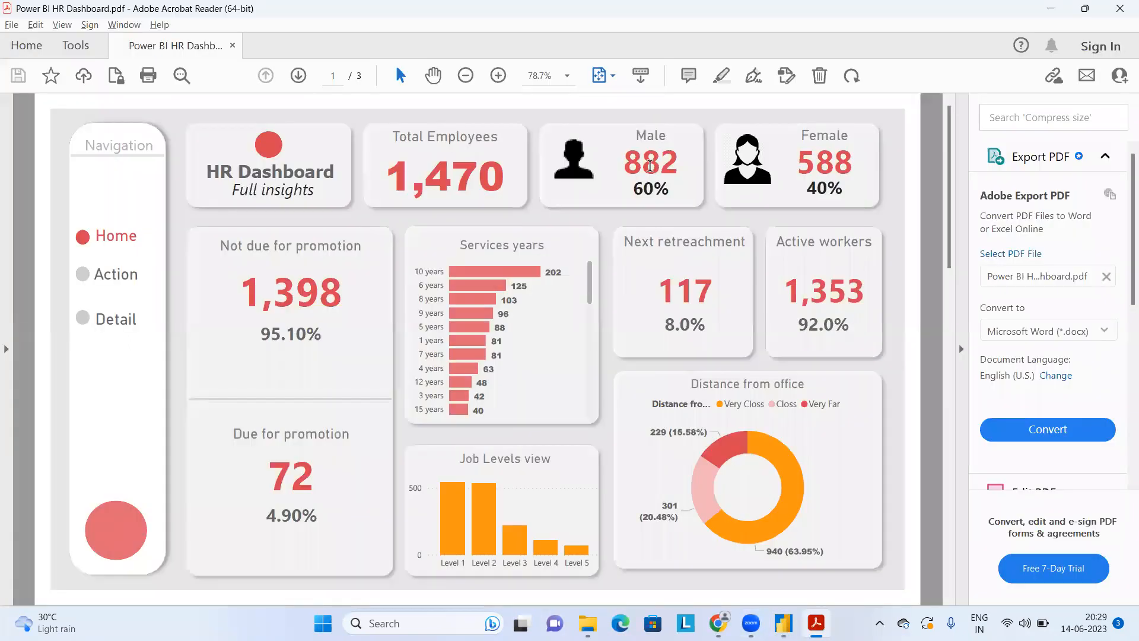
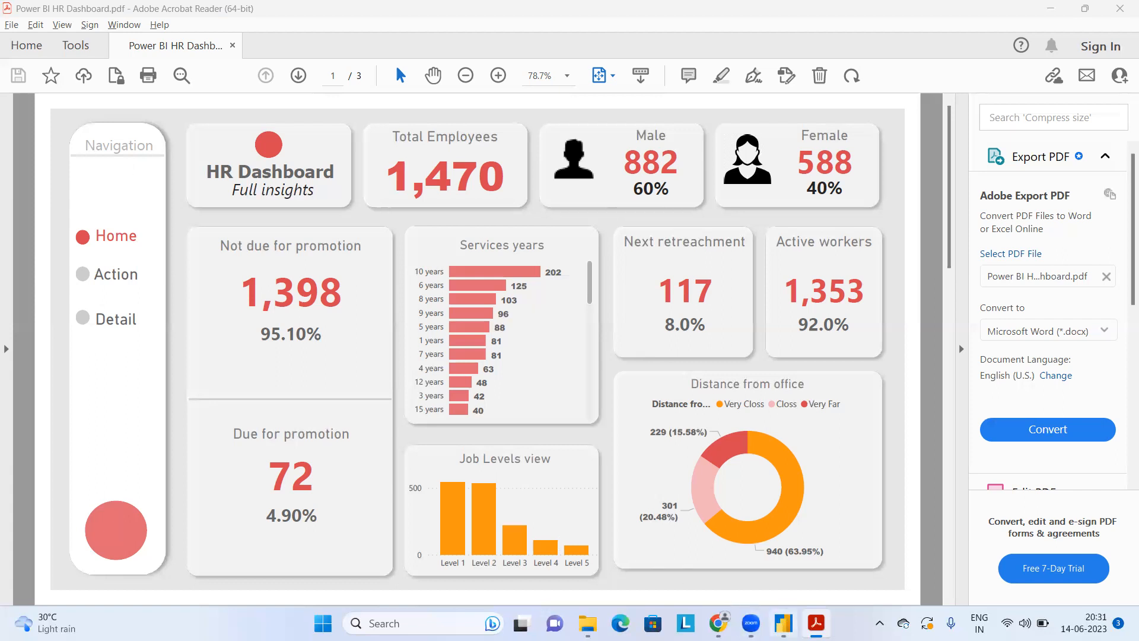
Step: Switch back to Power BI Desktop and open the report's data in the Power Query Editor
{"action": "key", "text": "alt+Tab"}
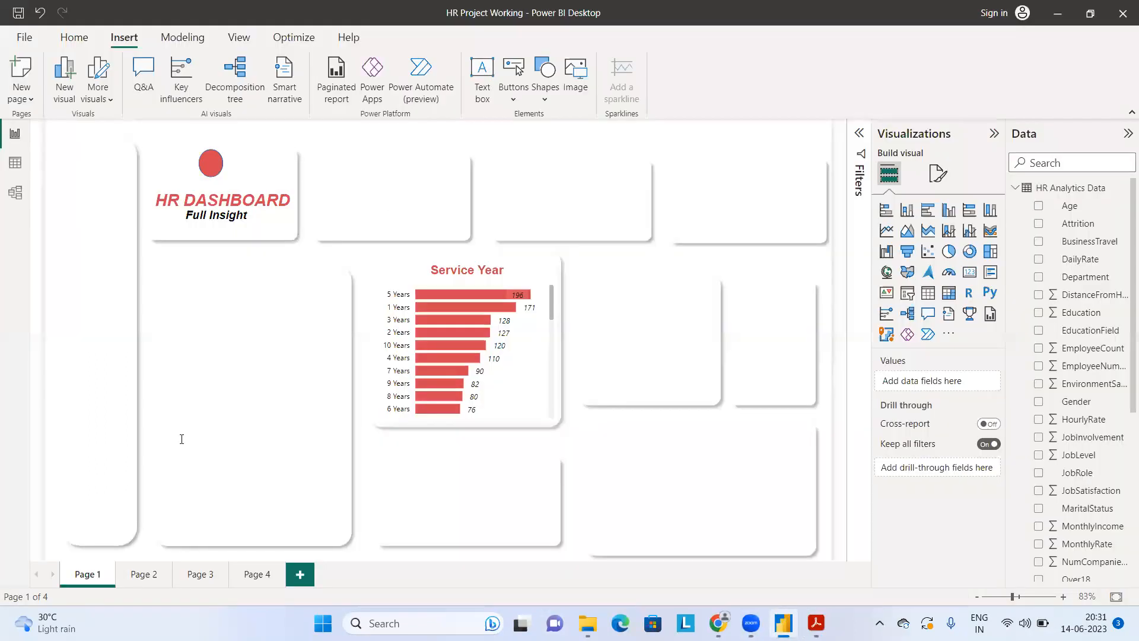
{"action": "left_click", "coordinate": [72, 38]}
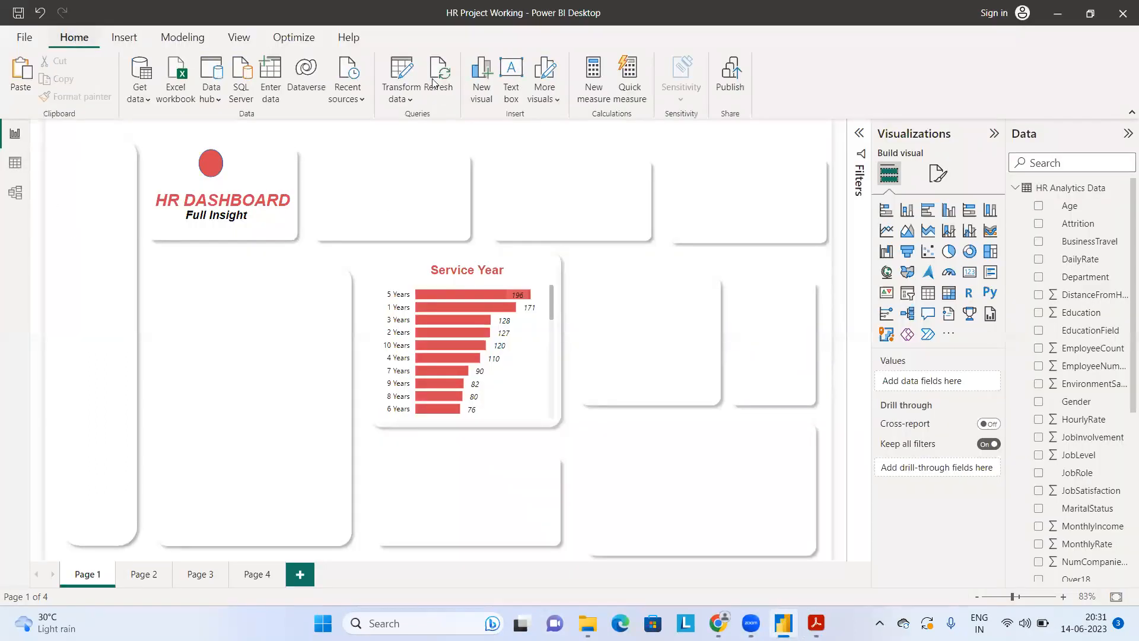
{"action": "left_click", "coordinate": [402, 77]}
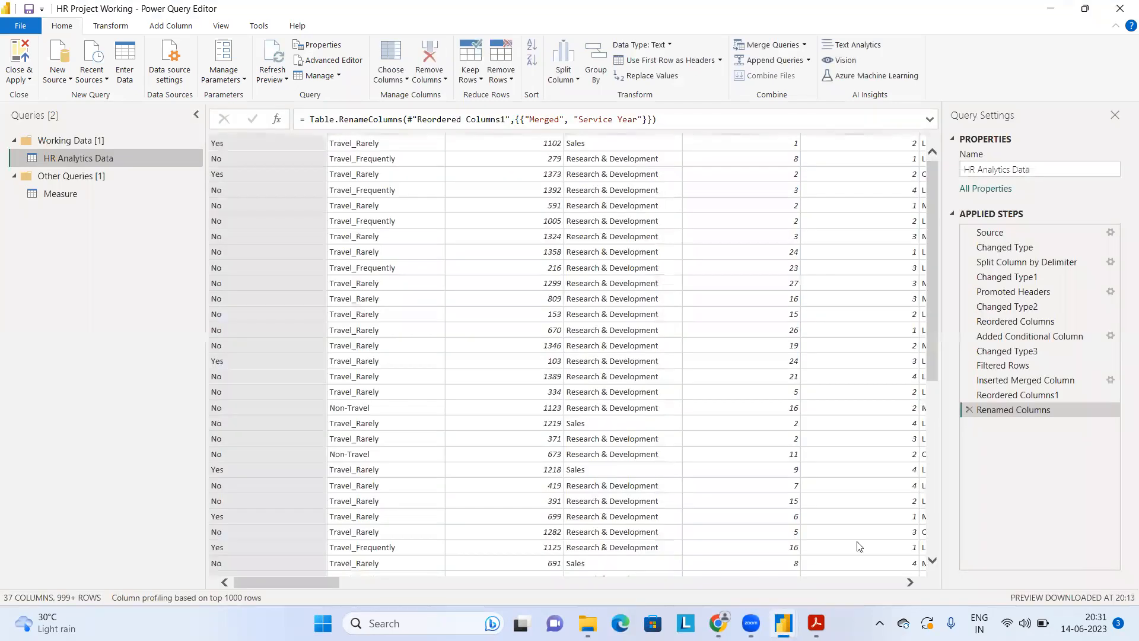
Step: Look through the columns of the HR Analytics Data query across the full width of the table
{"action": "left_click", "coordinate": [899, 582]}
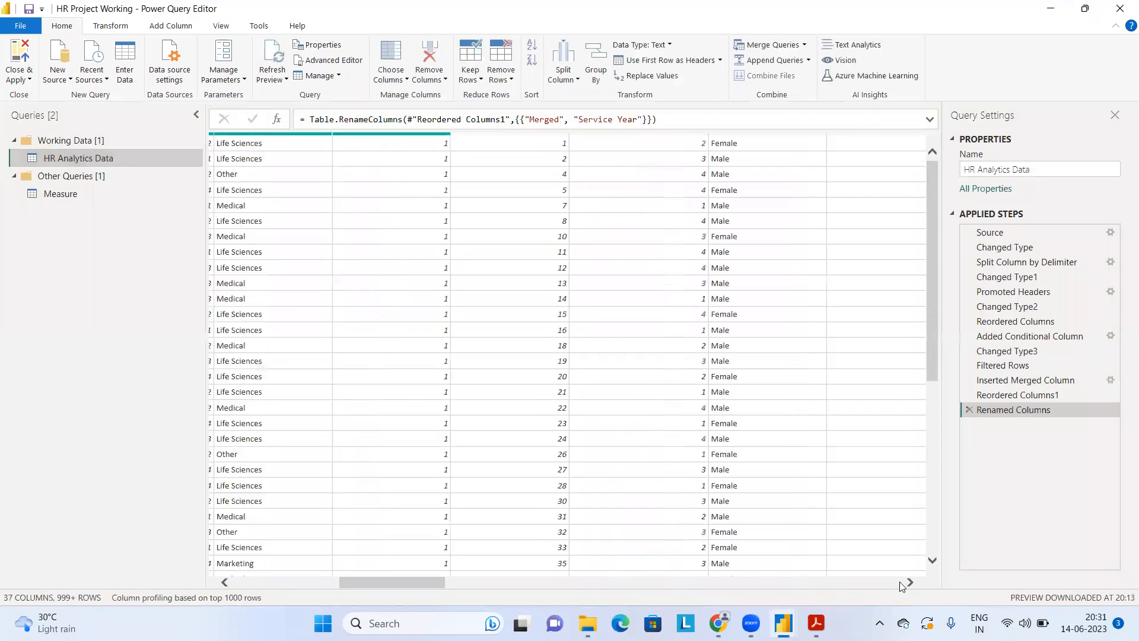
{"action": "left_click", "coordinate": [900, 583]}
{"action": "left_click", "coordinate": [901, 582]}
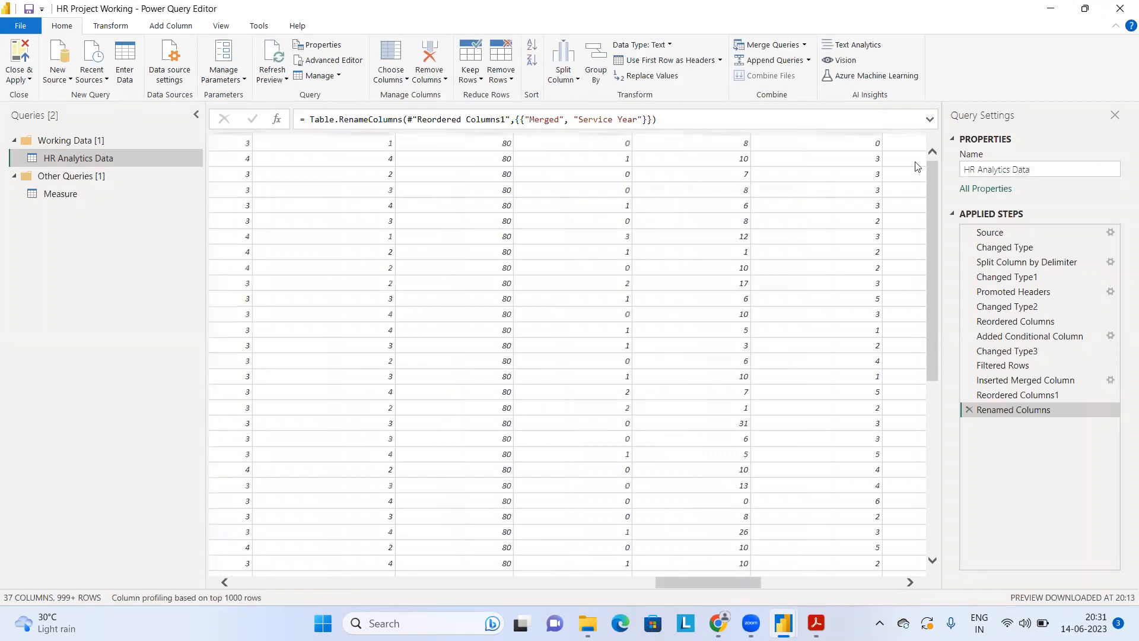
{"action": "left_click_drag", "start_coordinate": [998, 253], "coordinate": [991, 267]}
{"action": "left_click", "coordinate": [885, 586]}
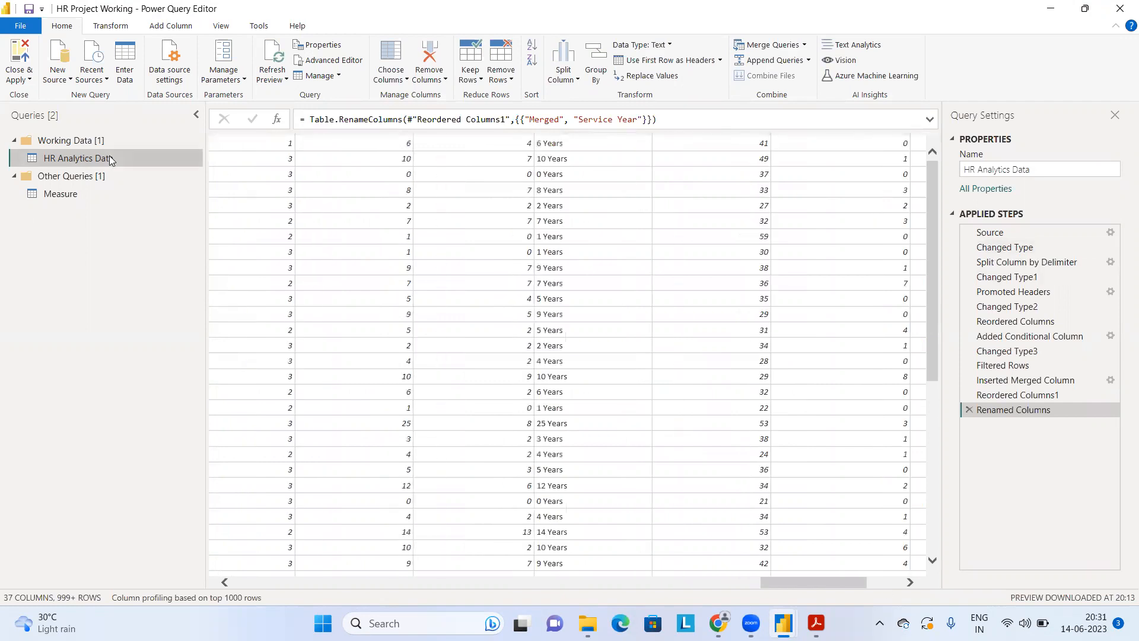
{"action": "scroll", "coordinate": [380, 284], "scroll_direction": "down", "scroll_amount": 2}
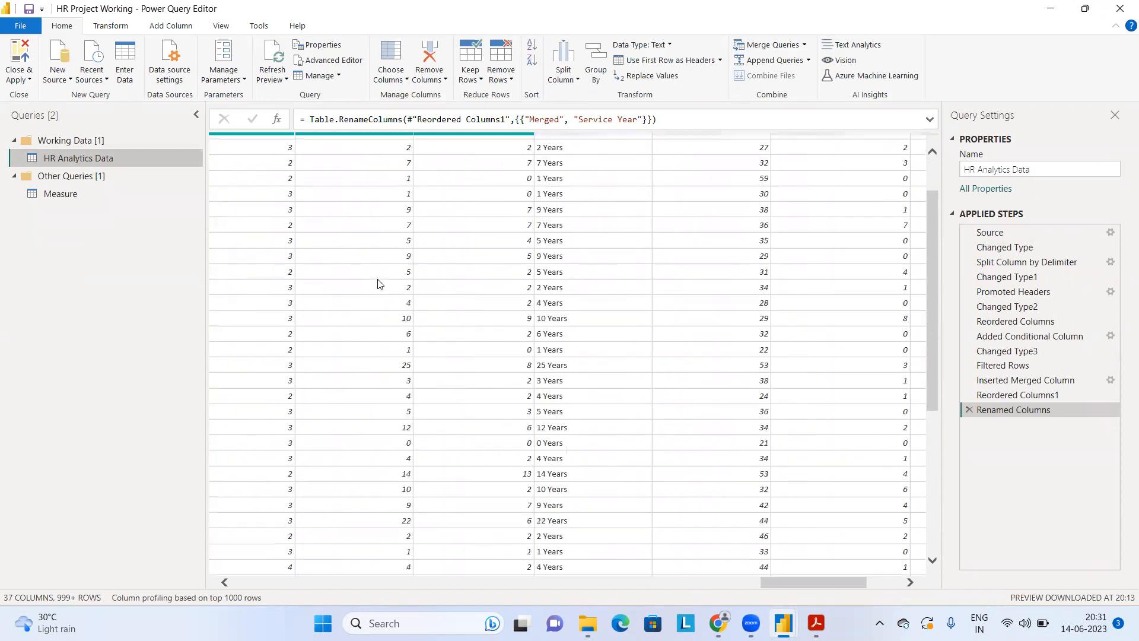
{"action": "scroll", "coordinate": [379, 284], "scroll_direction": "up", "scroll_amount": 2}
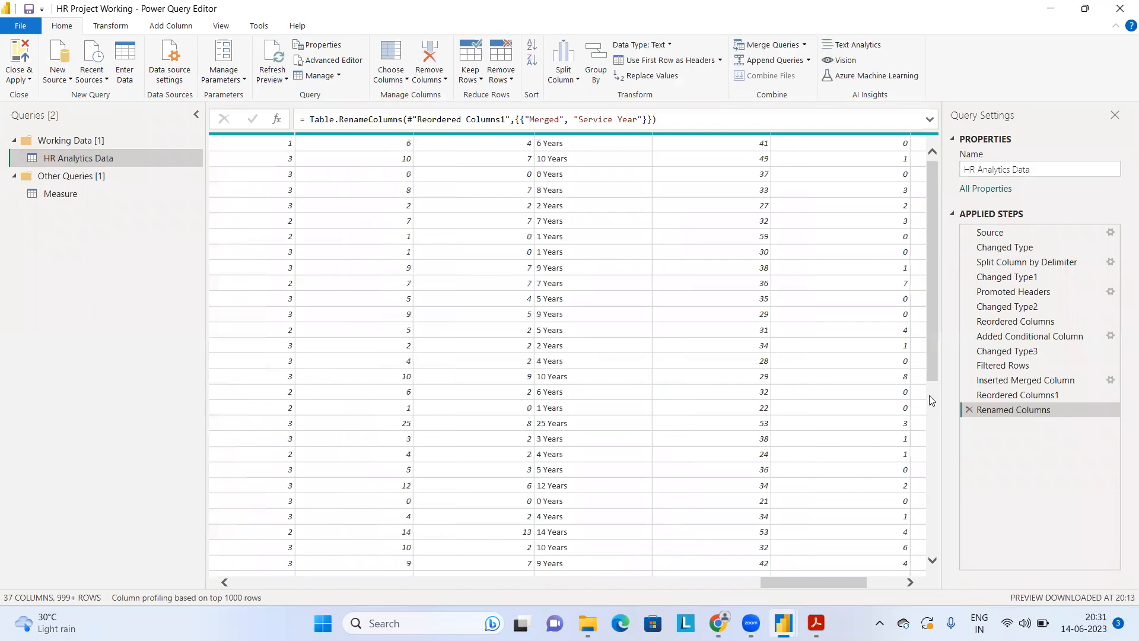
{"action": "left_click_drag", "start_coordinate": [930, 376], "coordinate": [922, 162]}
{"action": "left_click", "coordinate": [264, 423]}
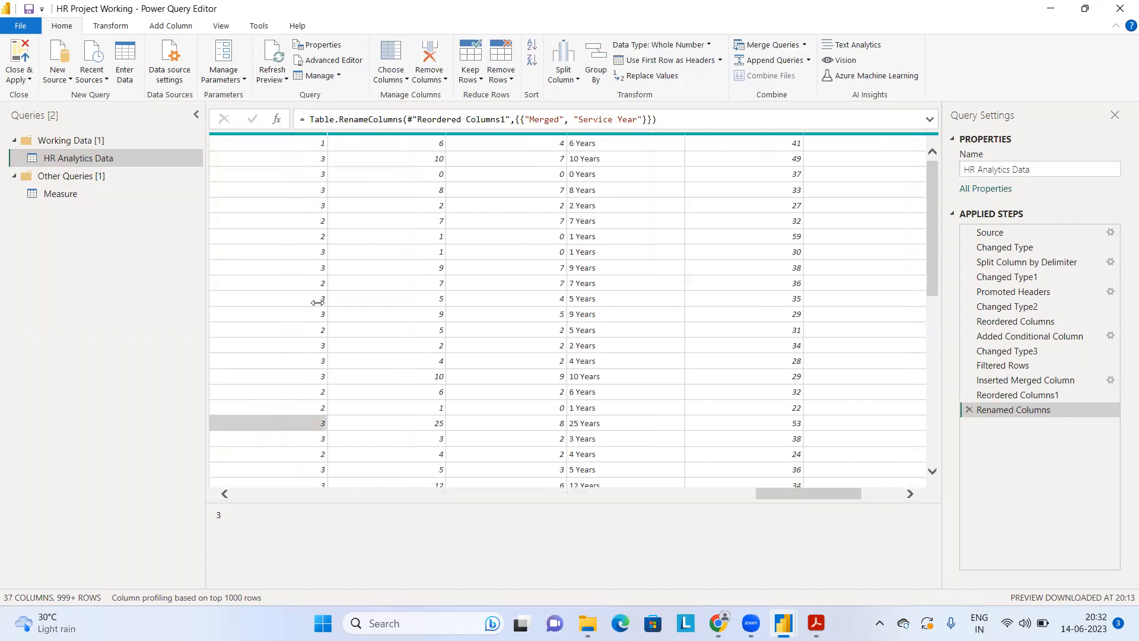
{"action": "left_click", "coordinate": [150, 159]}
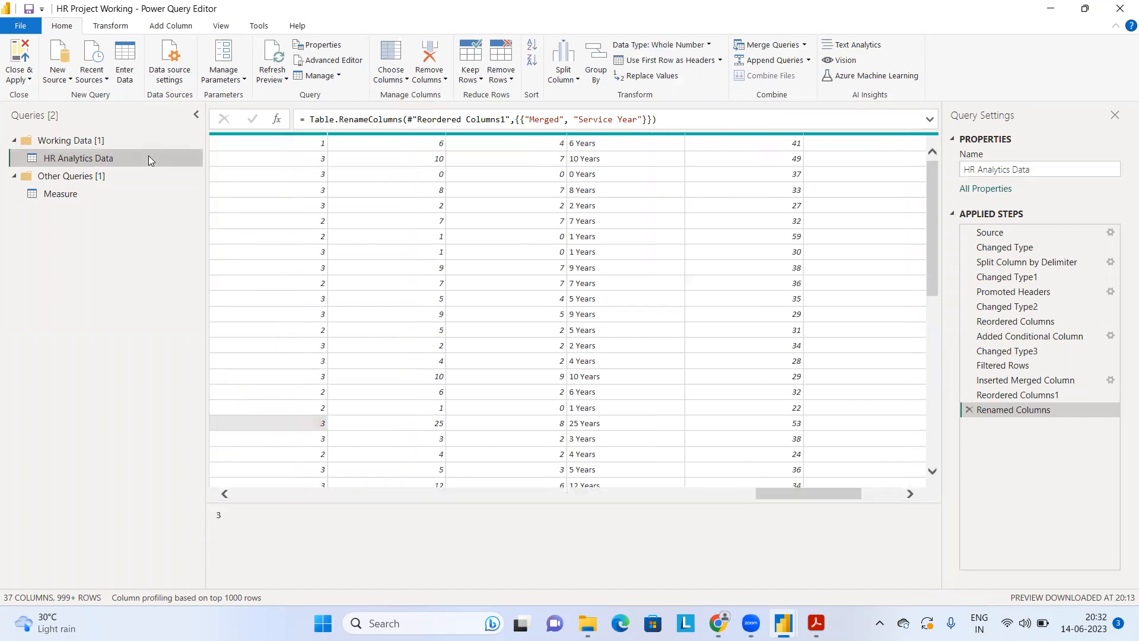
{"action": "left_click", "coordinate": [265, 492]}
{"action": "left_click", "coordinate": [265, 492]}
{"action": "left_click", "coordinate": [264, 492]}
{"action": "left_click", "coordinate": [265, 492]}
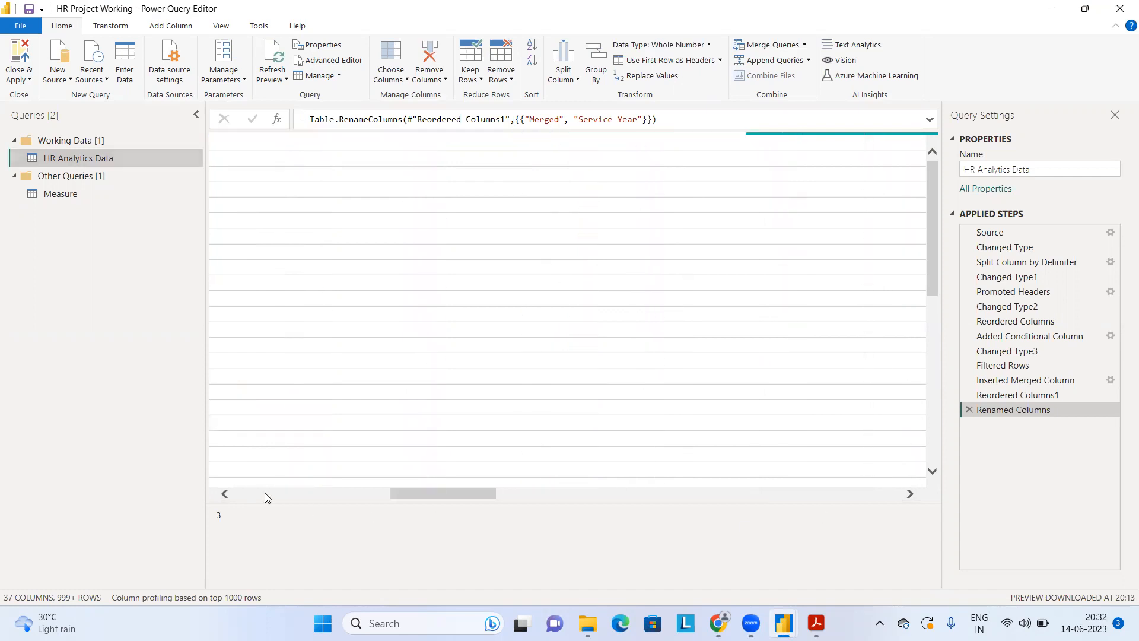
{"action": "left_click", "coordinate": [265, 492]}
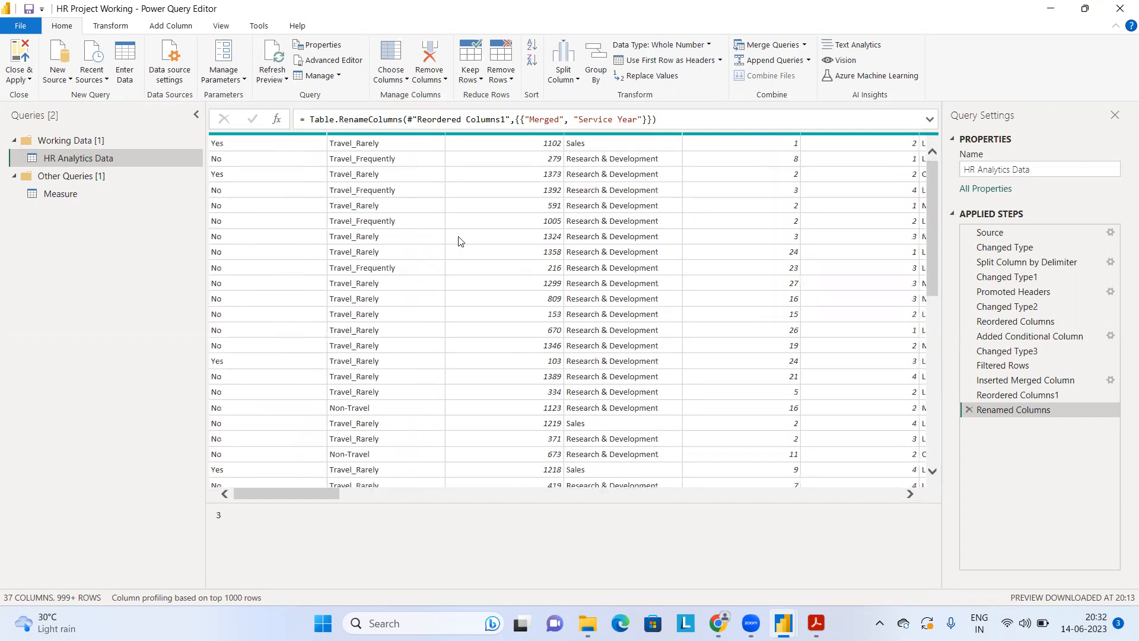
Step: Check the table at the Reordered Columns1 and Renamed Columns applied steps of the HR Analytics Data query
{"action": "left_click", "coordinate": [360, 237]}
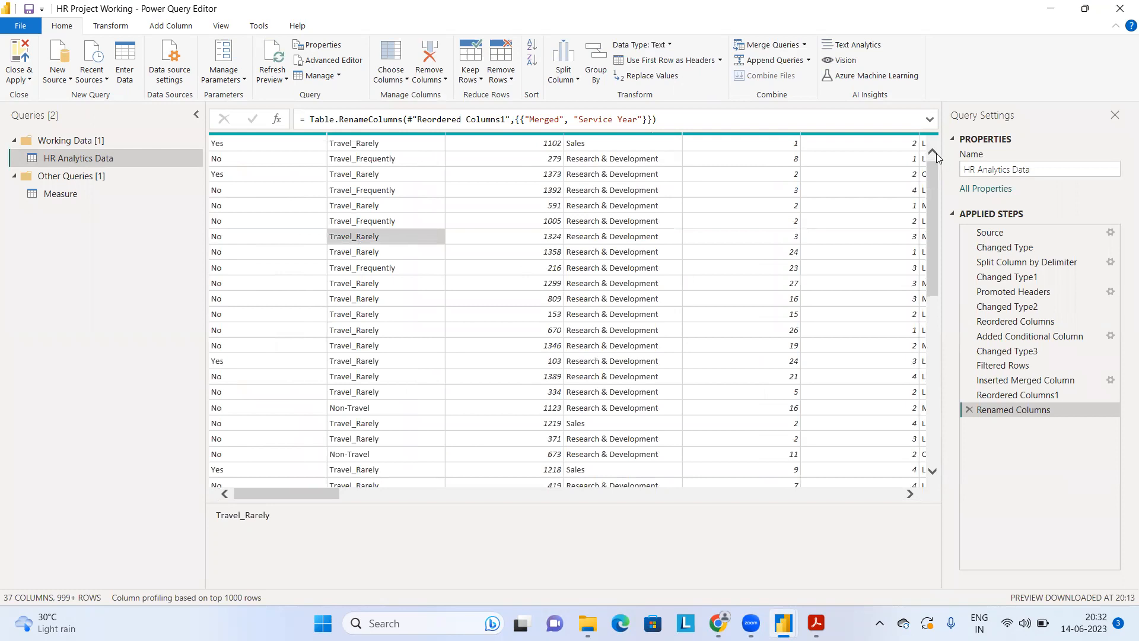
{"action": "left_click", "coordinate": [1017, 395]}
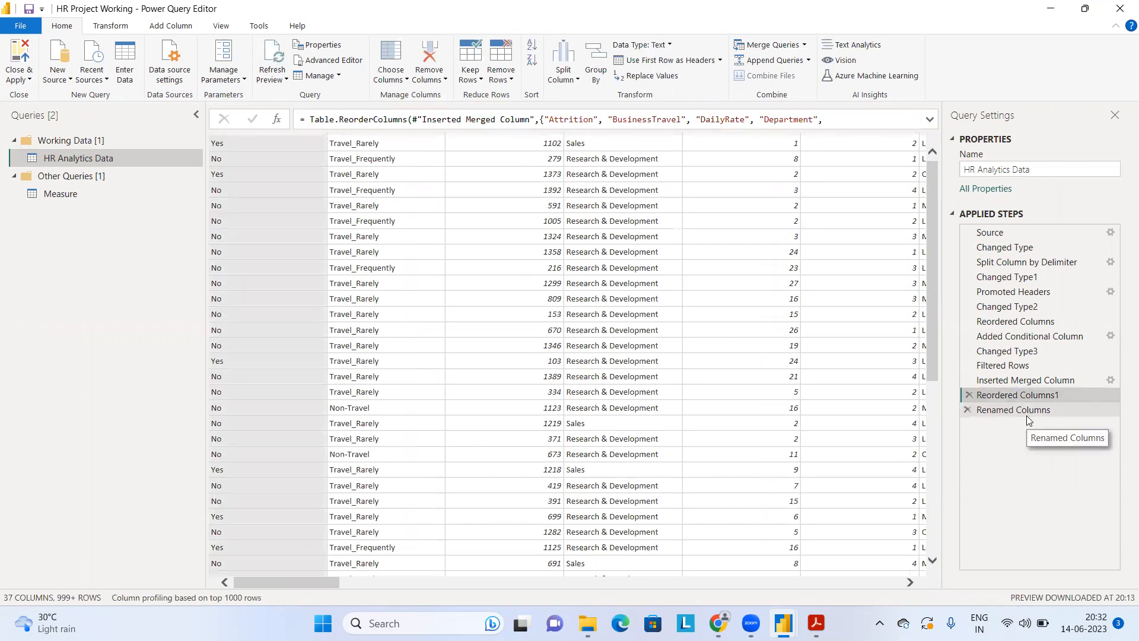
{"action": "left_click", "coordinate": [1029, 415]}
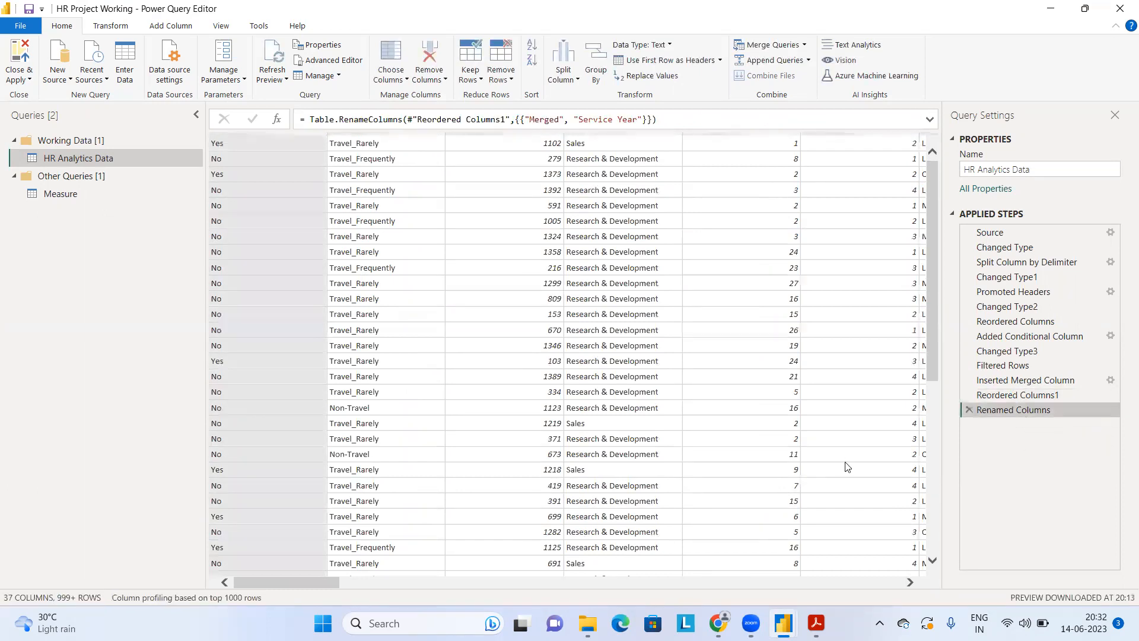
{"action": "left_click", "coordinate": [899, 583]}
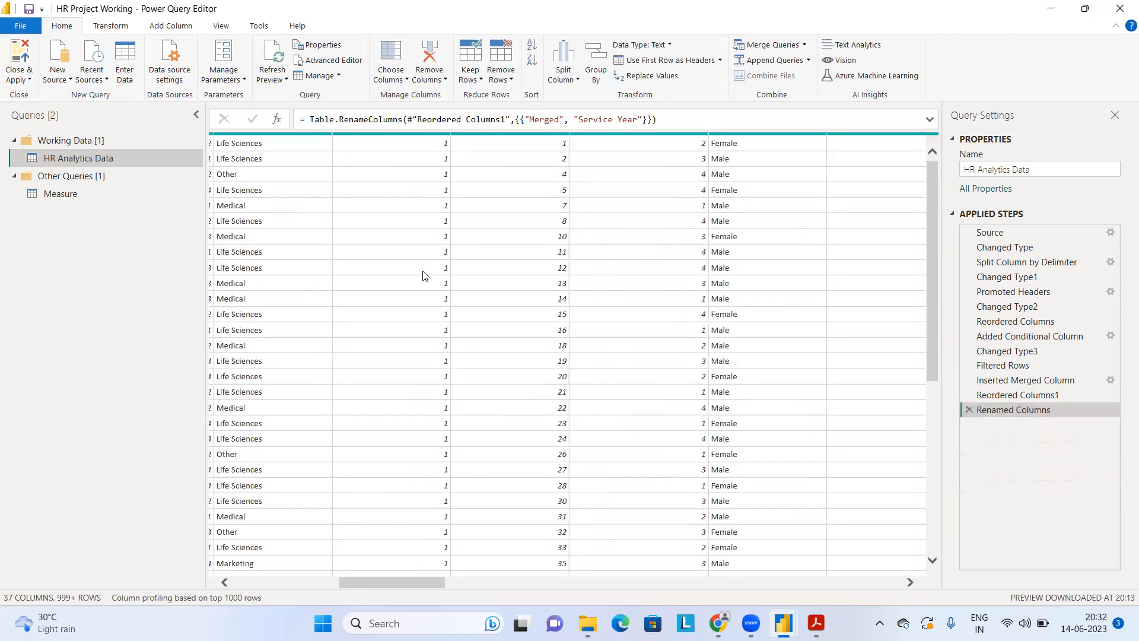
Step: Close and apply the queries, and reopen the Power Query Editor from the report
{"action": "left_click", "coordinate": [20, 77]}
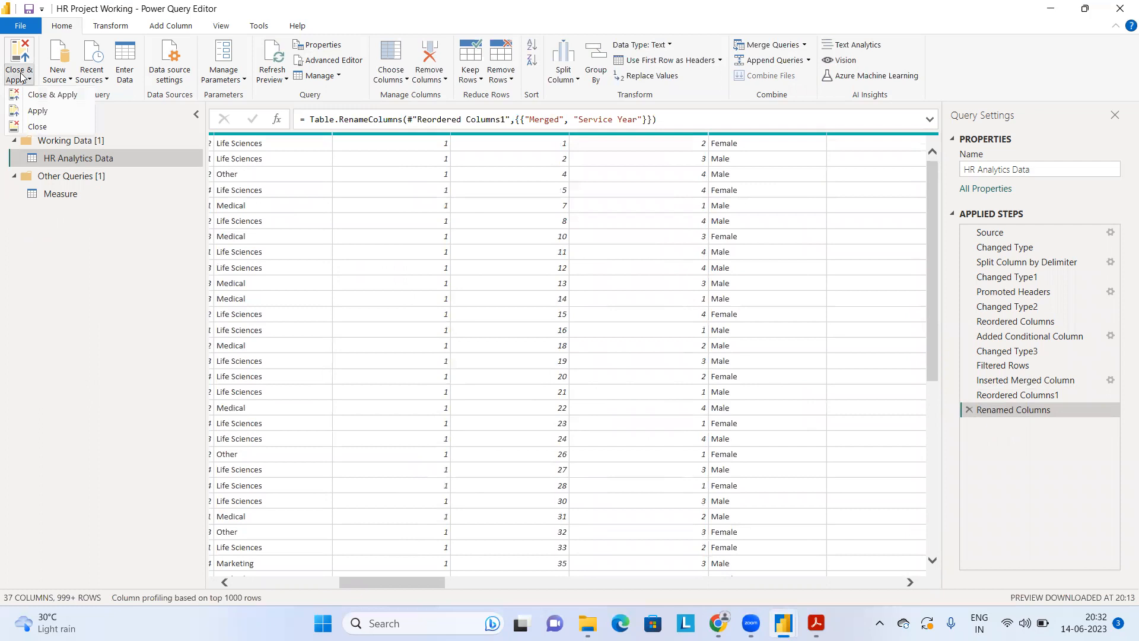
{"action": "left_click", "coordinate": [50, 99]}
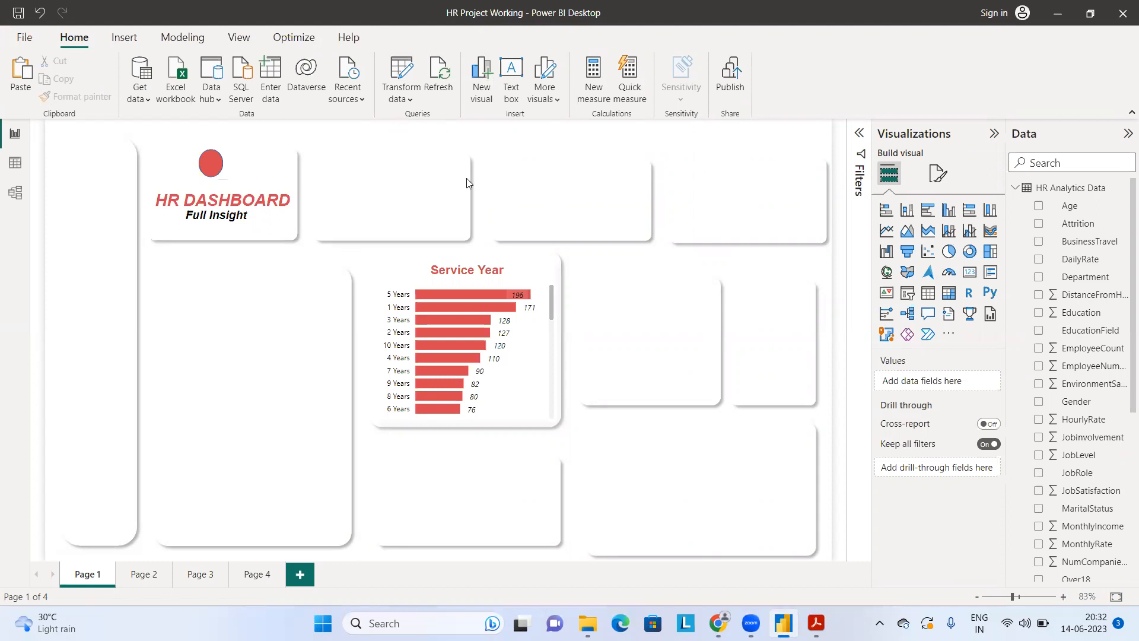
{"action": "left_click", "coordinate": [396, 86]}
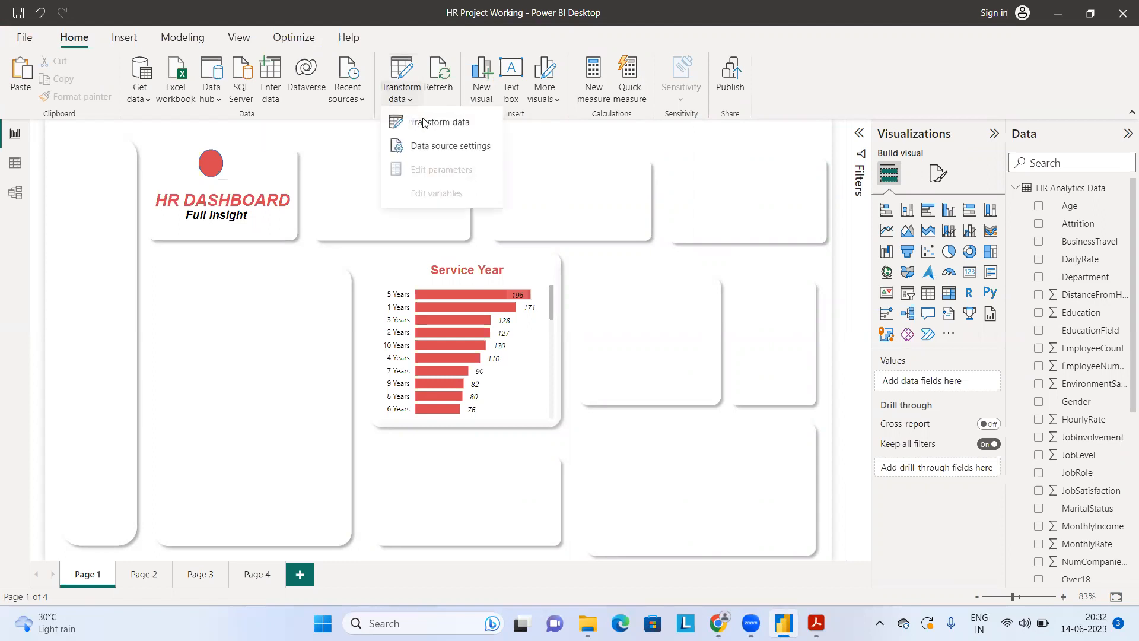
{"action": "left_click", "coordinate": [423, 122]}
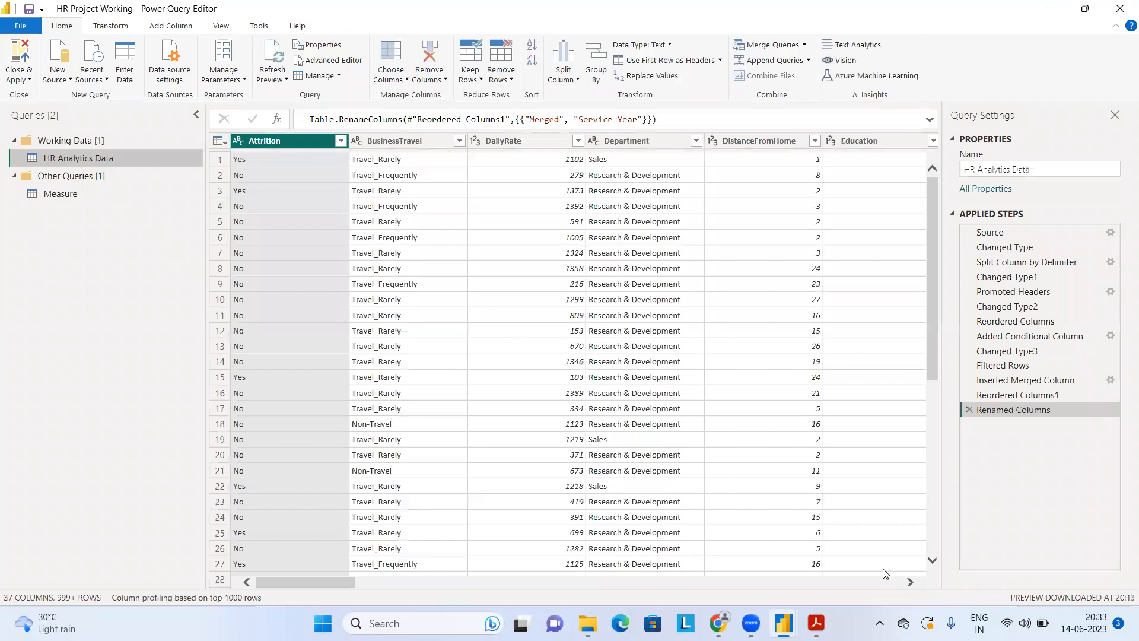
Step: Select the JobLevel column in HR Analytics Data and start a column from examples based on that selection
{"action": "left_click", "coordinate": [910, 582]}
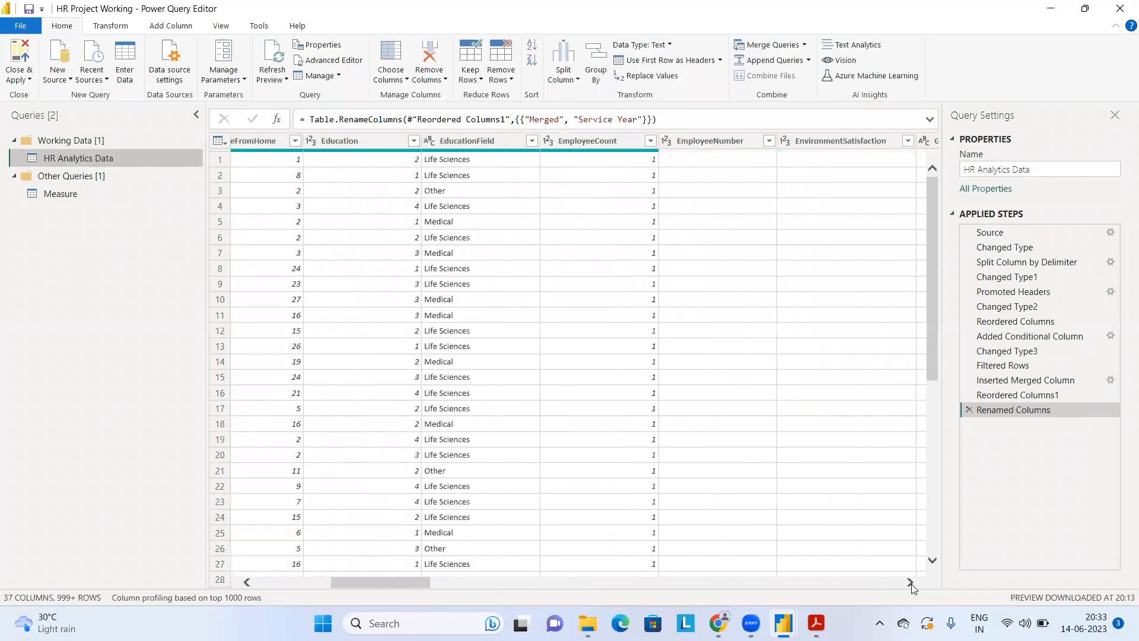
{"action": "left_click", "coordinate": [911, 584]}
{"action": "left_click", "coordinate": [911, 584]}
{"action": "left_click", "coordinate": [911, 584]}
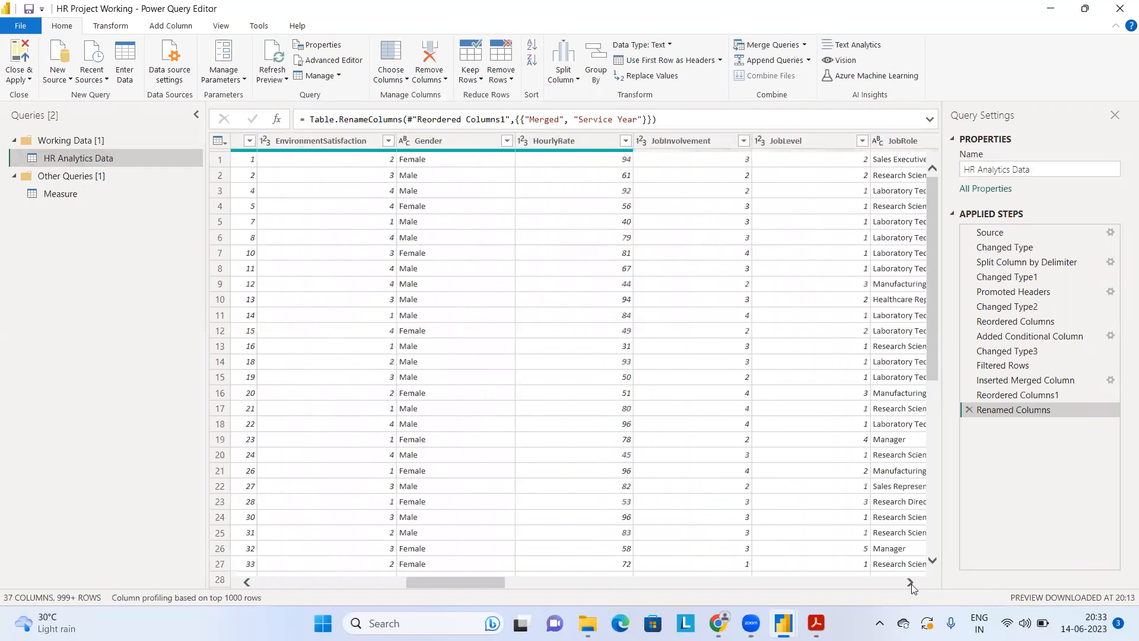
{"action": "left_click", "coordinate": [803, 143]}
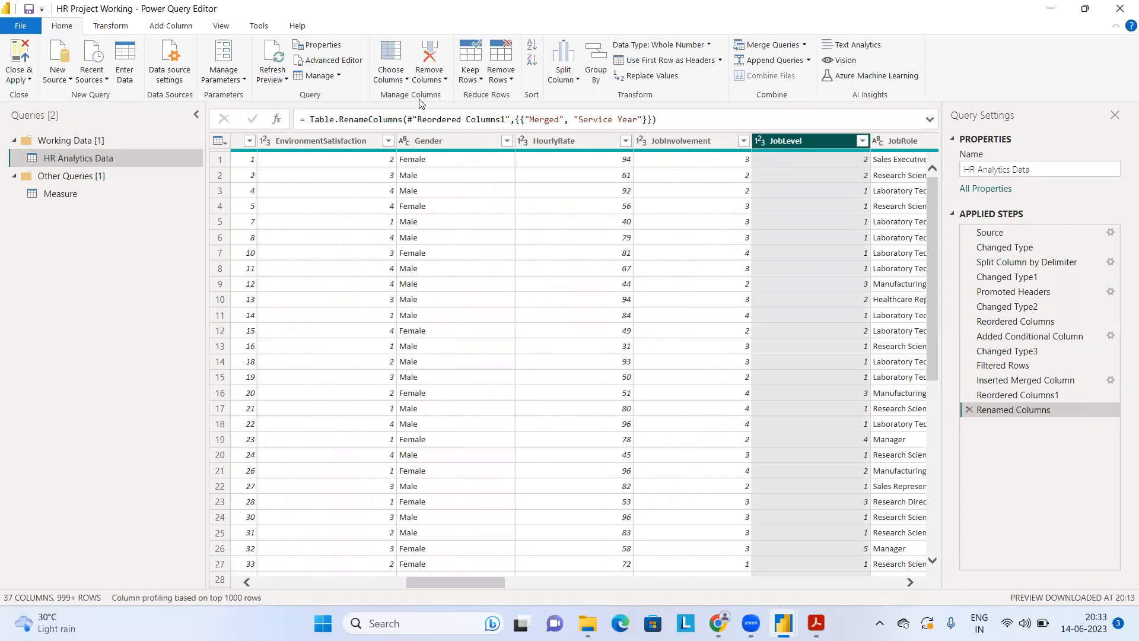
{"action": "left_click", "coordinate": [186, 71]}
{"action": "scroll", "coordinate": [185, 71], "scroll_direction": "down", "scroll_amount": 2}
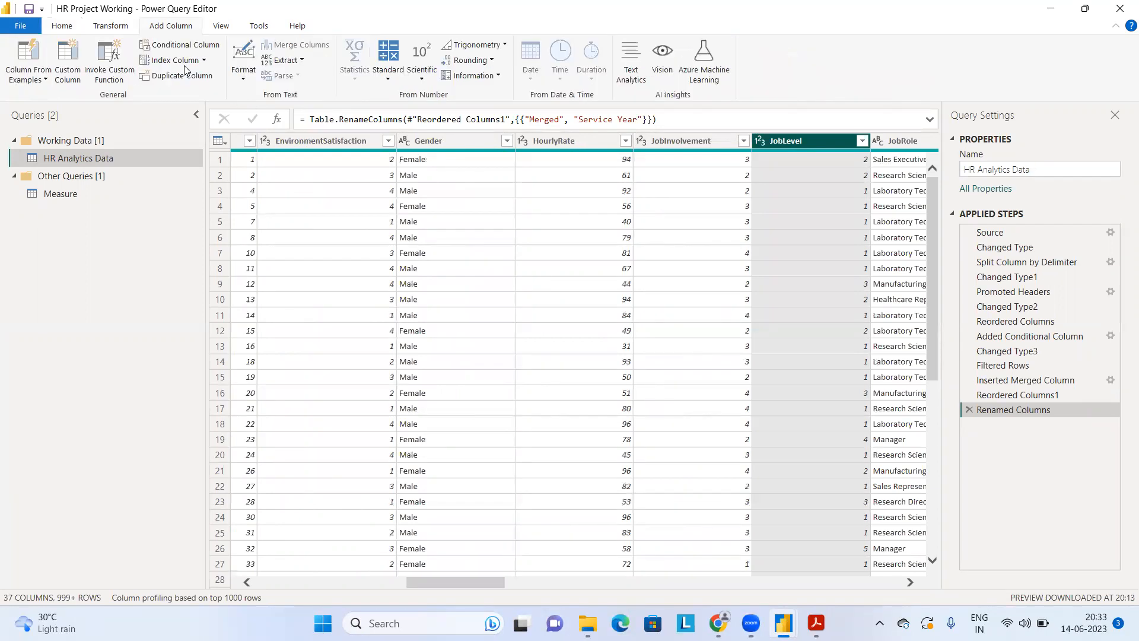
{"action": "left_click", "coordinate": [38, 78]}
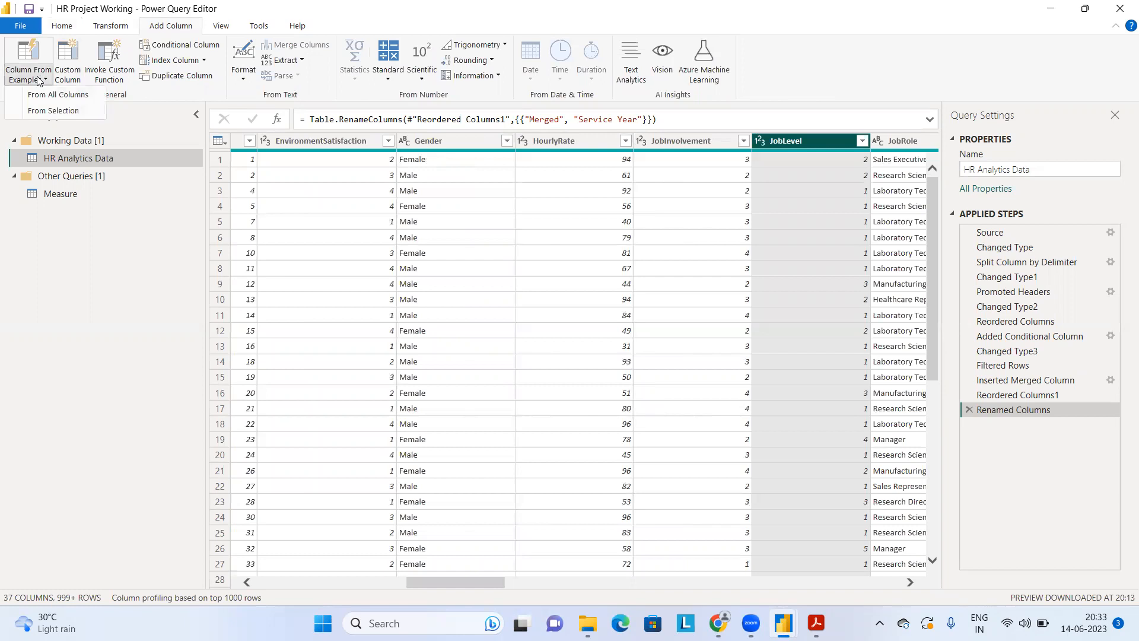
{"action": "left_click", "coordinate": [52, 111]}
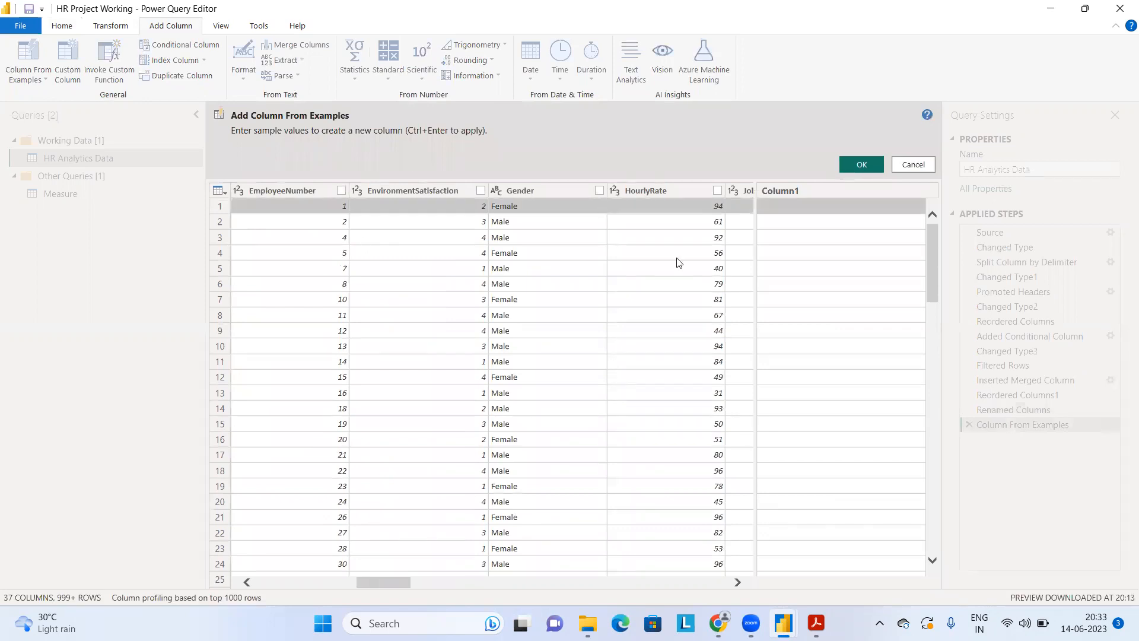
Step: Enter "Level 2" as the first row's example for the JobLevel-based column and create the column
{"action": "left_click", "coordinate": [737, 582]}
{"action": "left_click", "coordinate": [737, 582]}
{"action": "left_click", "coordinate": [737, 582]}
{"action": "left_click", "coordinate": [737, 582]}
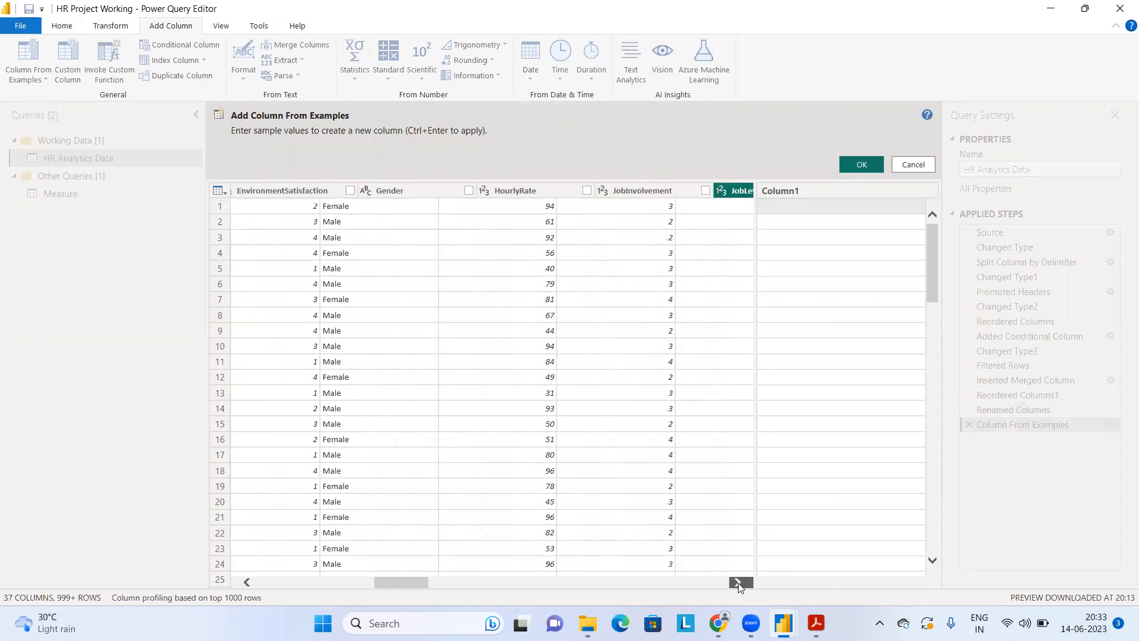
{"action": "left_click", "coordinate": [738, 582]}
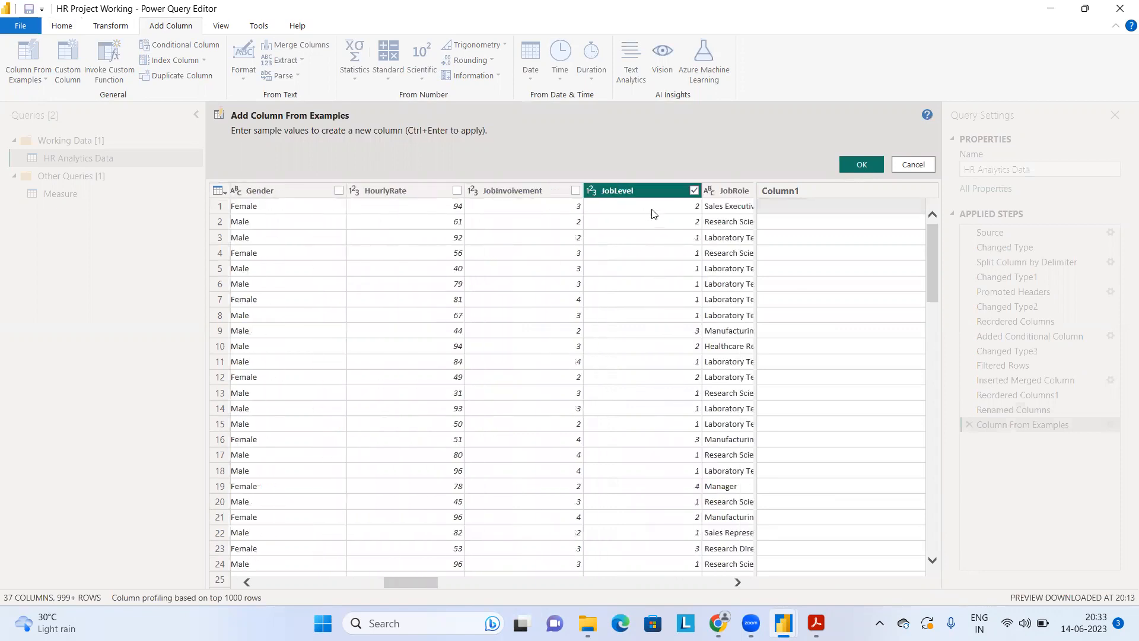
{"action": "left_click", "coordinate": [795, 208]}
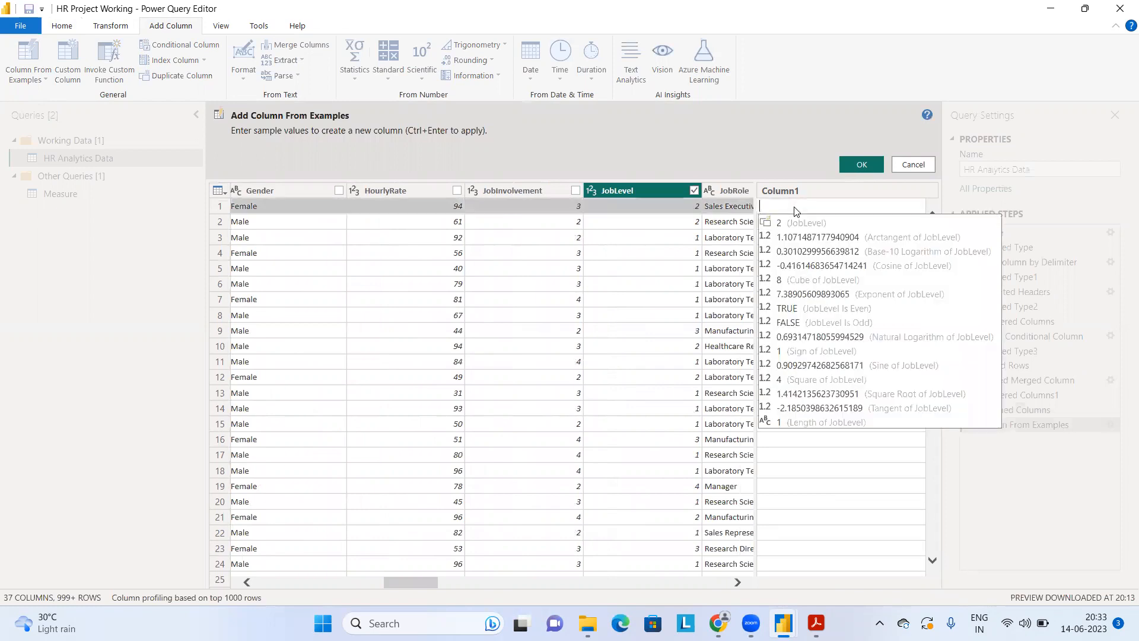
{"action": "type", "text": "Level 2"}
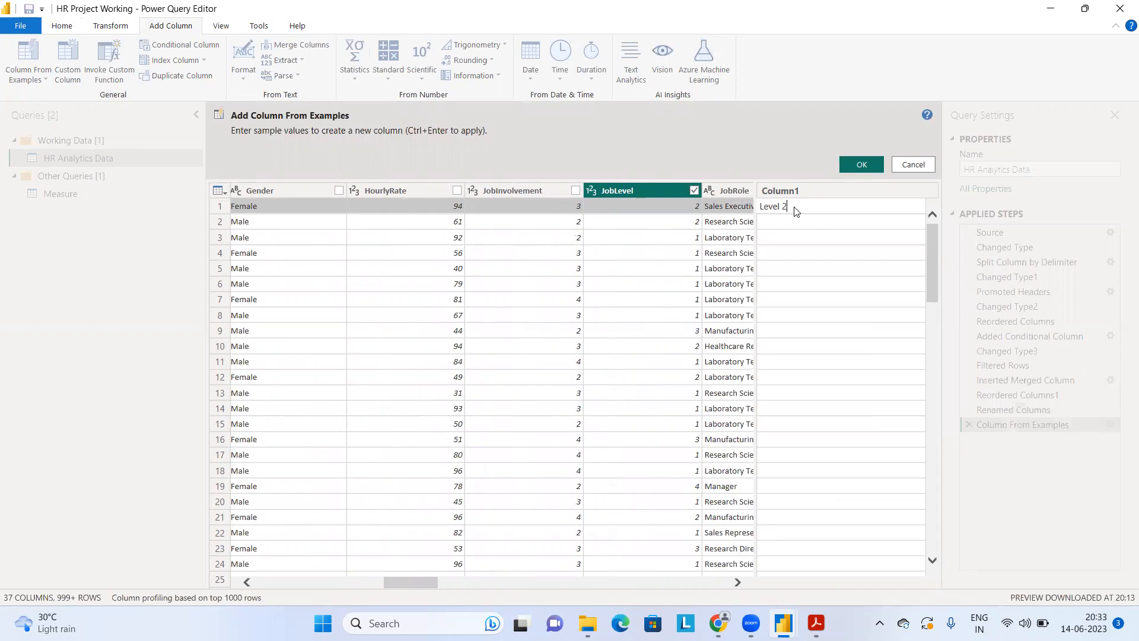
{"action": "key", "text": "Return"}
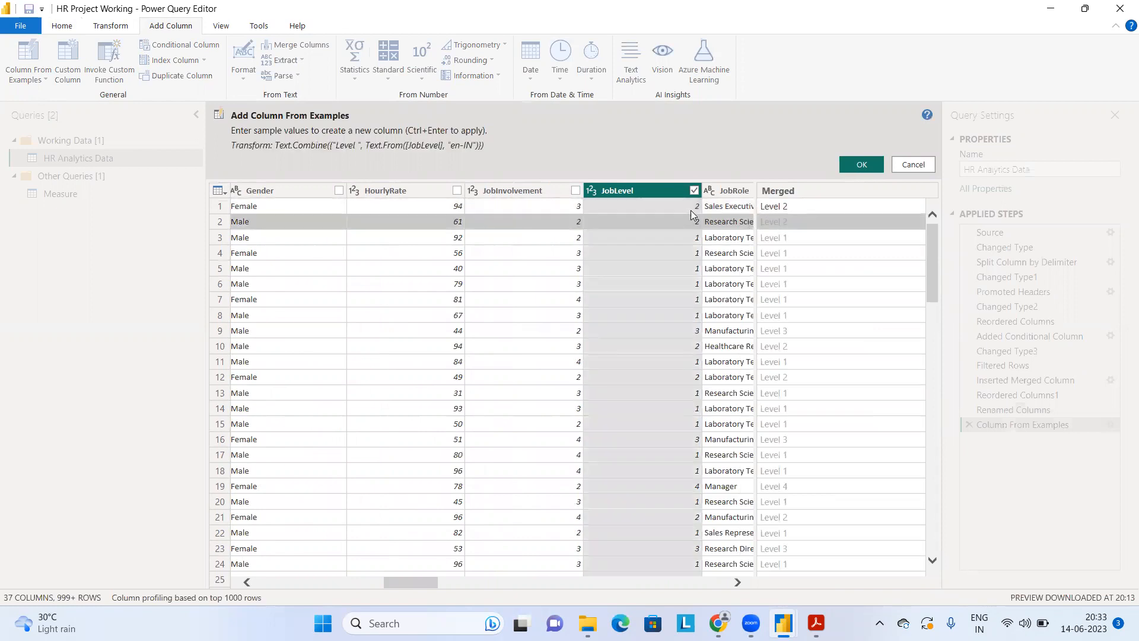
{"action": "left_click", "coordinate": [872, 168]}
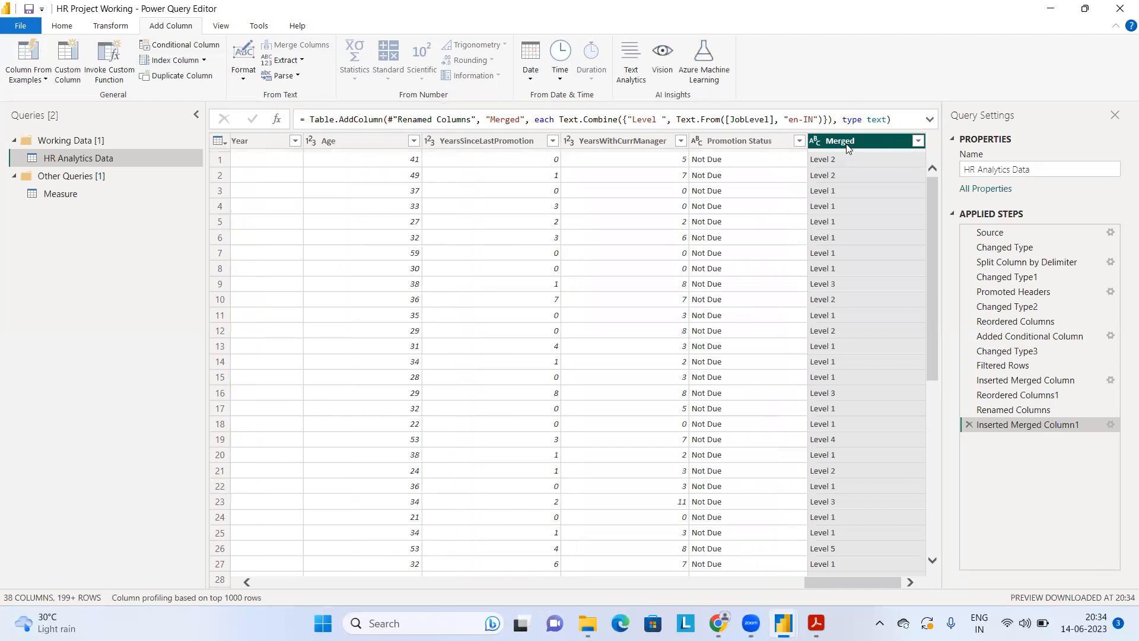
Step: Rename the new Merged column as "Job Levels"
{"action": "double_click", "coordinate": [847, 145]}
{"action": "type", "text": "Level"}
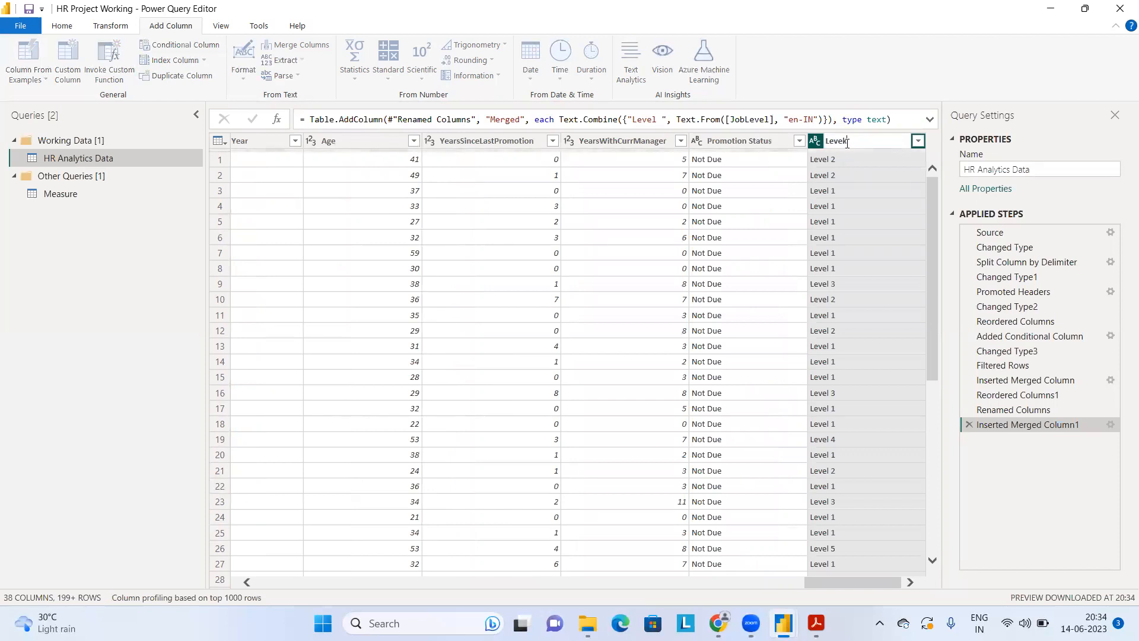
{"action": "key", "text": "BackSpace"}
{"action": "key", "text": "BackSpace"}
{"action": "key", "text": "BackSpace"}
{"action": "type", "text": "JOB"}
{"action": "key", "text": "BackSpace"}
{"action": "key", "text": "BackSpace"}
{"action": "type", "text": "o"}
{"action": "key", "text": "BackSpace"}
{"action": "key", "text": "BackSpace"}
{"action": "type", "text": "Servic"}
{"action": "key", "text": "BackSpace"}
{"action": "key", "text": "BackSpace"}
{"action": "key", "text": "BackSpace"}
{"action": "key", "text": "BackSpace"}
{"action": "key", "text": "BackSpace"}
{"action": "key", "text": "BackSpace"}
{"action": "type", "text": "Job Kn"}
{"action": "key", "text": "BackSpace"}
{"action": "key", "text": "BackSpace"}
{"action": "type", "text": "Levels"}
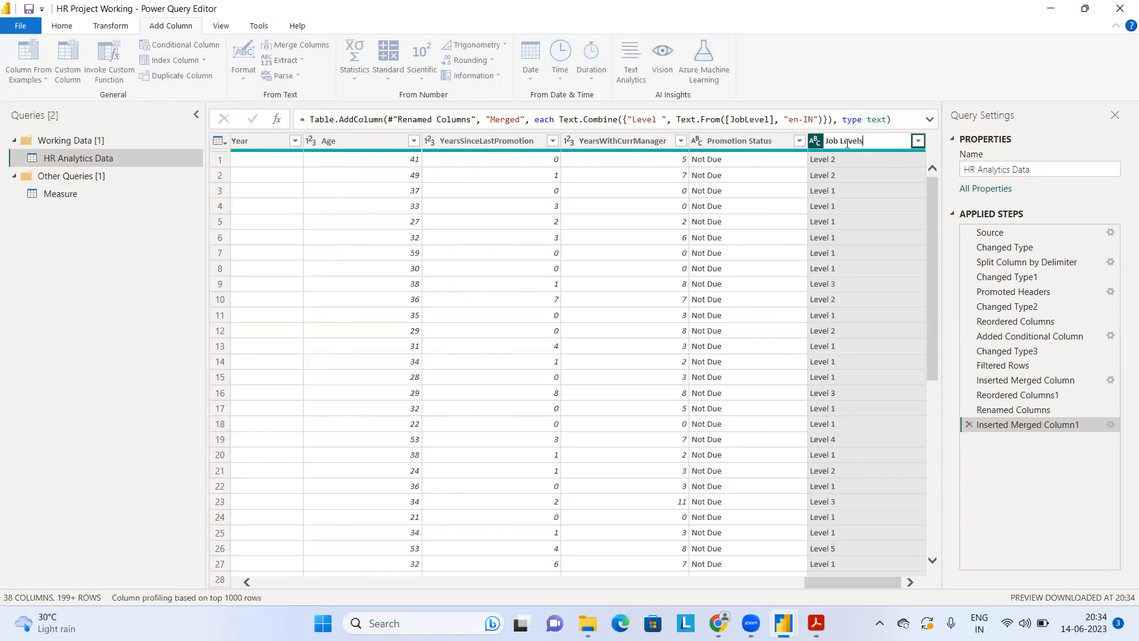
{"action": "key", "text": "Return"}
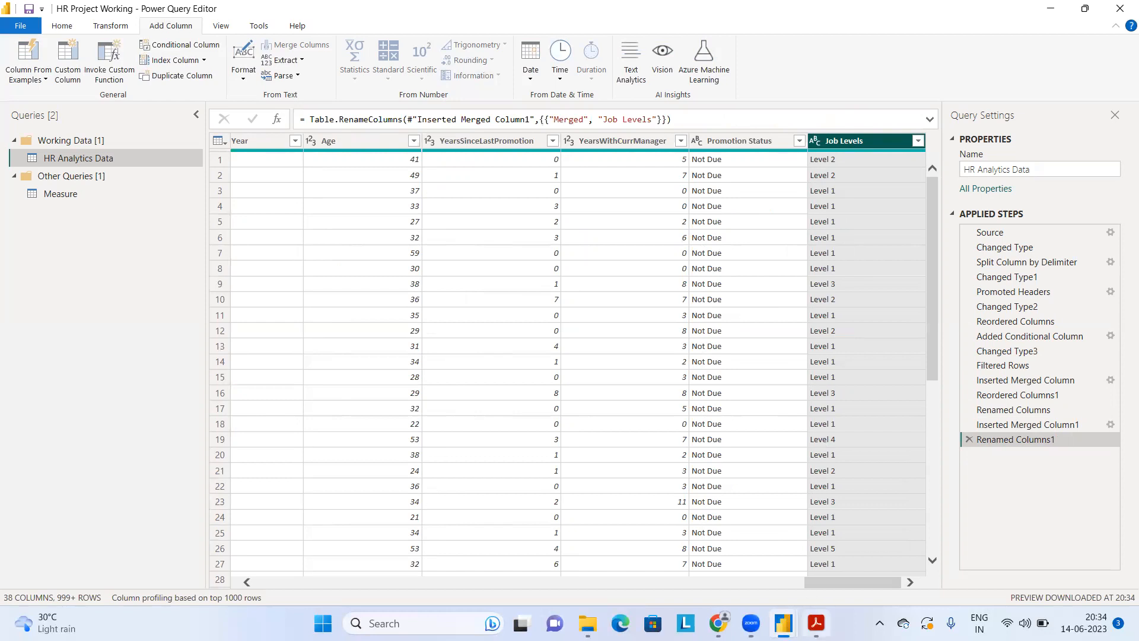
Step: Check the first page of the reference dashboard PDF and return to the Power Query Editor
{"action": "left_click", "coordinate": [816, 623]}
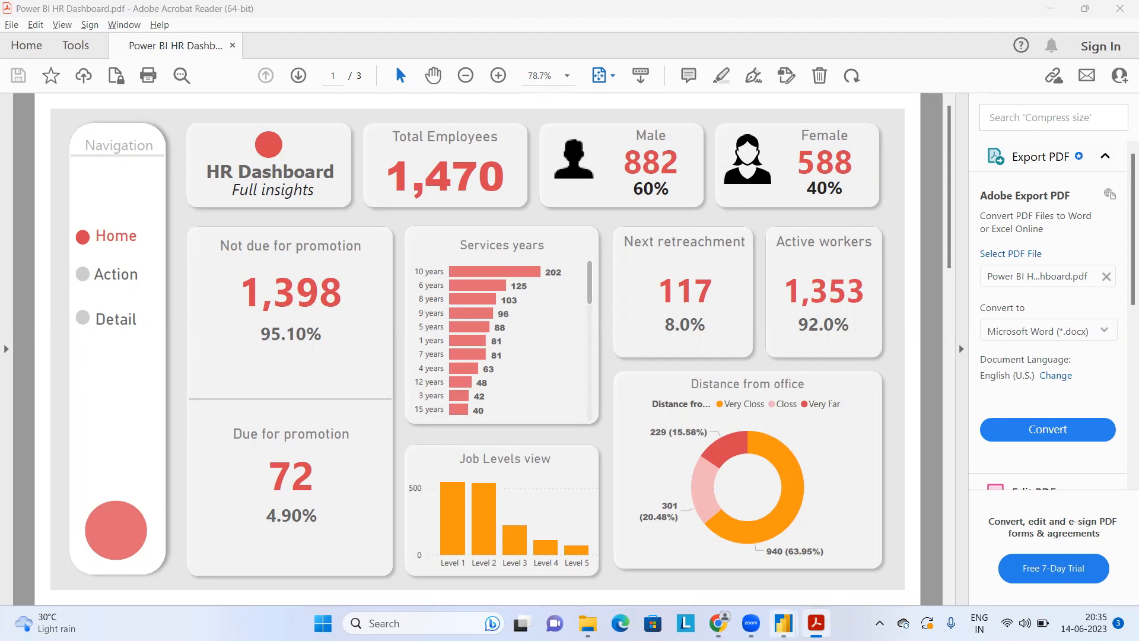
{"action": "mouse_move", "coordinate": [783, 623]}
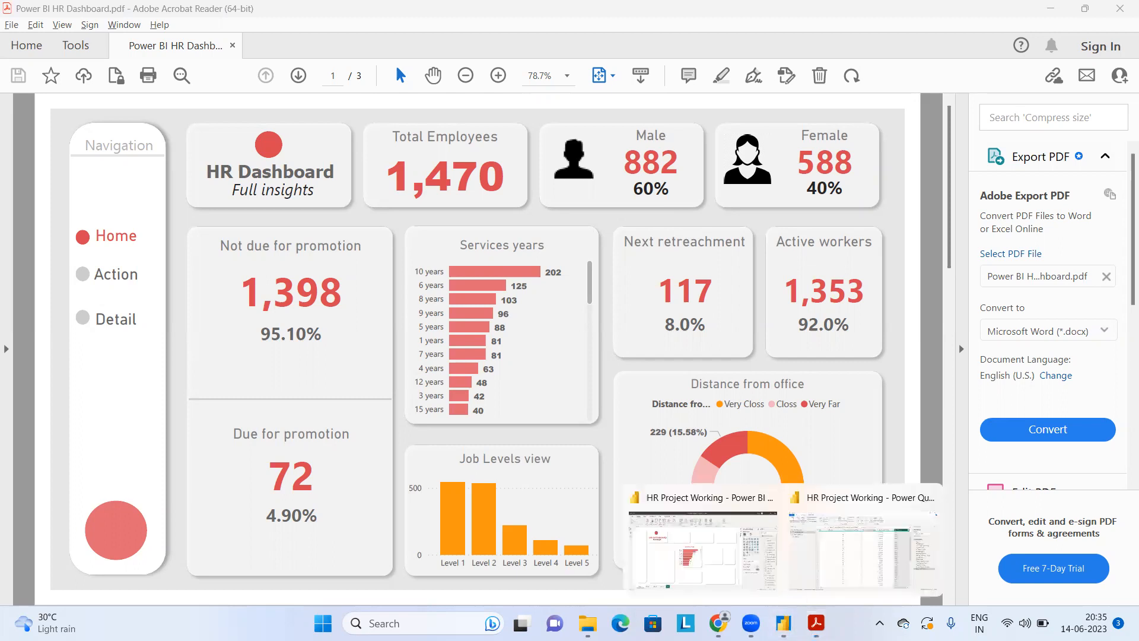
{"action": "left_click", "coordinate": [836, 556]}
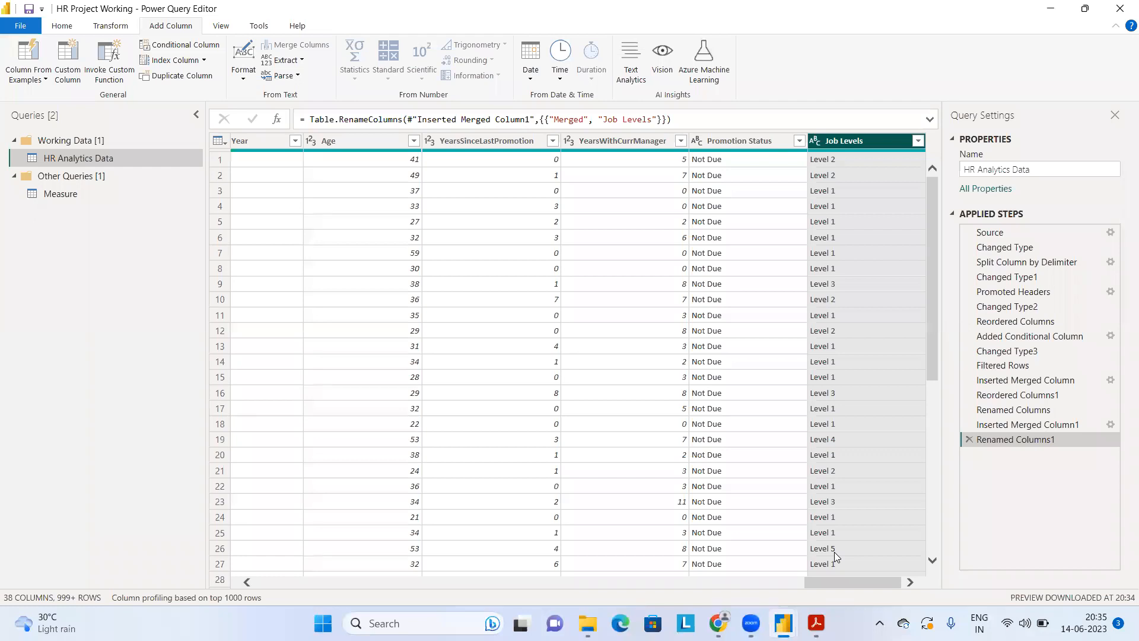
Step: Select the YearsAtCompany column in HR Analytics Data and start a conditional column named "Retrenchment Status"
{"action": "left_click", "coordinate": [247, 583]}
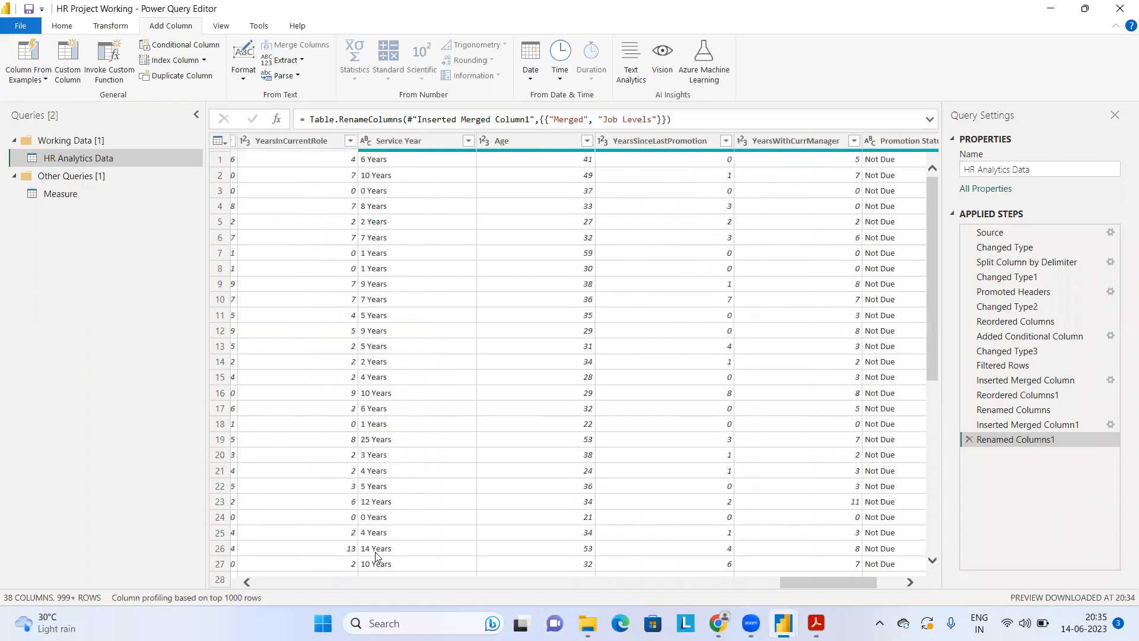
{"action": "left_click", "coordinate": [247, 583]}
{"action": "left_click", "coordinate": [355, 138]}
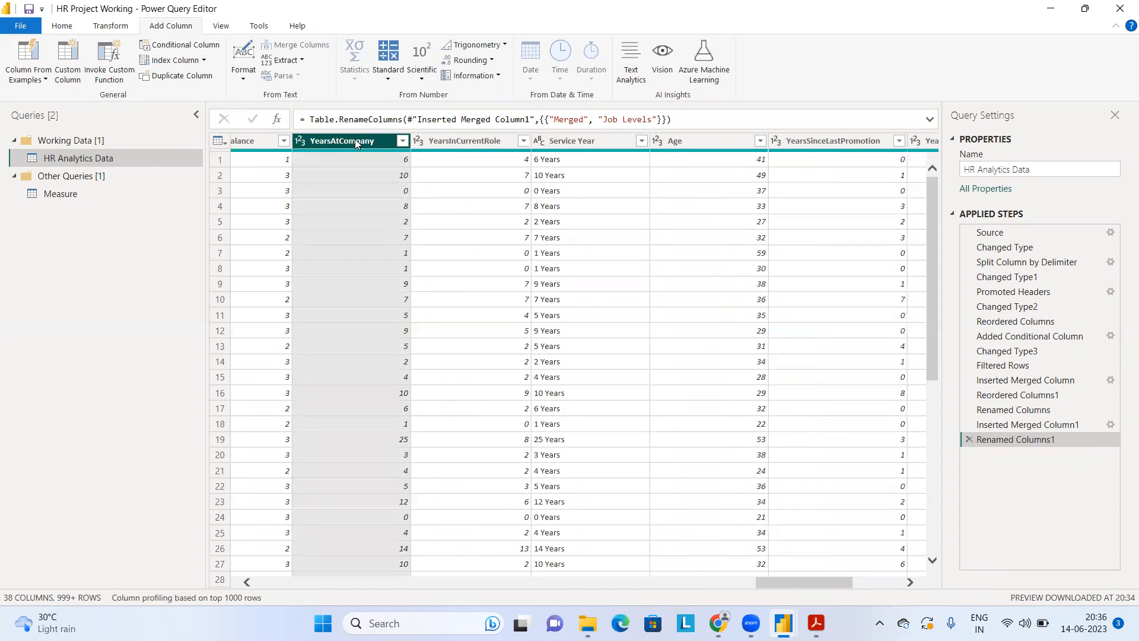
{"action": "left_click", "coordinate": [167, 49]}
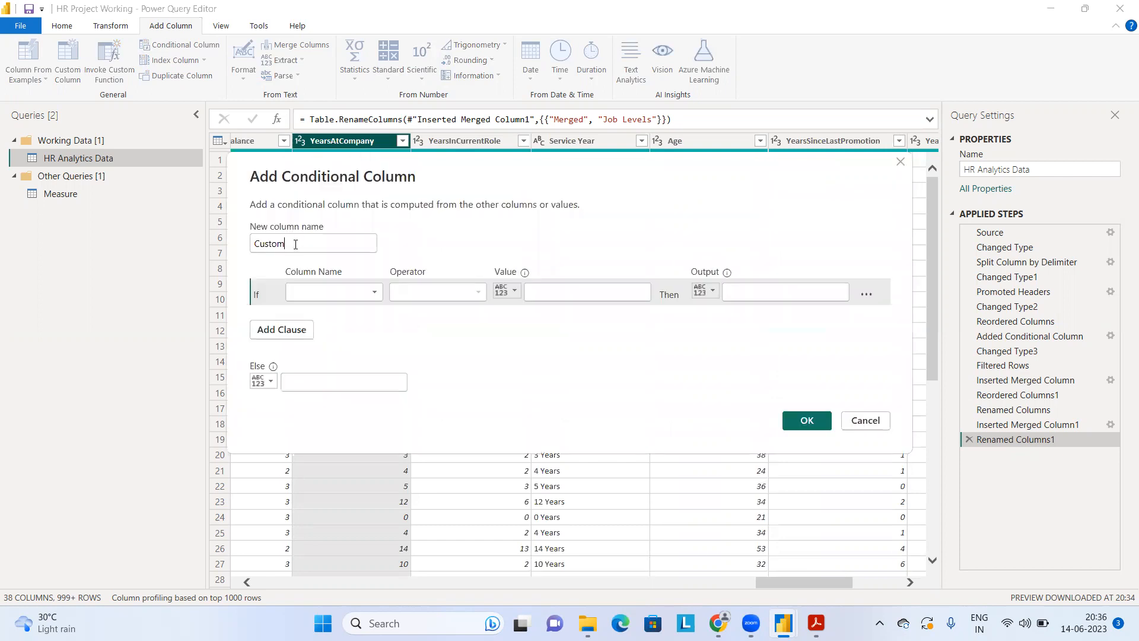
{"action": "left_click", "coordinate": [295, 244]}
{"action": "key", "text": "BackSpace"}
{"action": "key", "text": "BackSpace"}
{"action": "key", "text": "BackSpace"}
{"action": "key", "text": "BackSpace"}
{"action": "key", "text": "BackSpace"}
{"action": "key", "text": "BackSpace"}
{"action": "type", "text": "Retrenchment "}
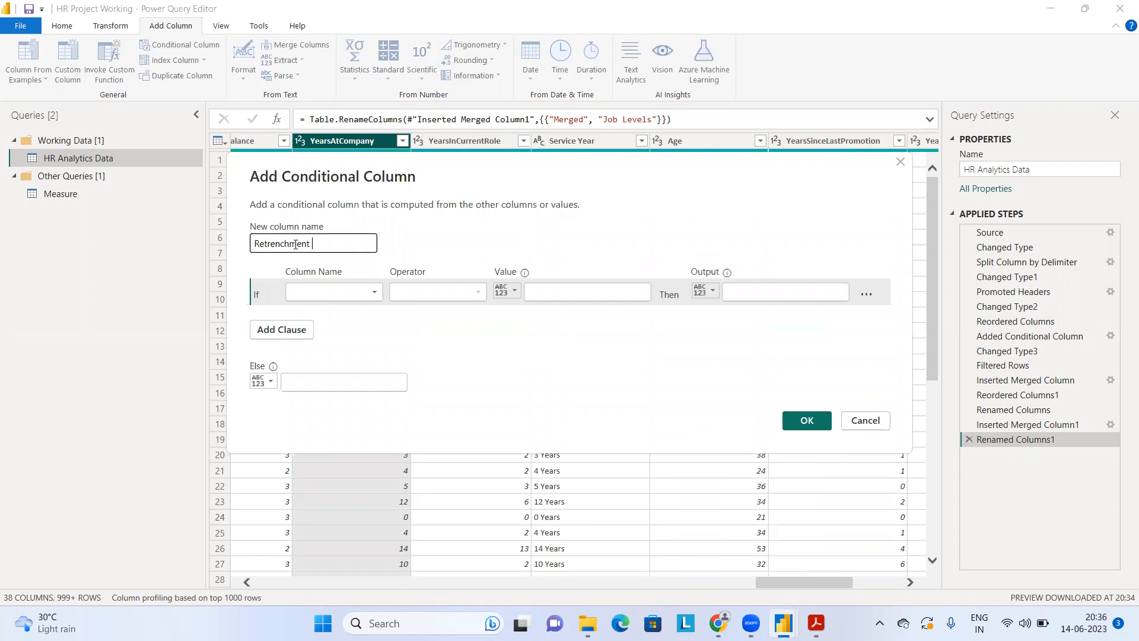
{"action": "type", "text": "Status"}
Step: Set the condition for Retrenchment Status to YearsAtCompany is greater than or equal to 15
{"action": "left_click", "coordinate": [321, 292]}
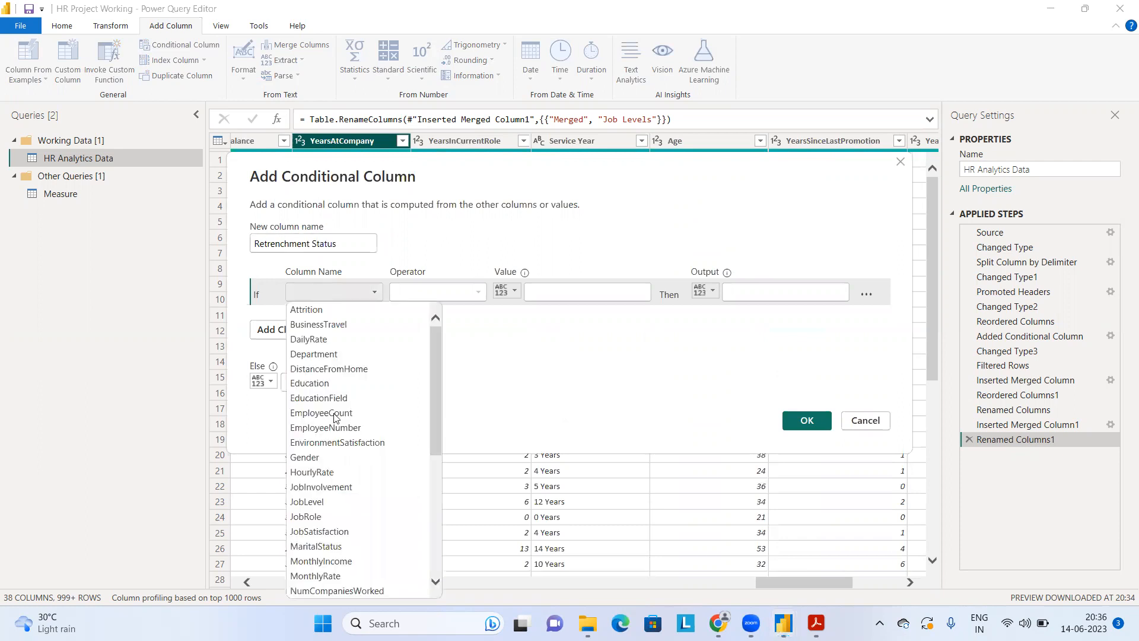
{"action": "scroll", "coordinate": [334, 418], "scroll_direction": "down", "scroll_amount": 4}
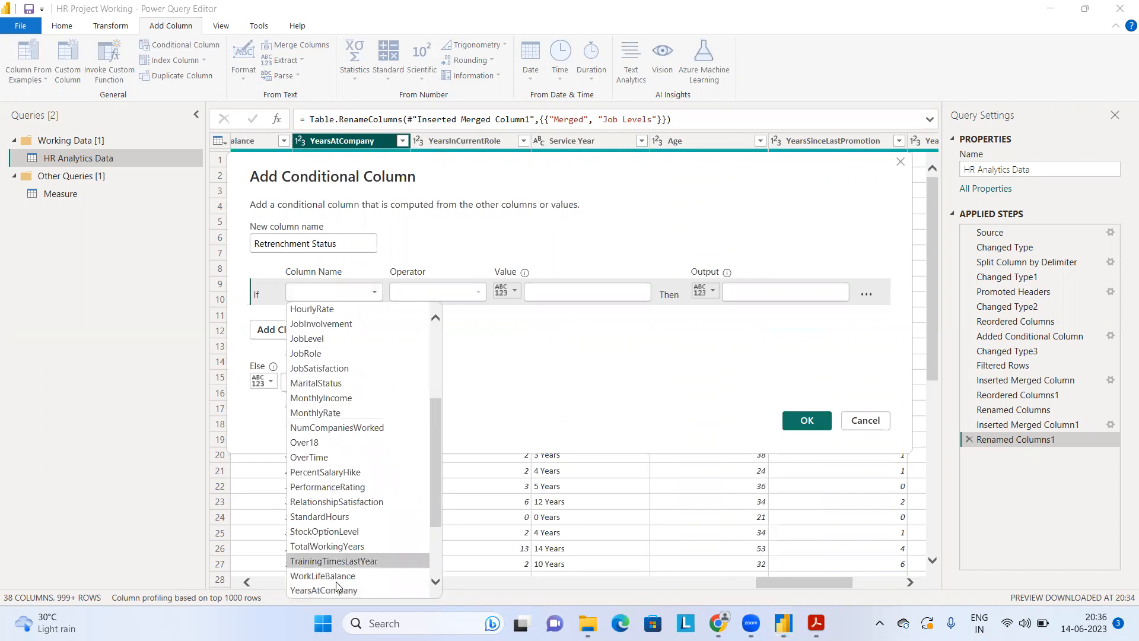
{"action": "left_click", "coordinate": [337, 589]}
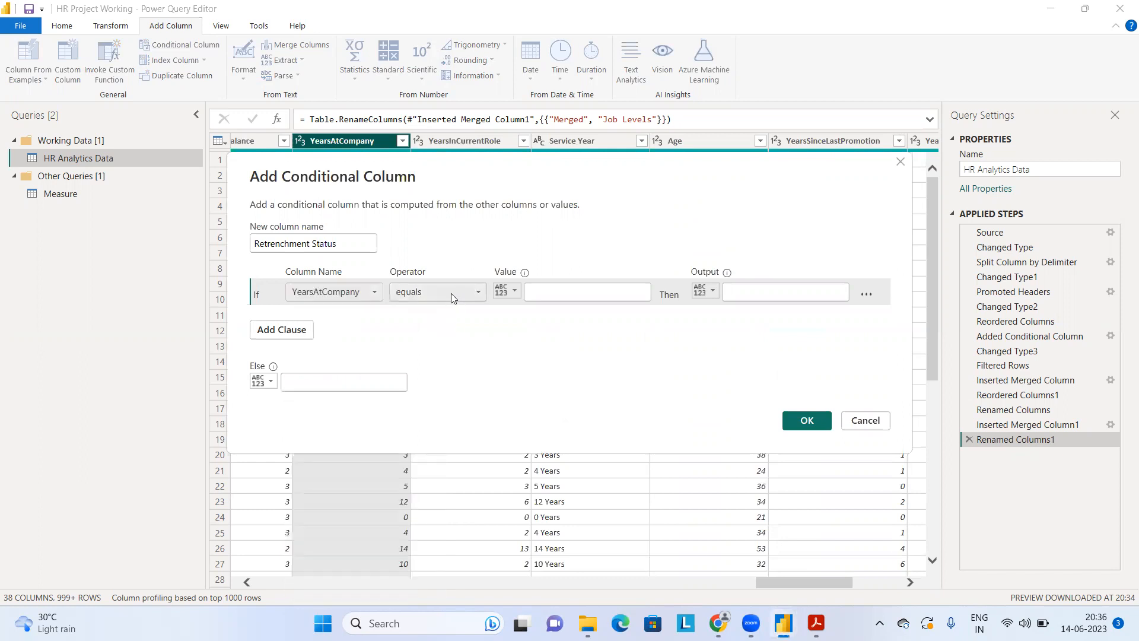
{"action": "left_click", "coordinate": [451, 293]}
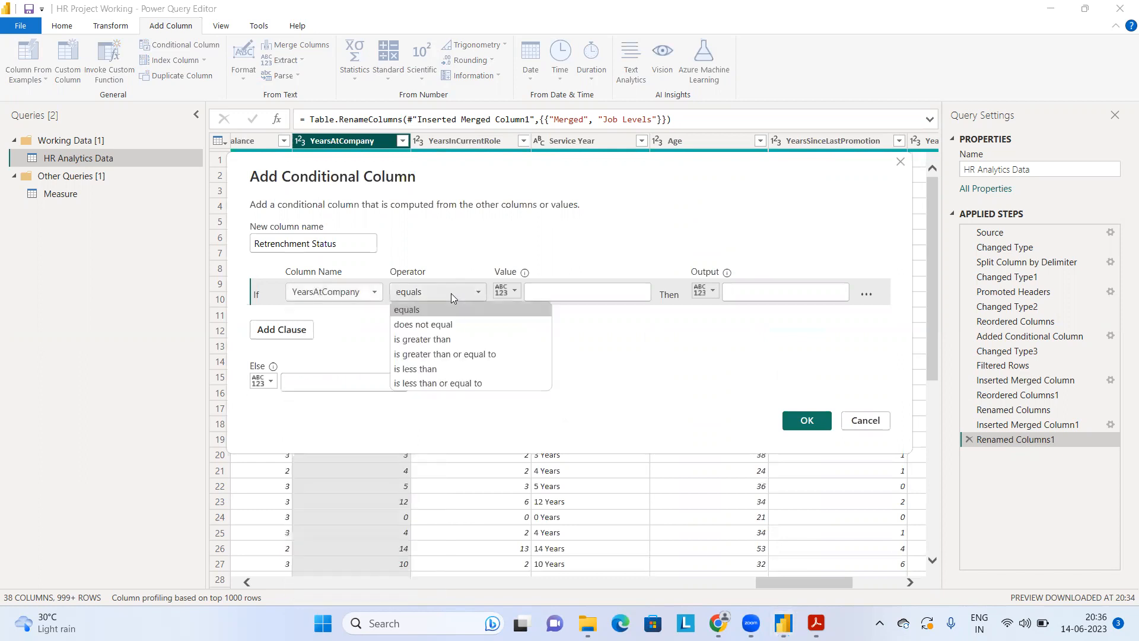
{"action": "left_click", "coordinate": [438, 355]}
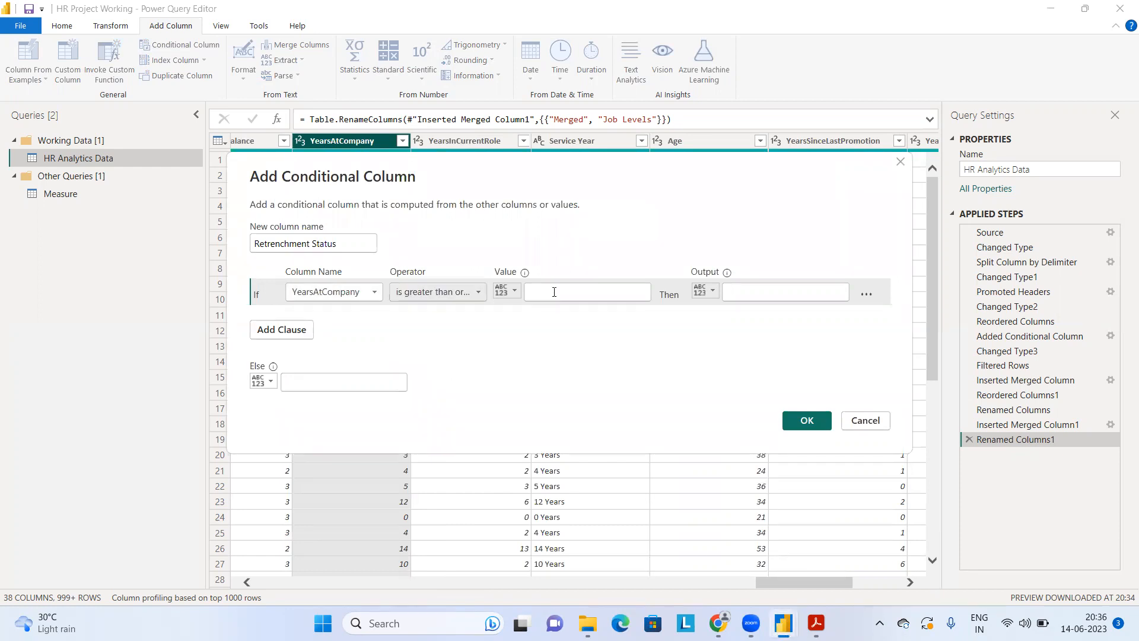
{"action": "left_click", "coordinate": [554, 292]}
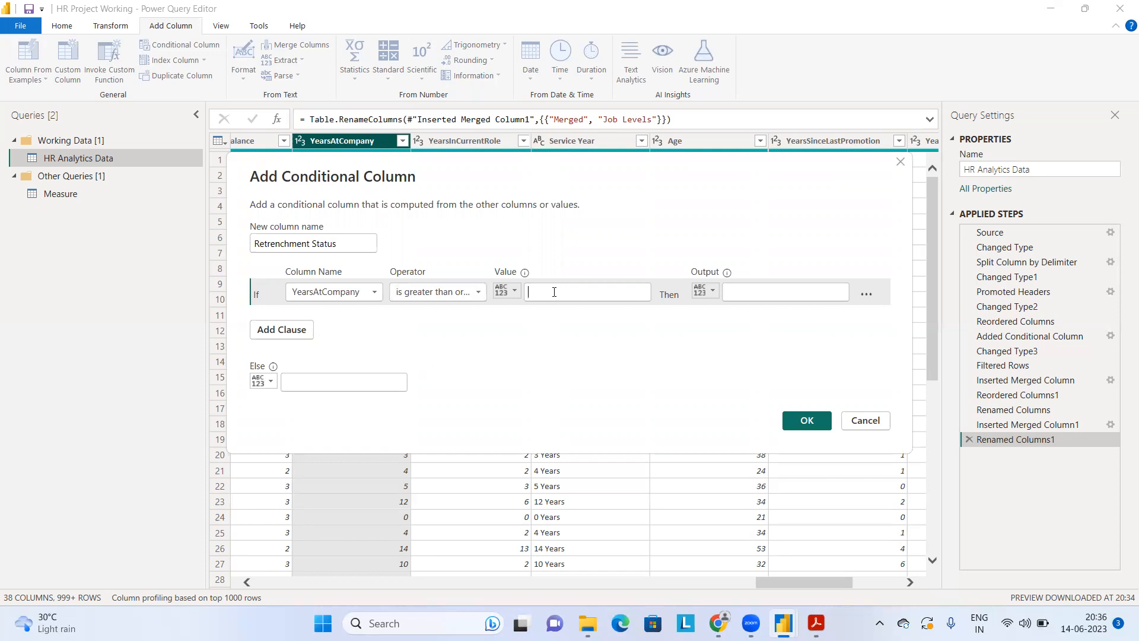
{"action": "type", "text": "15"}
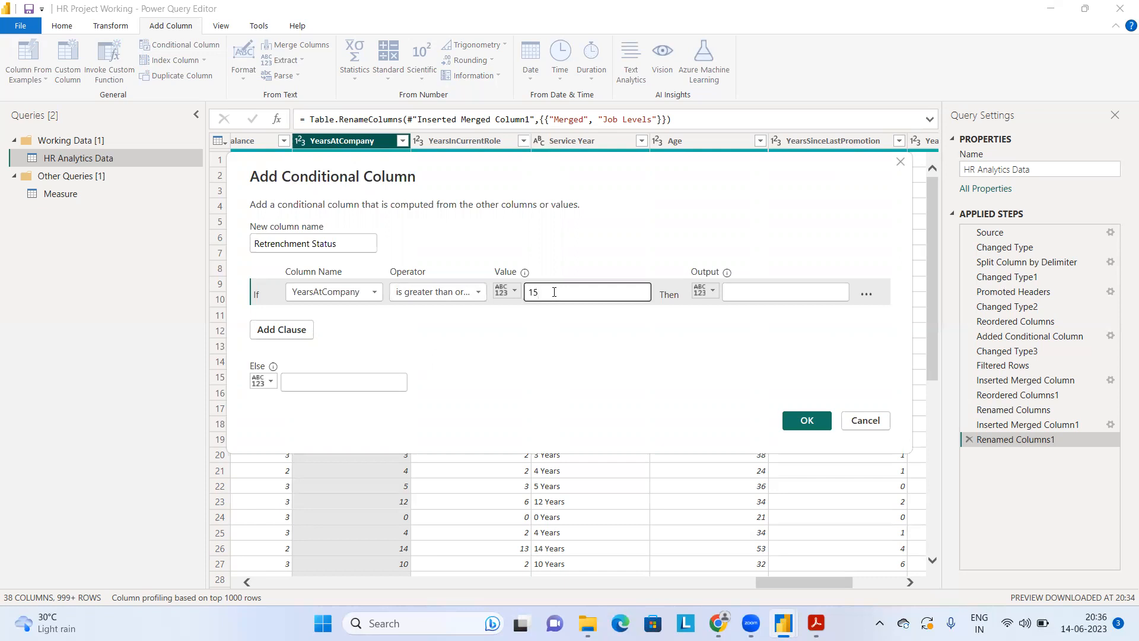
Step: Set the condition's output to "Will be Reterenched" and the else value to "On Service"
{"action": "left_click", "coordinate": [740, 294]}
{"action": "type", "text": "Will be"}
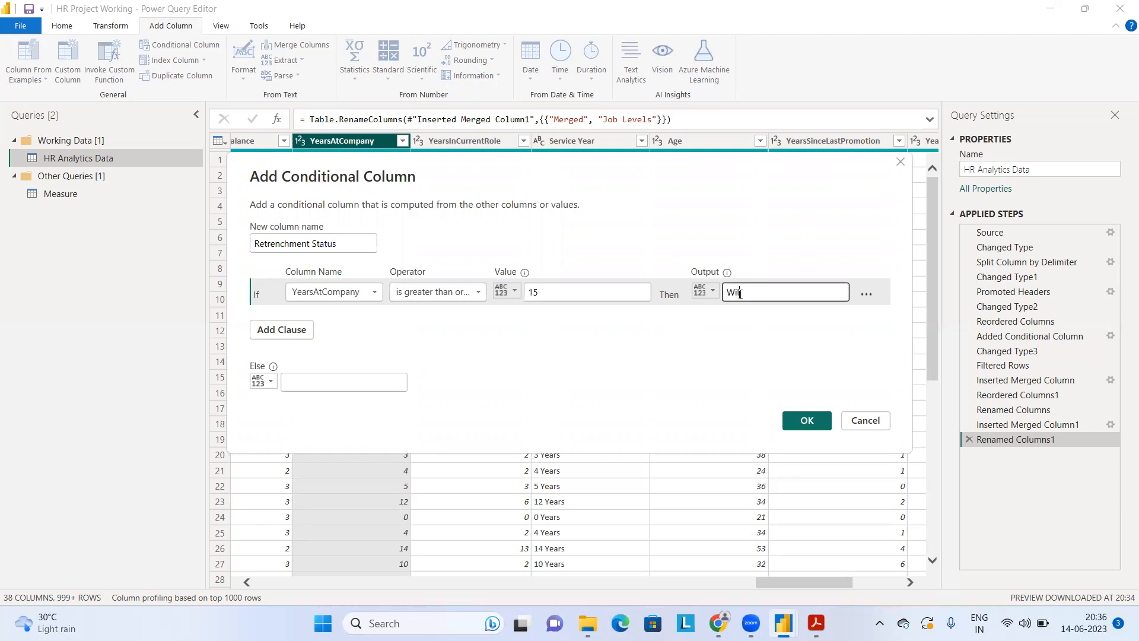
{"action": "type", "text": "ete"}
{"action": "key", "text": "BackSpace"}
{"action": "key", "text": "BackSpace"}
{"action": "key", "text": "BackSpace"}
{"action": "key", "text": "BackSpace"}
{"action": "type", "text": "Reterenched"}
{"action": "left_click", "coordinate": [367, 383]}
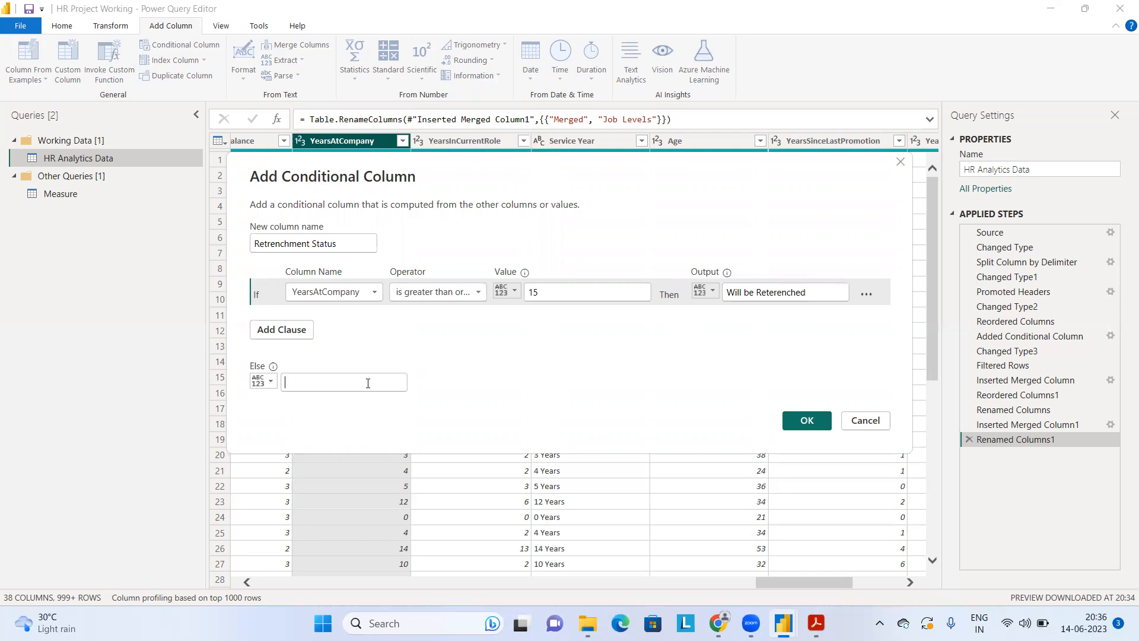
{"action": "type", "text": "On Service"}
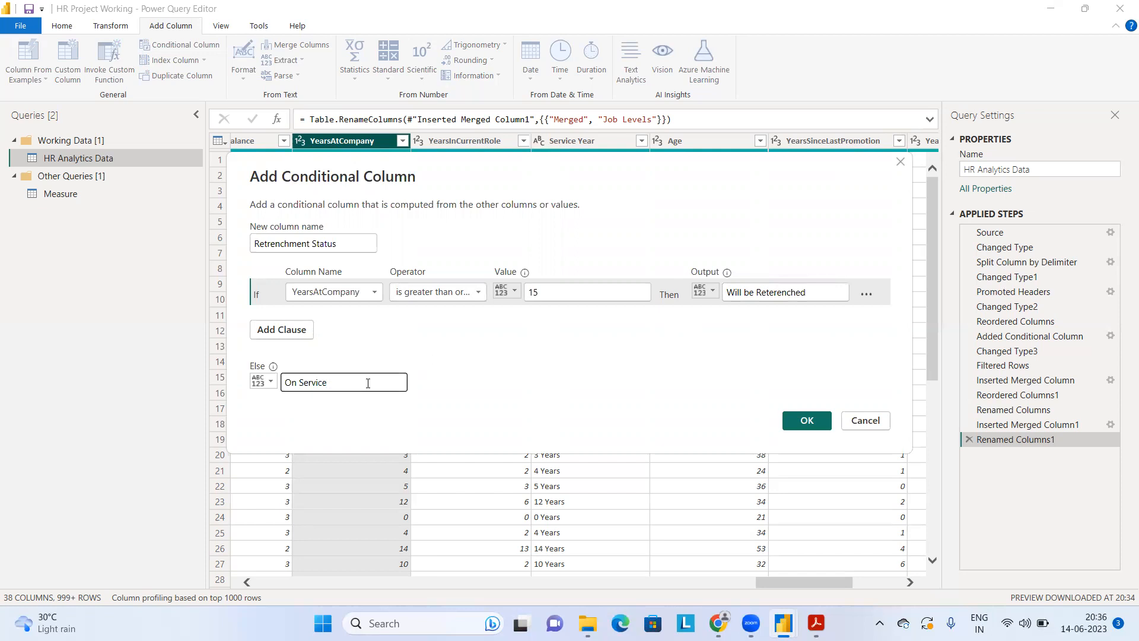